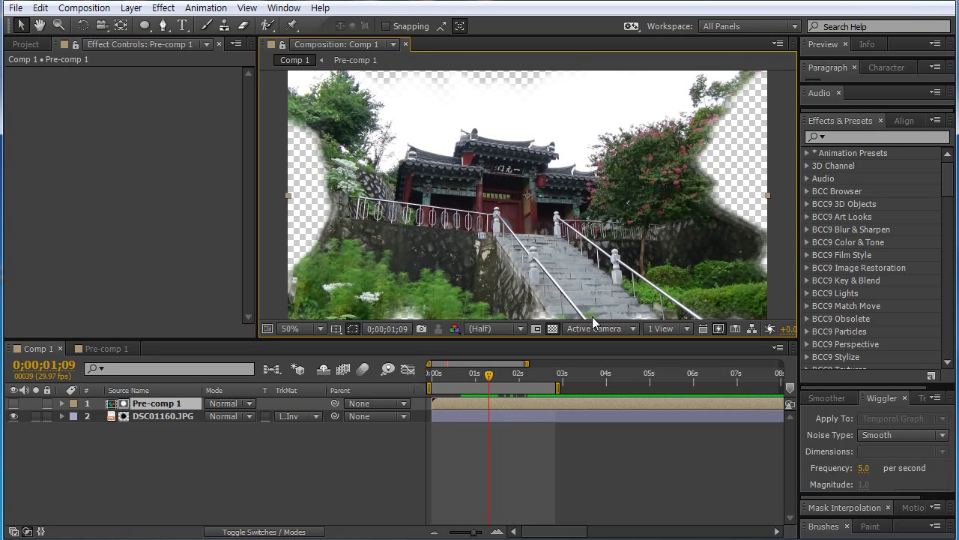
- Scrub through the first two seconds of Comp 1 to review the matte reveal of the temple photo
{"action": "left_click_drag", "start_coordinate": [522, 375], "coordinate": [474, 374]}
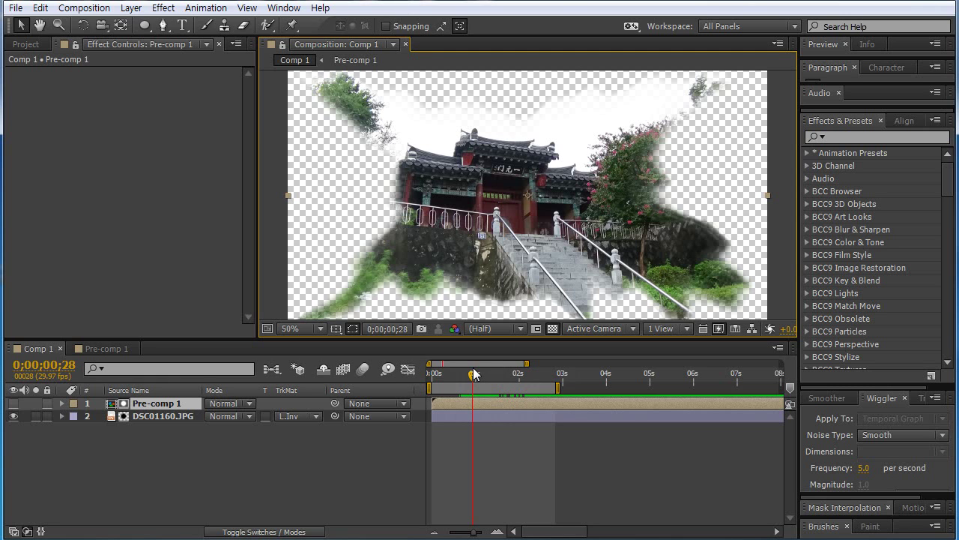
{"action": "left_click", "coordinate": [486, 377]}
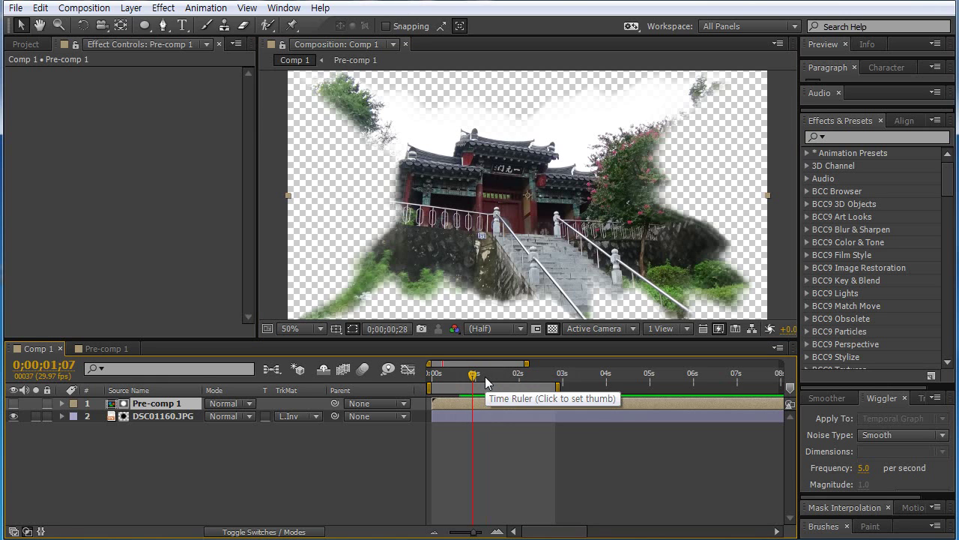
{"action": "left_click_drag", "start_coordinate": [485, 381], "coordinate": [520, 371]}
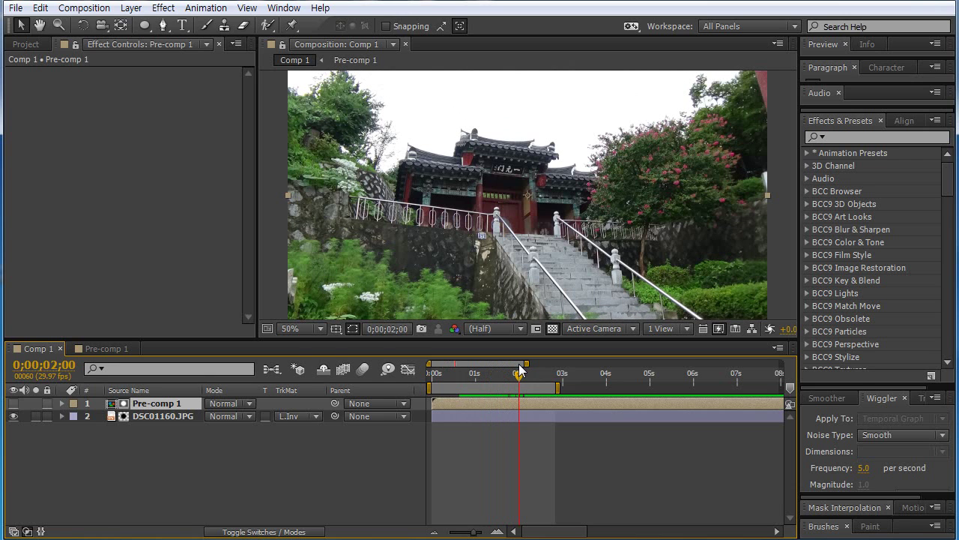
{"action": "left_click_drag", "start_coordinate": [521, 371], "coordinate": [459, 379]}
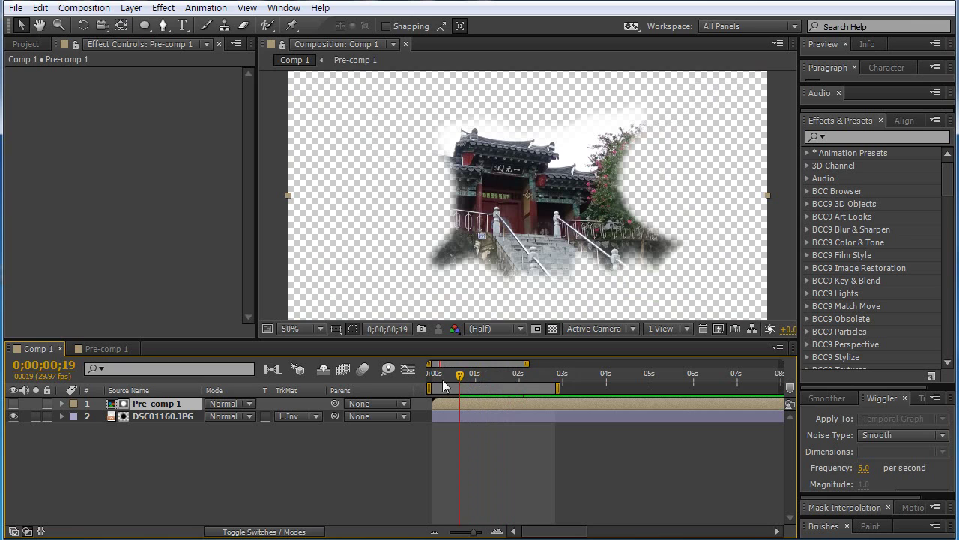
{"action": "left_click", "coordinate": [276, 477]}
{"action": "left_click", "coordinate": [139, 242]}
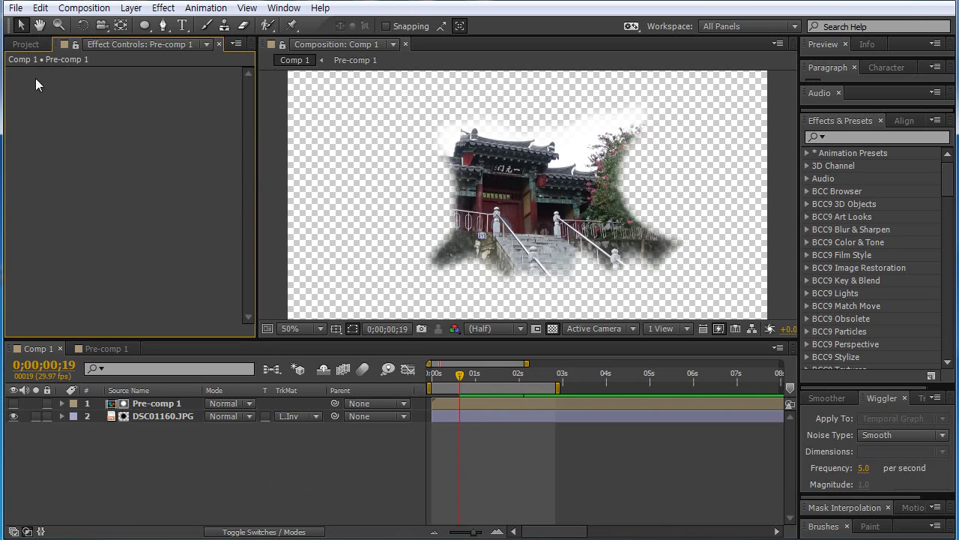
- Create a new composition named Comp 2 with the HDV/HDTV 720 29.97 preset, 1280 x 720, lasting 30 seconds
{"action": "left_click", "coordinate": [25, 44]}
{"action": "left_click", "coordinate": [150, 264]}
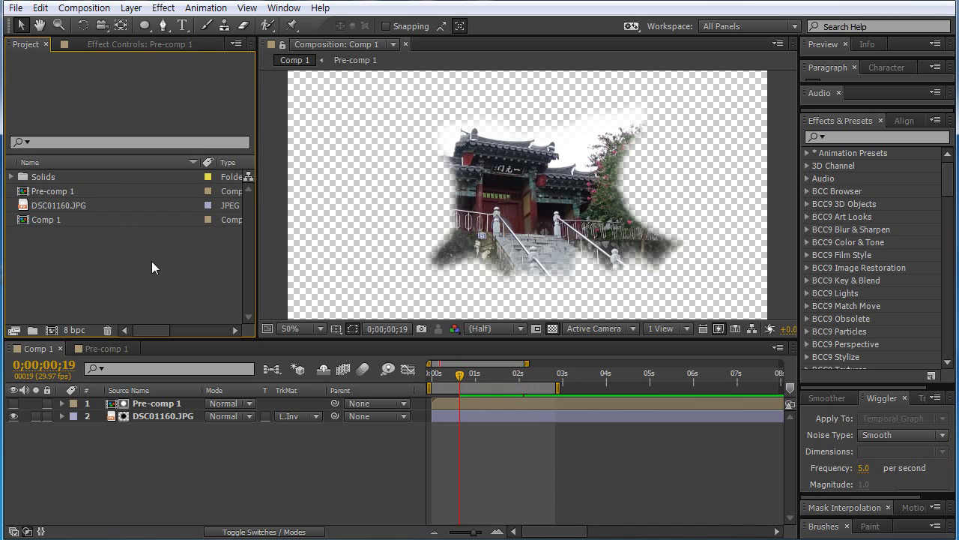
{"action": "key", "text": "ctrl+n"}
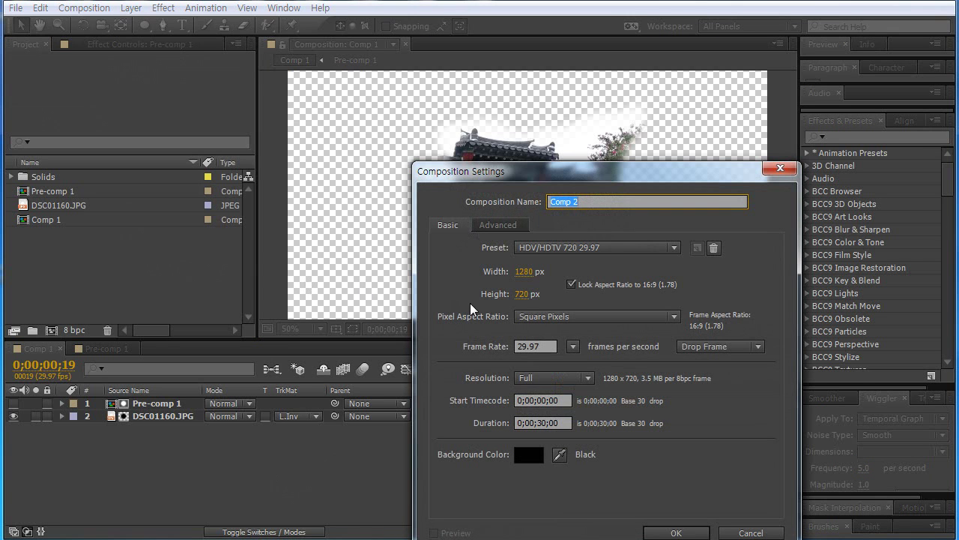
{"action": "left_click_drag", "start_coordinate": [553, 176], "coordinate": [561, 105]}
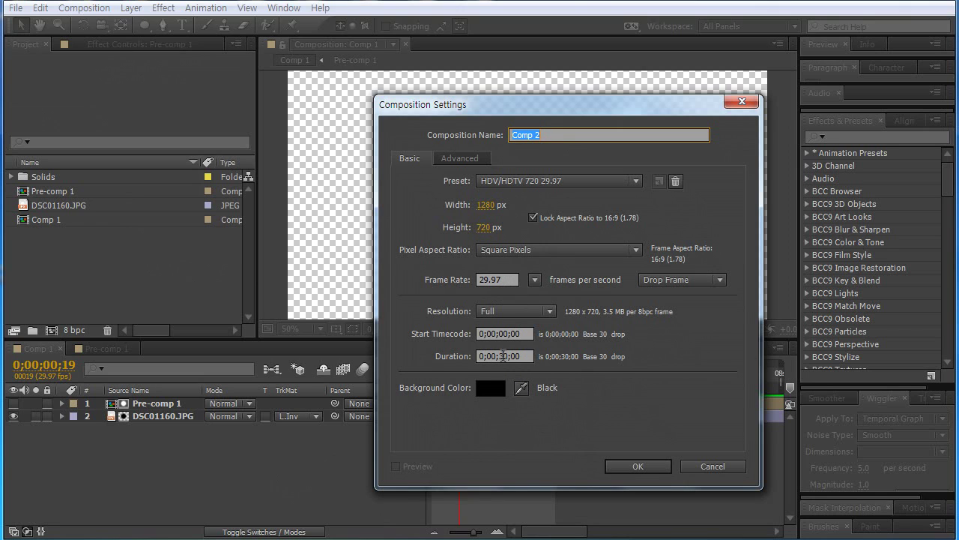
{"action": "left_click", "coordinate": [638, 466]}
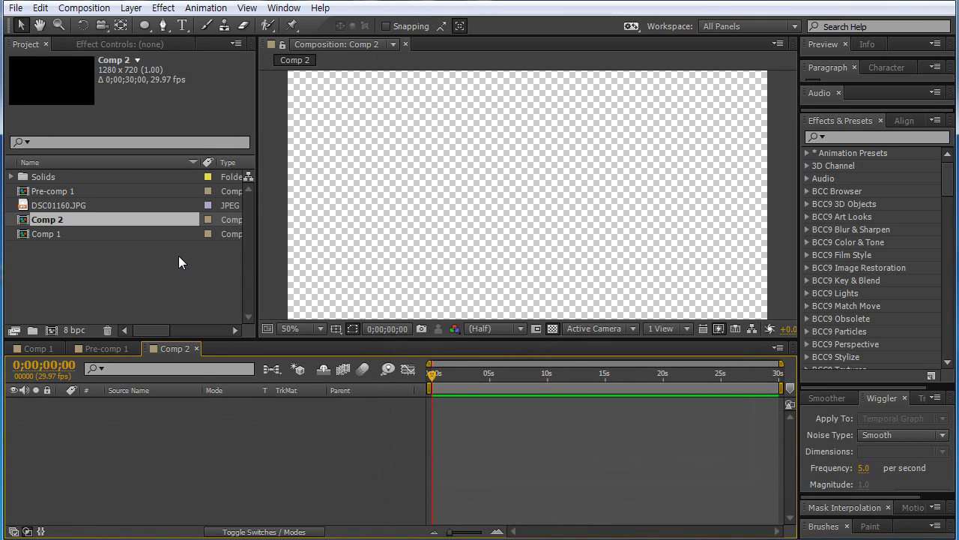
- Add the DSC01160.JPG photo from the project to Comp 2 as a layer
{"action": "left_click", "coordinate": [64, 206]}
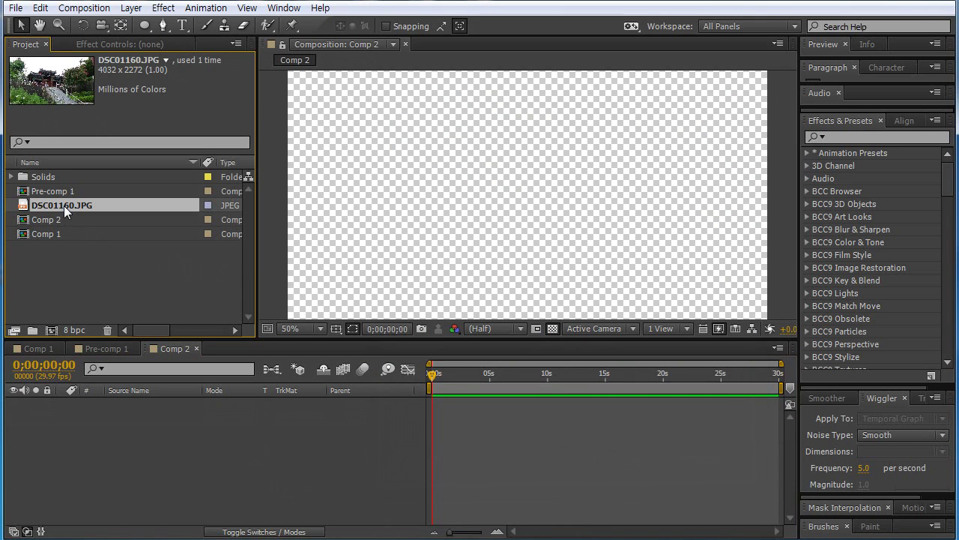
{"action": "left_click", "coordinate": [118, 278]}
{"action": "left_click", "coordinate": [49, 207]}
{"action": "left_click_drag", "start_coordinate": [46, 206], "coordinate": [208, 428]}
- Shrink the photo layer by its corner handle to about 36.9% scale, closer to the composition frame
{"action": "scroll", "coordinate": [506, 274], "scroll_direction": "down", "scroll_amount": 6}
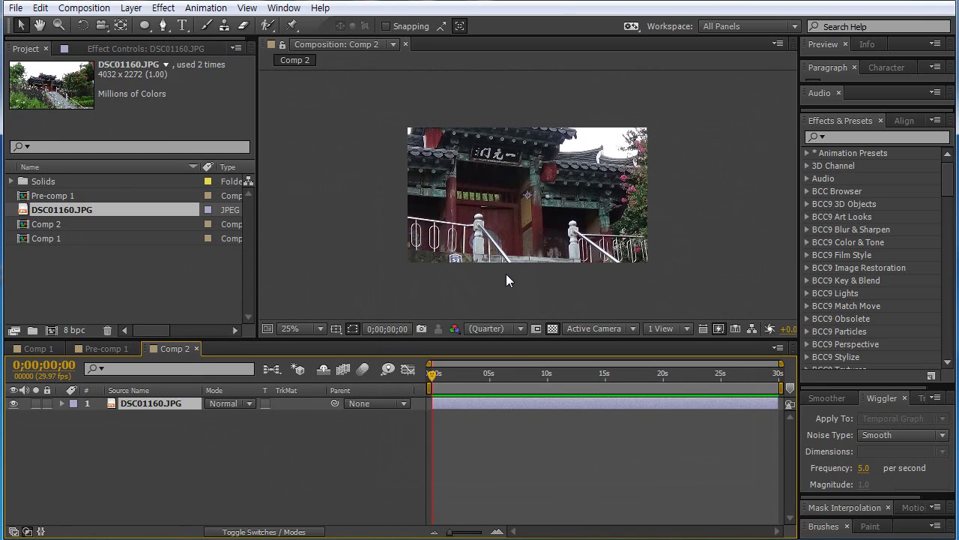
{"action": "scroll", "coordinate": [507, 279], "scroll_direction": "up", "scroll_amount": 3}
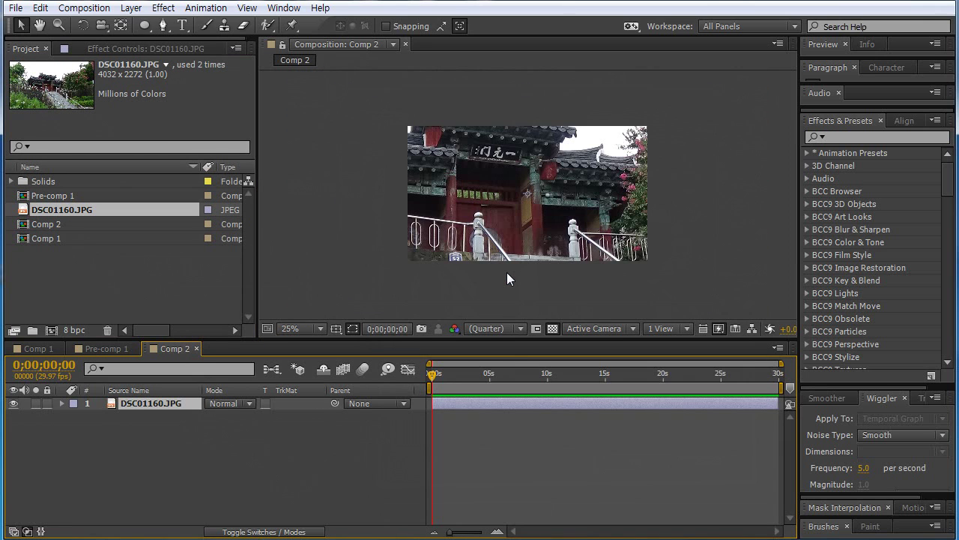
{"action": "scroll", "coordinate": [507, 275], "scroll_direction": "down", "scroll_amount": 1}
{"action": "scroll", "coordinate": [525, 266], "scroll_direction": "up", "scroll_amount": 1}
{"action": "scroll", "coordinate": [511, 227], "scroll_direction": "down", "scroll_amount": 1}
{"action": "scroll", "coordinate": [512, 228], "scroll_direction": "up", "scroll_amount": 2}
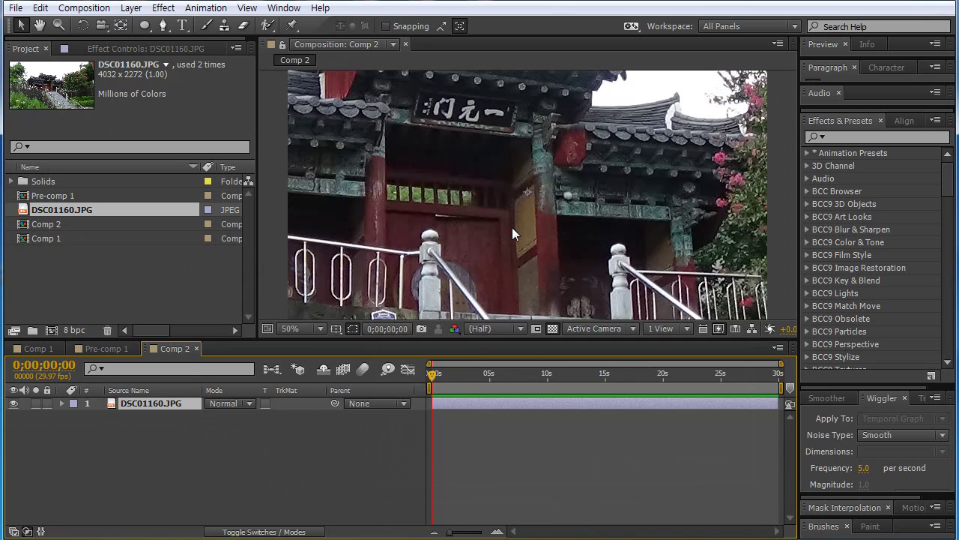
{"action": "scroll", "coordinate": [511, 196], "scroll_direction": "down", "scroll_amount": 2}
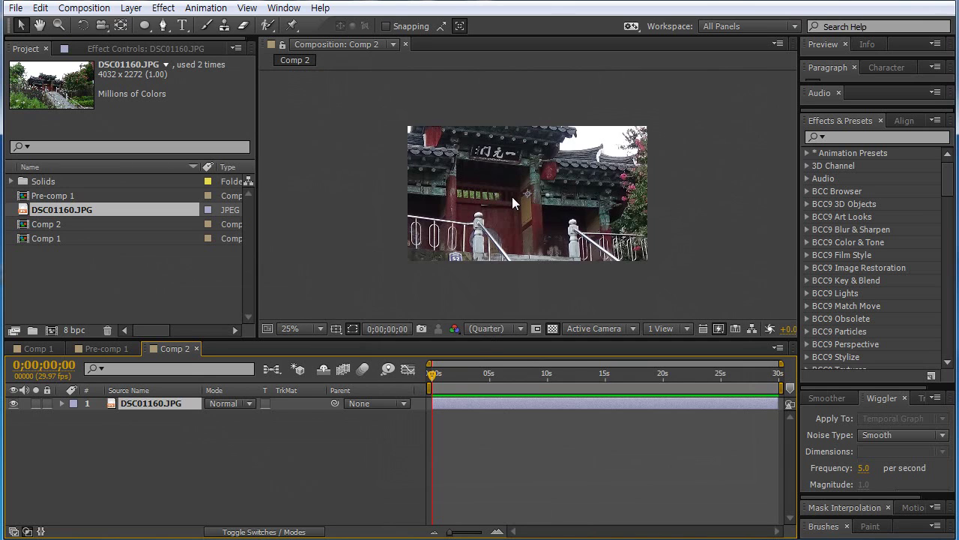
{"action": "left_click", "coordinate": [514, 305]}
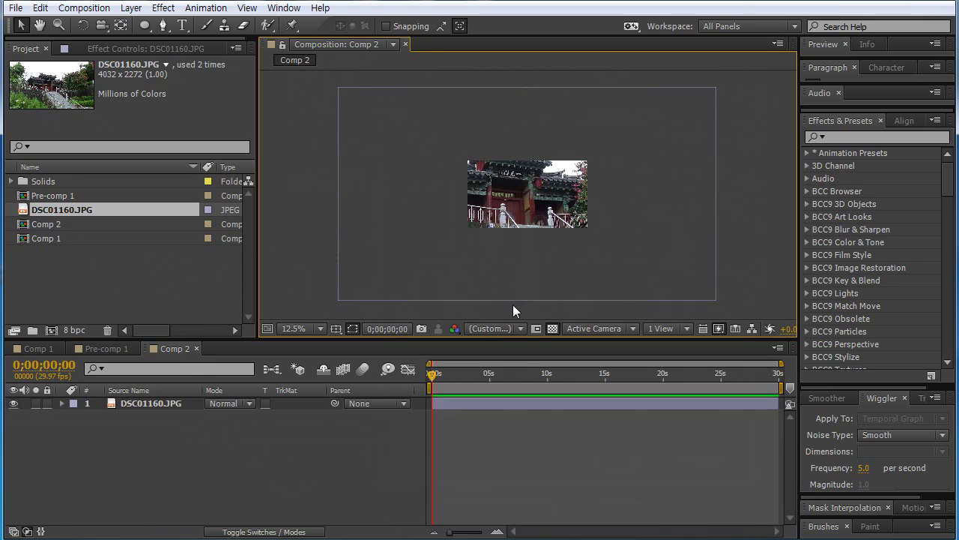
{"action": "left_click", "coordinate": [509, 297]}
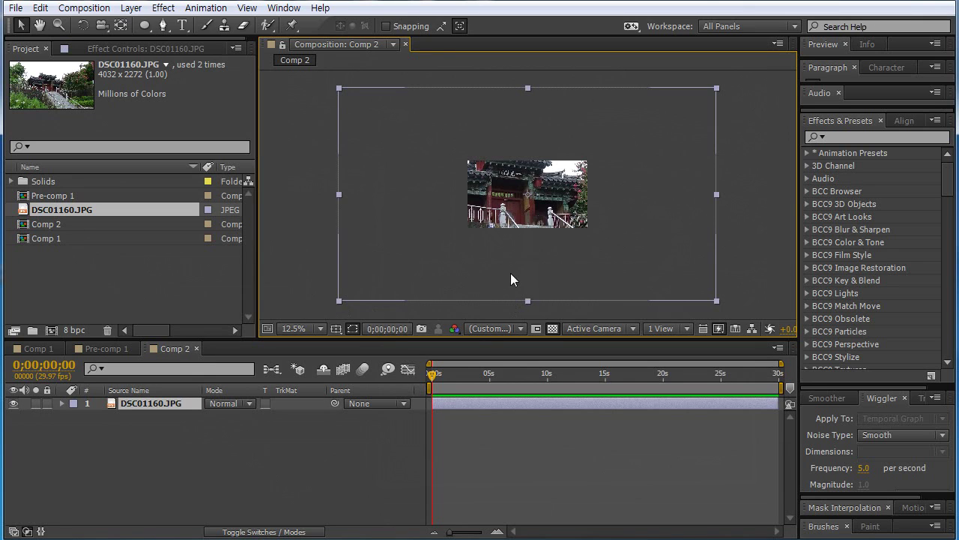
{"action": "scroll", "coordinate": [518, 273], "scroll_direction": "up", "scroll_amount": 1}
{"action": "scroll", "coordinate": [517, 274], "scroll_direction": "down", "scroll_amount": 1}
{"action": "scroll", "coordinate": [517, 272], "scroll_direction": "up", "scroll_amount": 1}
{"action": "scroll", "coordinate": [457, 270], "scroll_direction": "down", "scroll_amount": 1}
{"action": "left_click_drag", "start_coordinate": [339, 300], "coordinate": [458, 276]}
{"action": "key", "text": "."}
{"action": "key", "text": "."}
- Show the photo layer's Scale property and reduce it to 31.9% so the picture fits the frame
{"action": "left_click", "coordinate": [144, 406]}
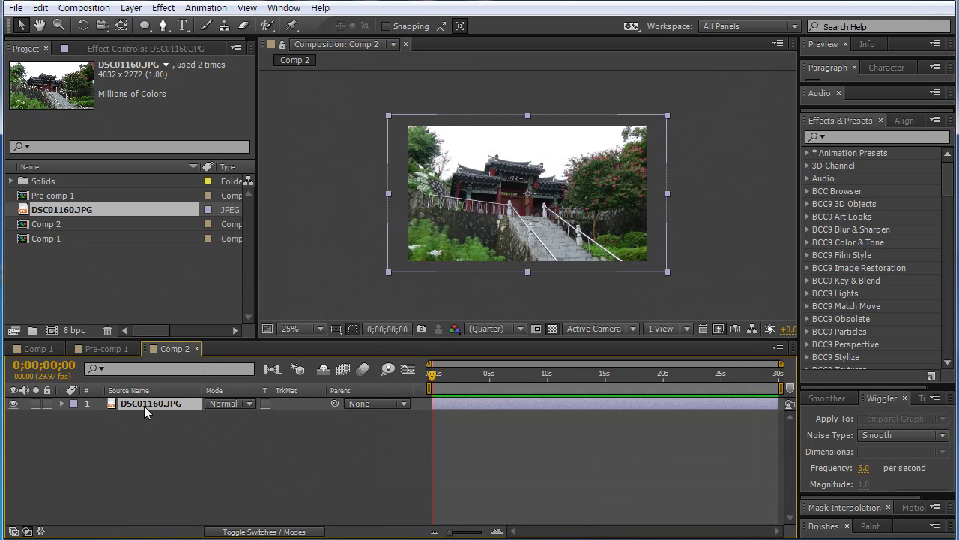
{"action": "key", "text": "s"}
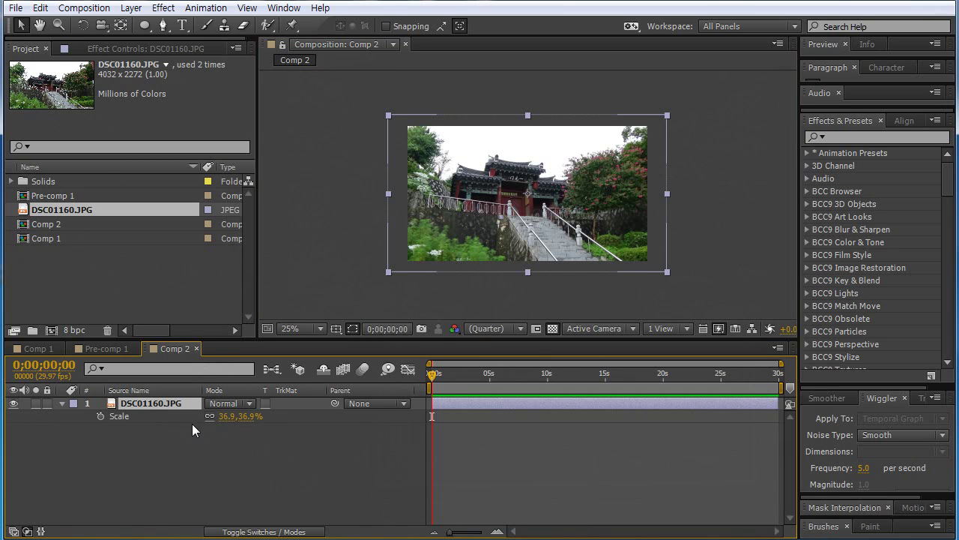
{"action": "mouse_move", "coordinate": [234, 418]}
{"action": "left_mouse_down"}
{"action": "mouse_move", "coordinate": [243, 418]}
{"action": "mouse_move", "coordinate": [224, 423]}
{"action": "mouse_move", "coordinate": [232, 429]}
{"action": "left_mouse_up"}
{"action": "key", "text": "period"}
{"action": "key", "text": "comma"}
{"action": "key", "text": "period"}
{"action": "key", "text": "comma"}
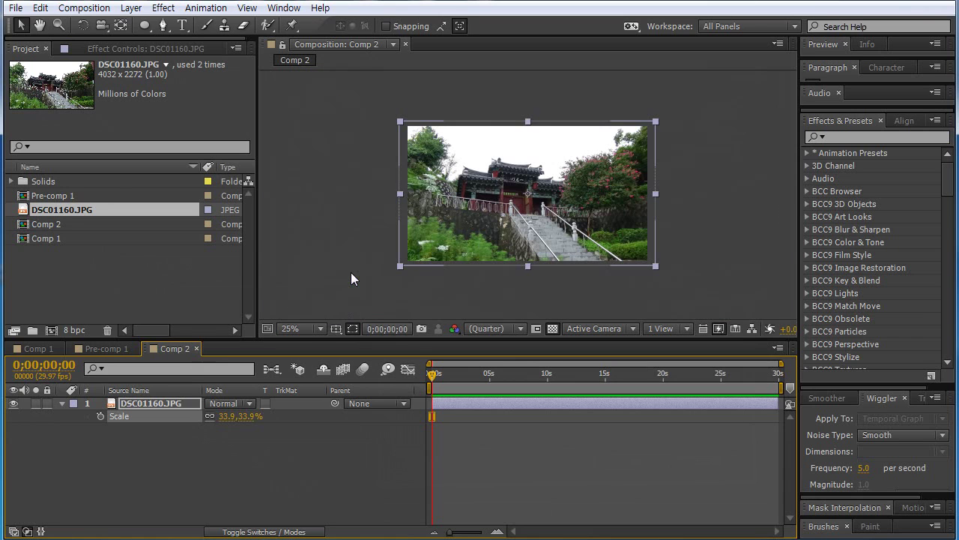
{"action": "left_click_drag", "start_coordinate": [218, 415], "coordinate": [227, 419]}
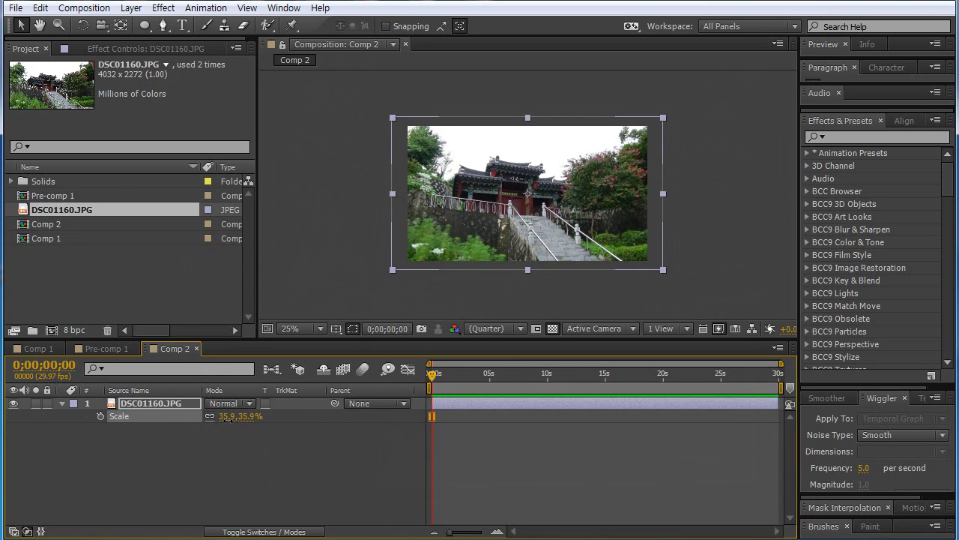
{"action": "left_click_drag", "start_coordinate": [227, 419], "coordinate": [195, 419]}
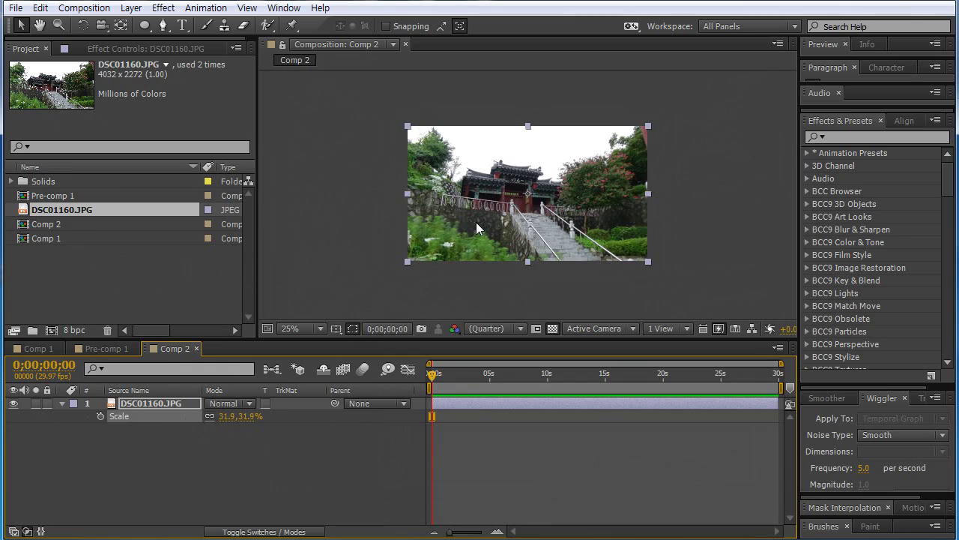
- Fine-tune the photo layer's scale to 31.7%, undoing a trial enlargement to 49%, and deselect the layer
{"action": "scroll", "coordinate": [476, 222], "scroll_direction": "up", "scroll_amount": 2}
{"action": "left_click_drag", "start_coordinate": [223, 417], "coordinate": [292, 420]}
{"action": "scroll", "coordinate": [468, 244], "scroll_direction": "down", "scroll_amount": 2}
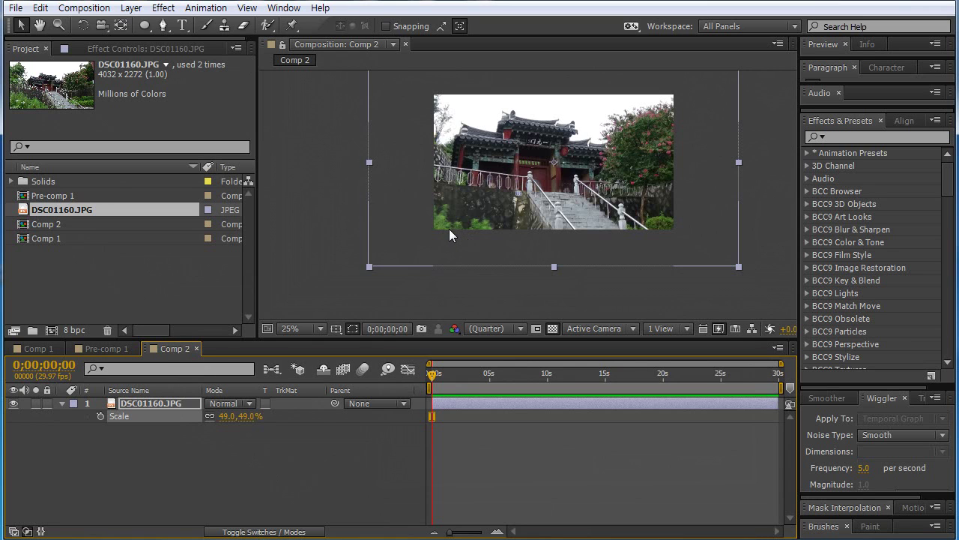
{"action": "key", "text": "ctrl+z"}
{"action": "left_click", "coordinate": [374, 215]}
- Examine the scaled photo in Comp 2 at 50% and 100% magnification
{"action": "scroll", "coordinate": [461, 217], "scroll_direction": "up", "scroll_amount": 2}
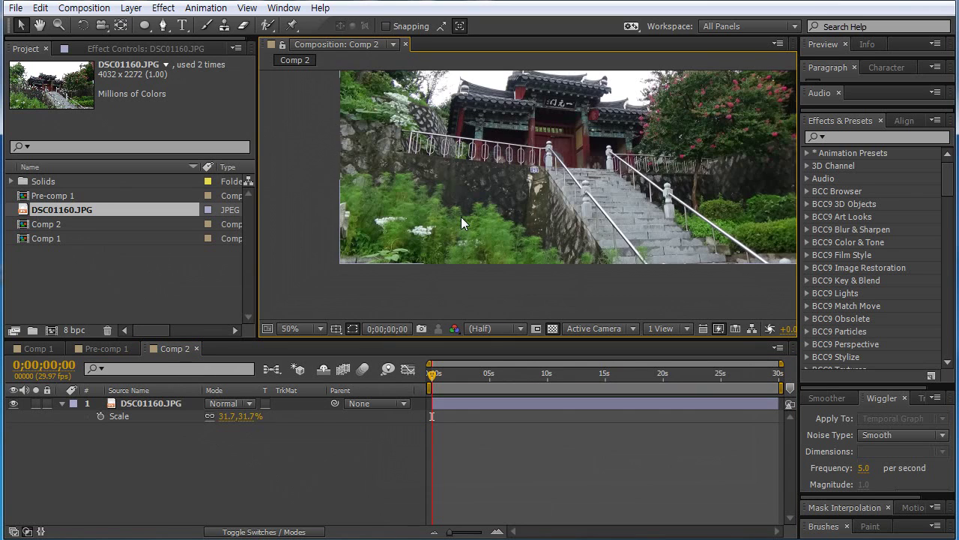
{"action": "left_click_drag", "start_coordinate": [367, 294], "coordinate": [370, 262]}
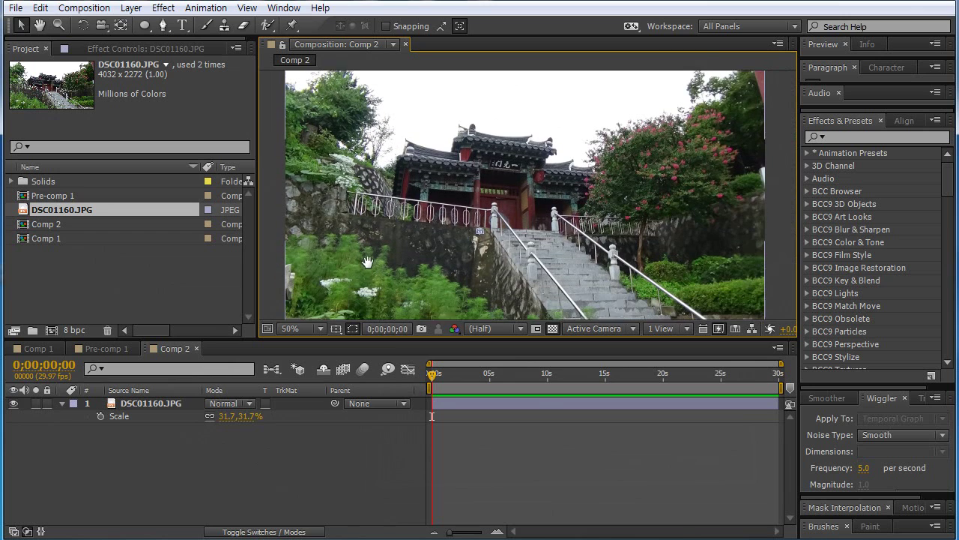
{"action": "scroll", "coordinate": [518, 242], "scroll_direction": "up", "scroll_amount": 2}
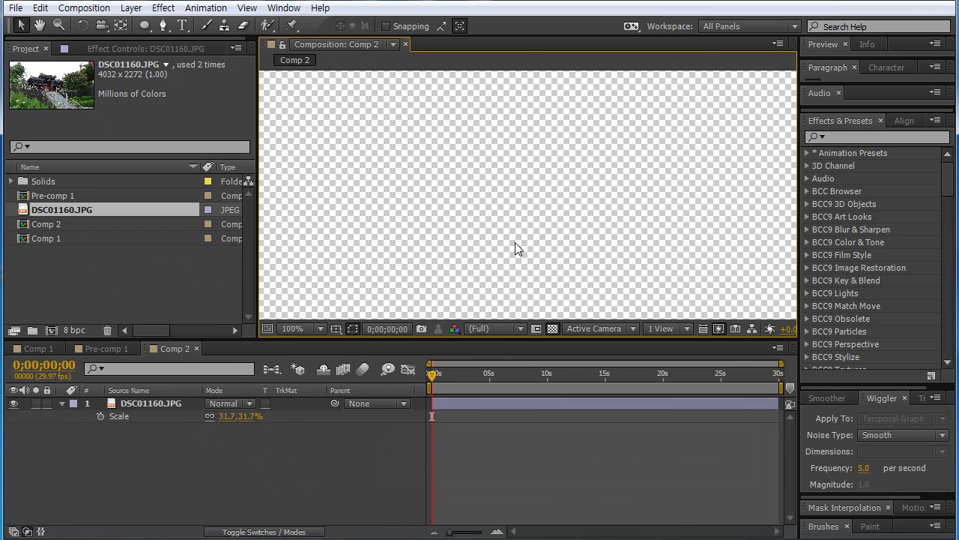
{"action": "left_click_drag", "start_coordinate": [515, 242], "coordinate": [518, 273]}
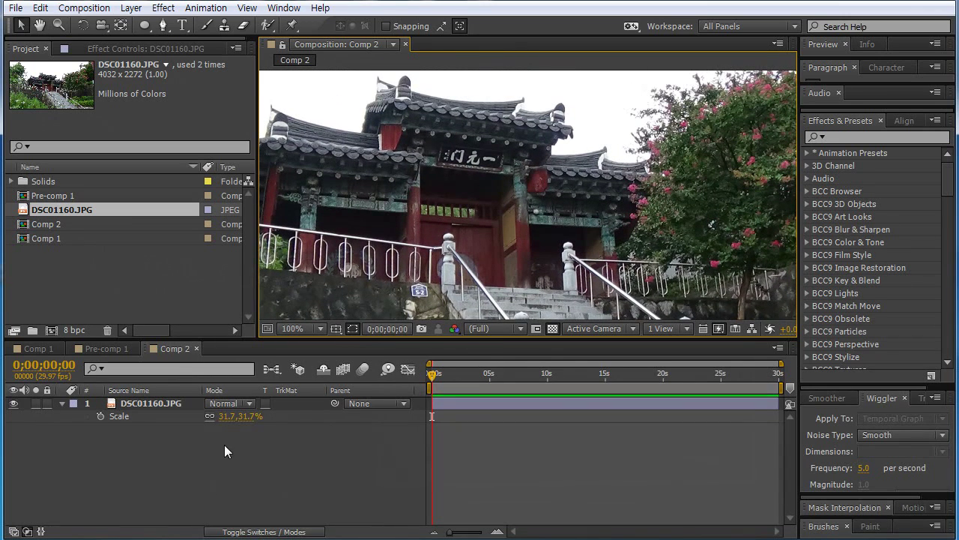
{"action": "left_click", "coordinate": [150, 409]}
{"action": "left_click", "coordinate": [191, 440]}
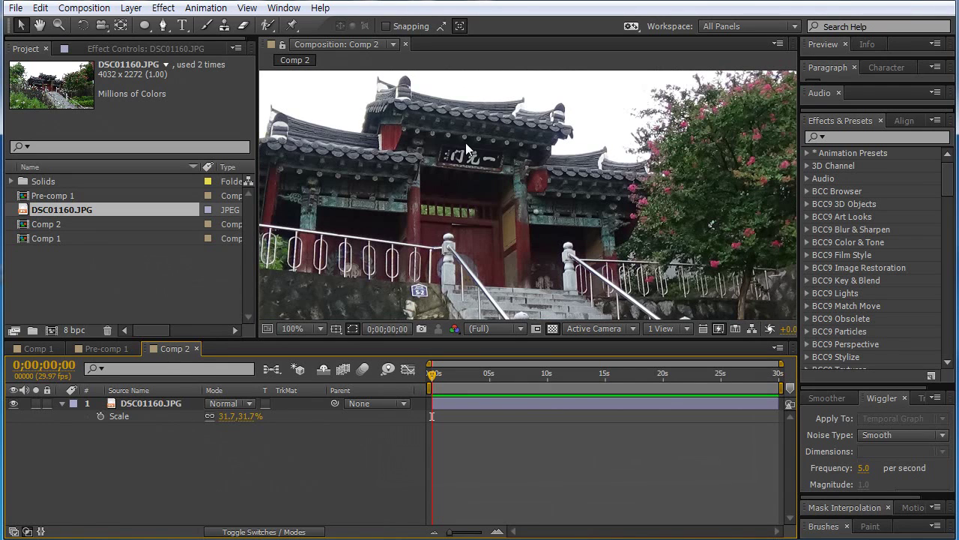
{"action": "scroll", "coordinate": [469, 139], "scroll_direction": "down", "scroll_amount": 2}
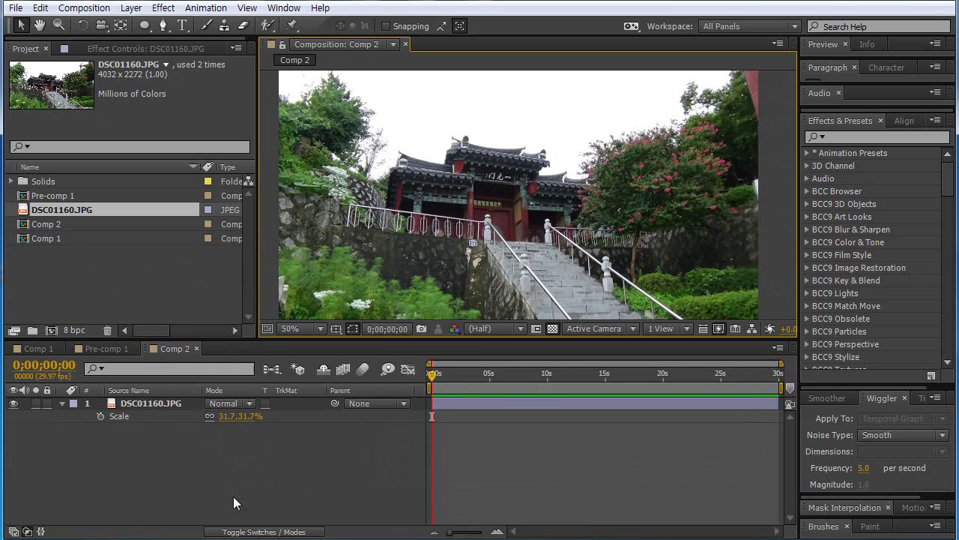
{"action": "key", "text": "ctrl+a"}
{"action": "left_click", "coordinate": [165, 438]}
{"action": "left_click", "coordinate": [150, 403]}
{"action": "left_click", "coordinate": [229, 458]}
{"action": "left_click", "coordinate": [153, 405]}
{"action": "left_click", "coordinate": [230, 500]}
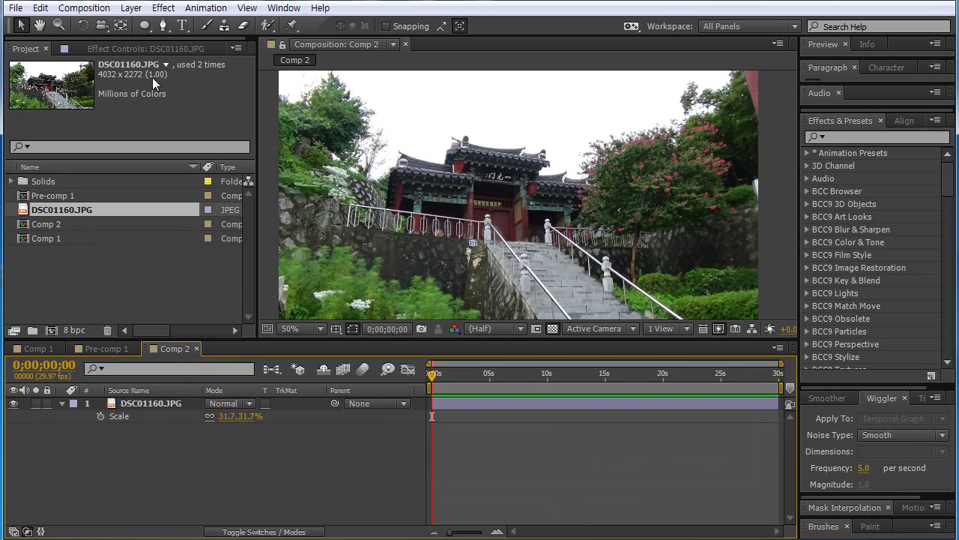
- Create a white solid layer of 1280 x 720 pixels above the photo in Comp 2
{"action": "left_click", "coordinate": [131, 8]}
{"action": "mouse_move", "coordinate": [137, 28]}
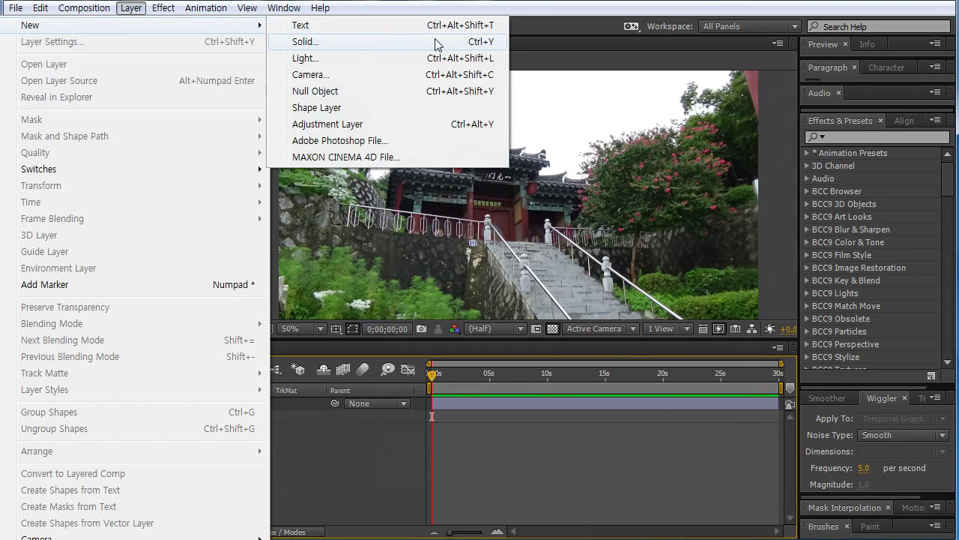
{"action": "left_click", "coordinate": [541, 29]}
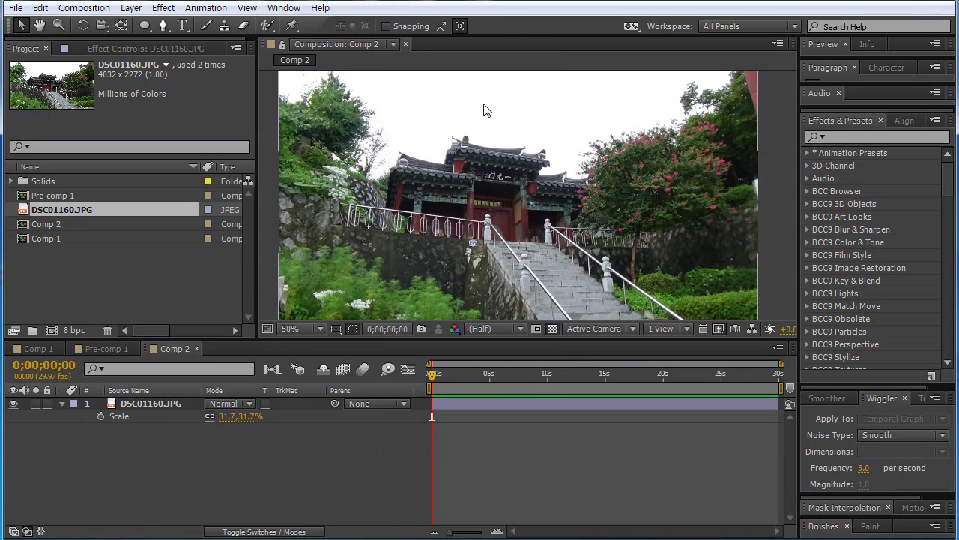
{"action": "key", "text": "ctrl+y"}
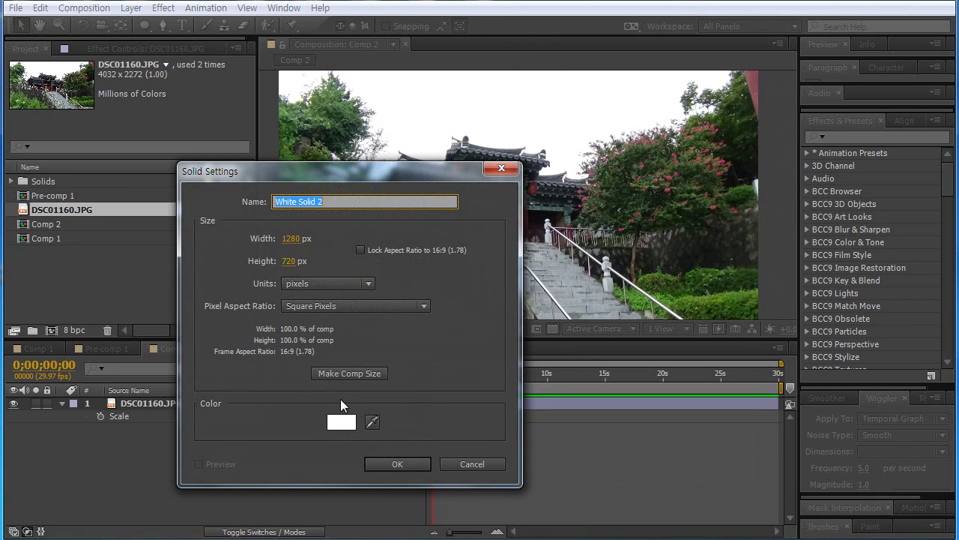
{"action": "left_click", "coordinate": [397, 465]}
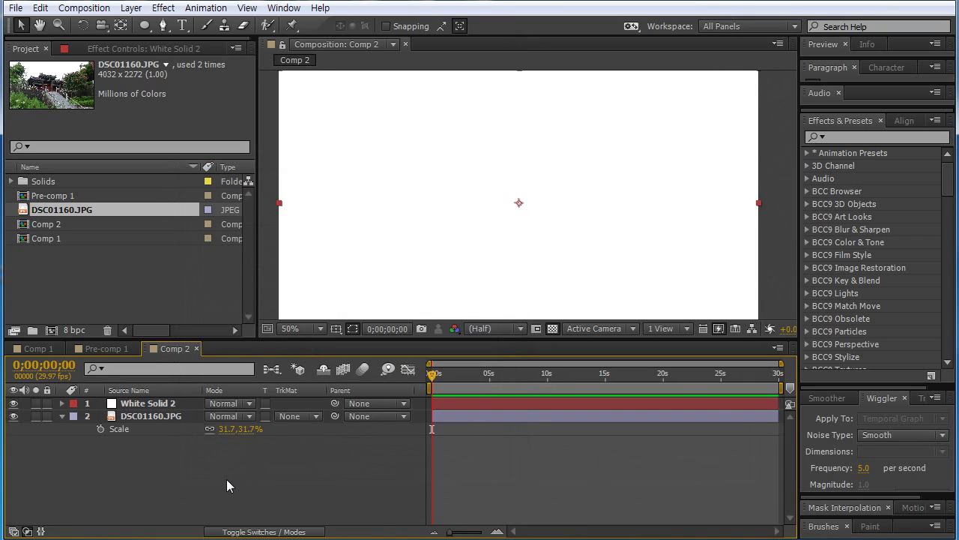
- Create a black (000000) solid layer of 1280 x 720 pixels above the white solid in Comp 2
{"action": "left_click", "coordinate": [164, 402]}
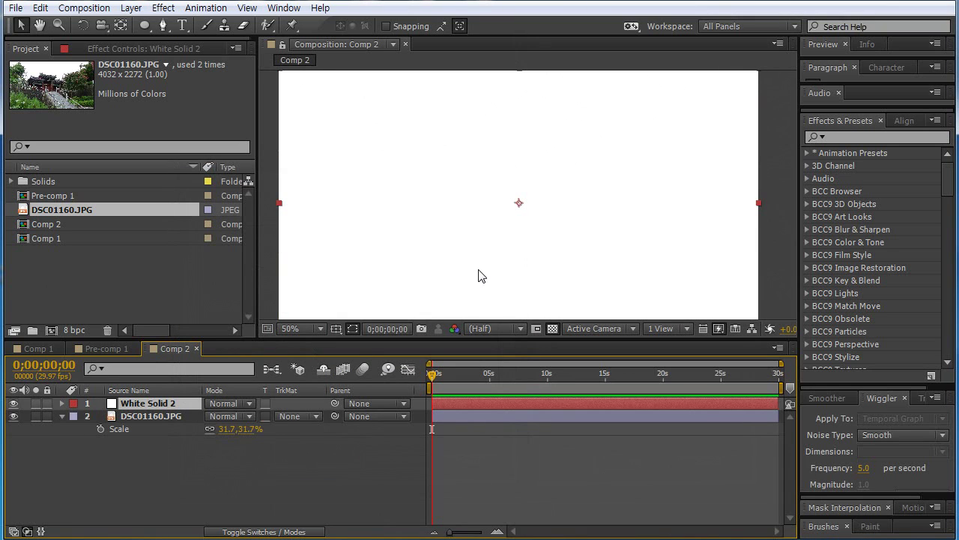
{"action": "key", "text": "ctrl+y"}
{"action": "left_click", "coordinate": [339, 421]}
{"action": "left_click_drag", "start_coordinate": [460, 383], "coordinate": [424, 468]}
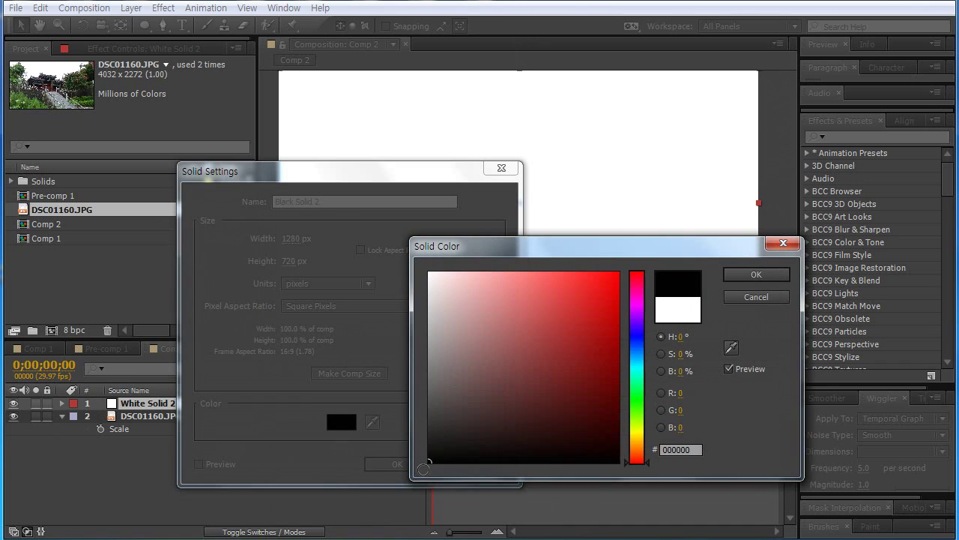
{"action": "left_click", "coordinate": [746, 274]}
{"action": "left_click", "coordinate": [420, 464]}
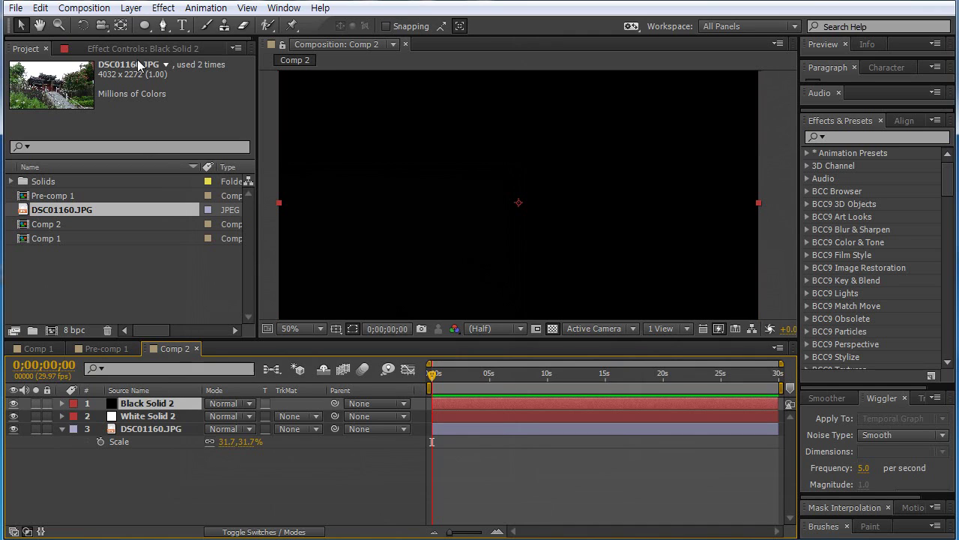
- Draw a large circular mask from the centre of the black solid with the Ellipse tool, deleting the first trial mask
{"action": "left_click", "coordinate": [144, 26]}
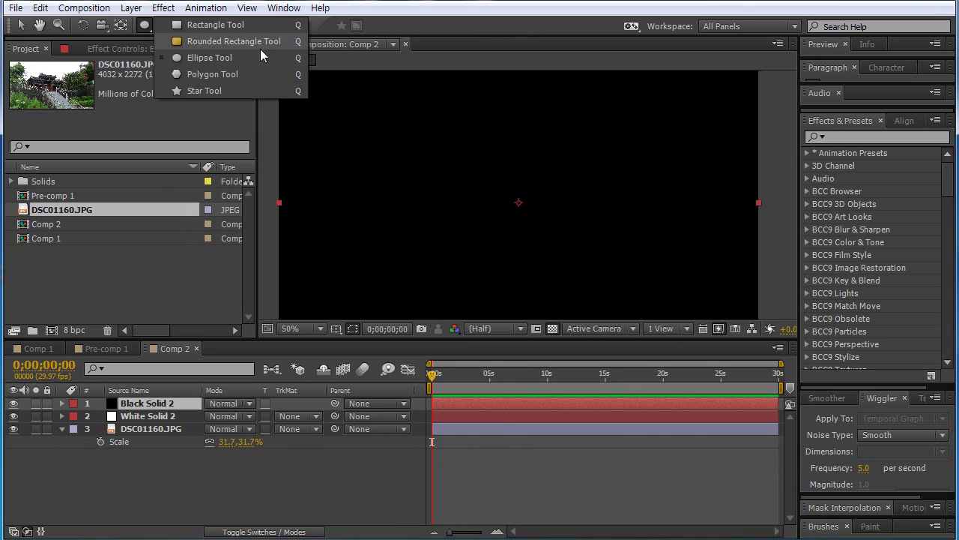
{"action": "left_click", "coordinate": [200, 57]}
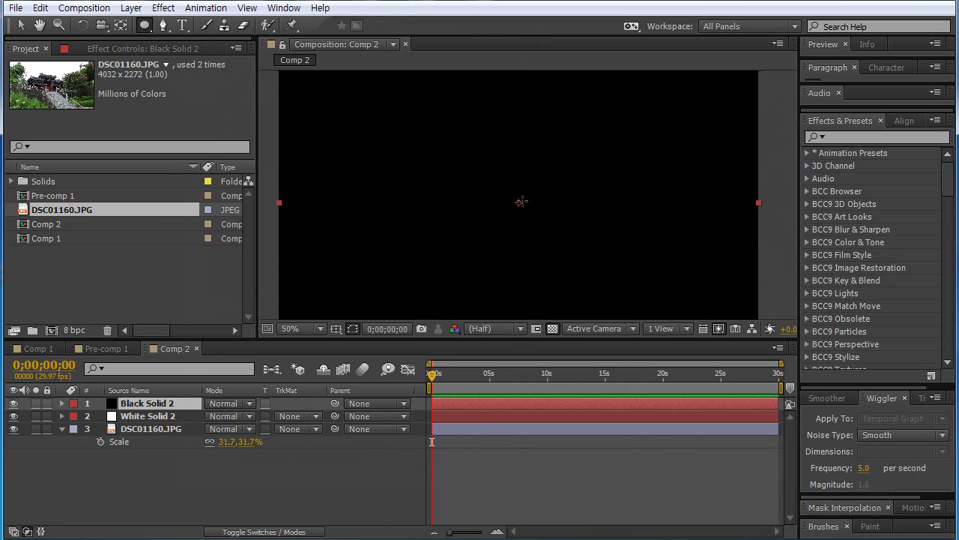
{"action": "left_click_drag", "start_coordinate": [517, 201], "coordinate": [566, 244]}
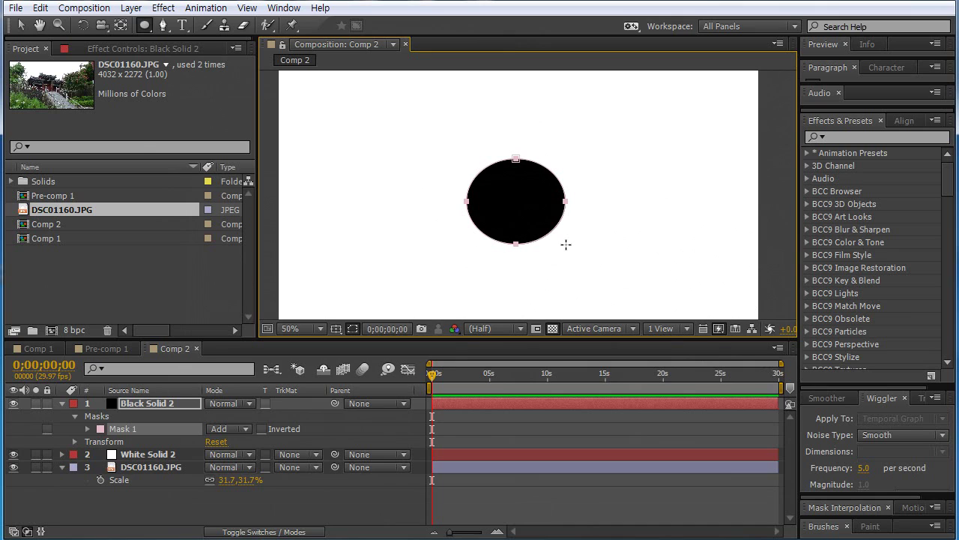
{"action": "left_click_drag", "start_coordinate": [566, 244], "coordinate": [618, 273]}
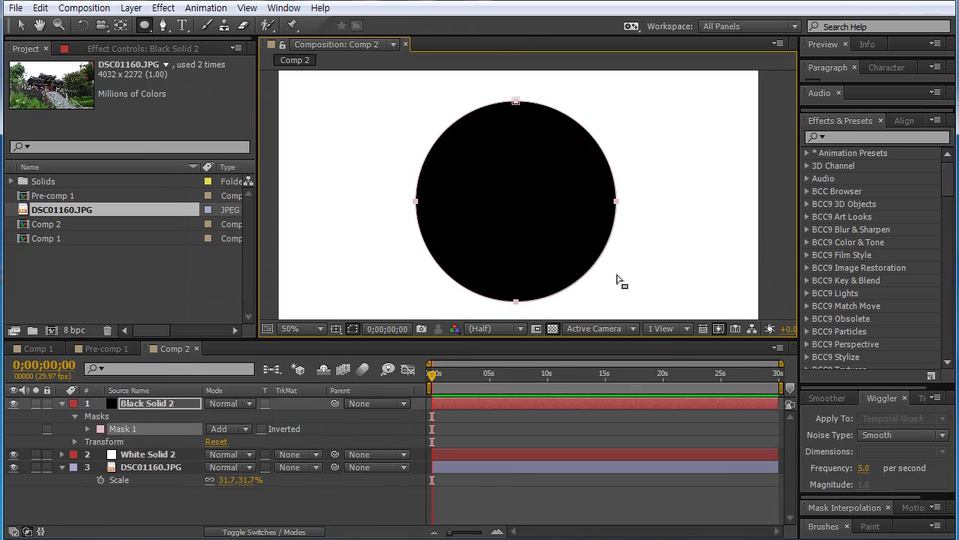
{"action": "key", "text": "Delete"}
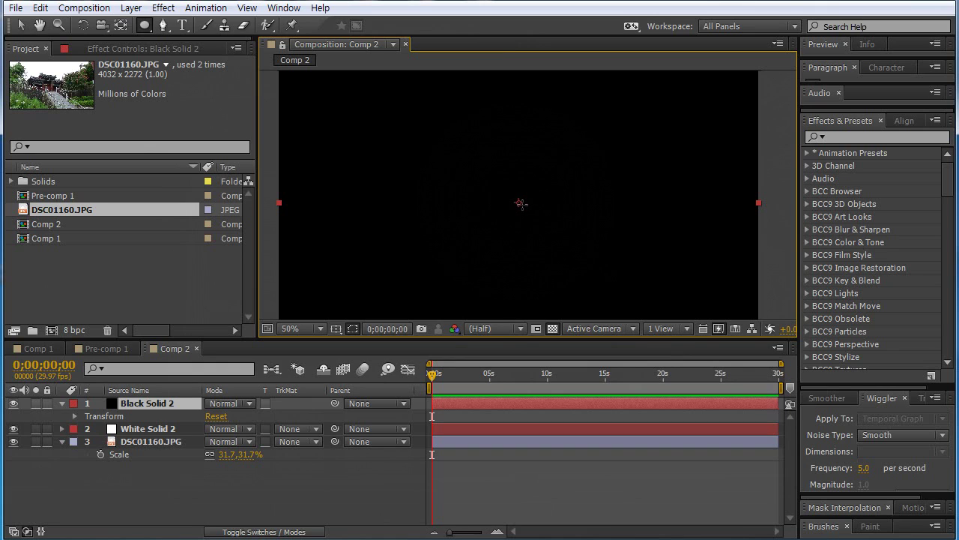
{"action": "left_click_drag", "start_coordinate": [520, 201], "coordinate": [603, 271]}
{"action": "left_click_drag", "start_coordinate": [562, 236], "coordinate": [637, 294]}
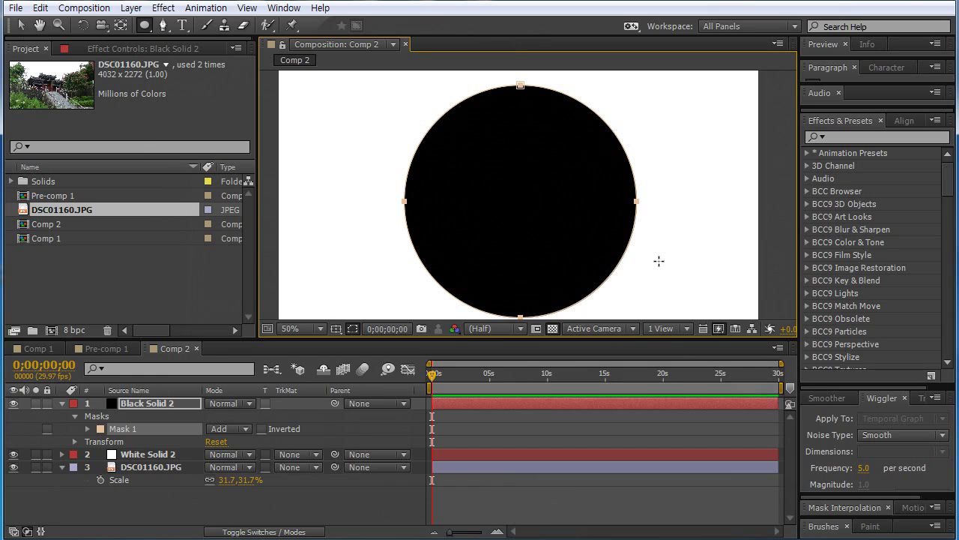
- Try a second small elliptical mask overlapping the circle's edge in Subtract mode, and delete it
{"action": "left_click_drag", "start_coordinate": [643, 247], "coordinate": [713, 311]}
{"action": "key", "text": "v"}
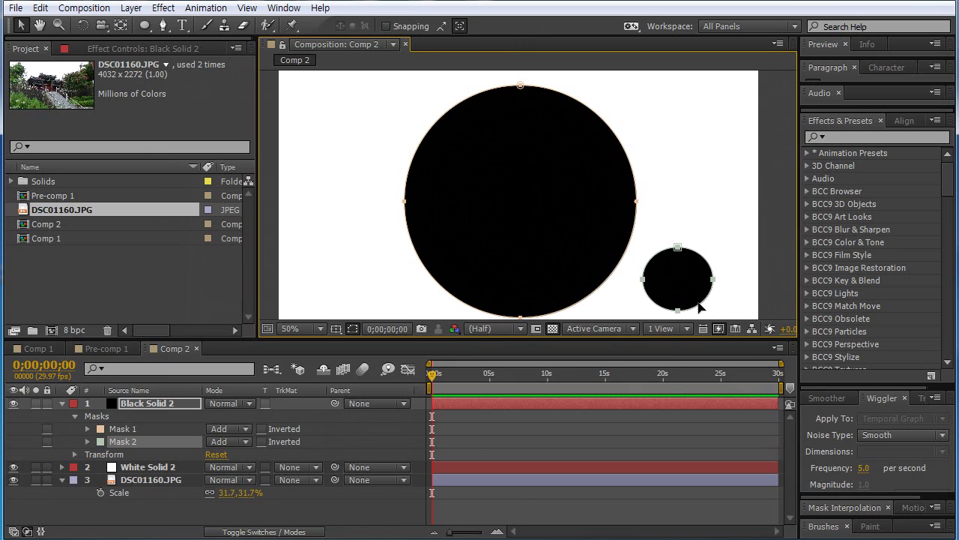
{"action": "left_click_drag", "start_coordinate": [700, 309], "coordinate": [655, 278]}
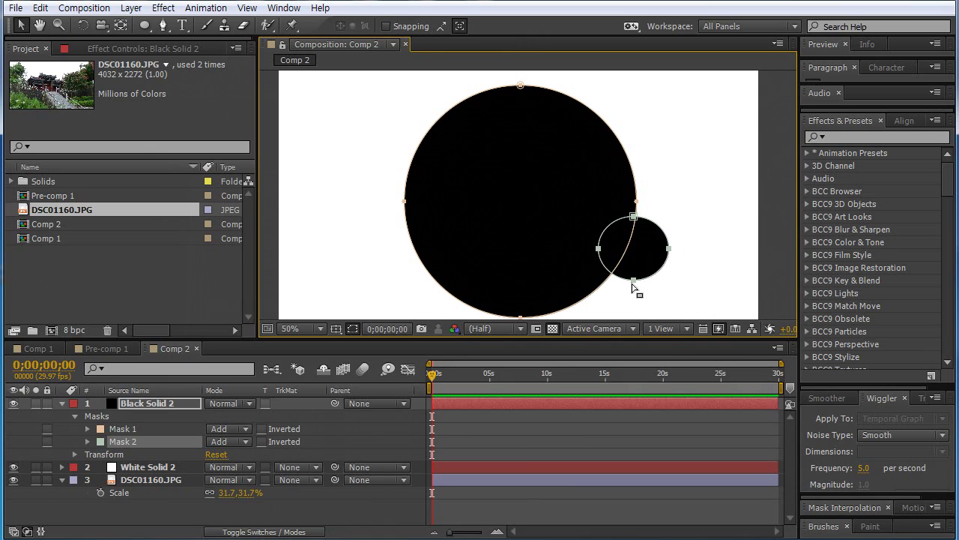
{"action": "left_click", "coordinate": [248, 441]}
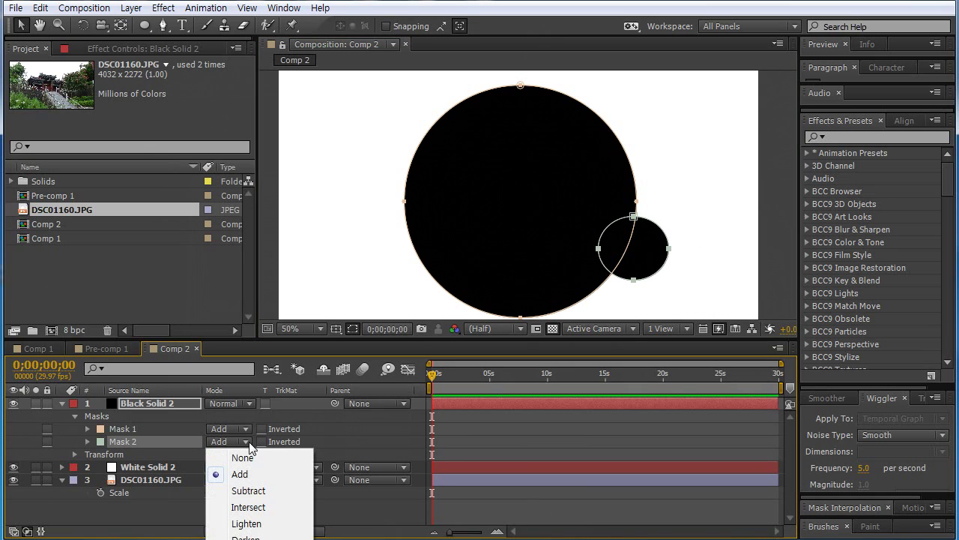
{"action": "left_click", "coordinate": [248, 490]}
{"action": "mouse_move", "coordinate": [626, 272]}
{"action": "left_mouse_down"}
{"action": "mouse_move", "coordinate": [571, 241]}
{"action": "mouse_move", "coordinate": [506, 263]}
{"action": "mouse_move", "coordinate": [585, 311]}
{"action": "mouse_move", "coordinate": [594, 295]}
{"action": "mouse_move", "coordinate": [580, 258]}
{"action": "mouse_move", "coordinate": [636, 279]}
{"action": "left_mouse_up"}
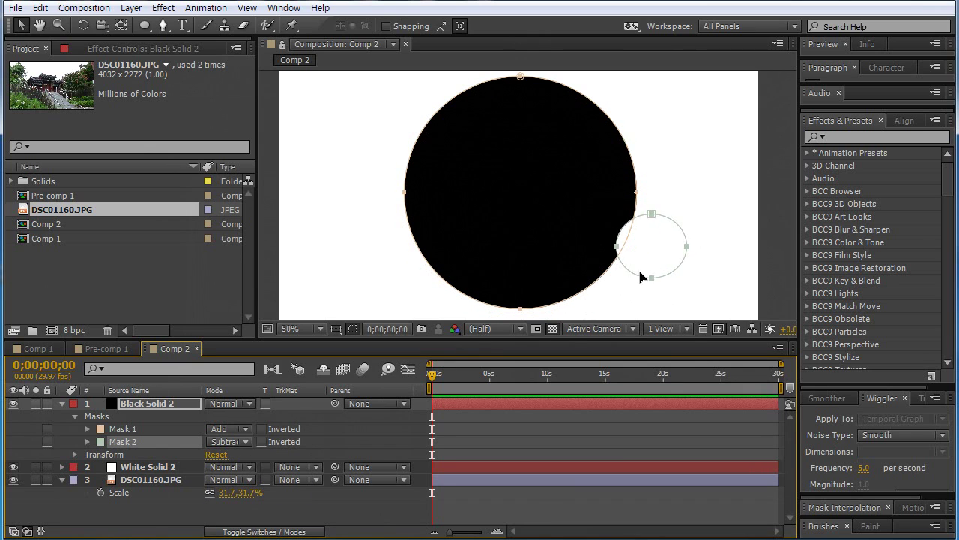
{"action": "key", "text": "Delete"}
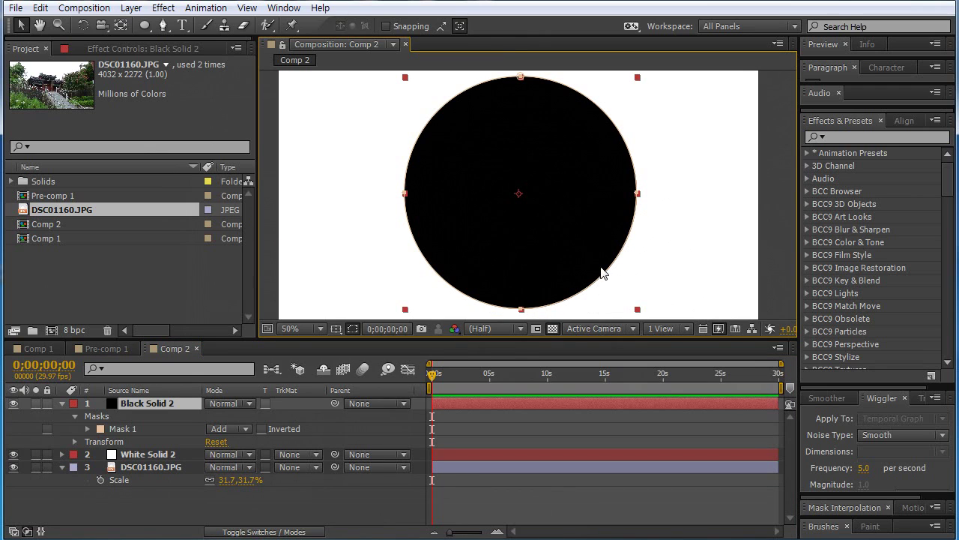
{"action": "key", "text": "ctrl+Down"}
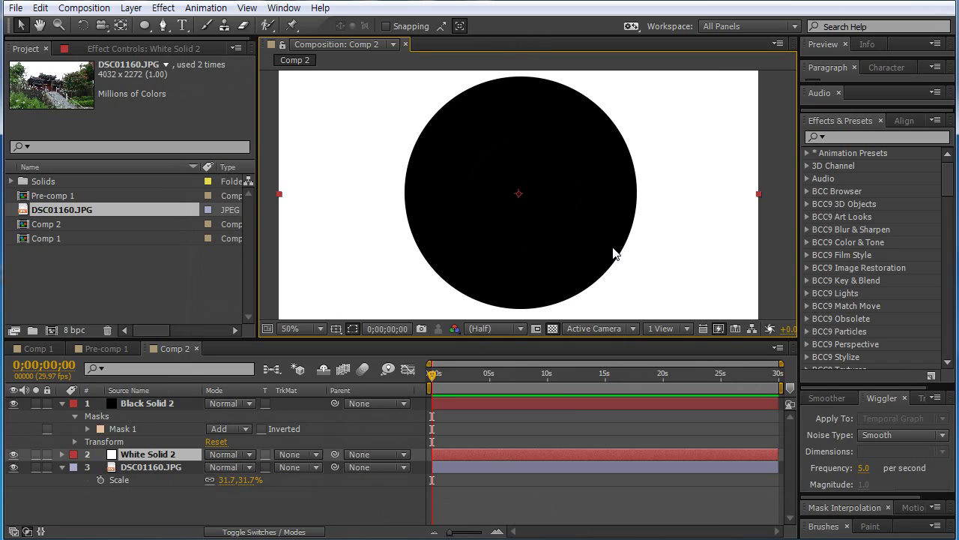
{"action": "left_click", "coordinate": [585, 233]}
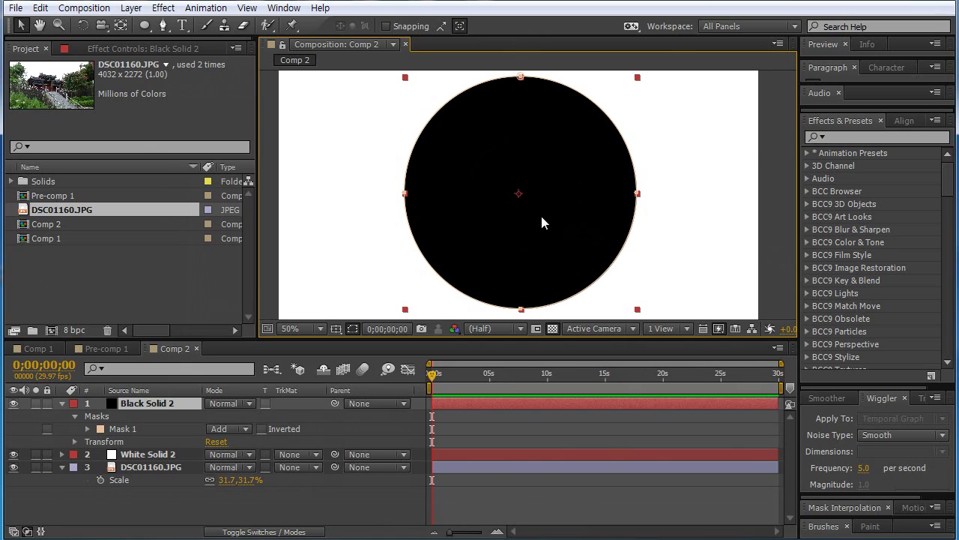
{"action": "left_click", "coordinate": [297, 263]}
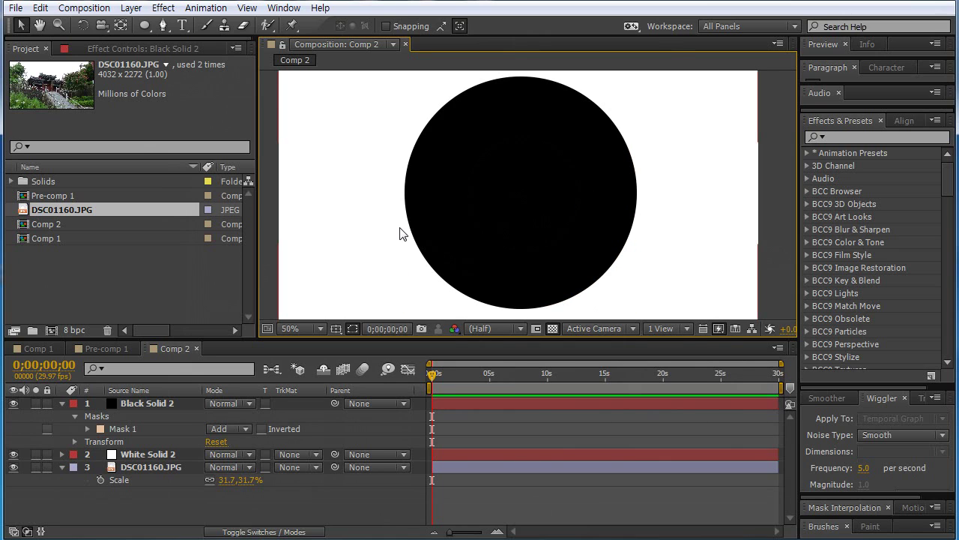
{"action": "key", "text": "comma"}
{"action": "left_click", "coordinate": [529, 202]}
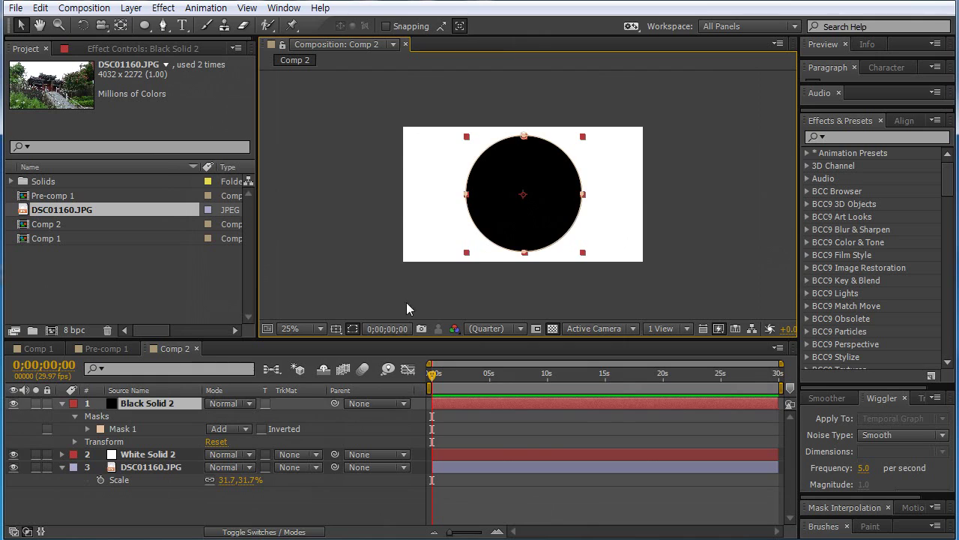
- Show all Mask 1 properties of the black solid layer: path, feather, opacity and expansion
{"action": "left_click", "coordinate": [127, 416]}
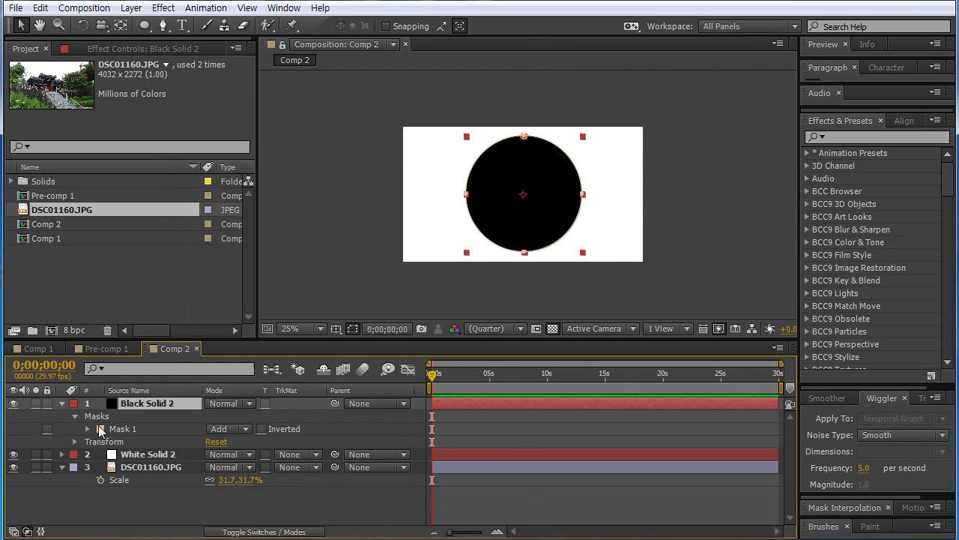
{"action": "left_click", "coordinate": [126, 428]}
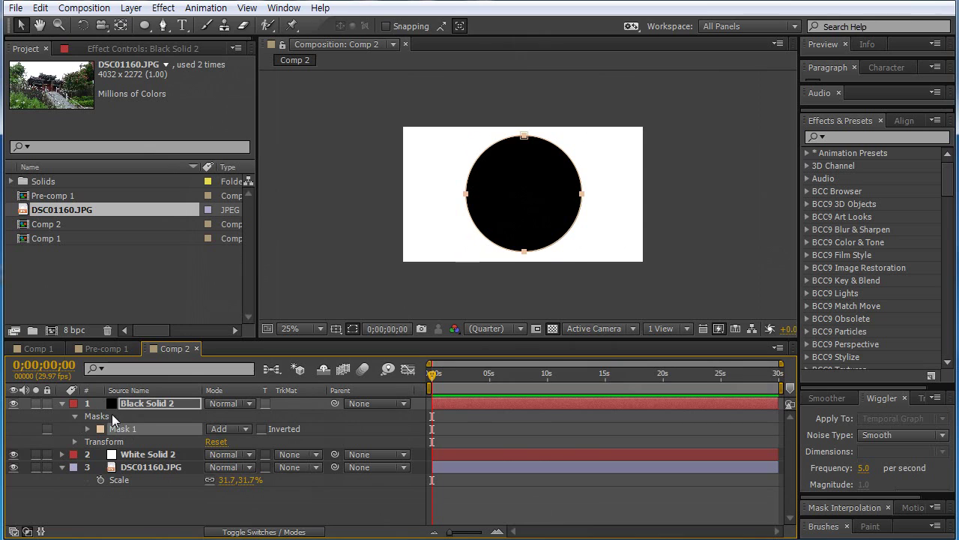
{"action": "left_click", "coordinate": [158, 396]}
{"action": "left_click", "coordinate": [159, 402]}
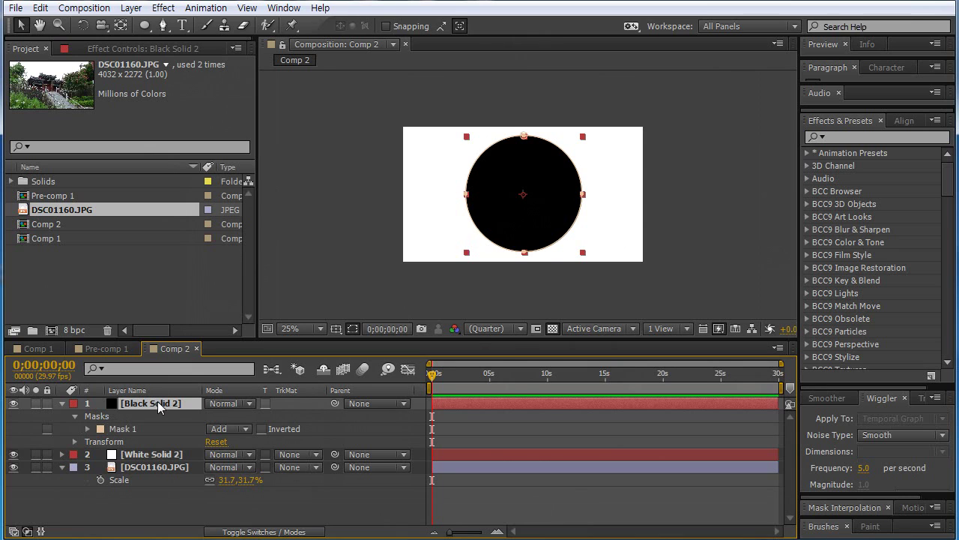
{"action": "key", "text": "m"}
{"action": "key", "text": "m"}
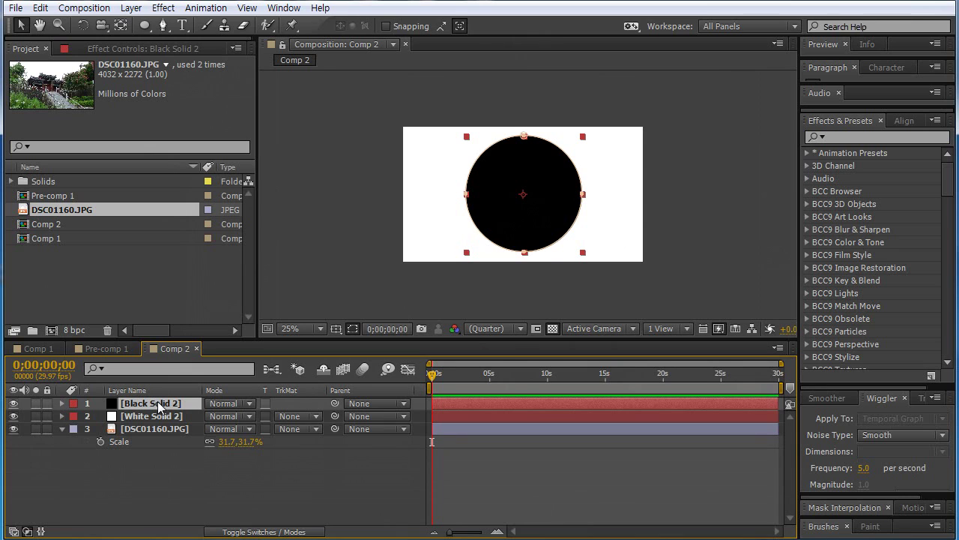
{"action": "key", "text": "m"}
{"action": "key", "text": "m"}
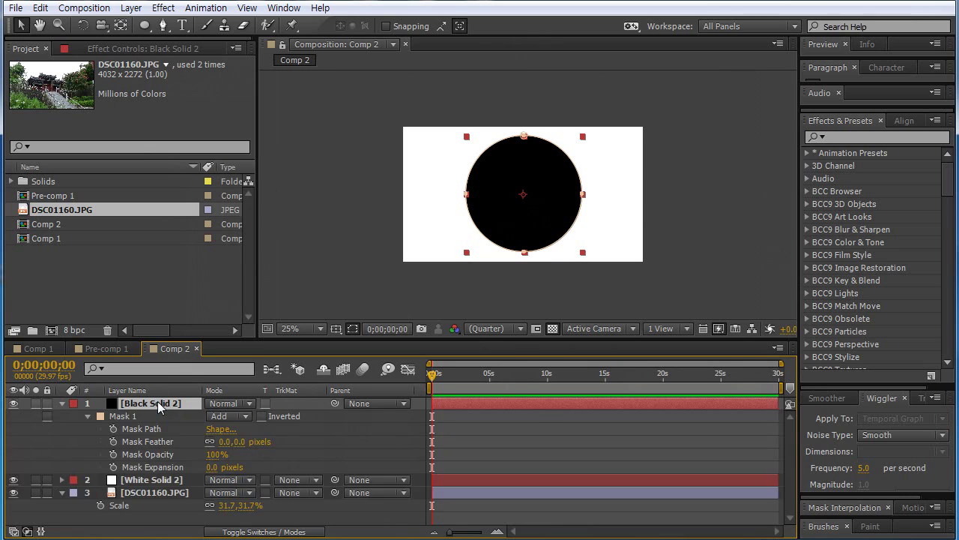
- Turn on keyframing for Mask 1's Mask Path and move its keyframe from the start to about 3 seconds
{"action": "left_click", "coordinate": [123, 417]}
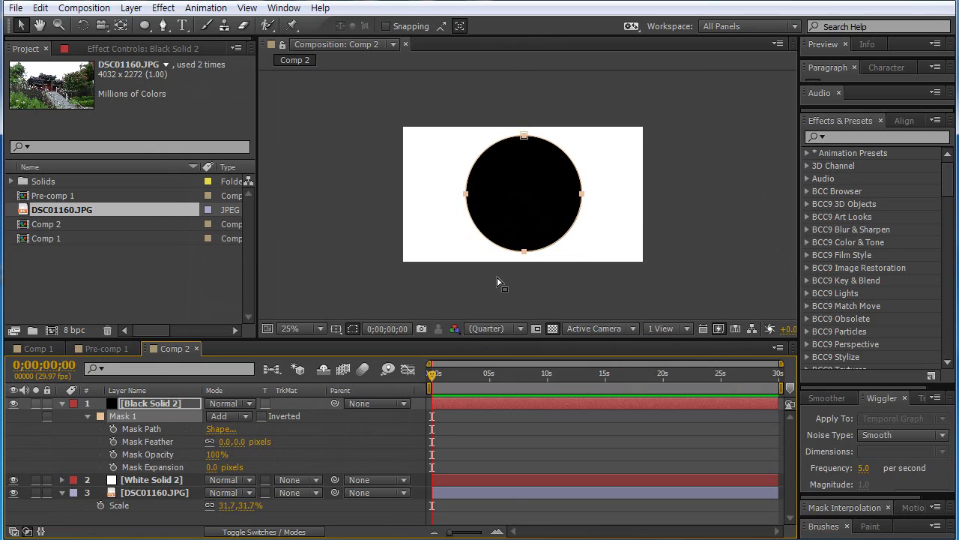
{"action": "key", "text": "period"}
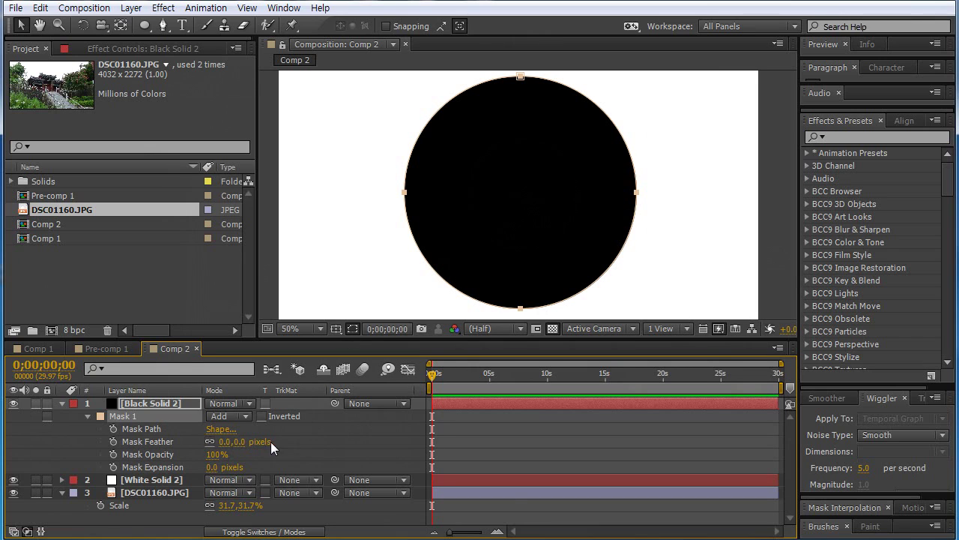
{"action": "left_click", "coordinate": [112, 428]}
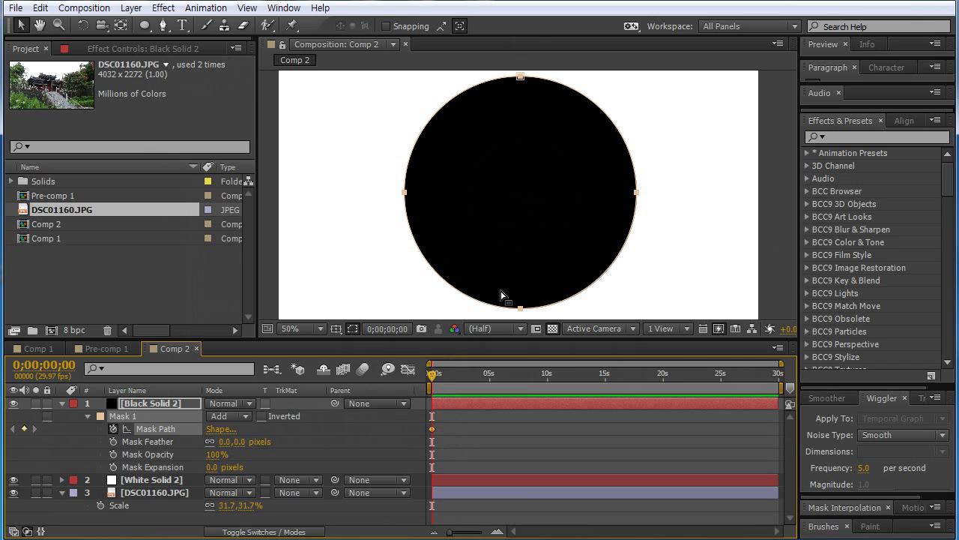
{"action": "key", "text": "comma"}
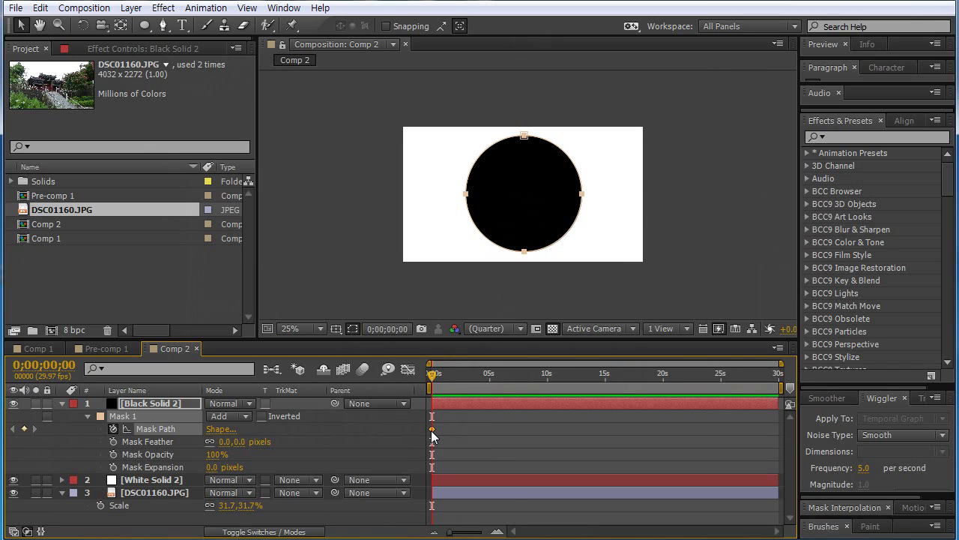
{"action": "left_click_drag", "start_coordinate": [432, 430], "coordinate": [447, 430]}
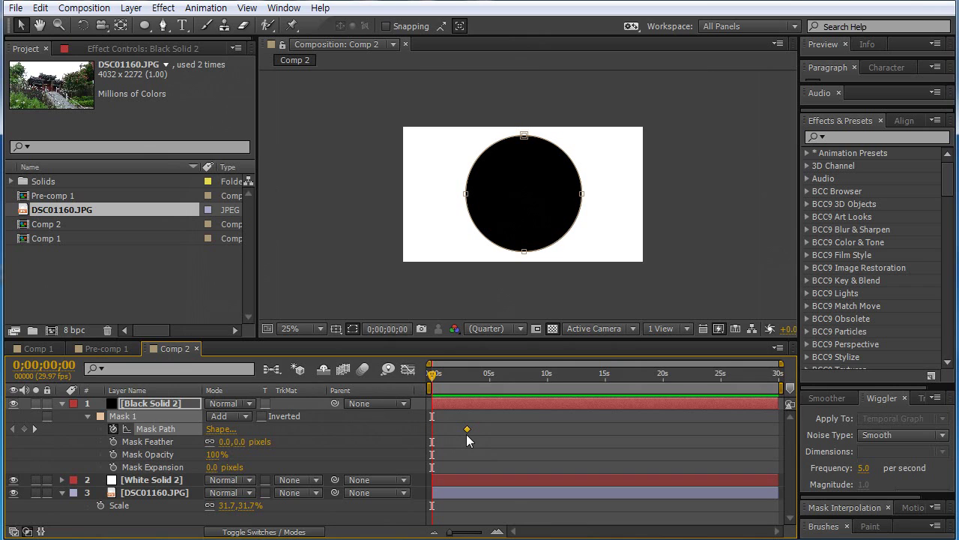
- Check how the Mask Path keyframes are timed in Pre-comp 1 and return to Comp 2
{"action": "left_click", "coordinate": [106, 348]}
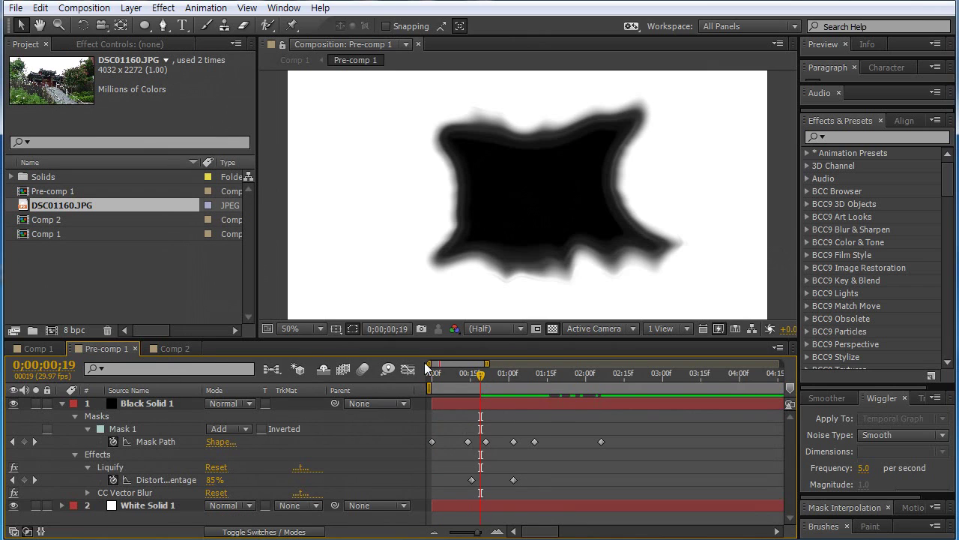
{"action": "mouse_move", "coordinate": [444, 376]}
{"action": "left_mouse_down"}
{"action": "mouse_move", "coordinate": [435, 378]}
{"action": "mouse_move", "coordinate": [464, 386]}
{"action": "mouse_move", "coordinate": [442, 386]}
{"action": "mouse_move", "coordinate": [519, 384]}
{"action": "mouse_move", "coordinate": [430, 381]}
{"action": "mouse_move", "coordinate": [508, 391]}
{"action": "mouse_move", "coordinate": [443, 383]}
{"action": "left_mouse_up"}
{"action": "left_click", "coordinate": [175, 349]}
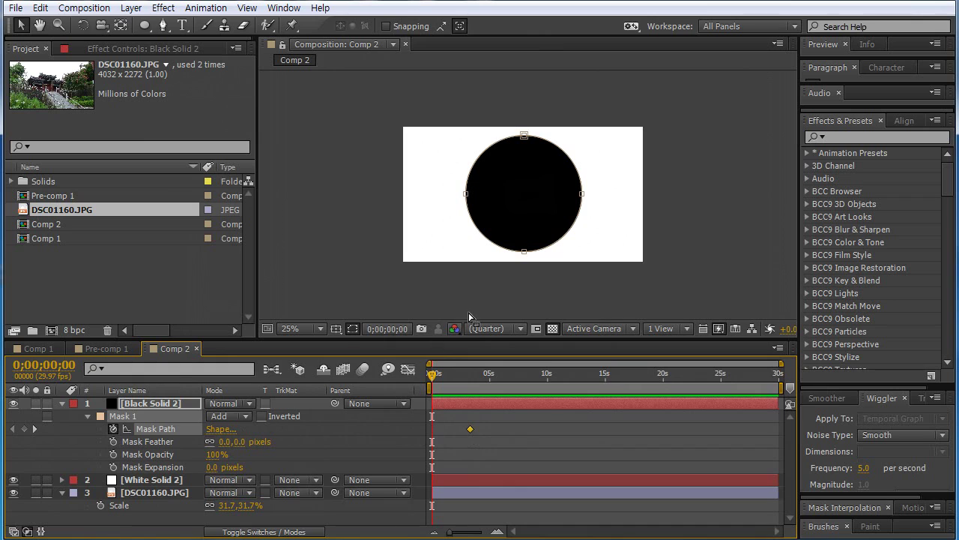
- At 0;00;00;00, shrink the circular mask proportionally around its centre to a tiny dot, undoing a trial resize first
{"action": "key", "text": "period"}
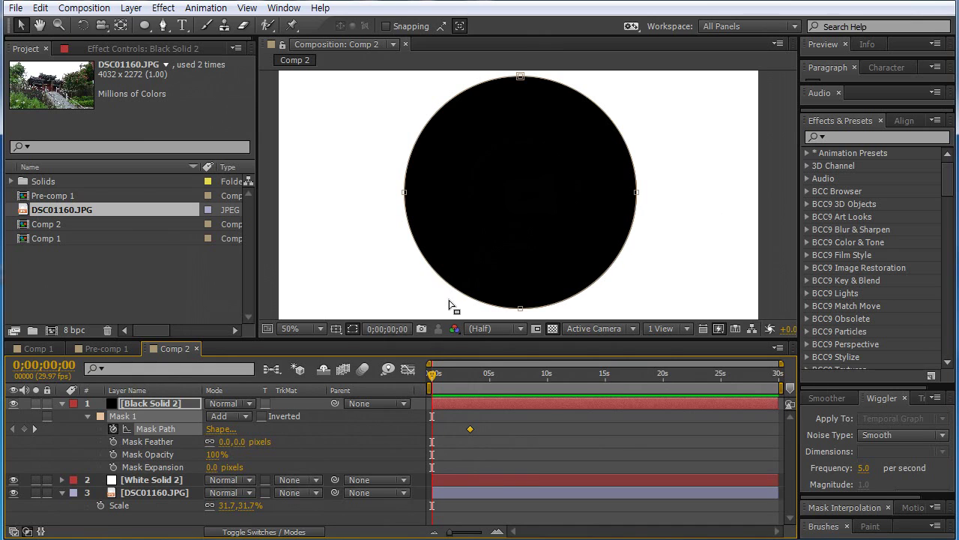
{"action": "double_click", "coordinate": [459, 294]}
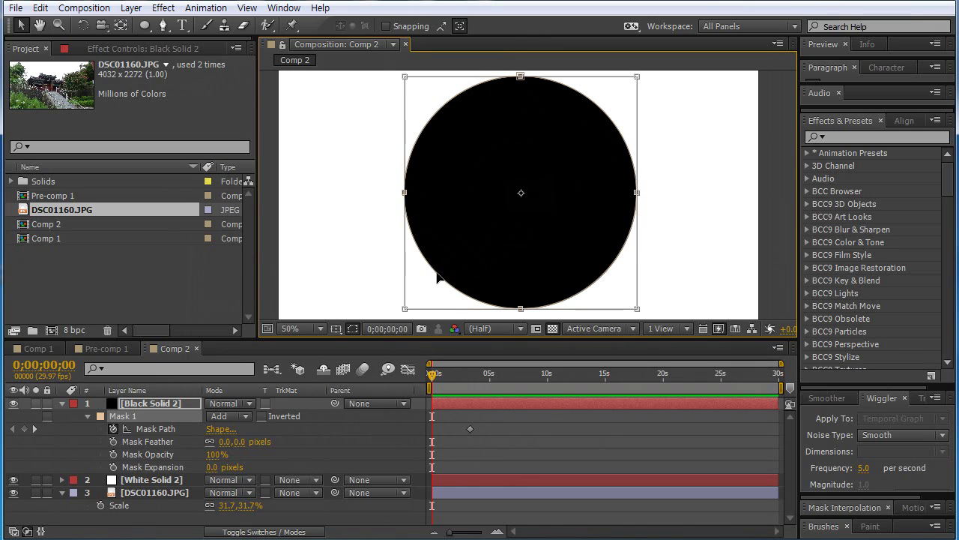
{"action": "key", "text": "comma"}
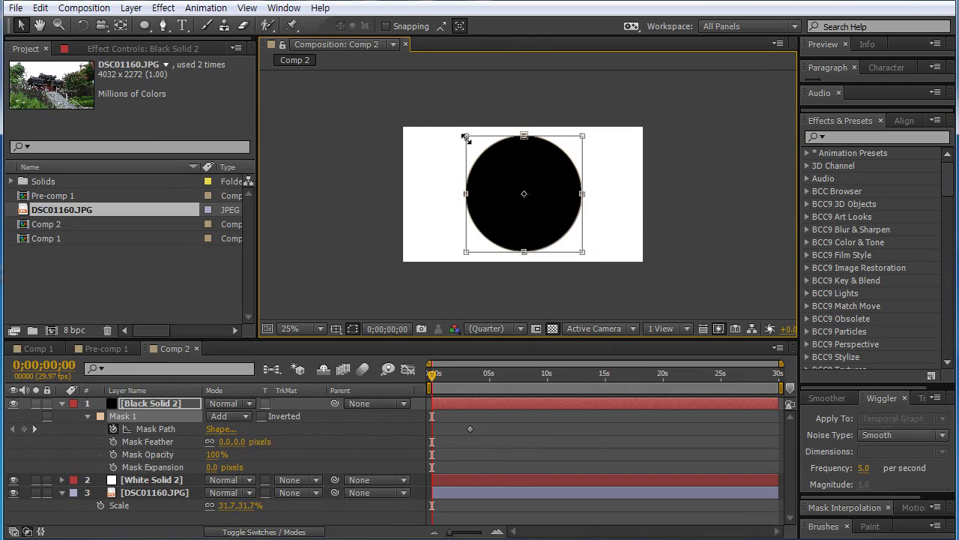
{"action": "left_click_drag", "start_coordinate": [449, 130], "coordinate": [427, 138]}
{"action": "key", "text": "ctrl+z"}
{"action": "mouse_move", "coordinate": [466, 135]}
{"action": "left_mouse_down"}
{"action": "mouse_move", "coordinate": [556, 218]}
{"action": "mouse_move", "coordinate": [510, 216]}
{"action": "mouse_move", "coordinate": [465, 133]}
{"action": "mouse_move", "coordinate": [490, 172]}
{"action": "mouse_move", "coordinate": [476, 132]}
{"action": "mouse_move", "coordinate": [517, 158]}
{"action": "mouse_move", "coordinate": [501, 185]}
{"action": "mouse_move", "coordinate": [532, 176]}
{"action": "mouse_move", "coordinate": [454, 144]}
{"action": "mouse_move", "coordinate": [491, 172]}
{"action": "mouse_move", "coordinate": [450, 134]}
{"action": "mouse_move", "coordinate": [512, 188]}
{"action": "mouse_move", "coordinate": [445, 138]}
{"action": "mouse_move", "coordinate": [514, 192]}
{"action": "mouse_move", "coordinate": [455, 135]}
{"action": "left_mouse_up"}
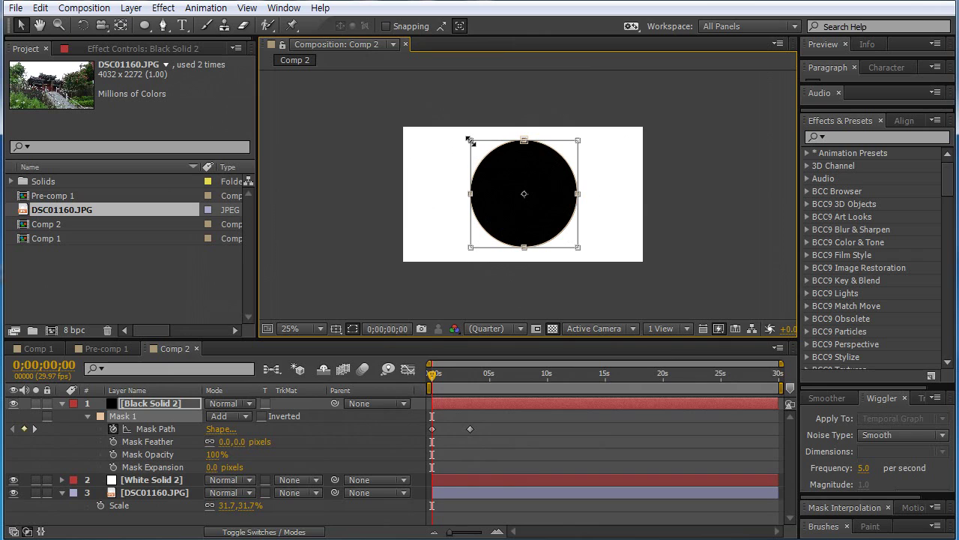
{"action": "left_click_drag", "start_coordinate": [471, 140], "coordinate": [519, 187]}
{"action": "scroll", "coordinate": [524, 193], "scroll_direction": "up", "scroll_amount": 5}
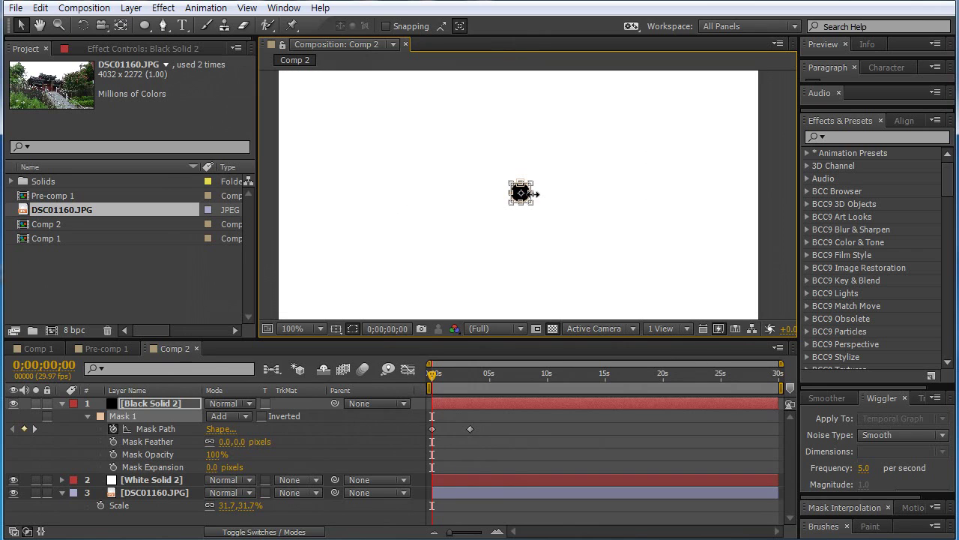
- At 0;00;00;00, shrink Mask 1 further around its centre to a smaller dot and apply the transform
{"action": "left_click_drag", "start_coordinate": [462, 148], "coordinate": [491, 180]}
{"action": "scroll", "coordinate": [520, 217], "scroll_direction": "down", "scroll_amount": 2}
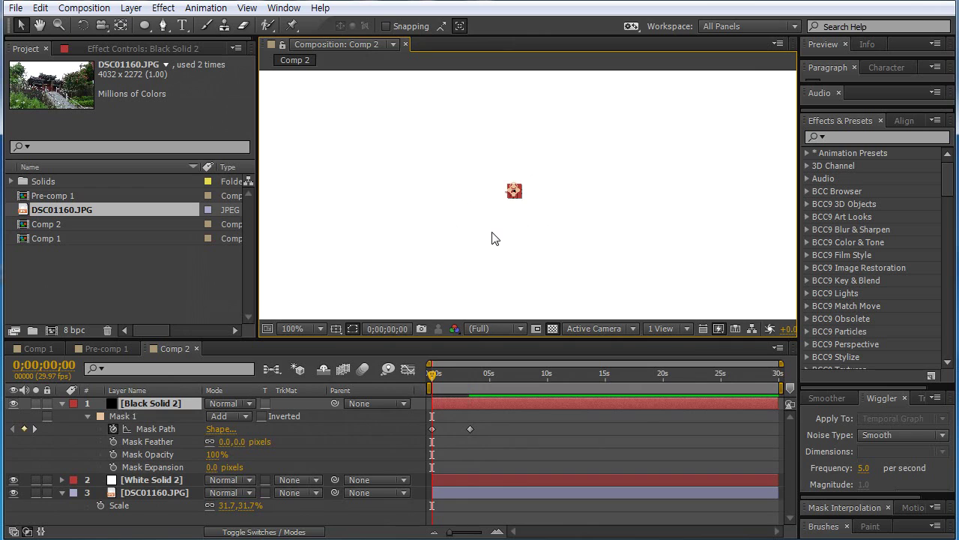
{"action": "scroll", "coordinate": [492, 237], "scroll_direction": "down", "scroll_amount": 1}
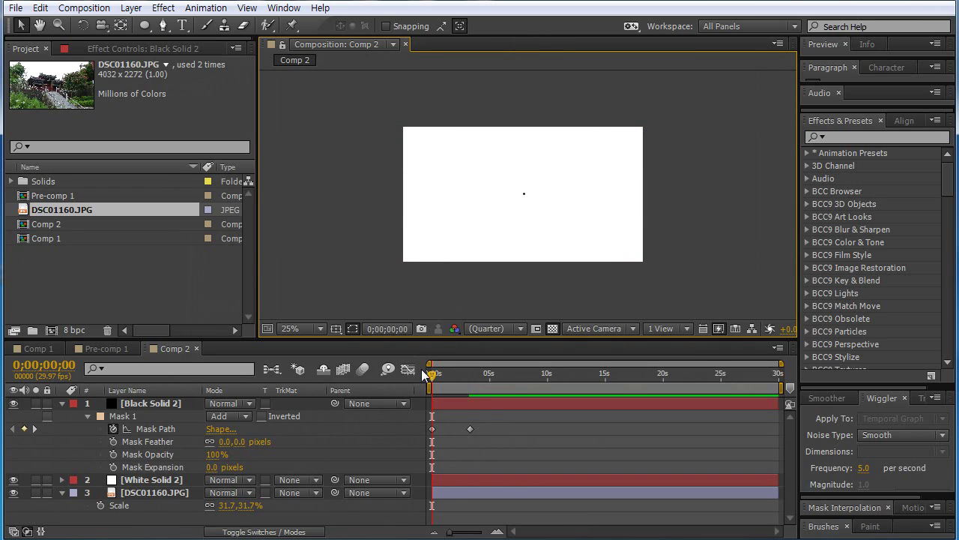
{"action": "scroll", "coordinate": [464, 218], "scroll_direction": "up", "scroll_amount": 1}
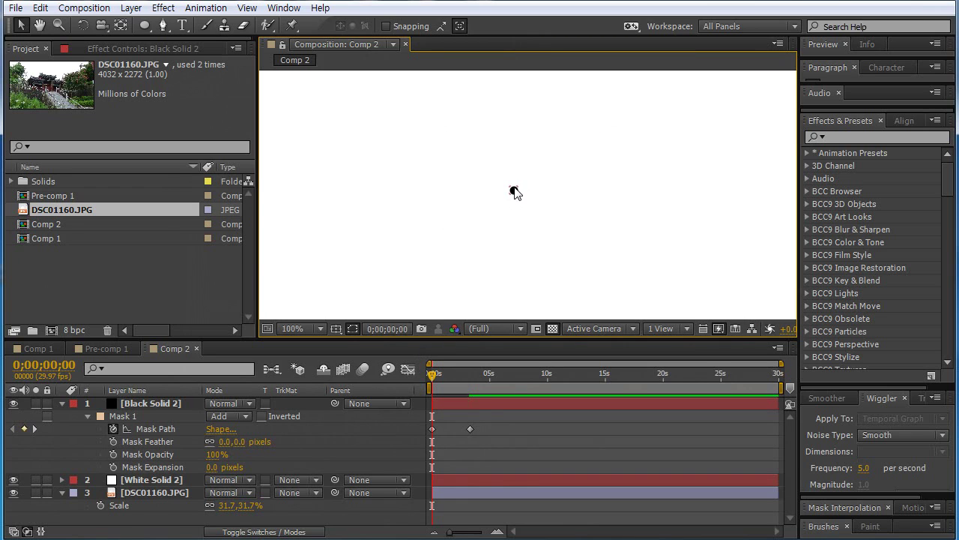
{"action": "scroll", "coordinate": [490, 255], "scroll_direction": "down", "scroll_amount": 2}
{"action": "scroll", "coordinate": [517, 234], "scroll_direction": "up", "scroll_amount": 1}
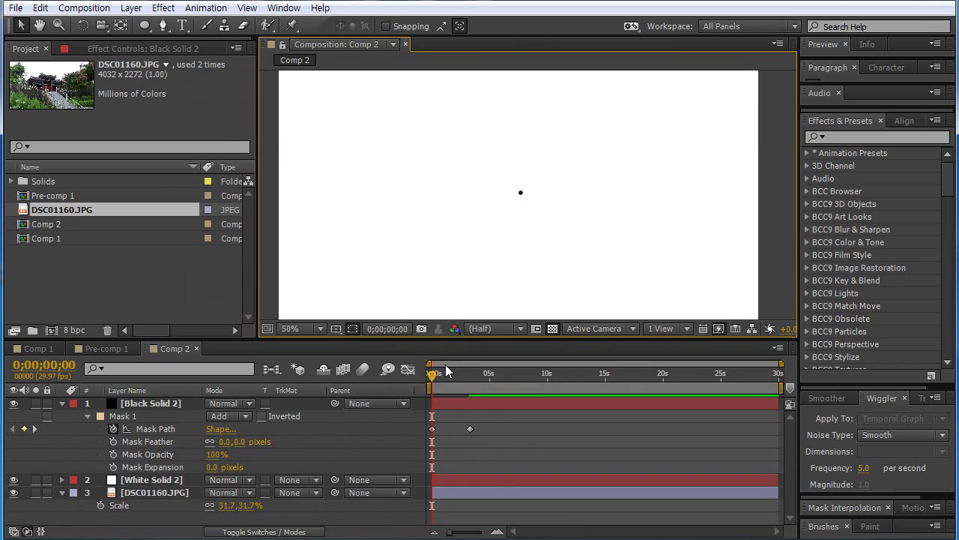
- Go to 0;00;03;11, check the enlarged circle and select the Mask 1 outline on the black solid
{"action": "left_click_drag", "start_coordinate": [438, 375], "coordinate": [473, 378]}
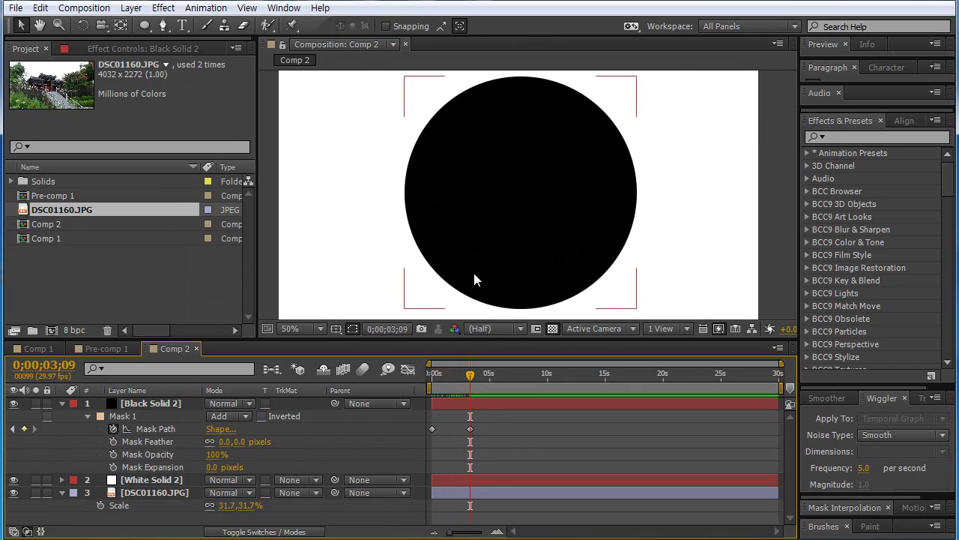
{"action": "scroll", "coordinate": [473, 272], "scroll_direction": "down", "scroll_amount": 1}
{"action": "mouse_move", "coordinate": [471, 375]}
{"action": "left_mouse_down"}
{"action": "mouse_move", "coordinate": [424, 375]}
{"action": "mouse_move", "coordinate": [470, 381]}
{"action": "mouse_move", "coordinate": [425, 372]}
{"action": "mouse_move", "coordinate": [480, 375]}
{"action": "mouse_move", "coordinate": [428, 375]}
{"action": "mouse_move", "coordinate": [470, 367]}
{"action": "left_mouse_up"}
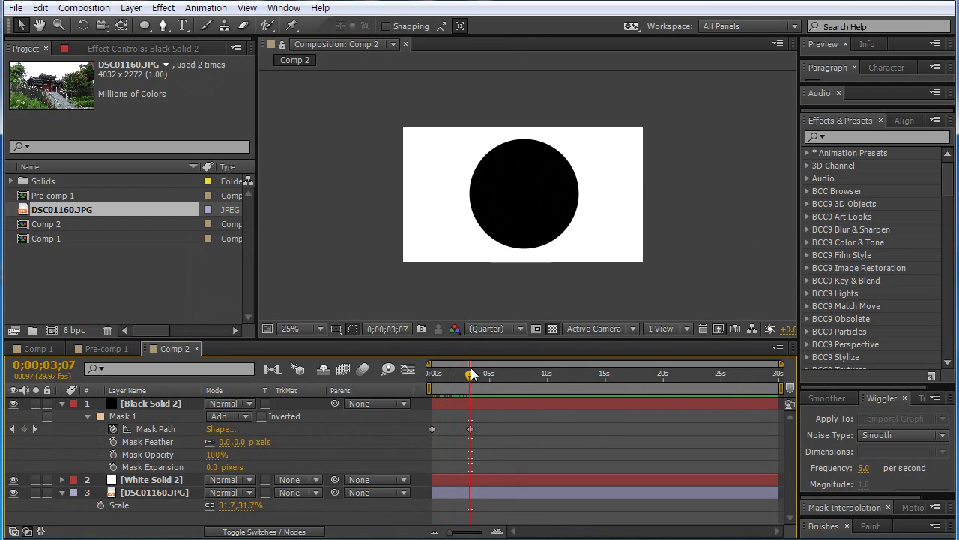
{"action": "key", "text": "period"}
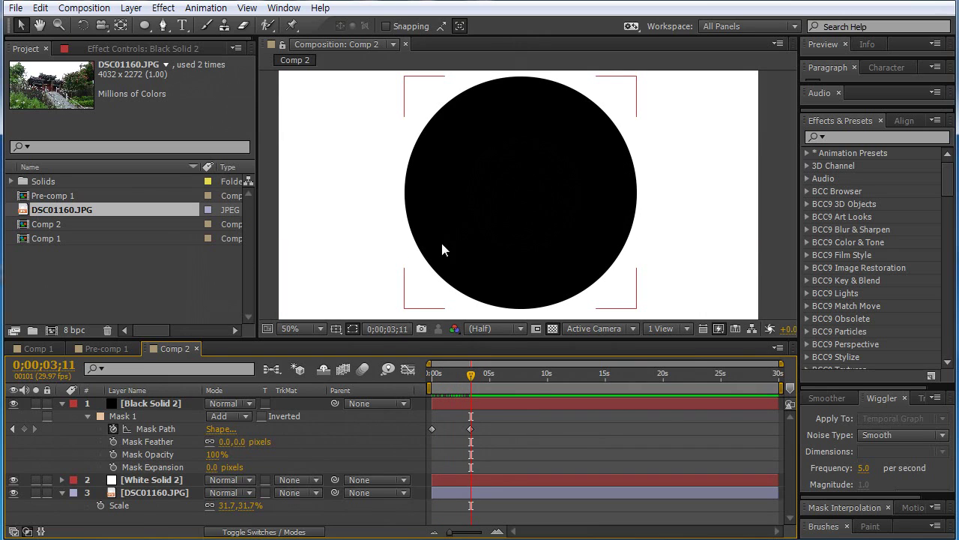
{"action": "left_click", "coordinate": [440, 273]}
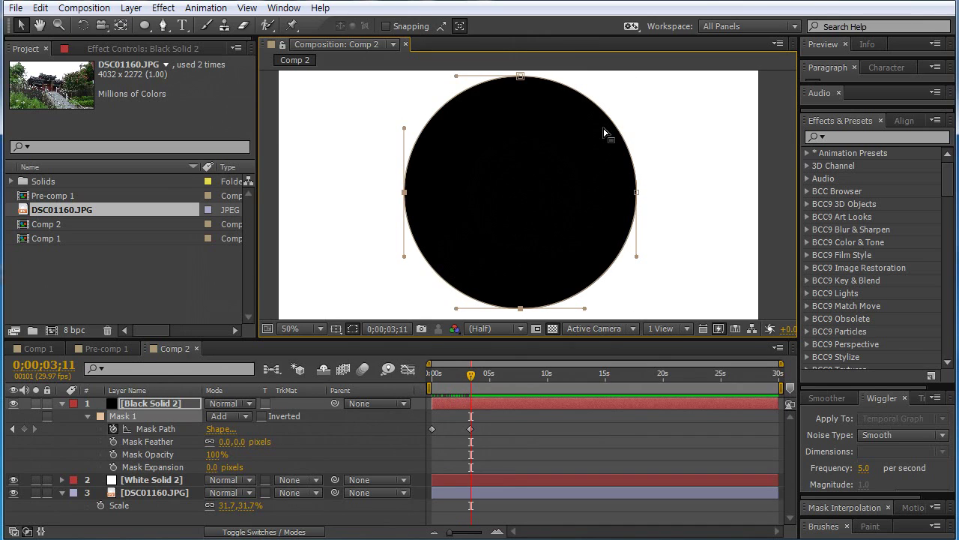
{"action": "left_click", "coordinate": [585, 112]}
{"action": "left_click_drag", "start_coordinate": [532, 110], "coordinate": [499, 105]}
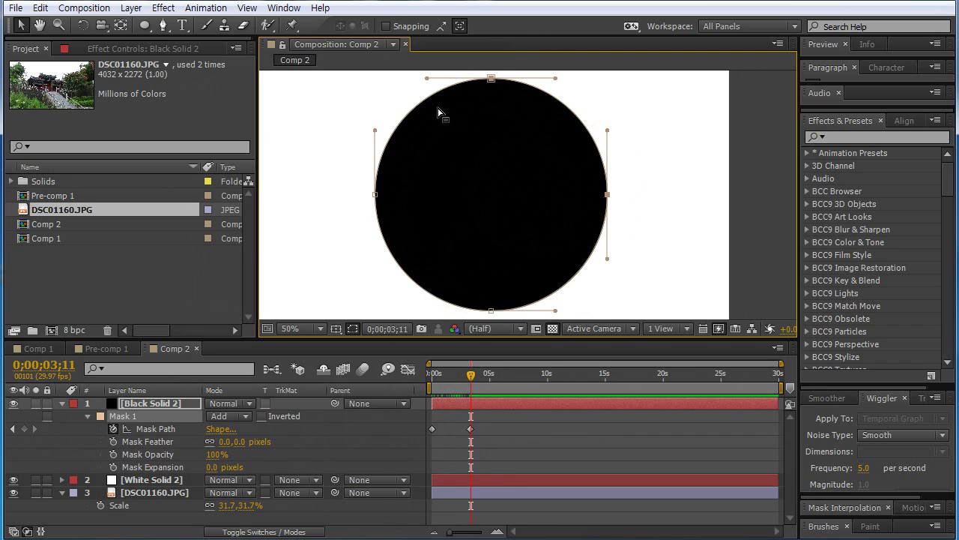
{"action": "mouse_move", "coordinate": [548, 135]}
{"action": "left_mouse_down"}
{"action": "mouse_move", "coordinate": [574, 150]}
{"action": "mouse_move", "coordinate": [546, 141]}
{"action": "left_mouse_up"}
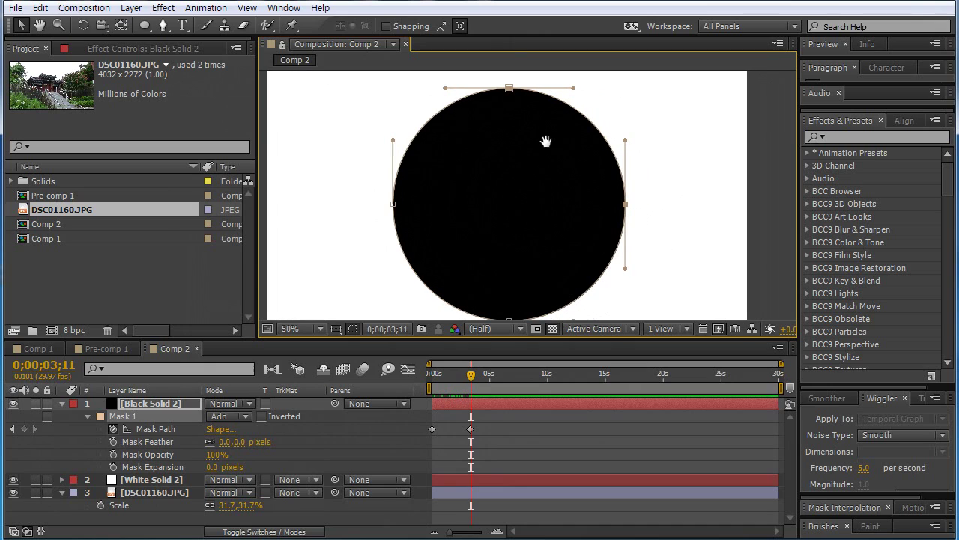
- Convert the circular Mask 1 path to RotoBezier and check the option in its path settings
{"action": "right_click", "coordinate": [439, 122]}
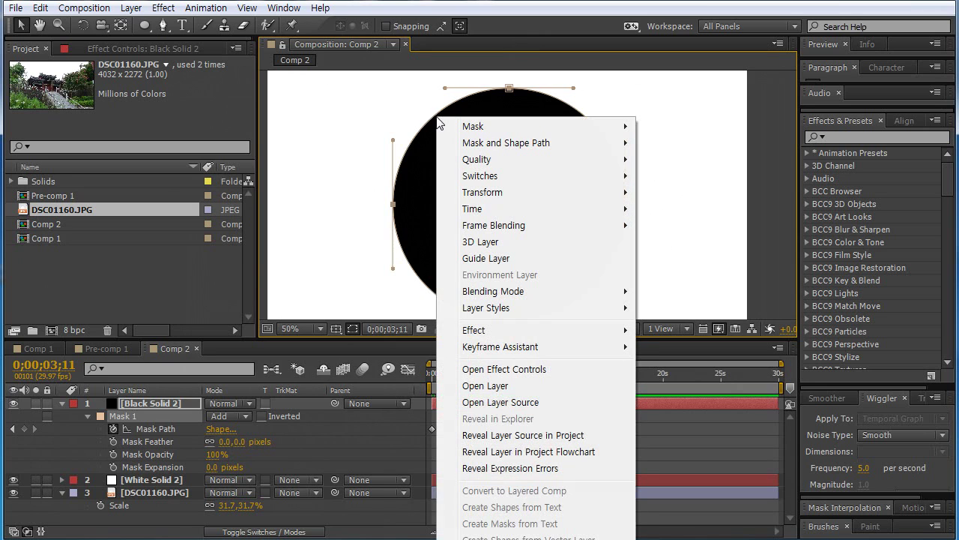
{"action": "mouse_move", "coordinate": [512, 129]}
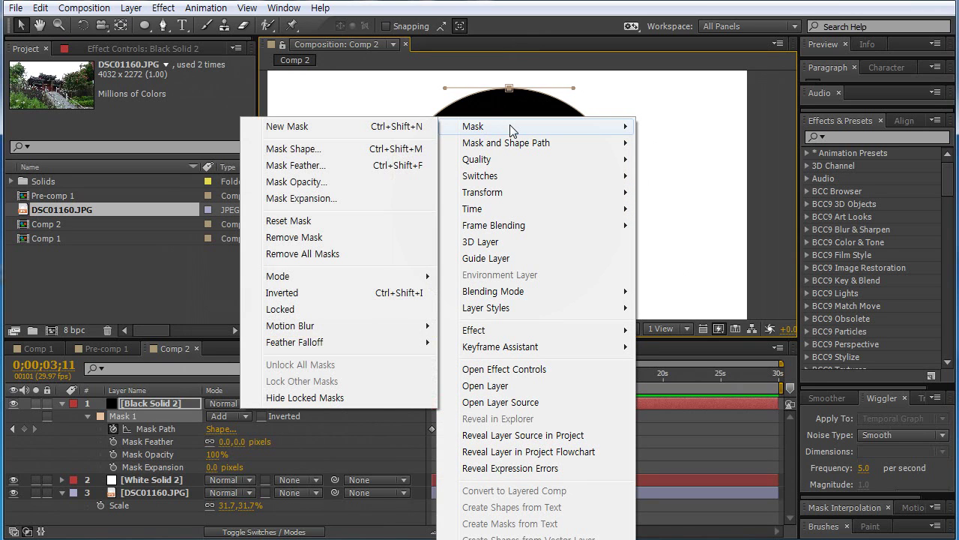
{"action": "mouse_move", "coordinate": [519, 152]}
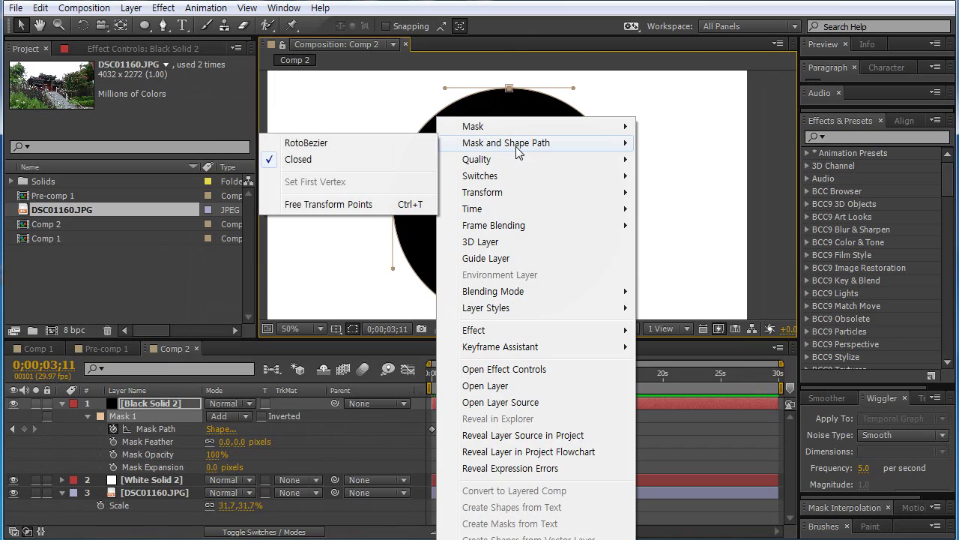
{"action": "left_click", "coordinate": [351, 144]}
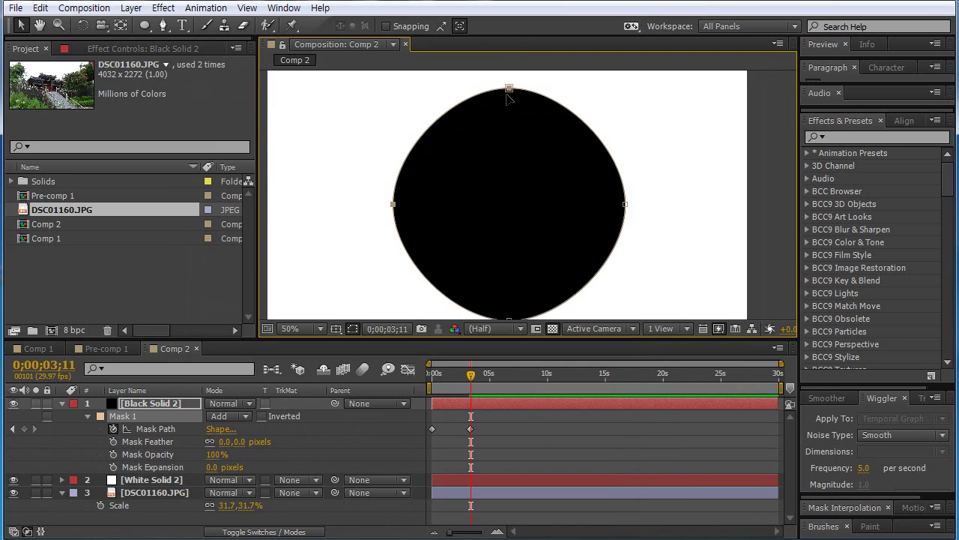
{"action": "double_click", "coordinate": [480, 107]}
{"action": "key", "text": "Escape"}
{"action": "right_click", "coordinate": [511, 91]}
{"action": "mouse_move", "coordinate": [573, 125]}
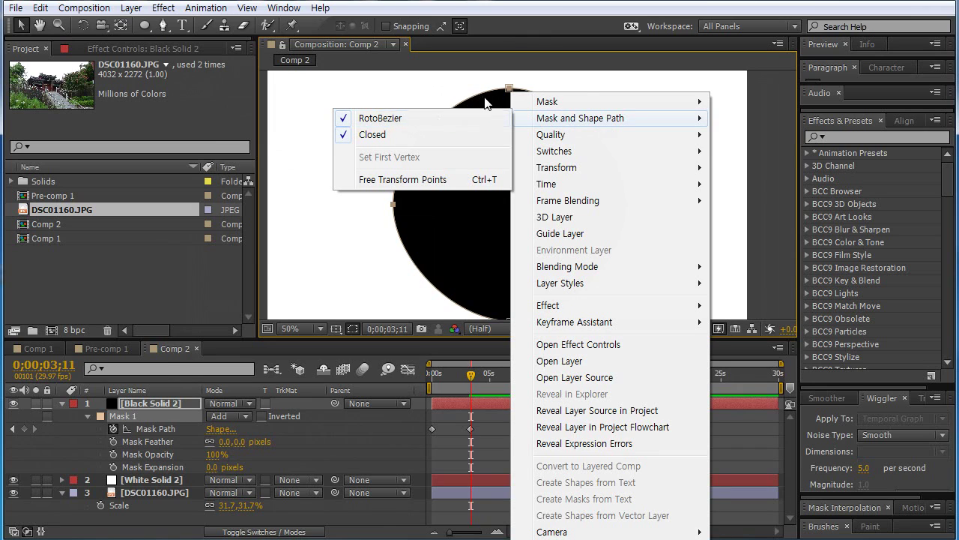
{"action": "left_click", "coordinate": [487, 97]}
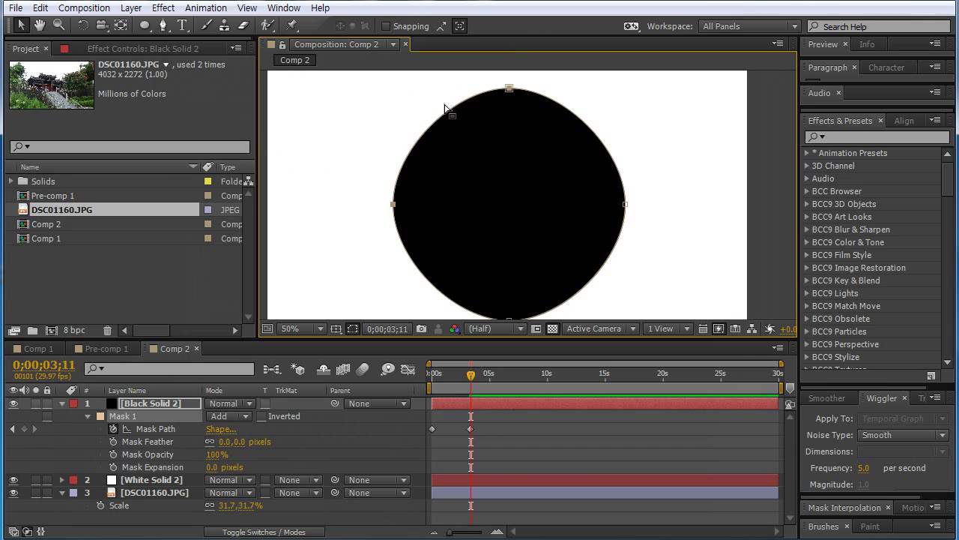
- Add Pen tool vertices on the mask path's upper-left, upper-right and lower-right edges at 0;00;03;11
{"action": "left_click", "coordinate": [167, 28]}
{"action": "left_click", "coordinate": [445, 117]}
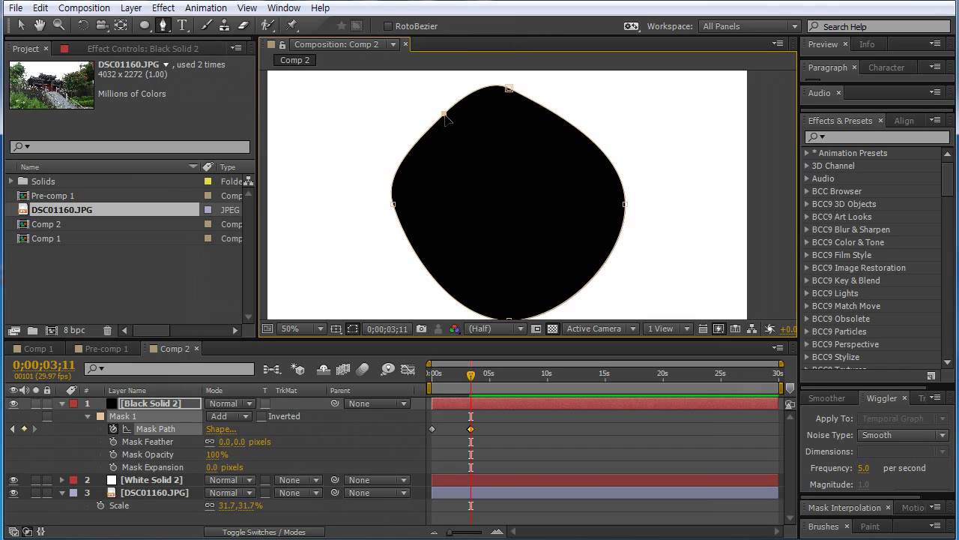
{"action": "left_click", "coordinate": [563, 118]}
{"action": "left_click", "coordinate": [607, 249]}
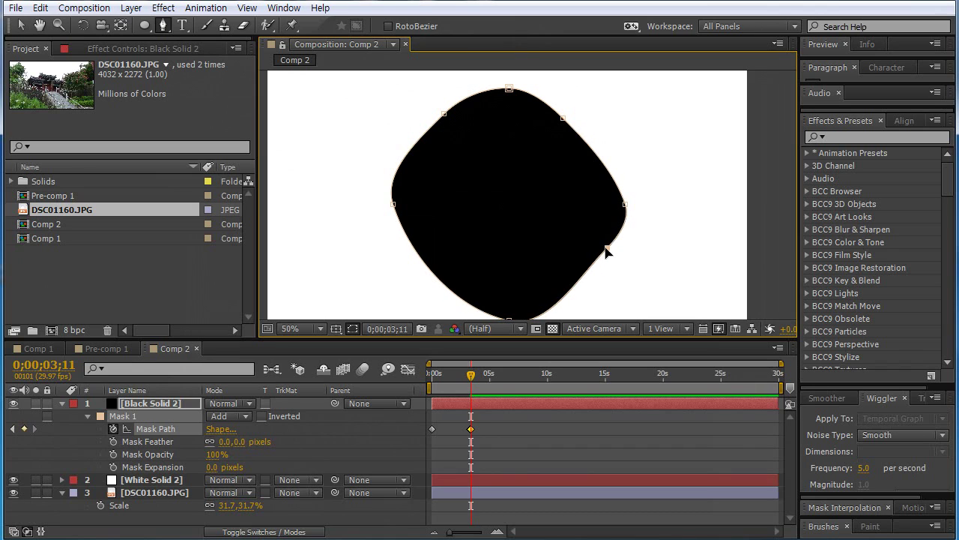
- Examine the distorted mask shape and the black solid's effects in Pre-comp 1 around 0;00;00;27, and return to Comp 2
{"action": "left_click", "coordinate": [78, 348]}
{"action": "left_click_drag", "start_coordinate": [455, 381], "coordinate": [500, 383]}
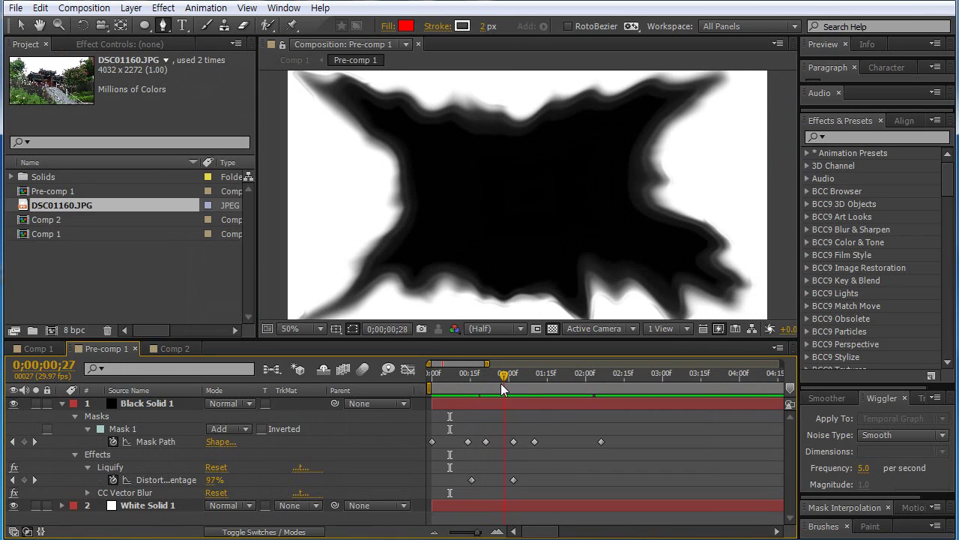
{"action": "left_click", "coordinate": [117, 48]}
{"action": "left_click", "coordinate": [145, 405]}
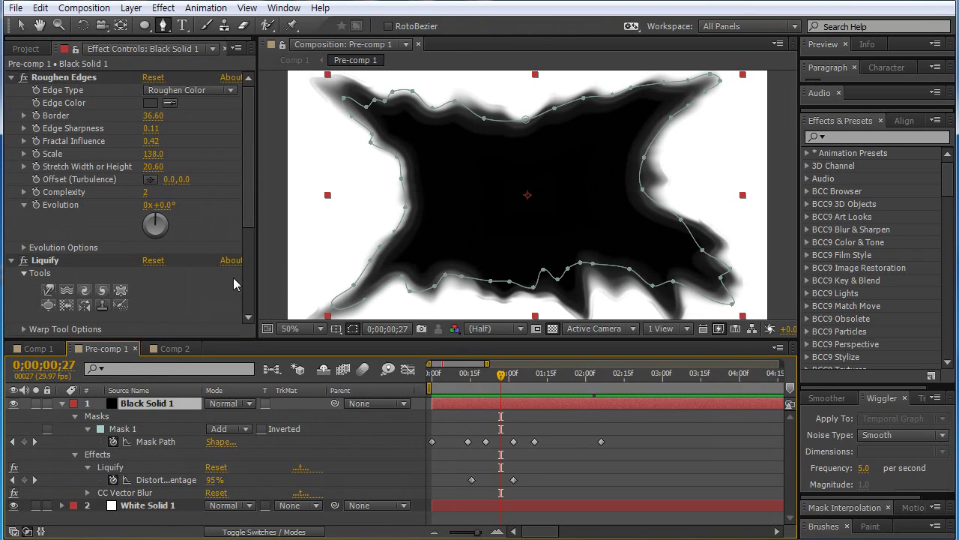
{"action": "left_click", "coordinate": [180, 355]}
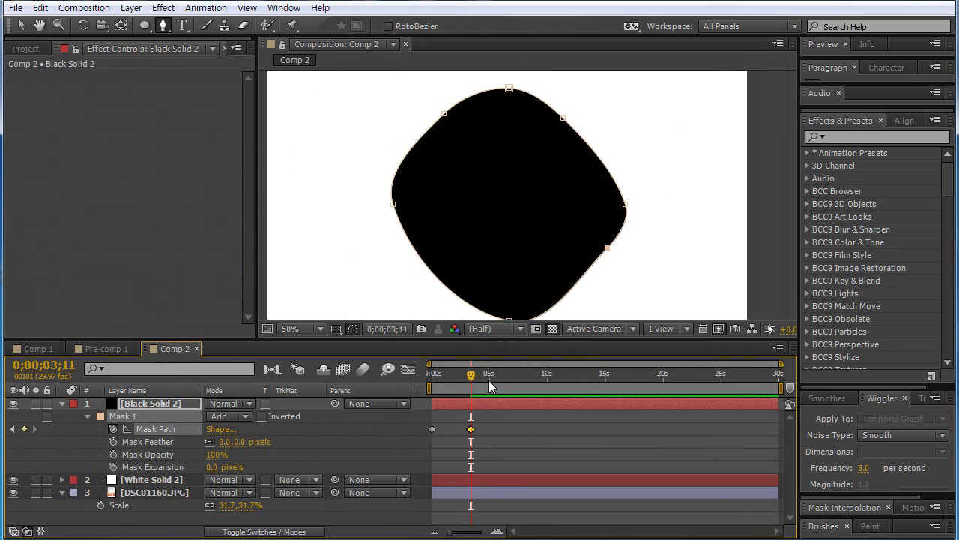
- Move the Mask Path keyframe at 0;00;03;09 back to 0;00;03;06
{"action": "key", "text": "equal"}
{"action": "key", "text": "equal"}
{"action": "key", "text": "equal"}
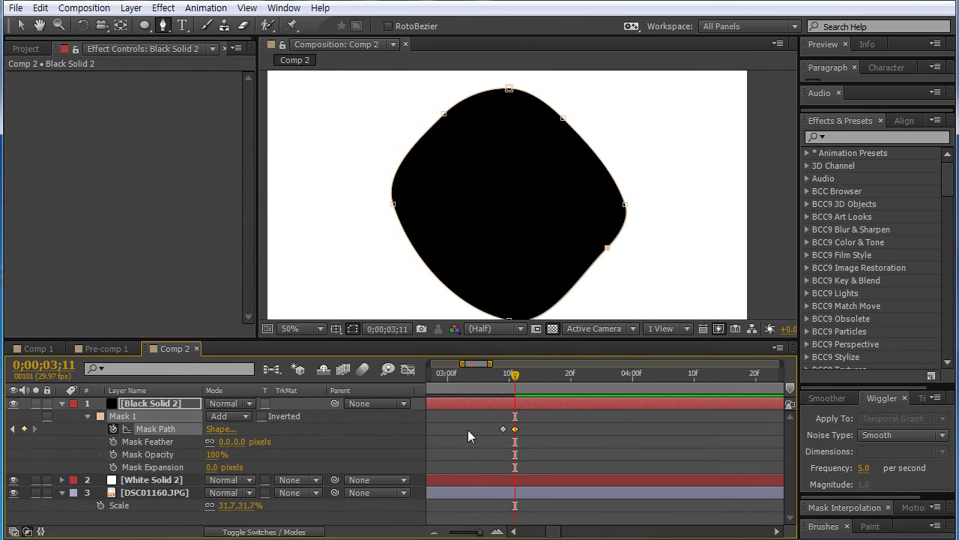
{"action": "left_click_drag", "start_coordinate": [512, 375], "coordinate": [503, 378]}
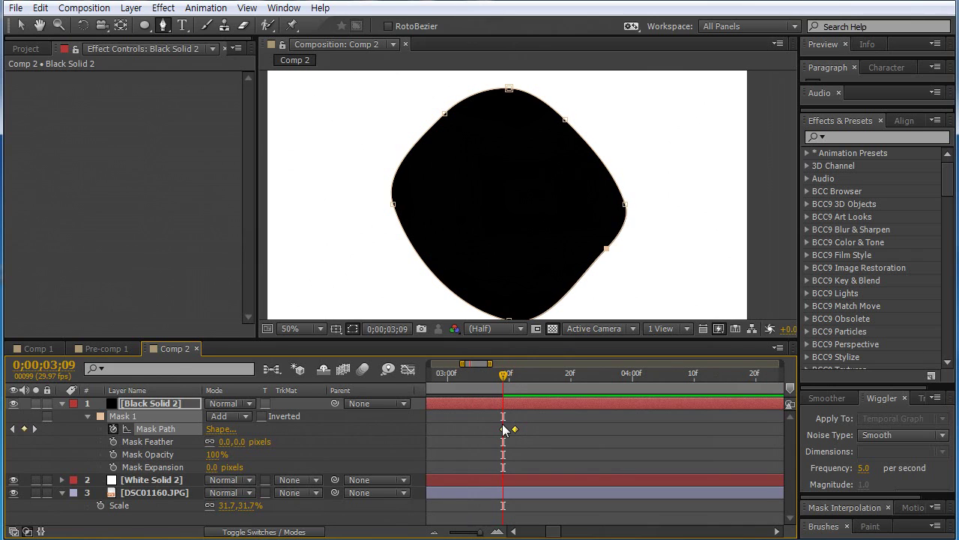
{"action": "key", "text": "ctrl+t"}
{"action": "left_click_drag", "start_coordinate": [505, 379], "coordinate": [488, 399]}
{"action": "left_click_drag", "start_coordinate": [488, 398], "coordinate": [484, 429]}
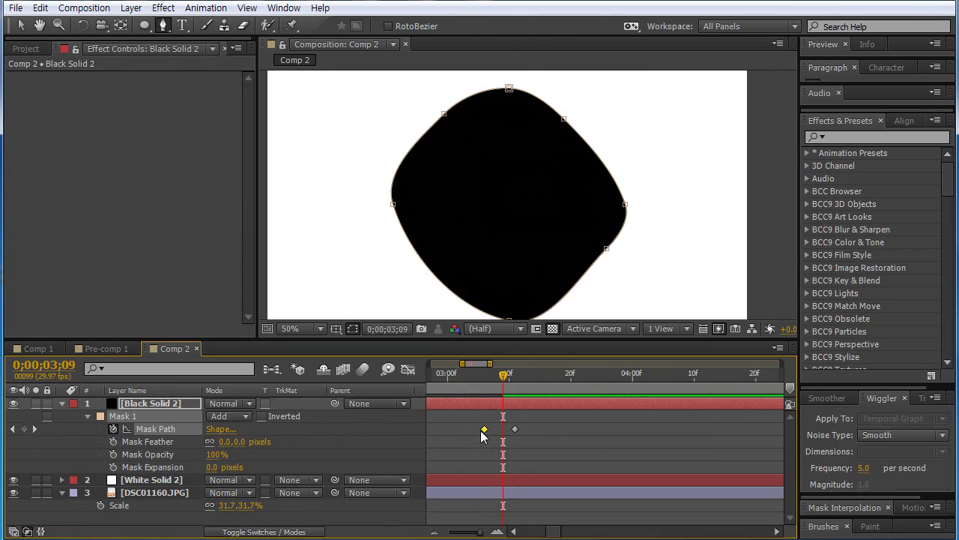
- Compare the Mask Path keyframes and delete the redundant one at 0;00;03;06
{"action": "key", "text": "j"}
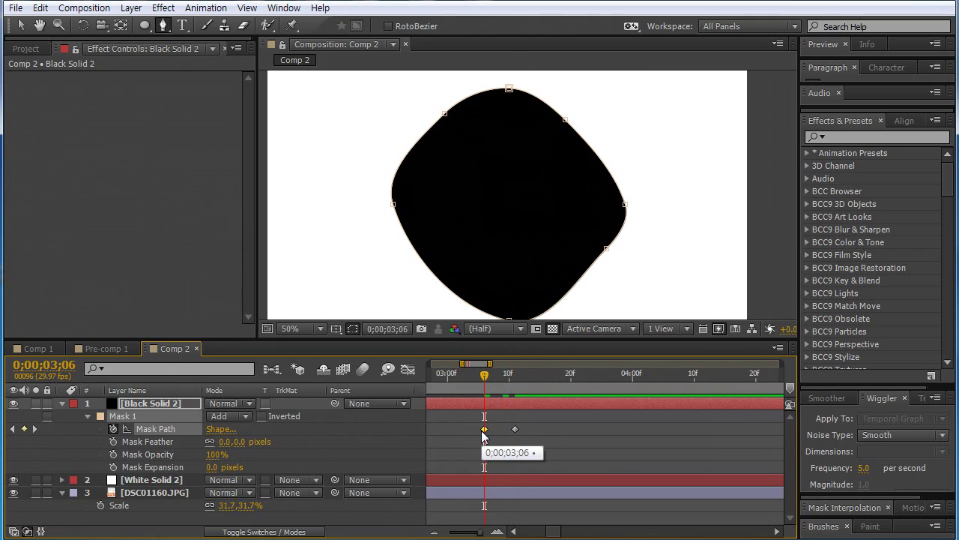
{"action": "key", "text": "k"}
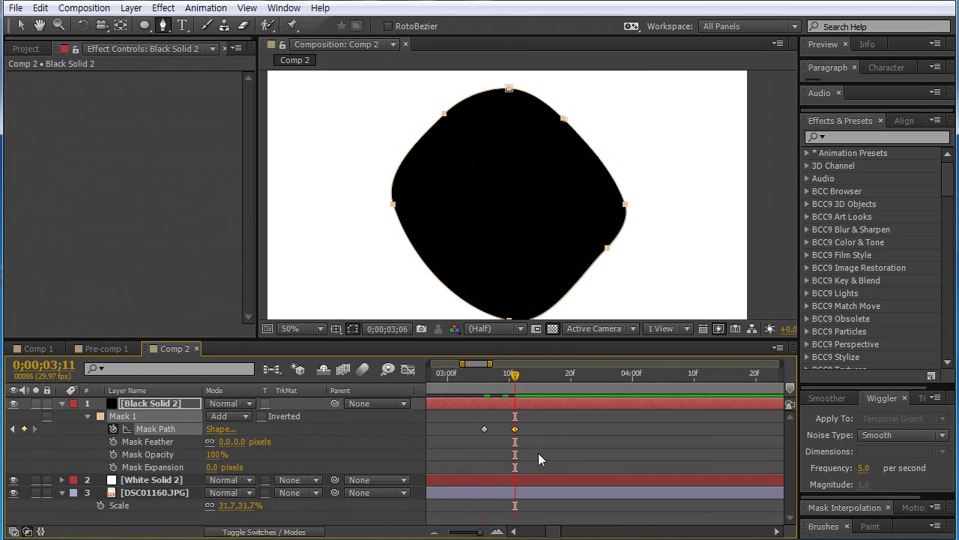
{"action": "key", "text": "j"}
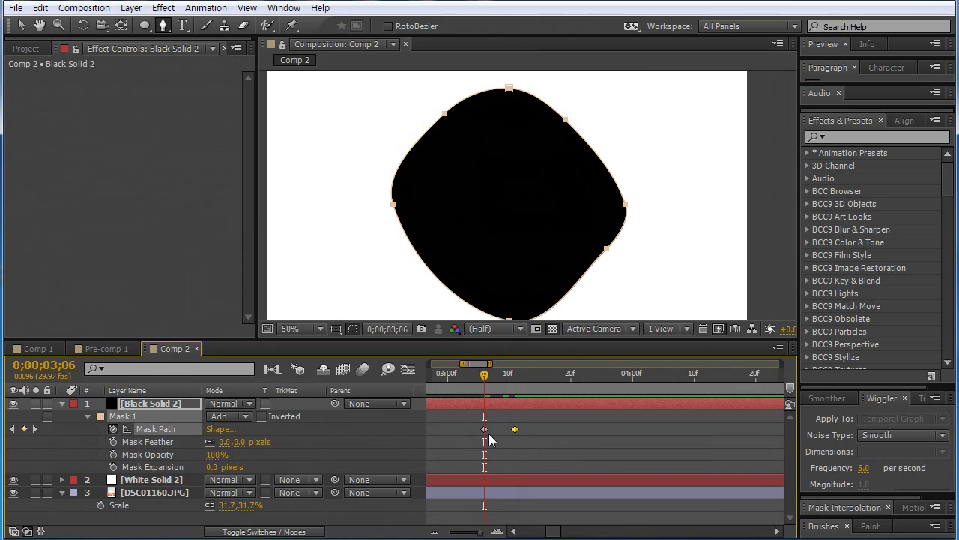
{"action": "key", "text": "Home"}
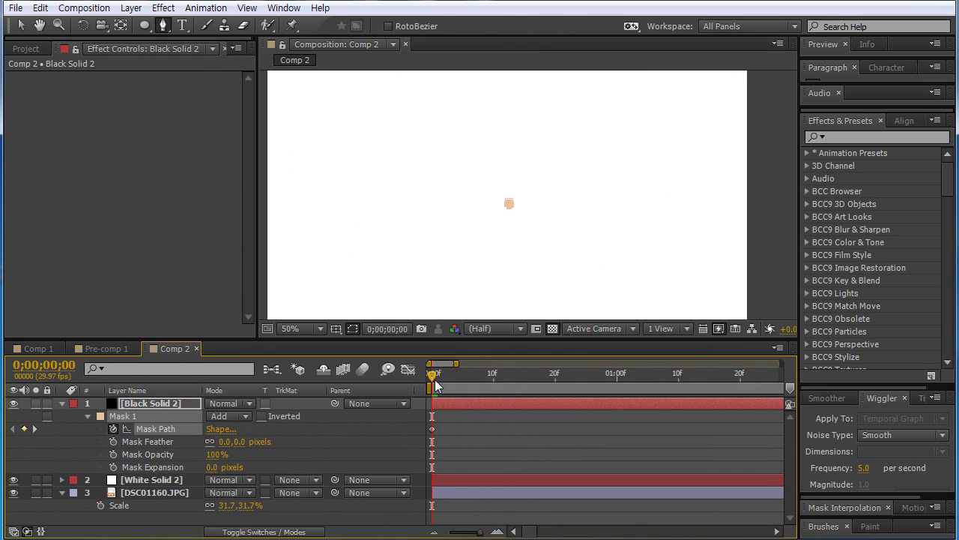
{"action": "key", "text": "k"}
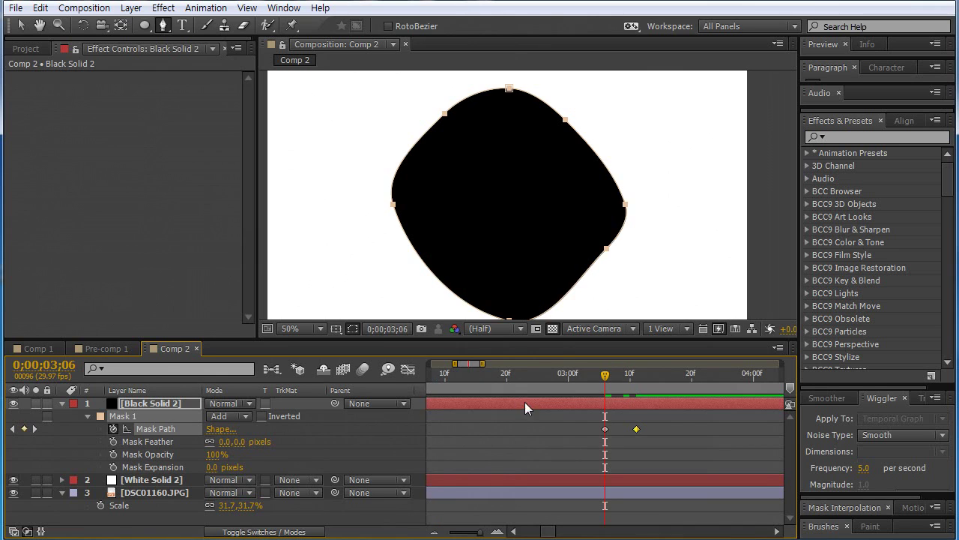
{"action": "left_click", "coordinate": [584, 429]}
{"action": "left_click_drag", "start_coordinate": [584, 430], "coordinate": [620, 443]}
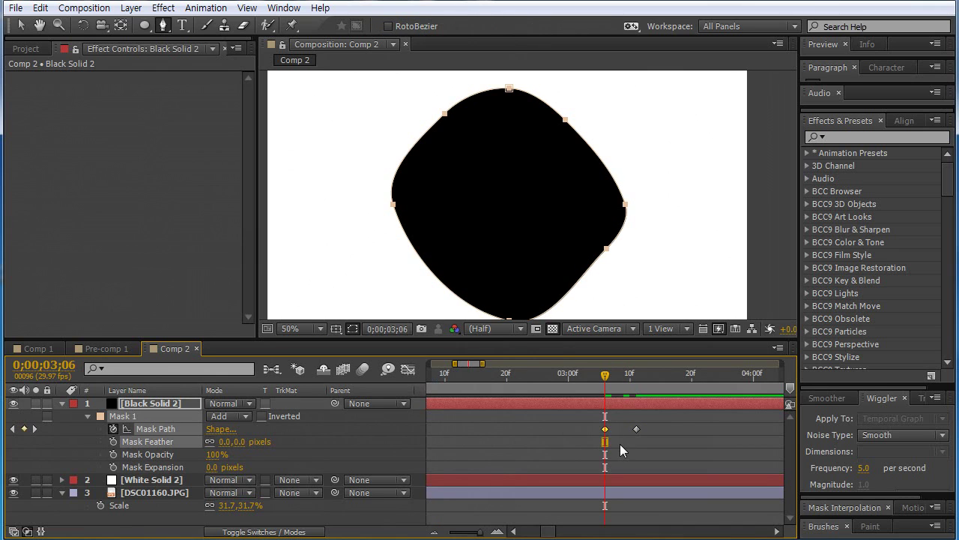
{"action": "key", "text": "Delete"}
- Move the Mask Path keyframe at 0;00;03;11 to 0;00;02;00 and set the current time to that frame
{"action": "left_click", "coordinate": [633, 378]}
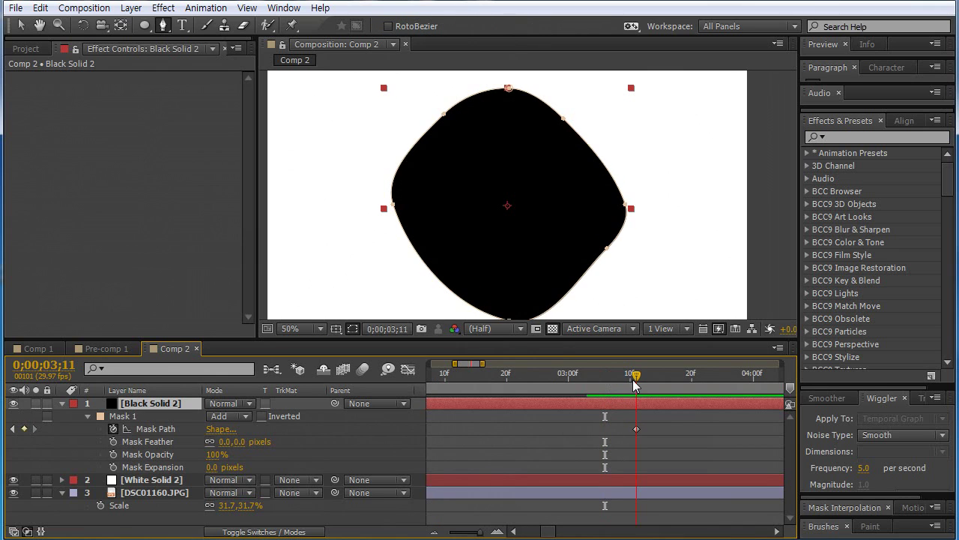
{"action": "key", "text": "minus"}
{"action": "key", "text": "minus"}
{"action": "key", "text": "minus"}
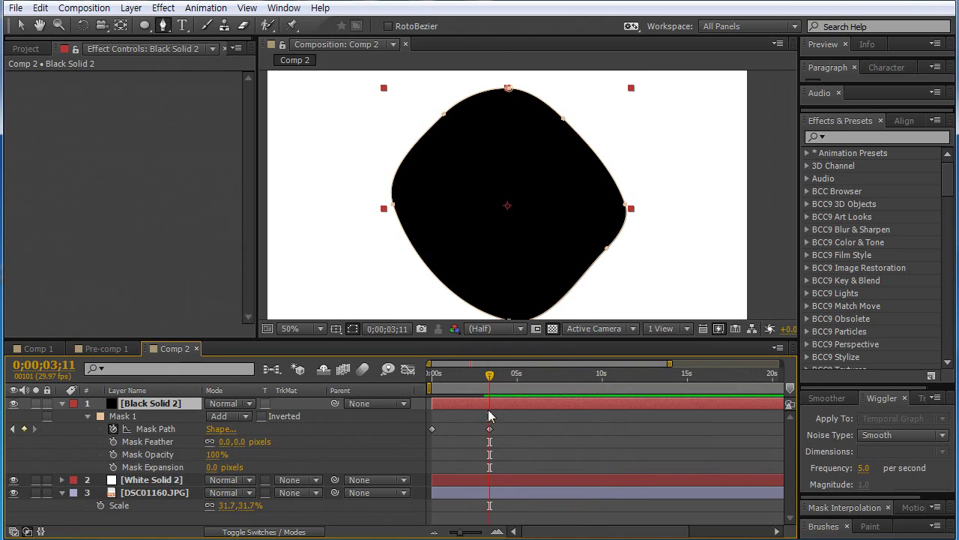
{"action": "left_click_drag", "start_coordinate": [488, 428], "coordinate": [471, 429]}
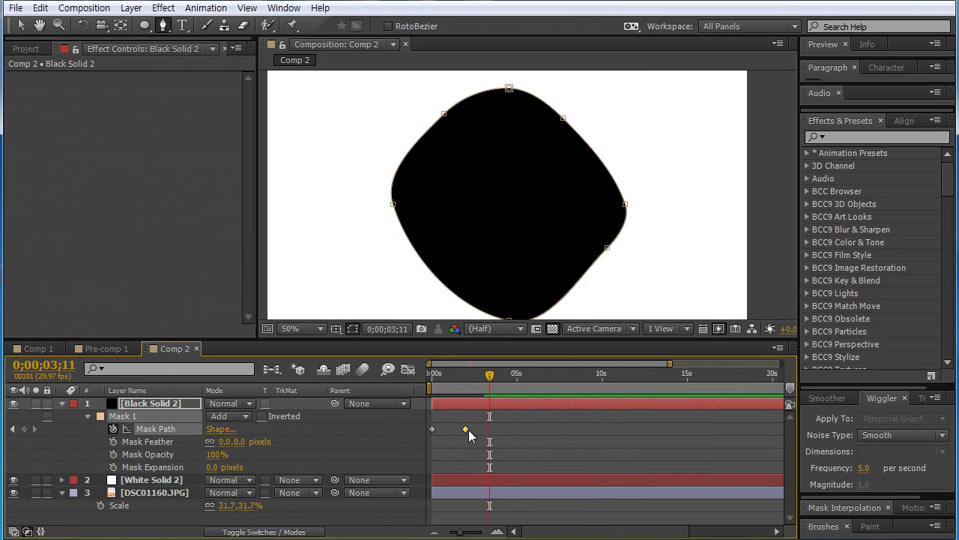
{"action": "left_click_drag", "start_coordinate": [479, 371], "coordinate": [470, 372]}
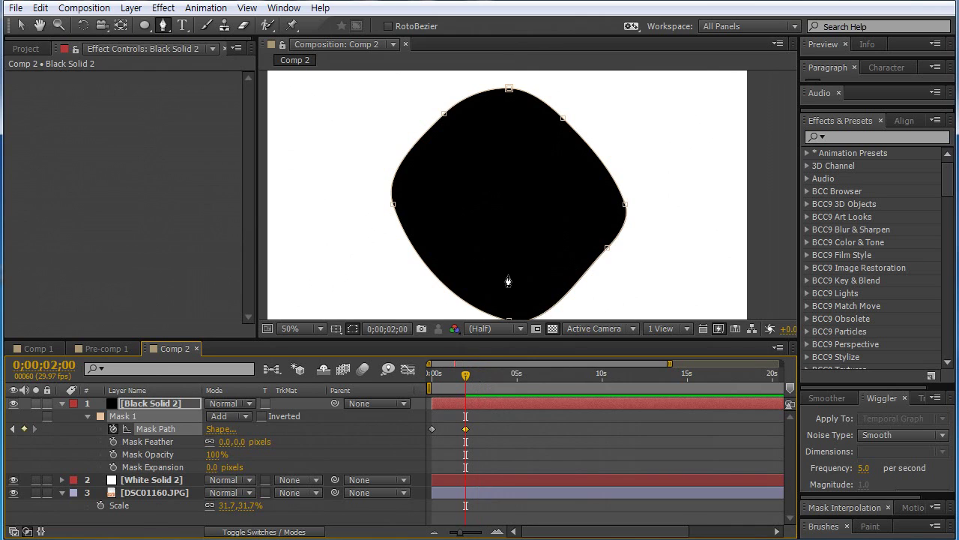
- At 0;00;02;00, add mask vertices on the lower-left and lower-right edges and pull them outward to round the shape's lower half
{"action": "left_click_drag", "start_coordinate": [484, 265], "coordinate": [511, 218]}
{"action": "left_click", "coordinate": [477, 241]}
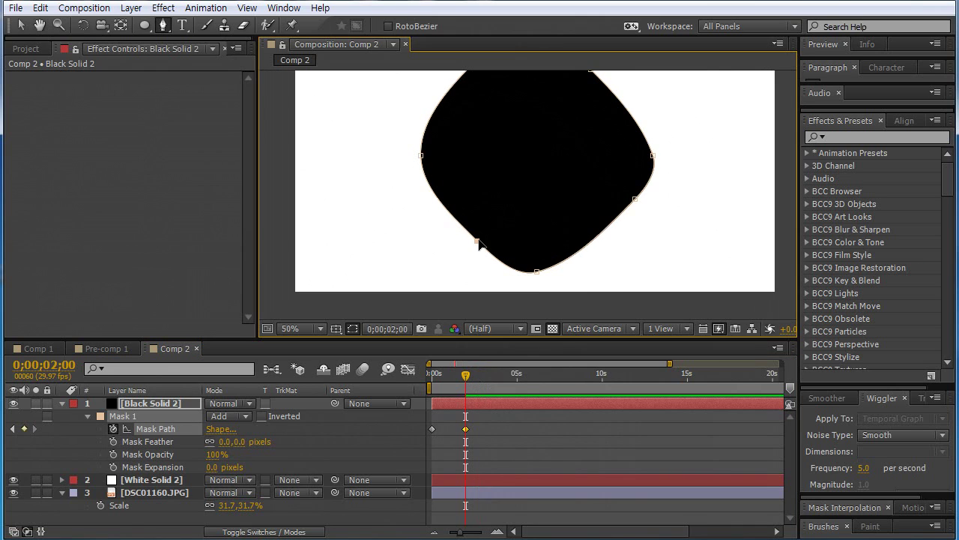
{"action": "left_click", "coordinate": [593, 242]}
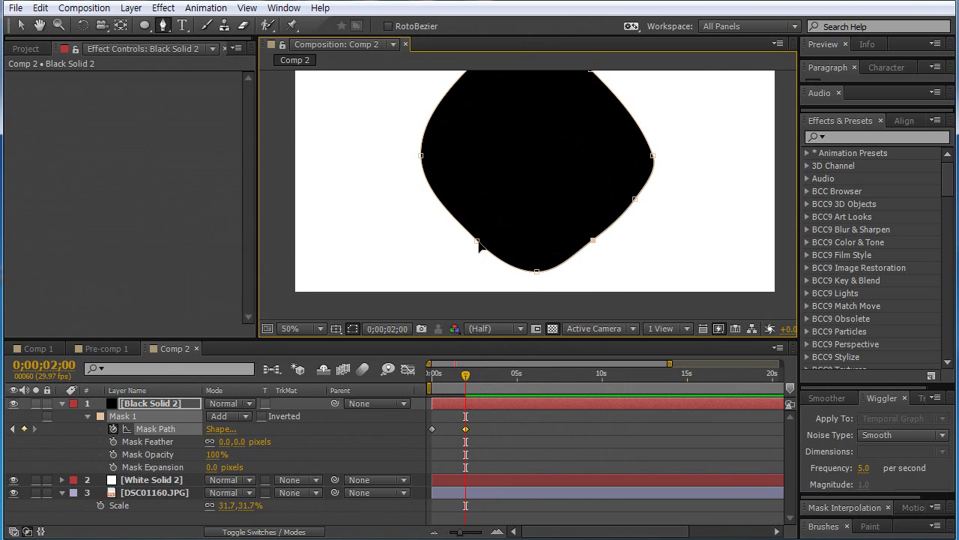
{"action": "key", "text": "space"}
{"action": "left_click_drag", "start_coordinate": [514, 208], "coordinate": [505, 189]}
{"action": "mouse_move", "coordinate": [476, 264]}
{"action": "left_mouse_down"}
{"action": "mouse_move", "coordinate": [443, 277]}
{"action": "mouse_move", "coordinate": [468, 277]}
{"action": "left_mouse_up"}
{"action": "left_click_drag", "start_coordinate": [592, 263], "coordinate": [605, 278]}
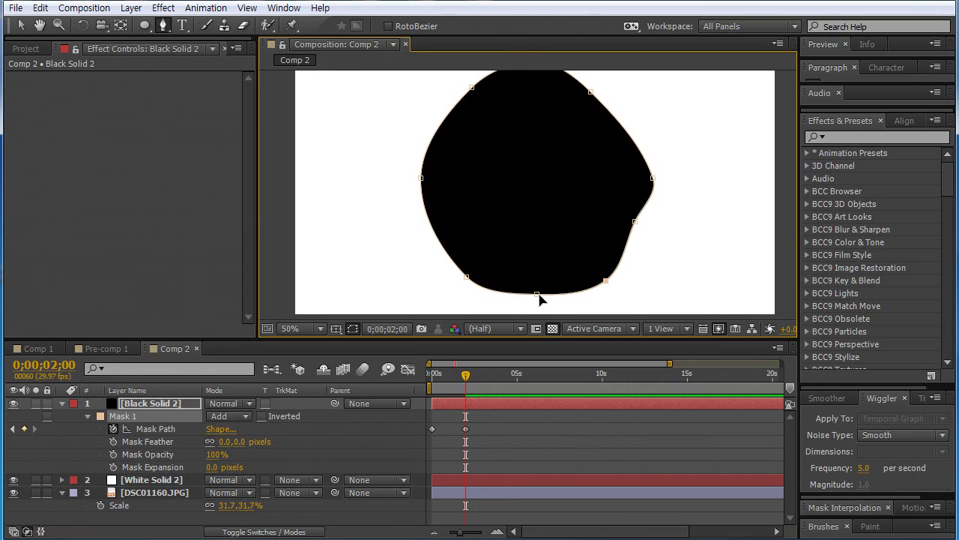
- Pull the mask's upper-right and upper-left vertices outward to fill out the upper half of the shape
{"action": "key", "text": "space"}
{"action": "left_click_drag", "start_coordinate": [559, 209], "coordinate": [555, 236]}
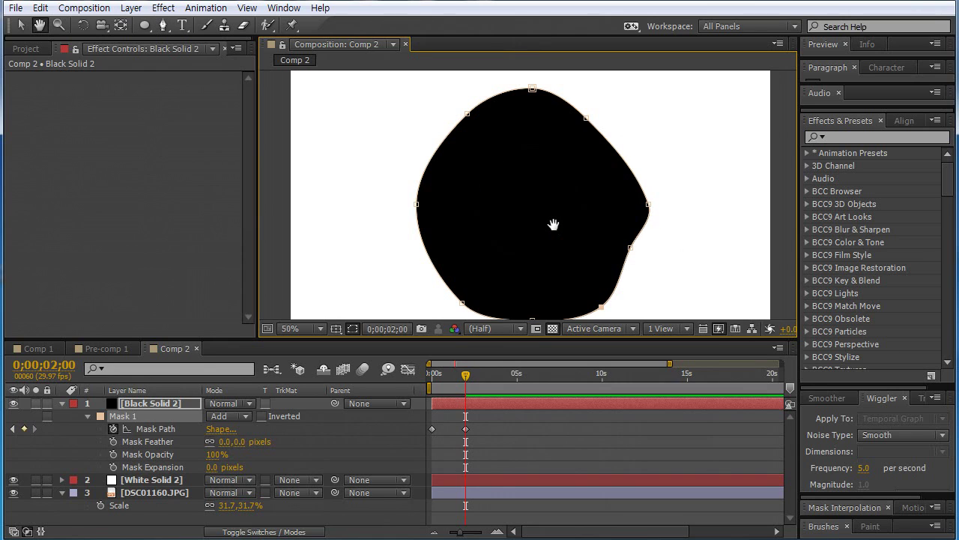
{"action": "left_click_drag", "start_coordinate": [586, 118], "coordinate": [615, 107]}
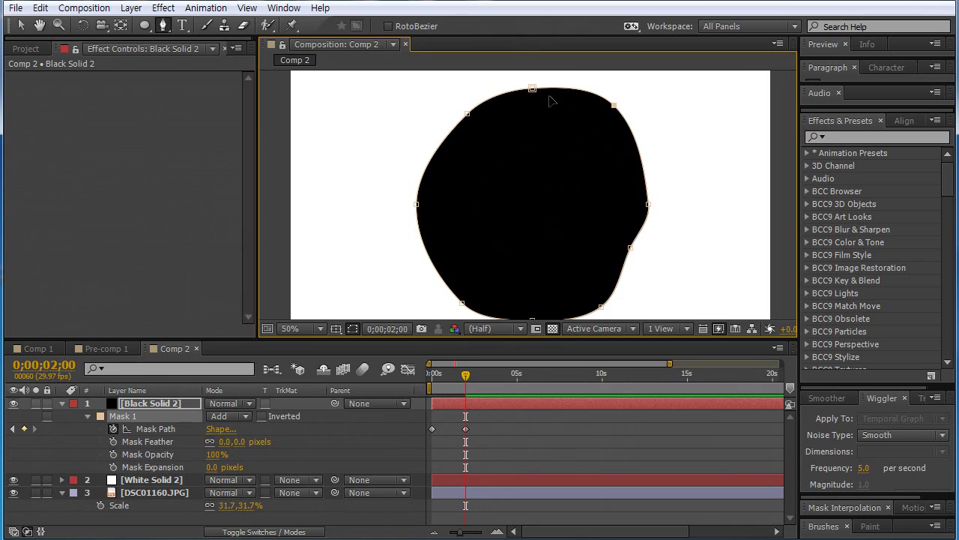
{"action": "left_click_drag", "start_coordinate": [468, 113], "coordinate": [439, 107]}
- Add a vertex on the mask's lower-left edge and reposition the vertices there into a slightly irregular corner
{"action": "key", "text": "space"}
{"action": "left_click_drag", "start_coordinate": [488, 240], "coordinate": [501, 184]}
{"action": "left_click_drag", "start_coordinate": [474, 247], "coordinate": [451, 252]}
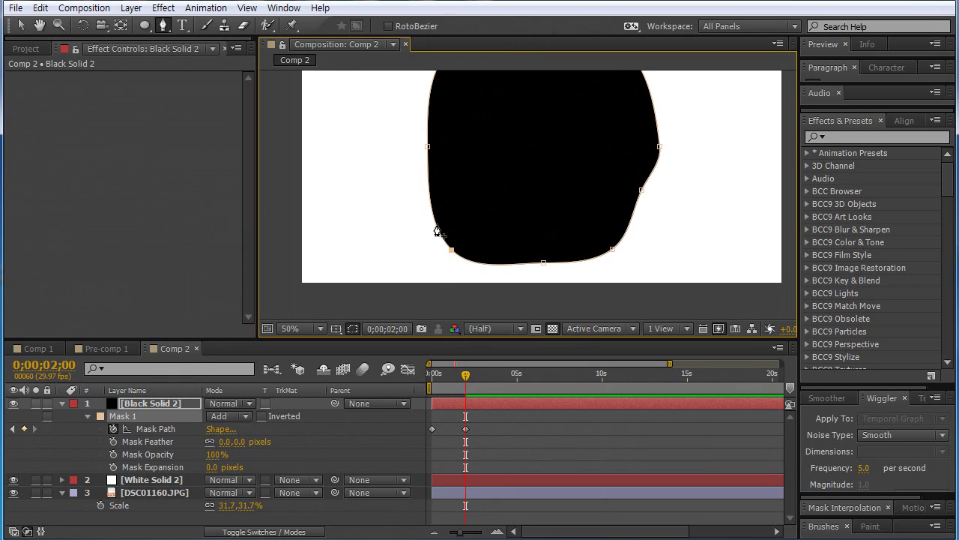
{"action": "left_click", "coordinate": [435, 223]}
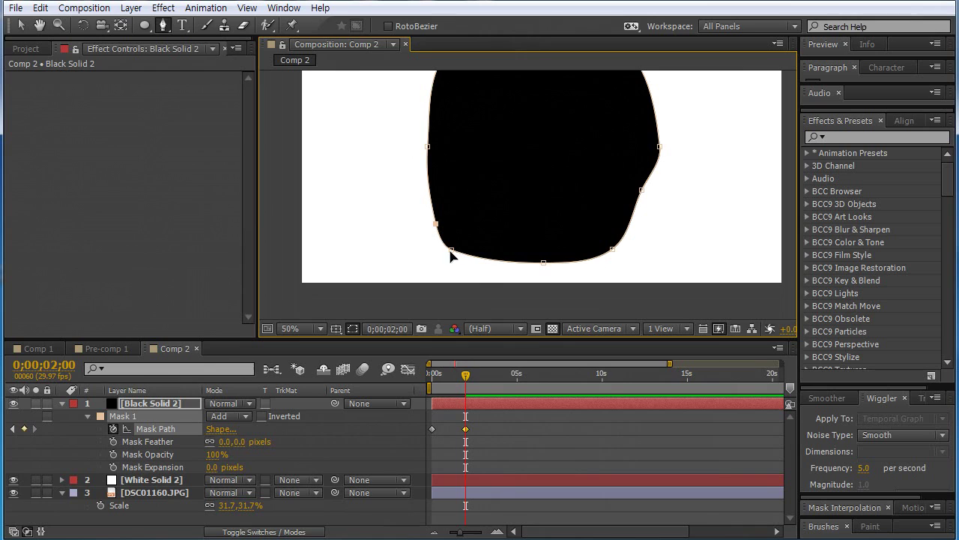
{"action": "left_click_drag", "start_coordinate": [451, 250], "coordinate": [445, 216]}
- Move the 0;00;02;00 Mask Path keyframe earlier, and at 0;00;02;07 stretch the mask's lower corners outward with an extra vertex on the bottom edge
{"action": "left_click_drag", "start_coordinate": [465, 429], "coordinate": [452, 429]}
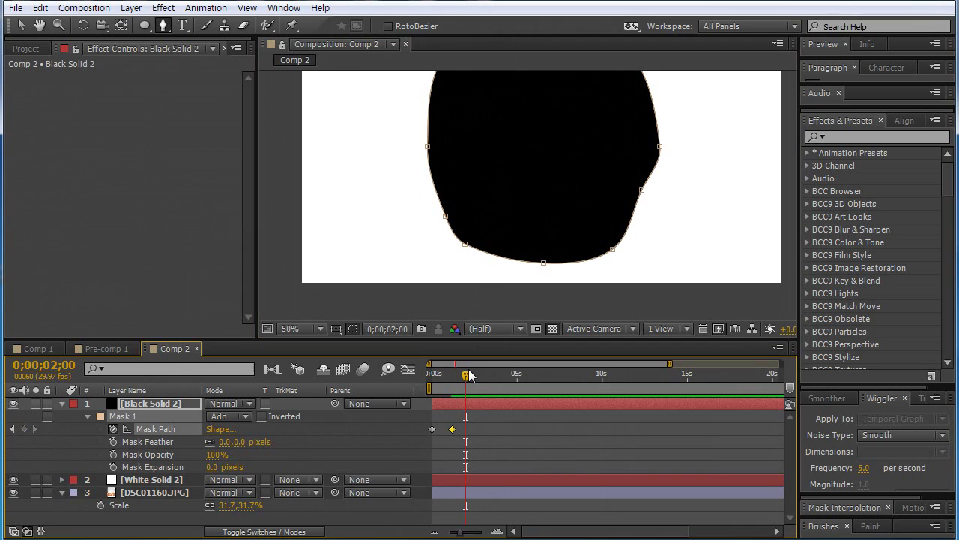
{"action": "mouse_move", "coordinate": [451, 374]}
{"action": "left_mouse_down"}
{"action": "mouse_move", "coordinate": [475, 382]}
{"action": "mouse_move", "coordinate": [470, 375]}
{"action": "left_mouse_up"}
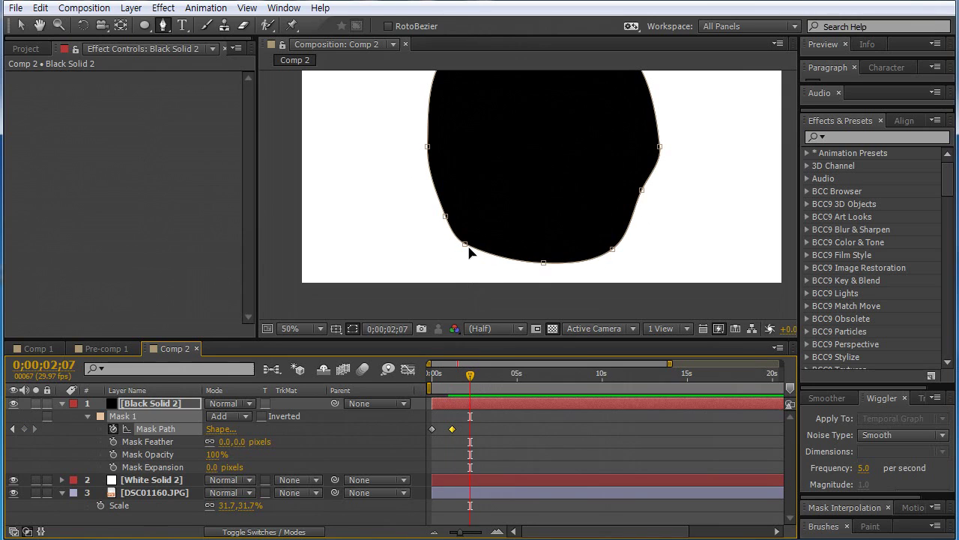
{"action": "left_click_drag", "start_coordinate": [465, 246], "coordinate": [370, 254]}
{"action": "left_click_drag", "start_coordinate": [612, 250], "coordinate": [709, 255]}
{"action": "key", "text": "v"}
{"action": "double_click", "coordinate": [641, 273]}
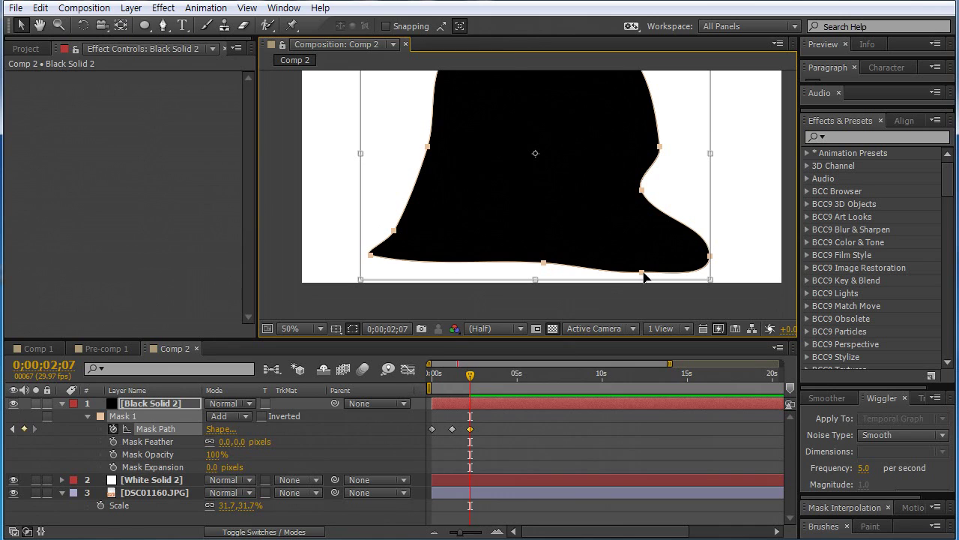
- Examine the stretched mask outline and its vertices at 0;00;02;07, from the top of the shape to its bottom edge
{"action": "key", "text": "space"}
{"action": "left_click_drag", "start_coordinate": [676, 226], "coordinate": [526, 215]}
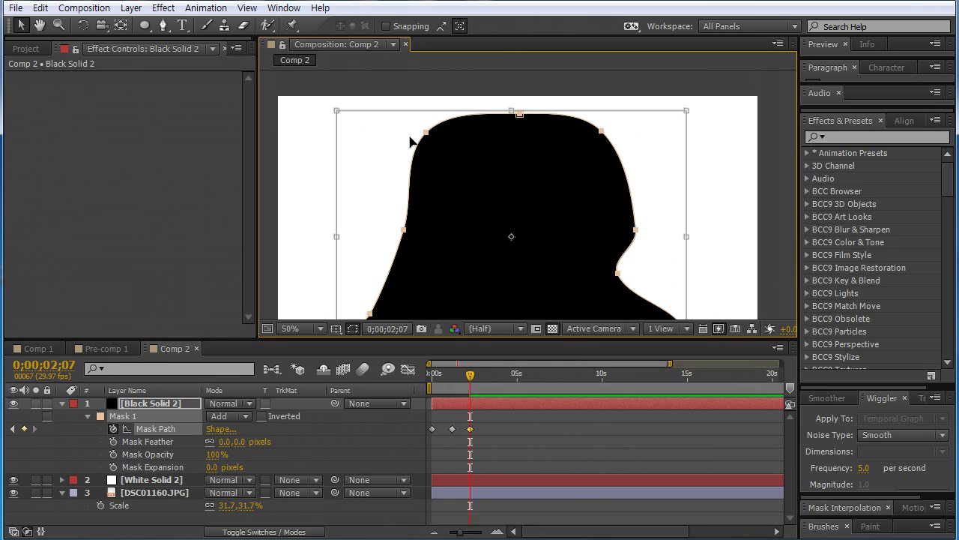
{"action": "key", "text": "space"}
{"action": "left_click_drag", "start_coordinate": [475, 161], "coordinate": [461, 133]}
{"action": "left_click_drag", "start_coordinate": [643, 230], "coordinate": [634, 186]}
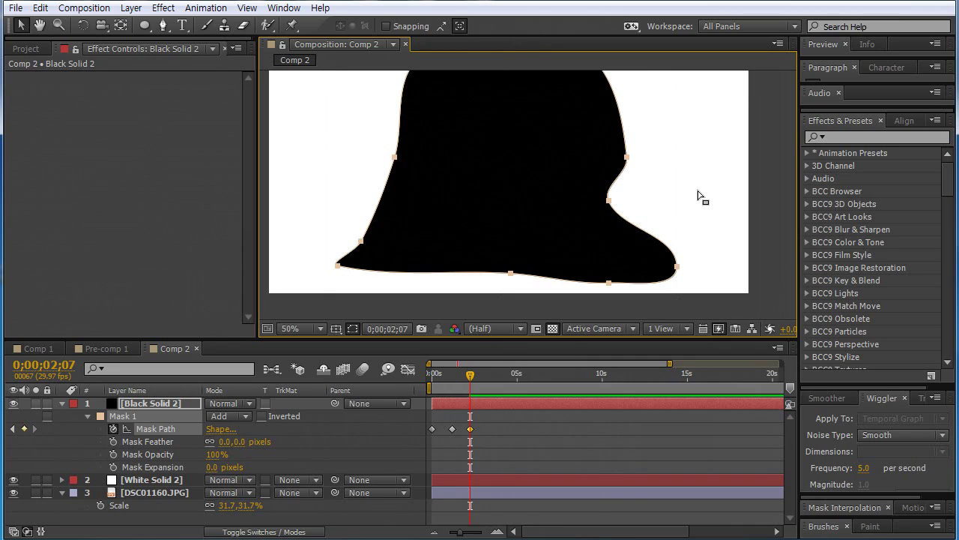
{"action": "key", "text": "space"}
{"action": "left_click_drag", "start_coordinate": [606, 228], "coordinate": [598, 154]}
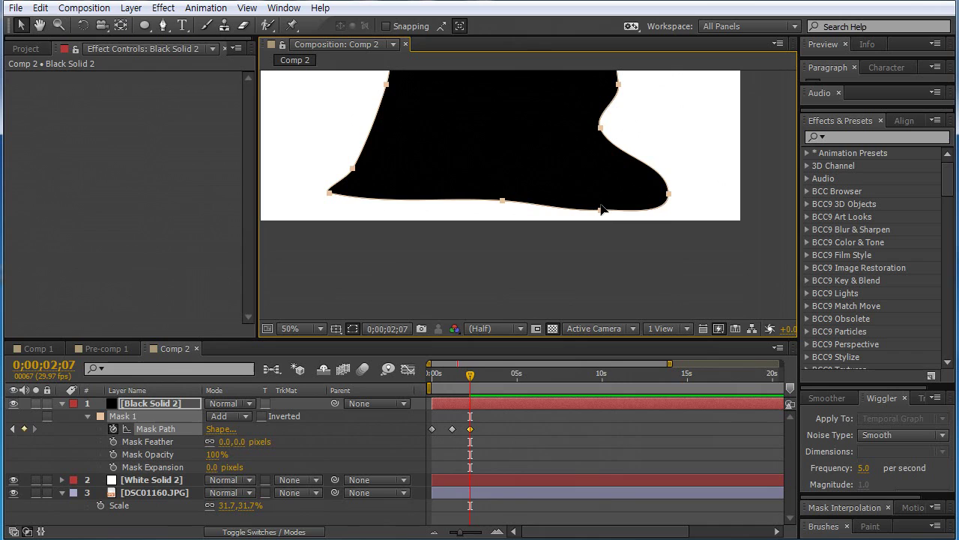
{"action": "scroll", "coordinate": [601, 213], "scroll_direction": "up", "scroll_amount": 2}
{"action": "scroll", "coordinate": [602, 213], "scroll_direction": "down", "scroll_amount": 2}
{"action": "scroll", "coordinate": [602, 212], "scroll_direction": "up", "scroll_amount": 2}
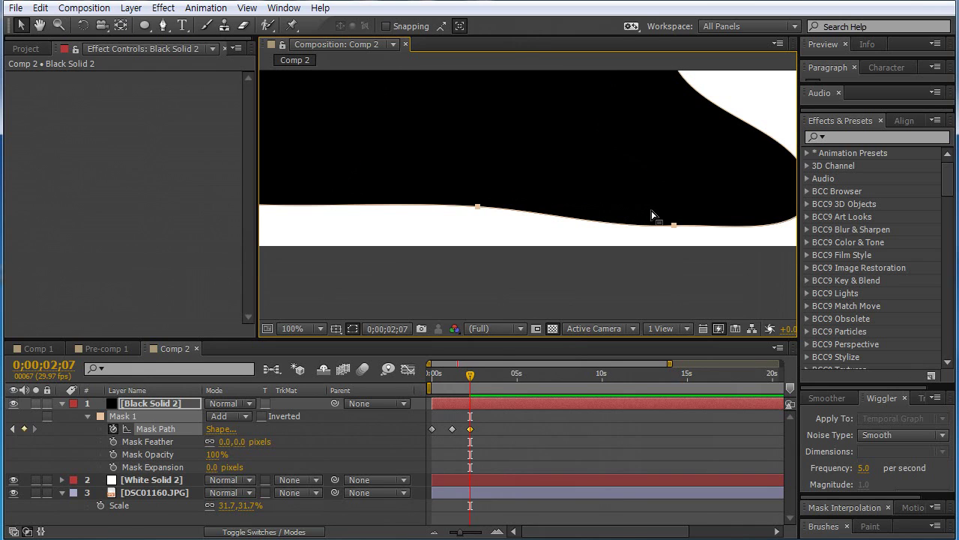
{"action": "left_click_drag", "start_coordinate": [690, 213], "coordinate": [582, 232]}
{"action": "scroll", "coordinate": [589, 234], "scroll_direction": "down", "scroll_amount": 2}
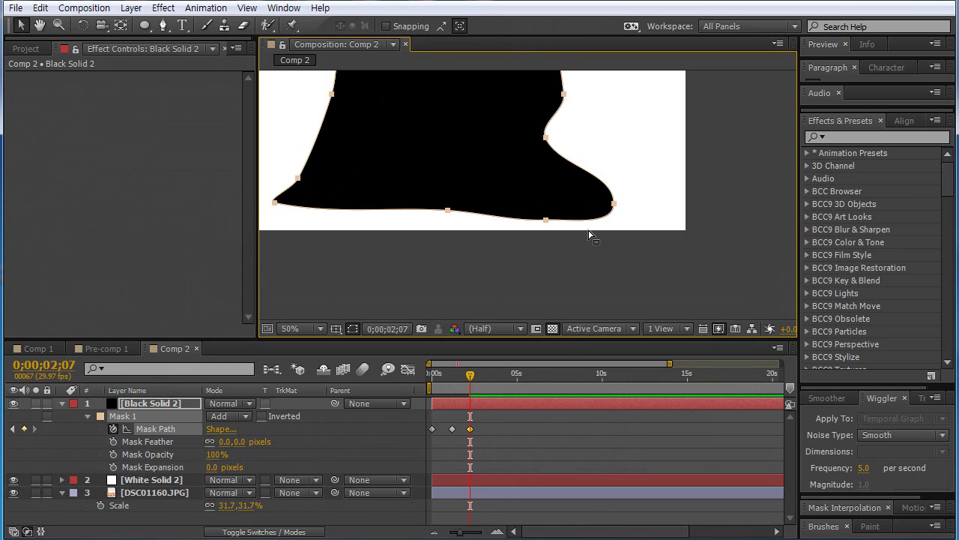
{"action": "key", "text": "g"}
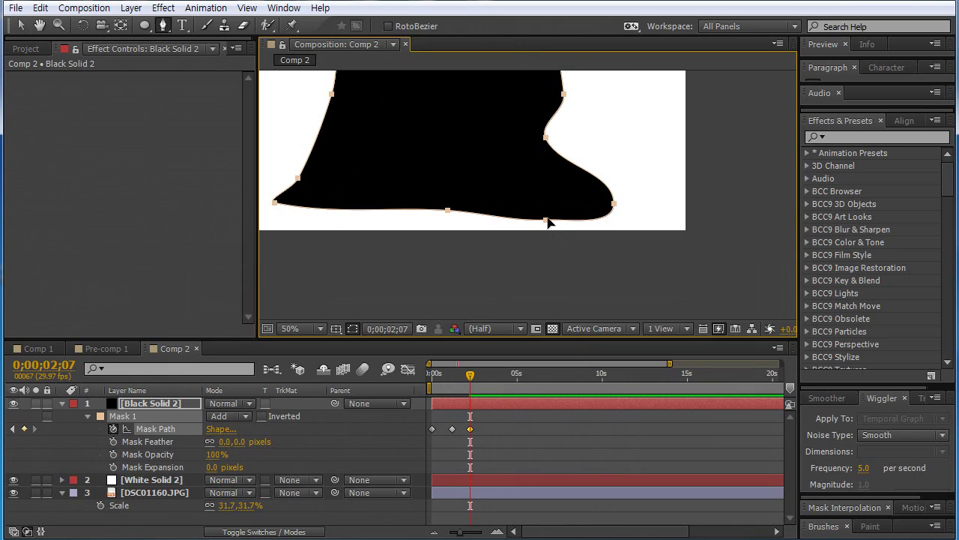
{"action": "key", "text": "space"}
{"action": "left_click_drag", "start_coordinate": [499, 157], "coordinate": [575, 259]}
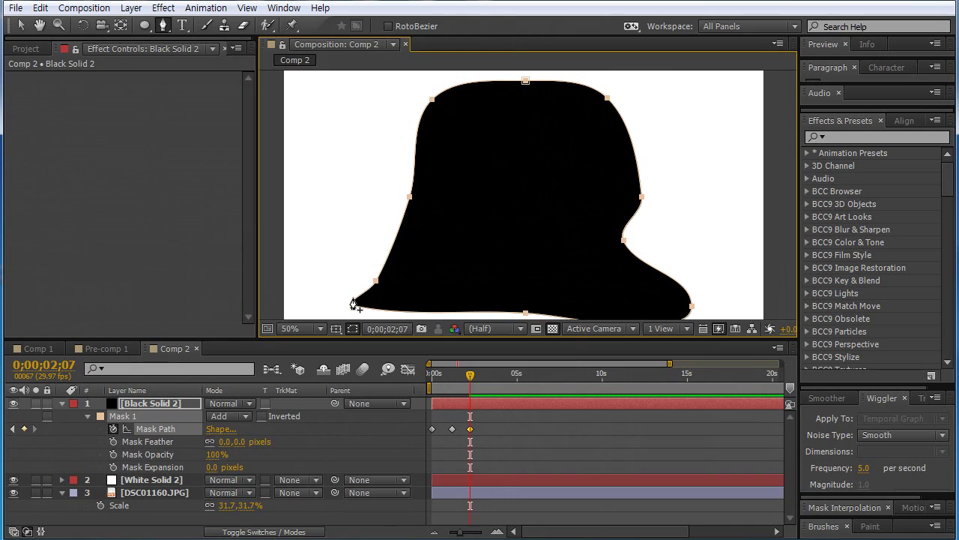
- Select only the bottom-edge vertex near the mask's lower-right corner and nudge it slightly upward
{"action": "left_click", "coordinate": [663, 248]}
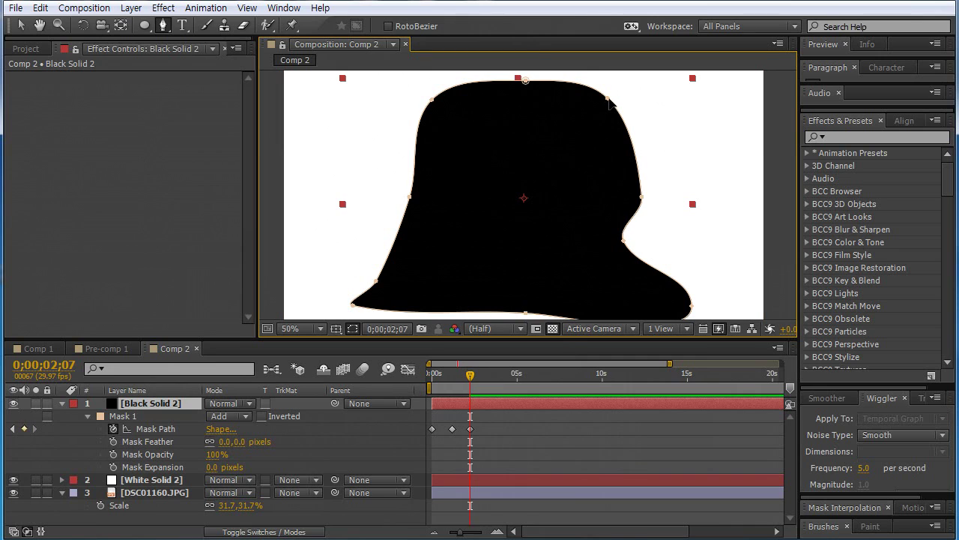
{"action": "left_click_drag", "start_coordinate": [672, 171], "coordinate": [621, 134]}
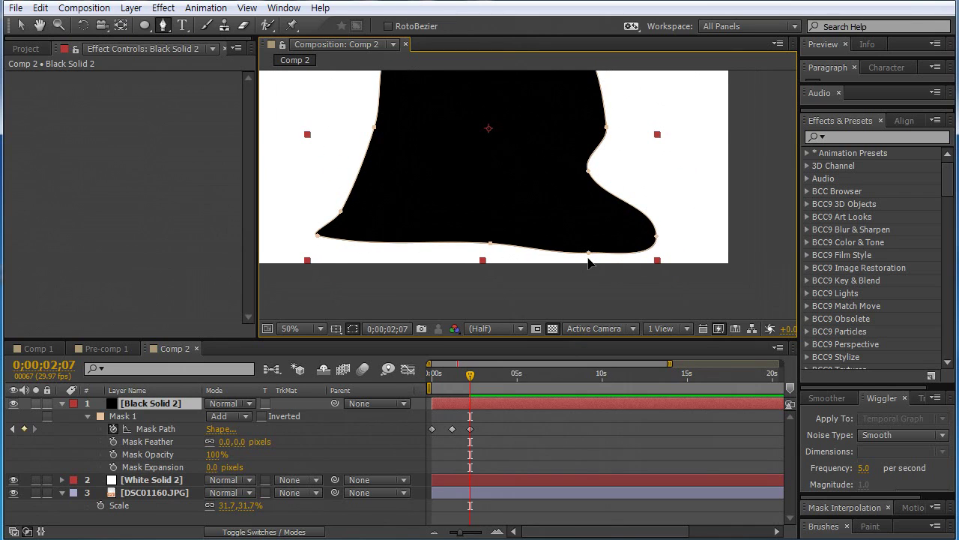
{"action": "left_click", "coordinate": [588, 256]}
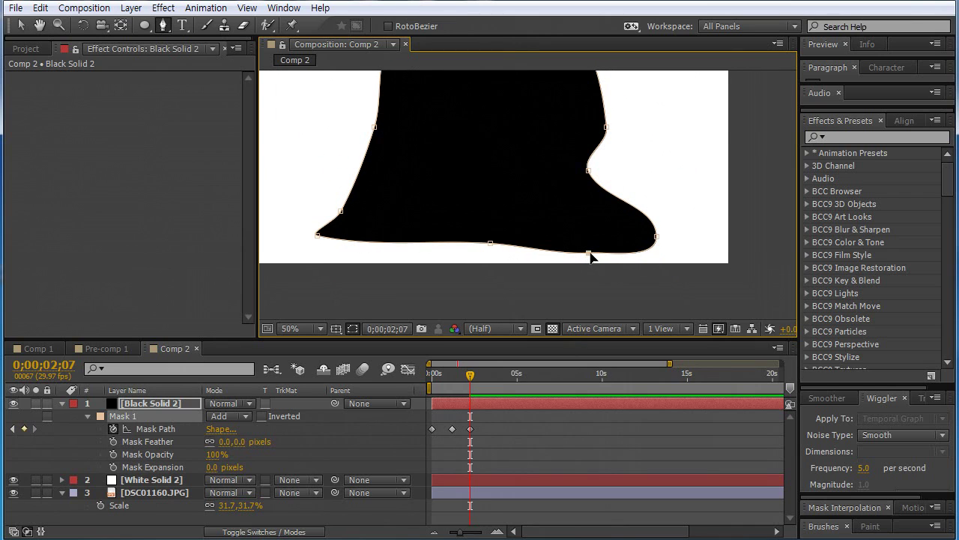
{"action": "left_click", "coordinate": [587, 171]}
{"action": "mouse_move", "coordinate": [589, 253]}
{"action": "left_mouse_down"}
{"action": "mouse_move", "coordinate": [593, 228]}
{"action": "mouse_move", "coordinate": [590, 245]}
{"action": "left_mouse_up"}
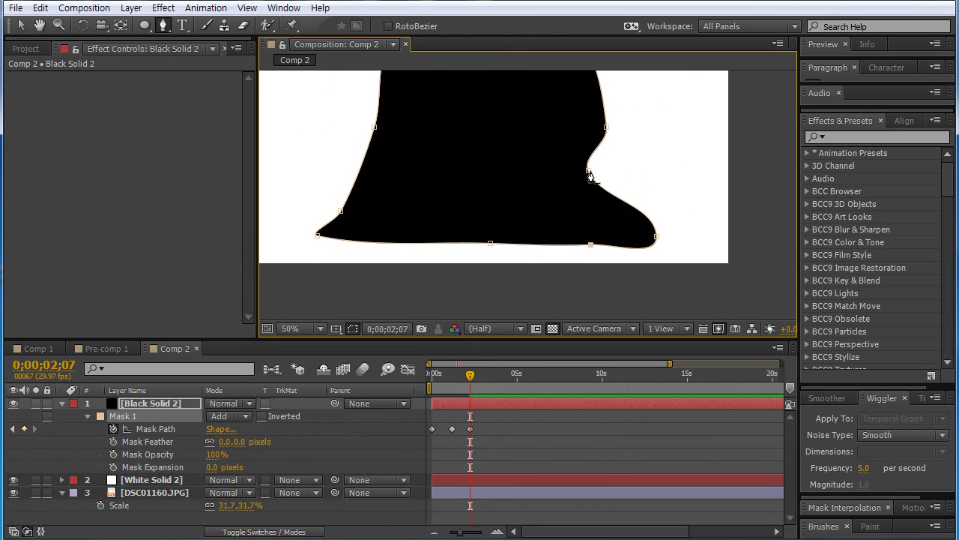
{"action": "scroll", "coordinate": [547, 178], "scroll_direction": "down", "scroll_amount": 1}
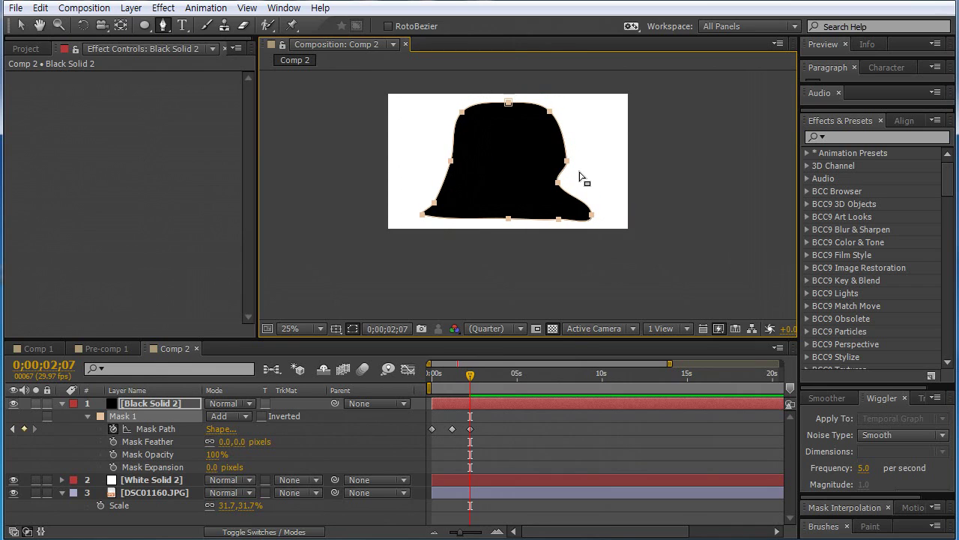
{"action": "scroll", "coordinate": [575, 187], "scroll_direction": "up", "scroll_amount": 1}
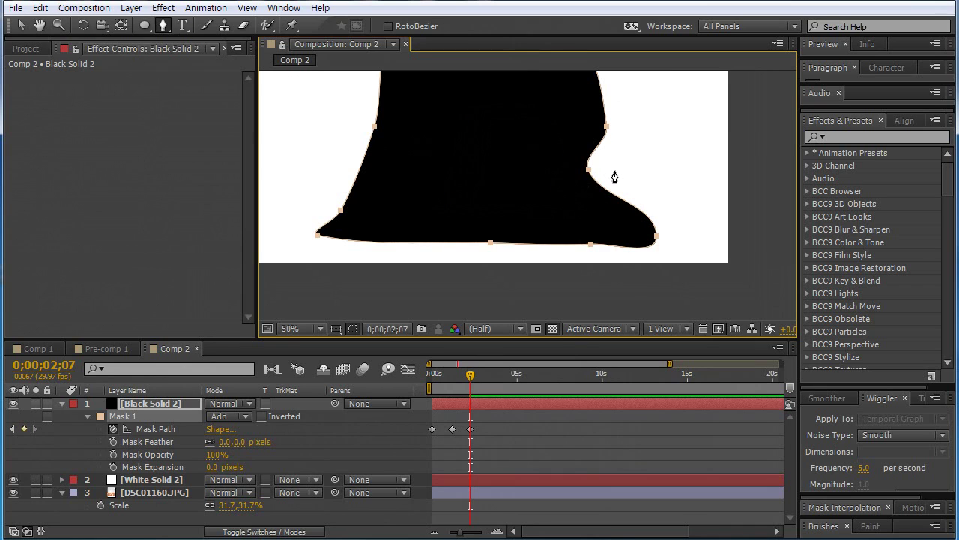
- Raise the bottom-edge vertex further, extend the lower-right tip outward and add a vertex on the spike's underside
{"action": "key", "text": "v"}
{"action": "key", "text": "ctrl+t"}
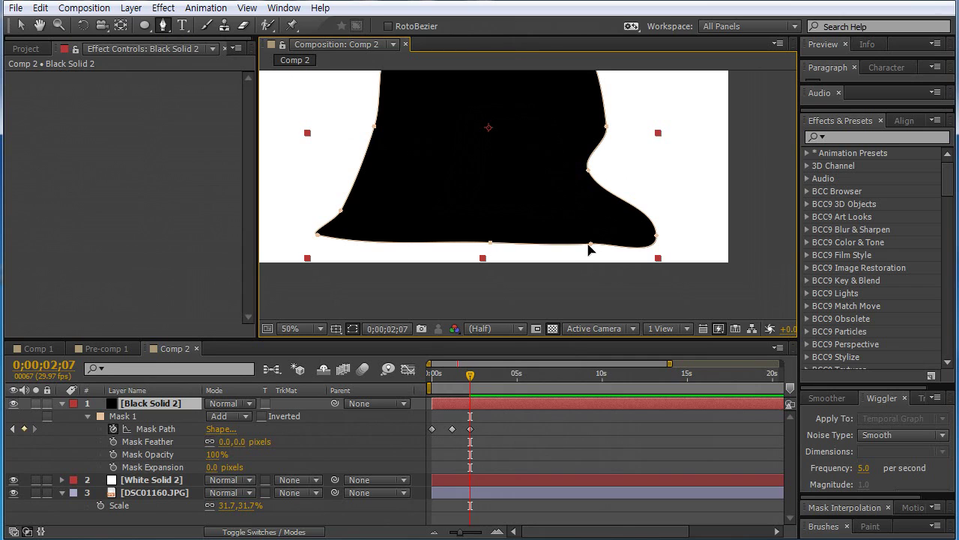
{"action": "key", "text": "Return"}
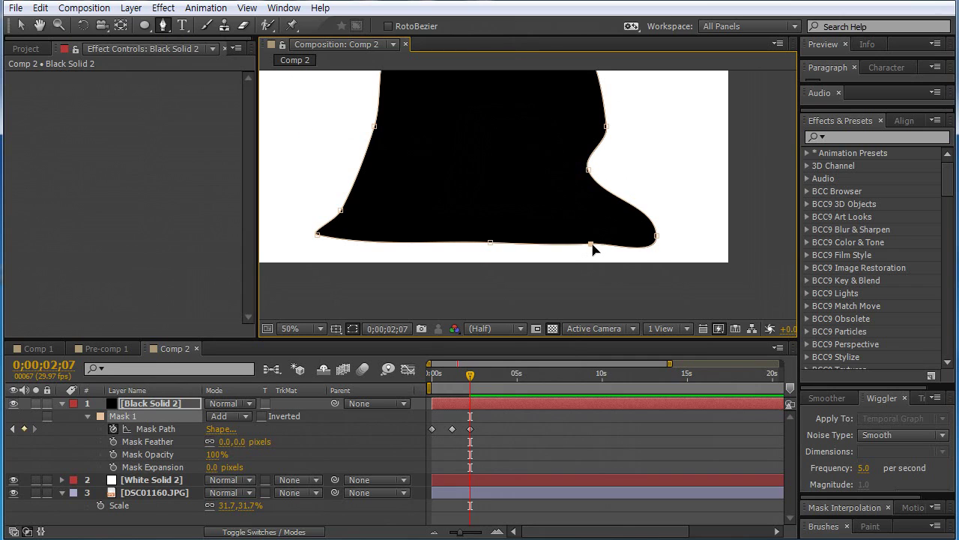
{"action": "mouse_move", "coordinate": [592, 247]}
{"action": "left_mouse_down"}
{"action": "mouse_move", "coordinate": [604, 222]}
{"action": "mouse_move", "coordinate": [593, 257]}
{"action": "mouse_move", "coordinate": [598, 243]}
{"action": "mouse_move", "coordinate": [575, 232]}
{"action": "mouse_move", "coordinate": [602, 223]}
{"action": "mouse_move", "coordinate": [592, 229]}
{"action": "left_mouse_up"}
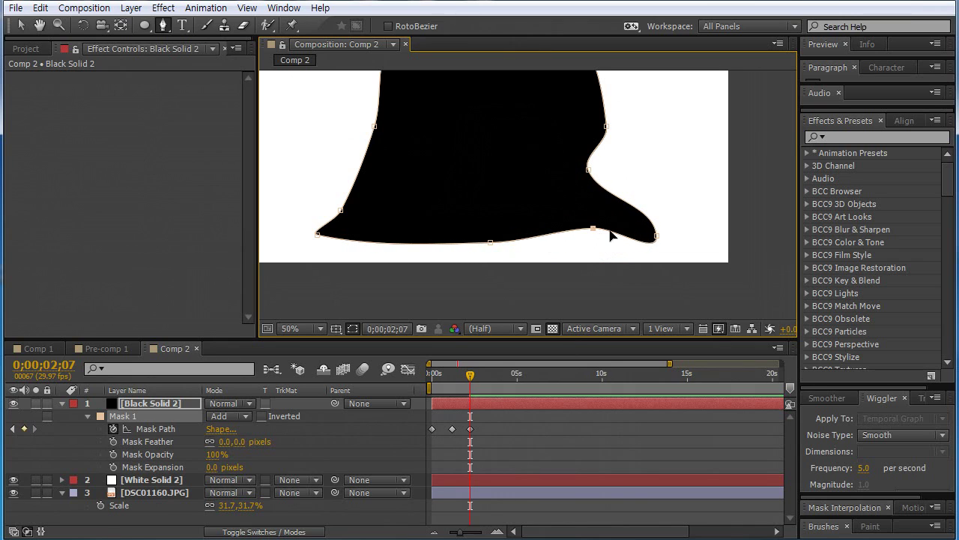
{"action": "left_click_drag", "start_coordinate": [656, 238], "coordinate": [618, 238]}
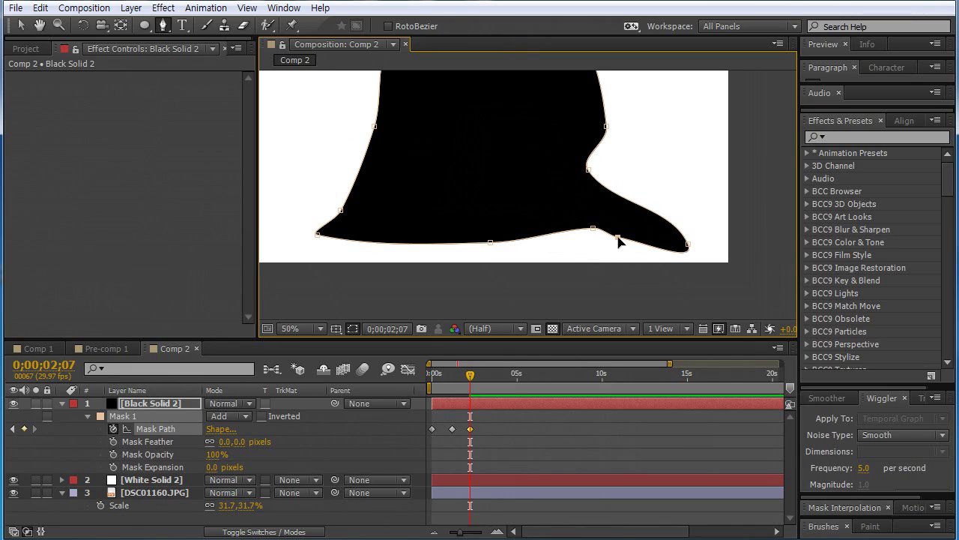
- Add two vertices along the upper edge of the lower-right spike, bulge that edge outward and adjust the tip
{"action": "left_click", "coordinate": [646, 214]}
{"action": "key", "text": "ctrl+z"}
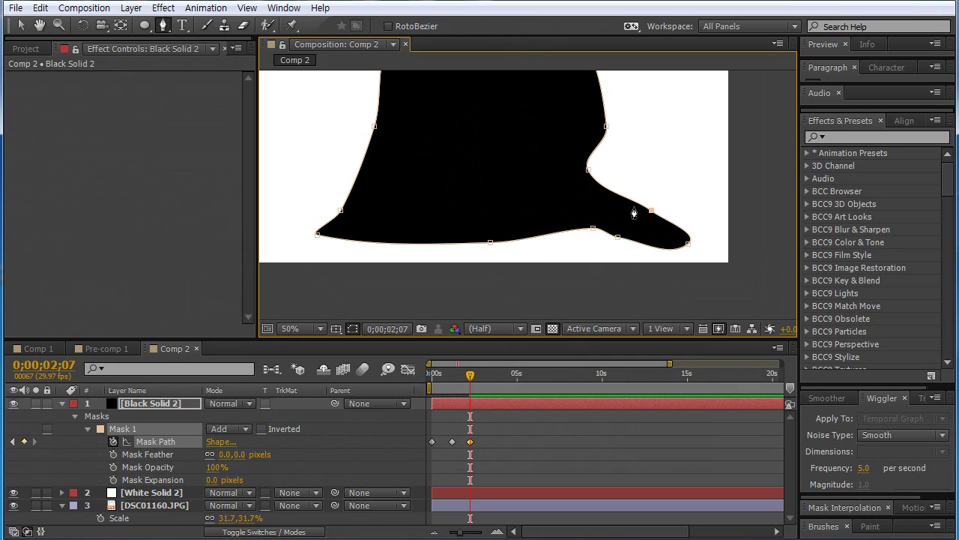
{"action": "mouse_move", "coordinate": [635, 208]}
{"action": "left_mouse_down"}
{"action": "mouse_move", "coordinate": [652, 186]}
{"action": "mouse_move", "coordinate": [639, 192]}
{"action": "left_mouse_up"}
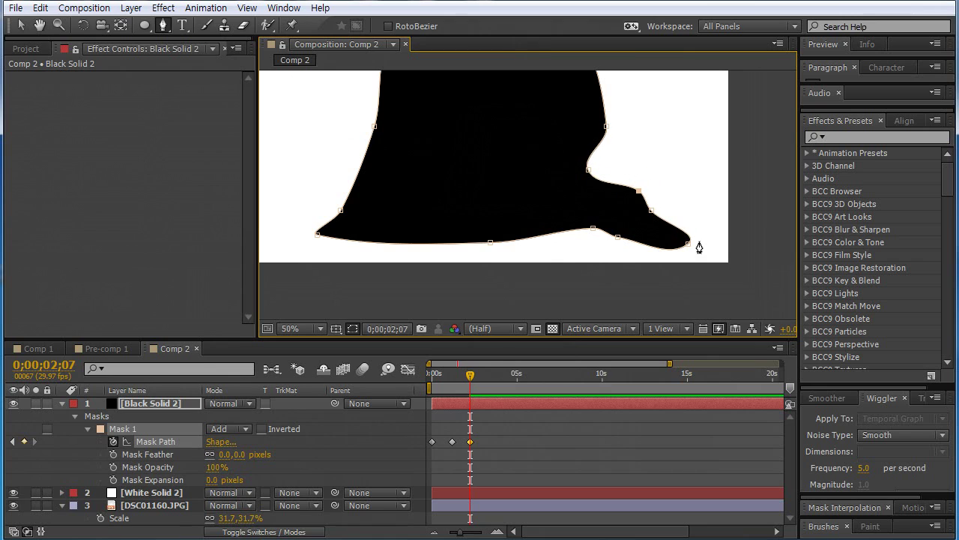
{"action": "left_click_drag", "start_coordinate": [689, 243], "coordinate": [679, 238]}
- Pull the mask's upper-right corner out into a pointed spike, adding a vertex on each side and drawing them inward to narrow it
{"action": "scroll", "coordinate": [572, 199], "scroll_direction": "up", "scroll_amount": 5}
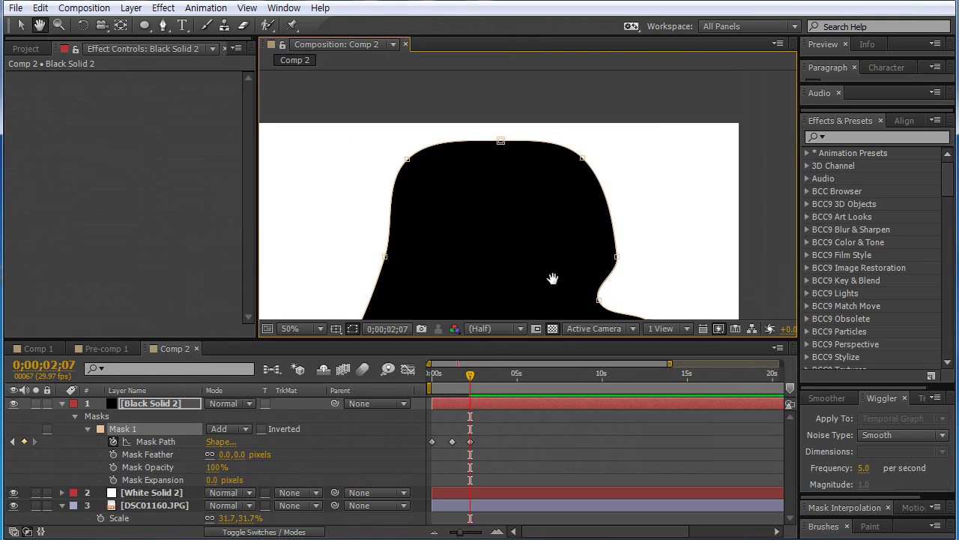
{"action": "left_click", "coordinate": [612, 179]}
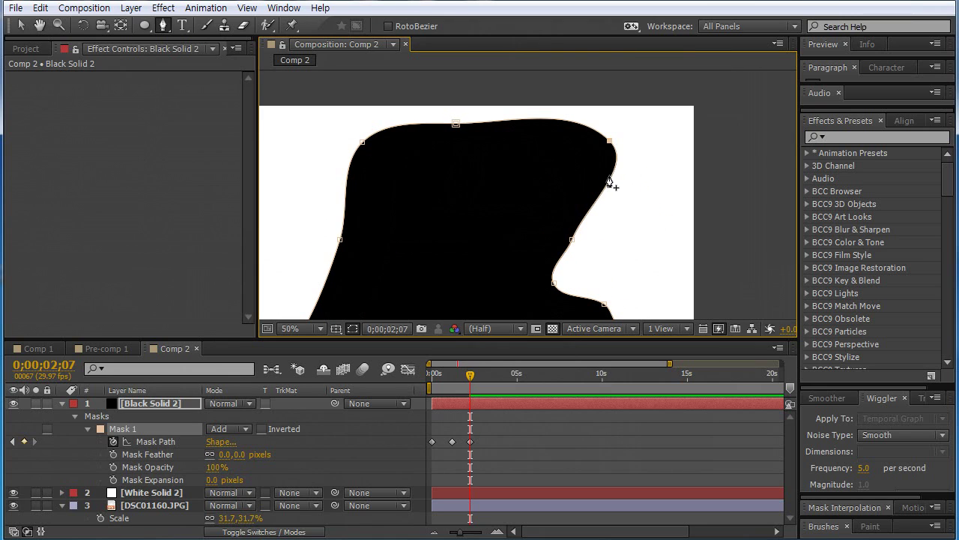
{"action": "left_click", "coordinate": [583, 134]}
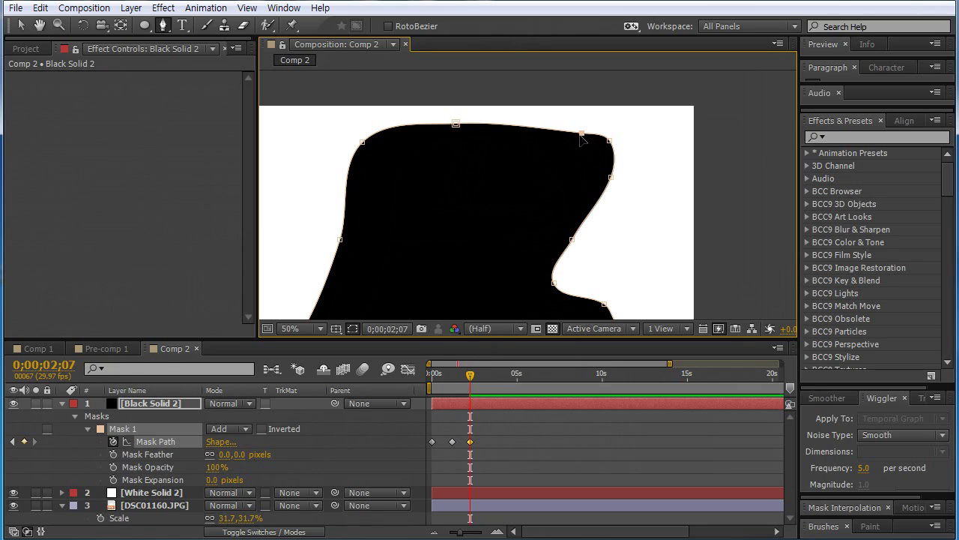
{"action": "left_click_drag", "start_coordinate": [582, 135], "coordinate": [568, 152]}
{"action": "left_click_drag", "start_coordinate": [612, 178], "coordinate": [596, 200]}
{"action": "left_click_drag", "start_coordinate": [671, 142], "coordinate": [643, 147]}
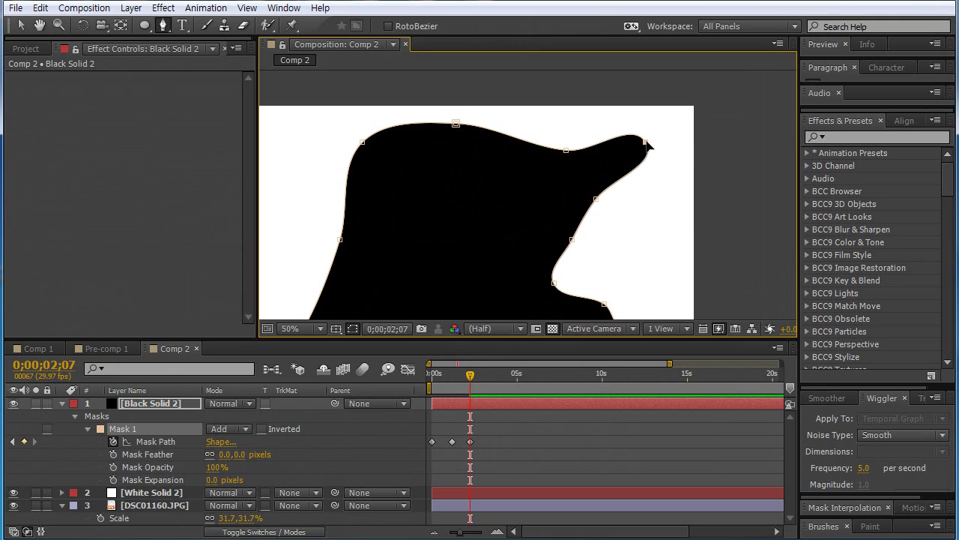
- Add vertices on the mask's upper-left edge and pull the edge outward into a pointed spike
{"action": "key", "text": "comma"}
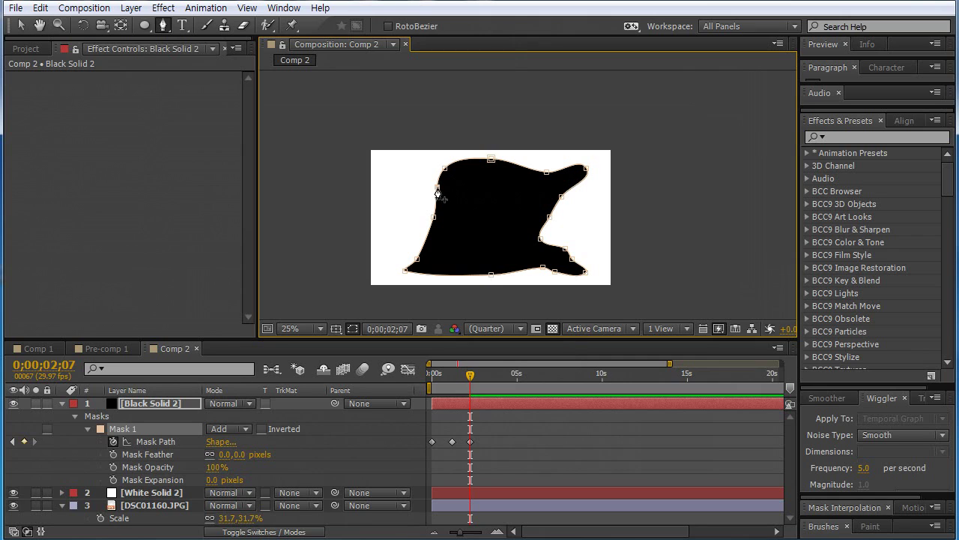
{"action": "left_click", "coordinate": [439, 185]}
{"action": "left_click_drag", "start_coordinate": [438, 185], "coordinate": [410, 168]}
{"action": "left_click", "coordinate": [418, 180]}
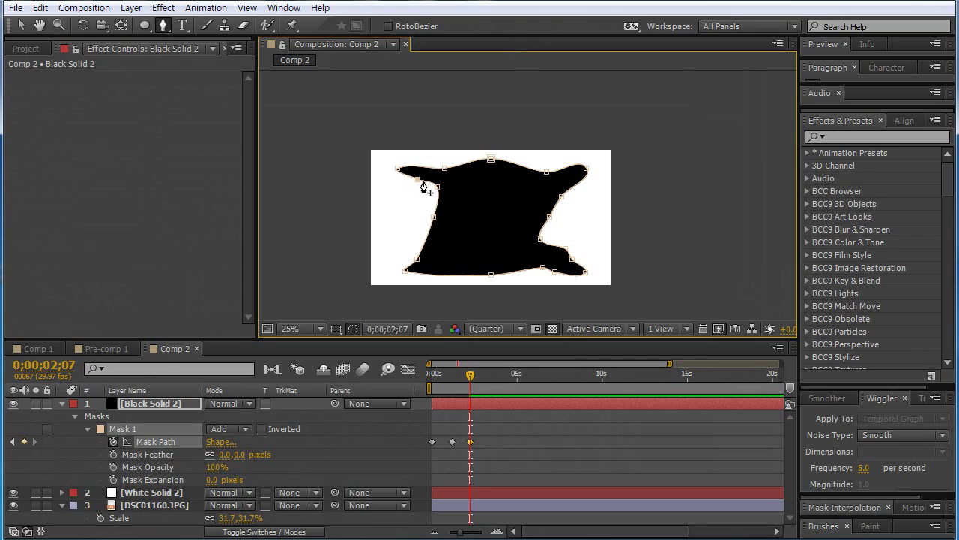
- Extend the mask's upper-left spike farther outward and reshape its upper edge with added vertices
{"action": "left_click_drag", "start_coordinate": [419, 183], "coordinate": [383, 164]}
{"action": "left_click", "coordinate": [391, 164]}
{"action": "key", "text": "ctrl+z"}
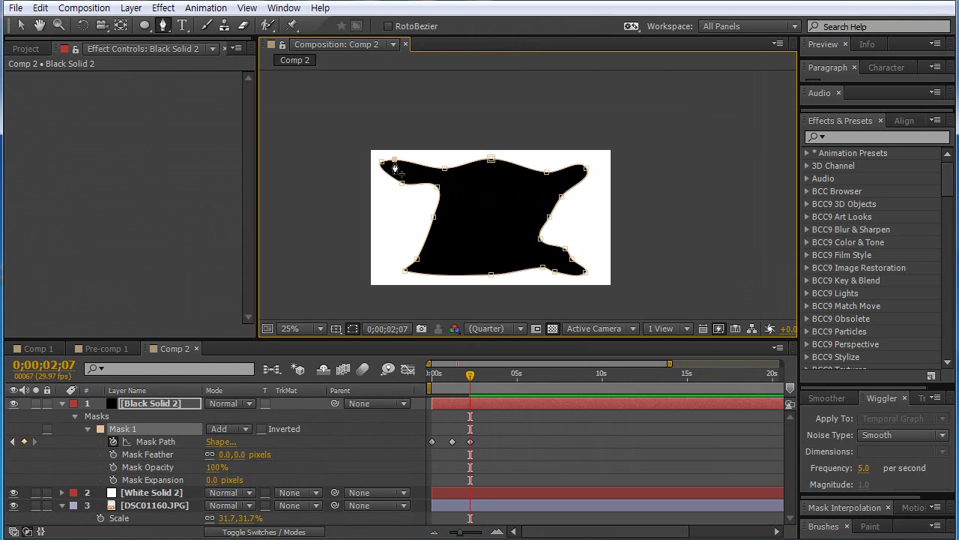
{"action": "left_click", "coordinate": [404, 169]}
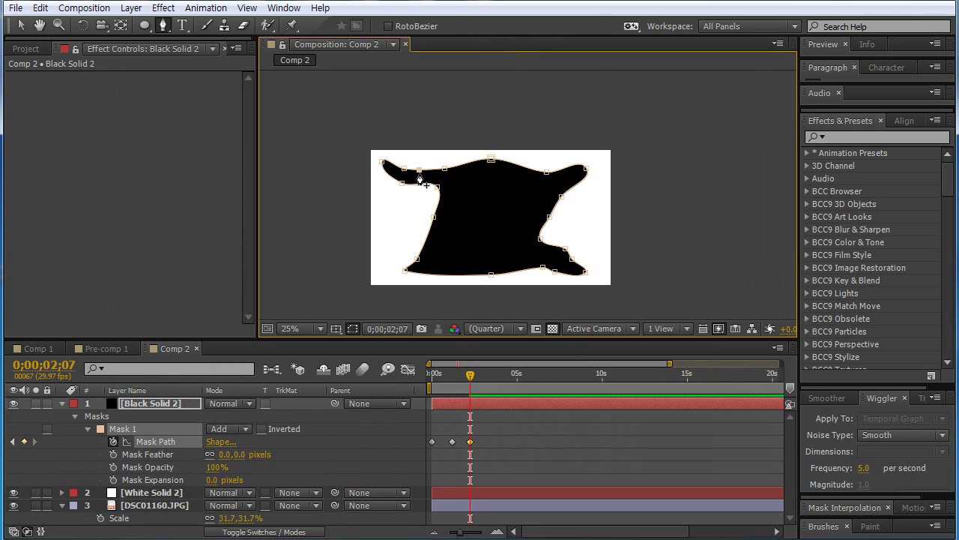
{"action": "left_click_drag", "start_coordinate": [409, 173], "coordinate": [417, 169]}
- Draw the mask's top-centre and bottom-centre vertices inward and pull the lower-left corner out into a spike
{"action": "left_click_drag", "start_coordinate": [491, 159], "coordinate": [489, 175]}
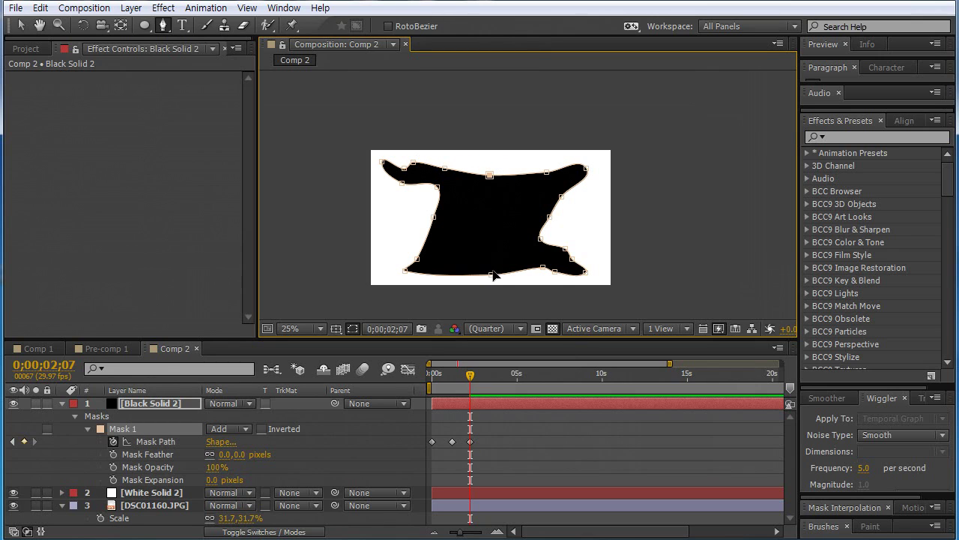
{"action": "left_click_drag", "start_coordinate": [495, 276], "coordinate": [489, 256]}
{"action": "left_click", "coordinate": [430, 266]}
{"action": "left_click_drag", "start_coordinate": [416, 260], "coordinate": [385, 272]}
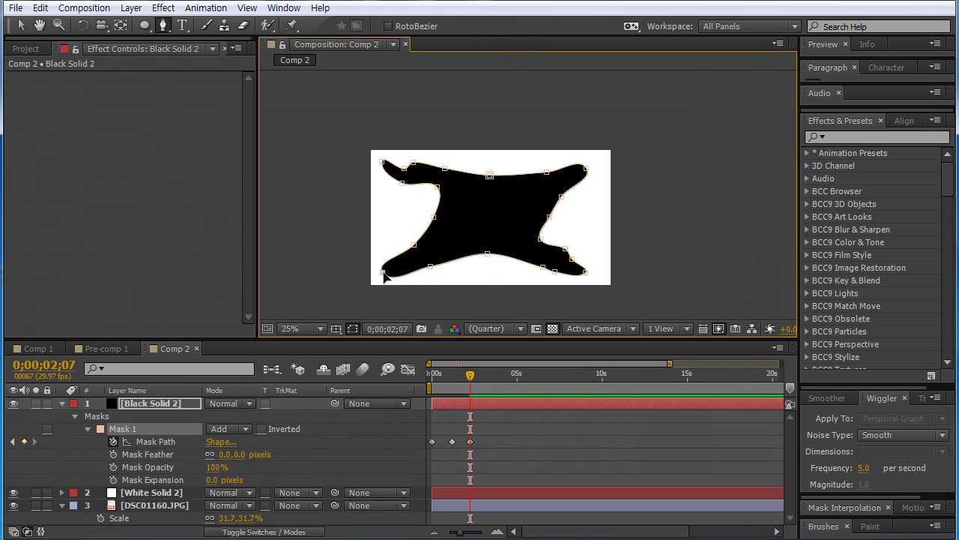
- Narrow the lower-left spike by moving its upper-side vertex inward and adding a raised vertex on its underside
{"action": "key", "text": "ctrl+t"}
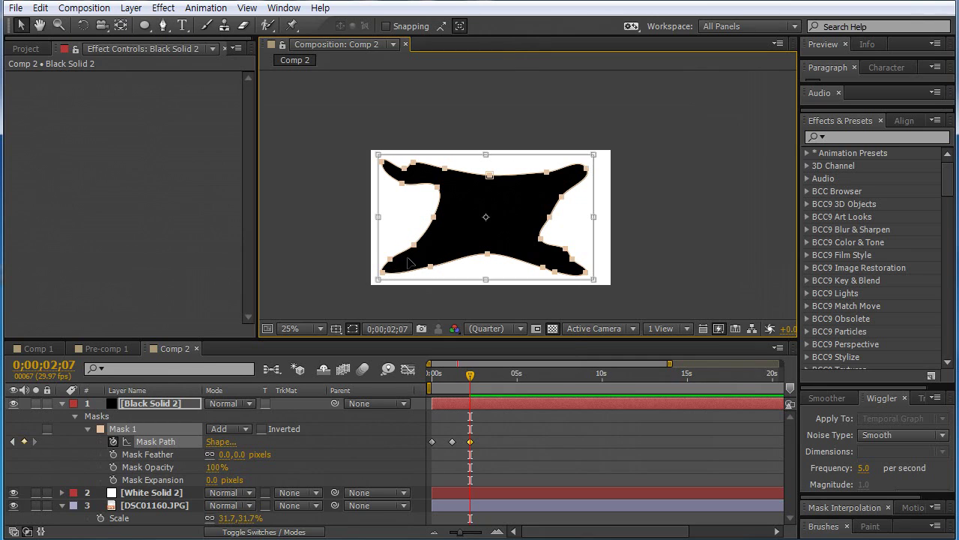
{"action": "key", "text": "Return"}
{"action": "double_click", "coordinate": [387, 256]}
{"action": "double_click", "coordinate": [388, 257]}
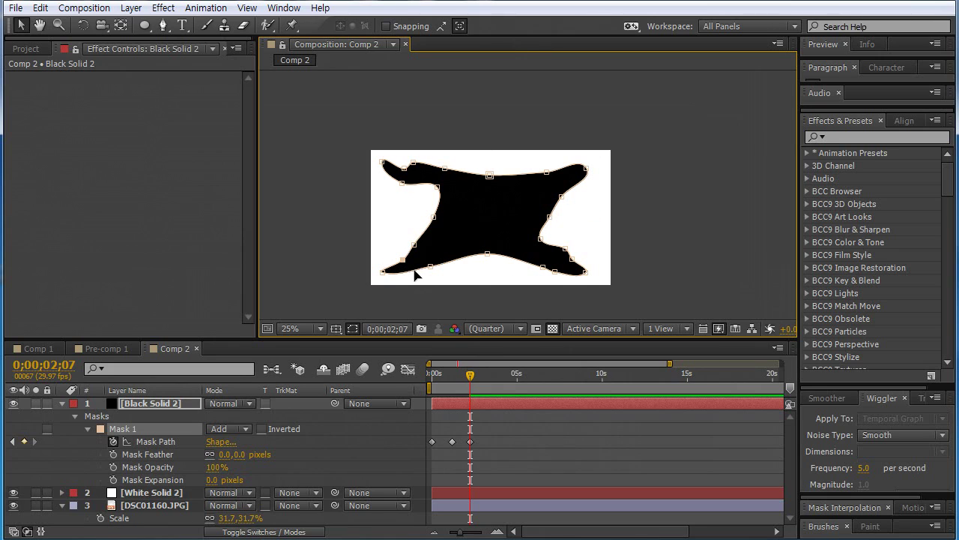
{"action": "key", "text": "g"}
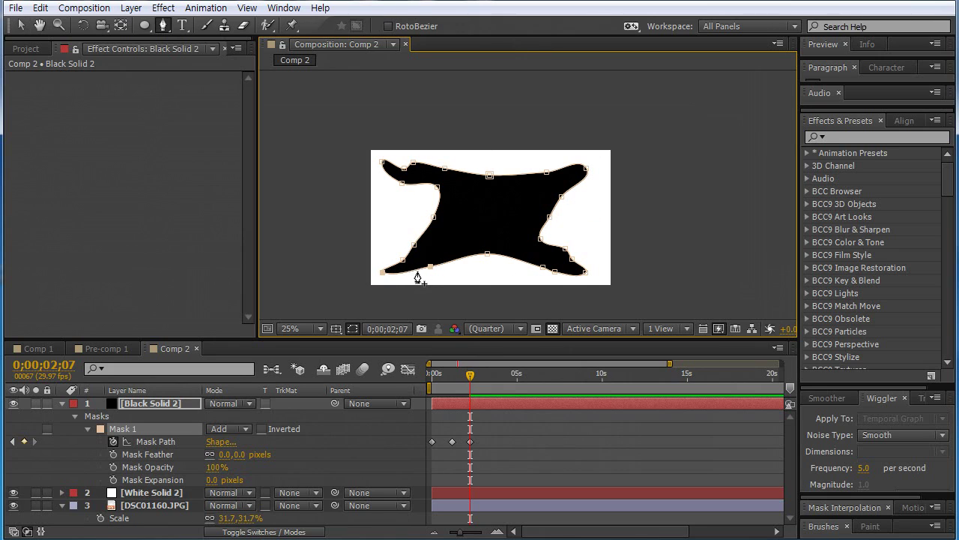
{"action": "left_click", "coordinate": [417, 272]}
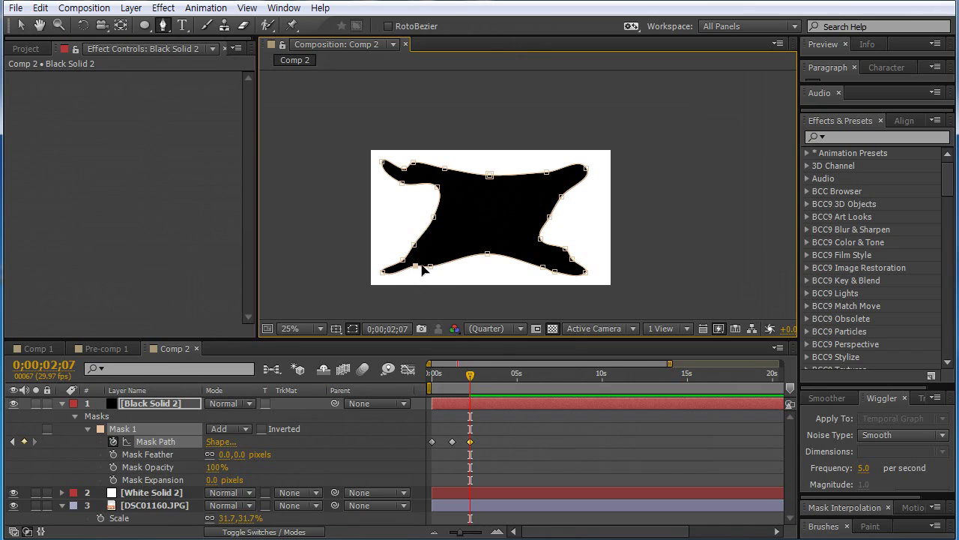
- Add a vertex on the bottom edge beside the lower-left spike and raise it to form a notch
{"action": "key", "text": "ctrl+t"}
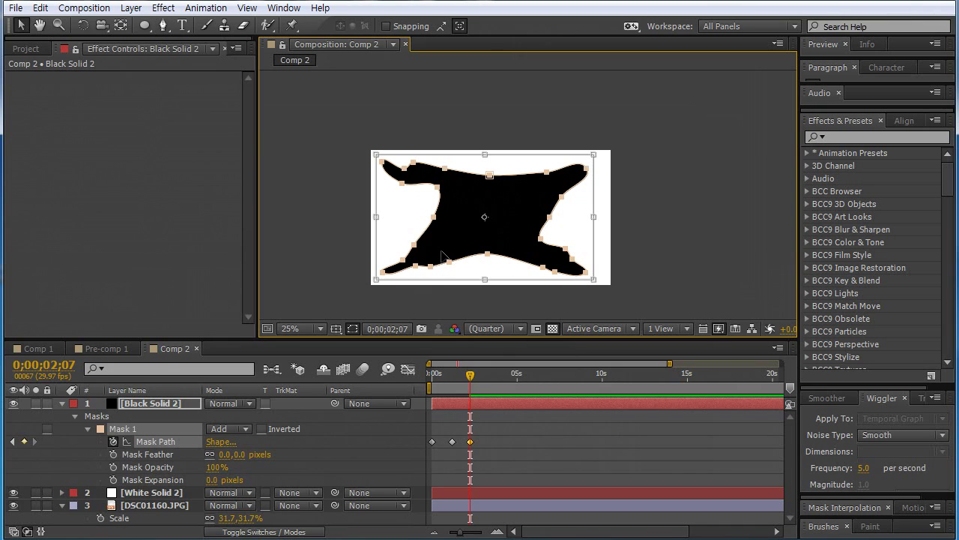
{"action": "key", "text": "period"}
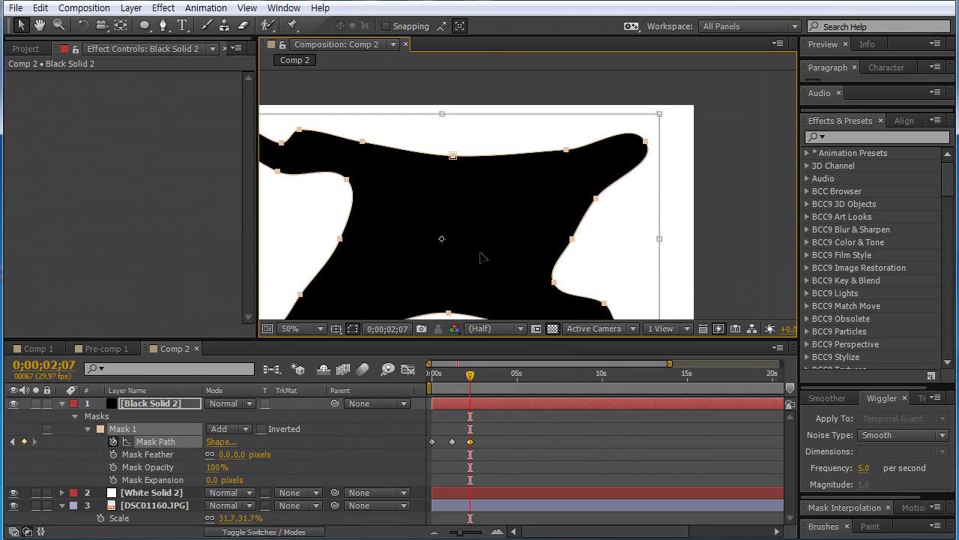
{"action": "key", "text": "space"}
{"action": "left_click_drag", "start_coordinate": [458, 238], "coordinate": [492, 188]}
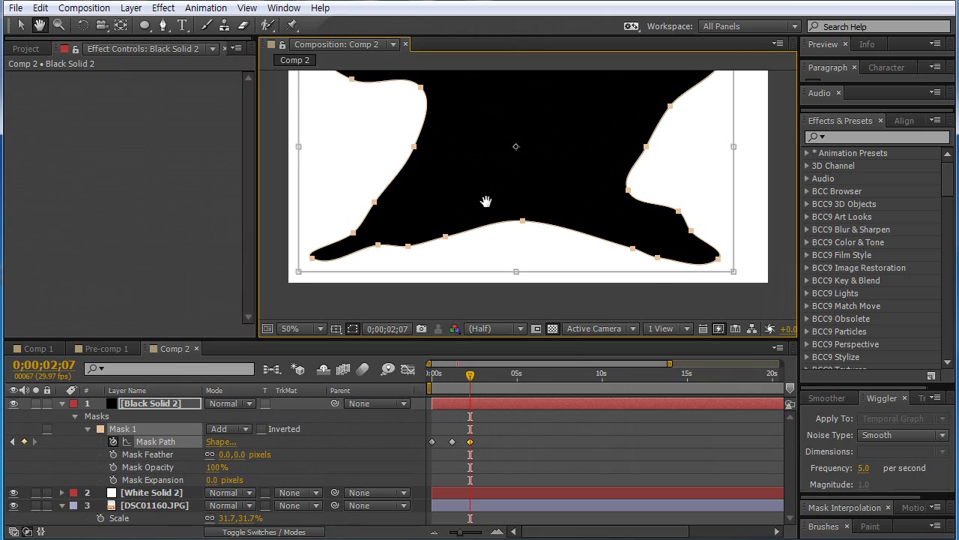
{"action": "key", "text": "Return"}
{"action": "left_click", "coordinate": [440, 246]}
{"action": "left_click", "coordinate": [445, 238]}
{"action": "left_click_drag", "start_coordinate": [445, 238], "coordinate": [440, 229]}
{"action": "key", "text": "ctrl+z"}
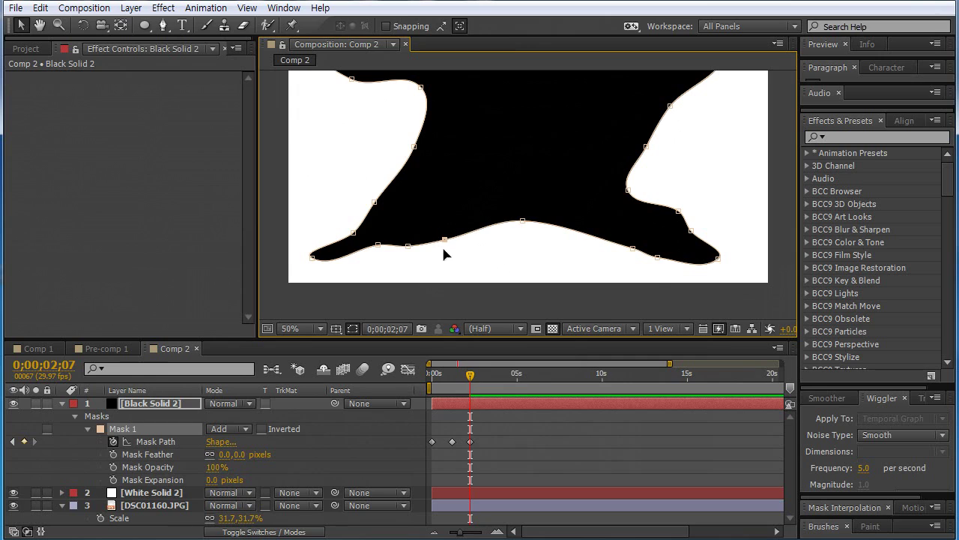
{"action": "left_click", "coordinate": [442, 261]}
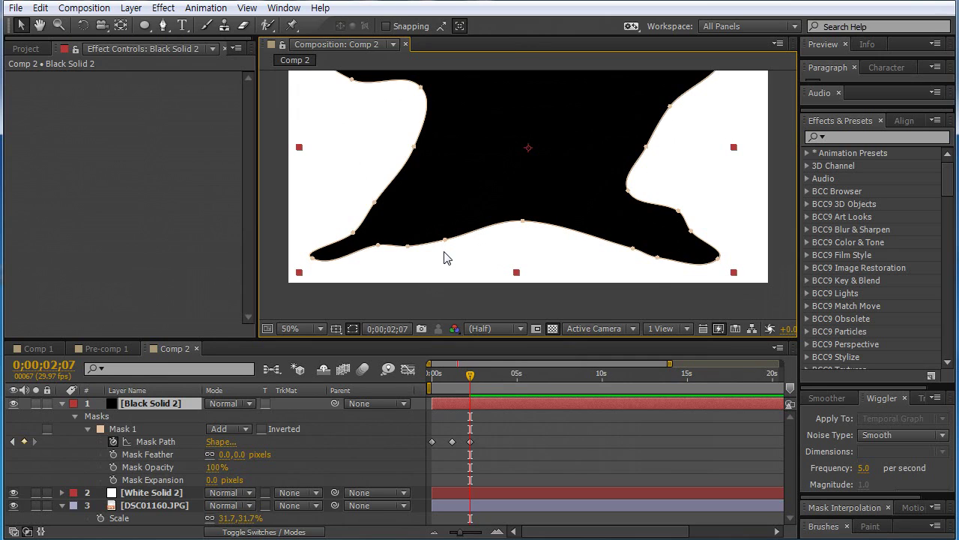
{"action": "left_click", "coordinate": [445, 242]}
{"action": "left_click_drag", "start_coordinate": [442, 240], "coordinate": [435, 228]}
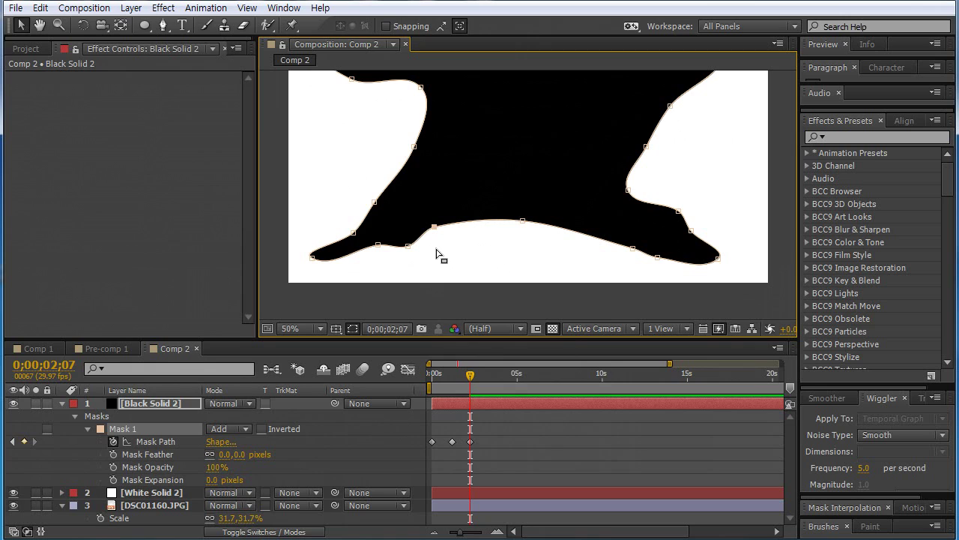
- Extend the lower-left spike's tip farther toward the frame corner and move the vertices along its sides to widen it
{"action": "left_click_drag", "start_coordinate": [432, 240], "coordinate": [388, 266]}
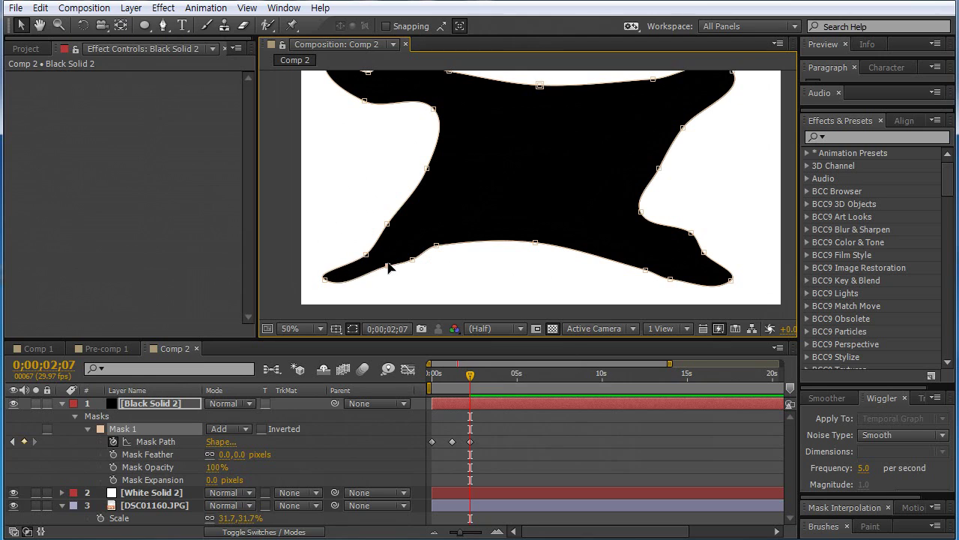
{"action": "left_click_drag", "start_coordinate": [327, 283], "coordinate": [324, 296]}
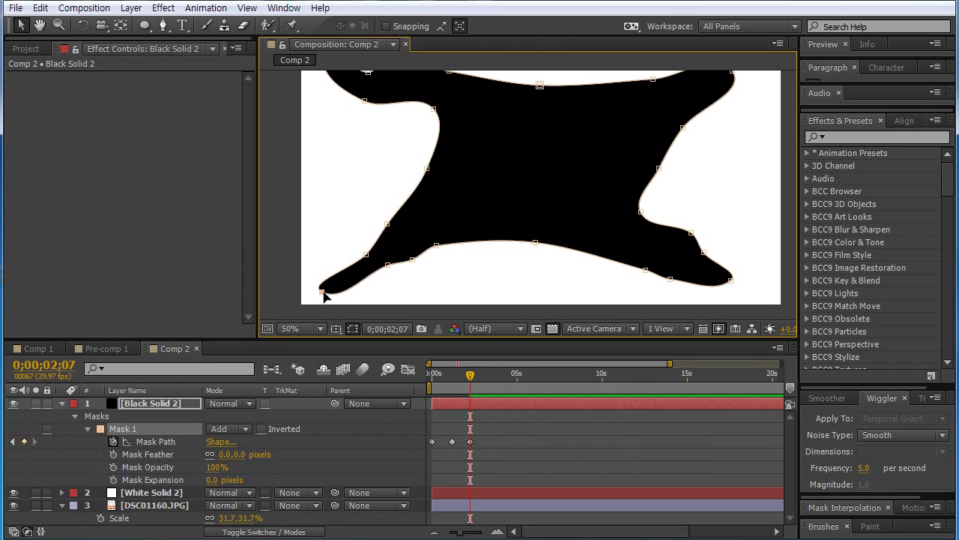
{"action": "left_click_drag", "start_coordinate": [366, 257], "coordinate": [339, 265]}
{"action": "key", "text": "space"}
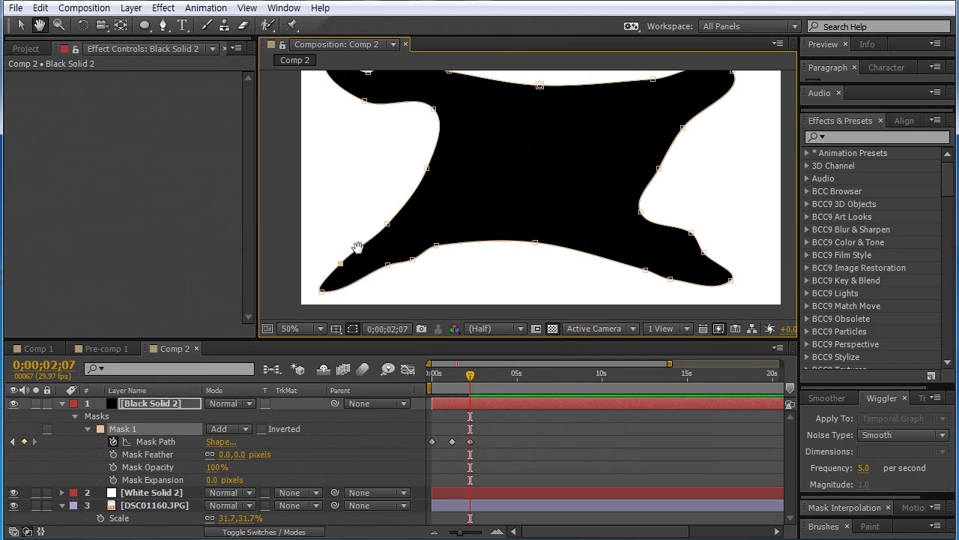
- Add vertices along the lower-left spike's upper side and offset them to give that edge an irregular step
{"action": "key", "text": "g"}
{"action": "left_click", "coordinate": [365, 243]}
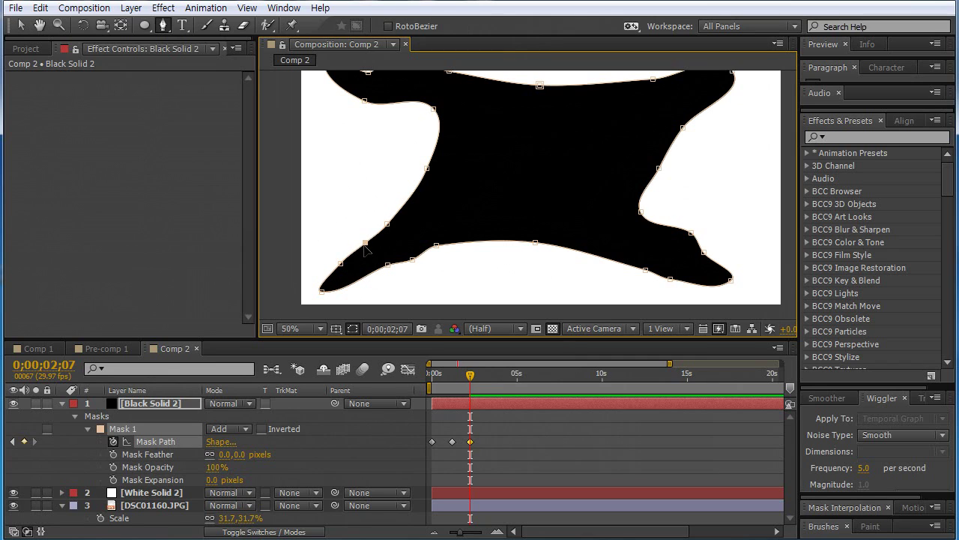
{"action": "left_click_drag", "start_coordinate": [365, 244], "coordinate": [348, 264]}
{"action": "left_click_drag", "start_coordinate": [387, 224], "coordinate": [405, 216]}
- Add vertices around the upper-left spike and reposition them to make its outline narrower and more uneven
{"action": "key", "text": "h"}
{"action": "left_click_drag", "start_coordinate": [574, 227], "coordinate": [594, 238]}
{"action": "key", "text": "g"}
{"action": "mouse_move", "coordinate": [393, 132]}
{"action": "left_mouse_down"}
{"action": "mouse_move", "coordinate": [395, 122]}
{"action": "mouse_move", "coordinate": [432, 132]}
{"action": "mouse_move", "coordinate": [407, 145]}
{"action": "mouse_move", "coordinate": [386, 92]}
{"action": "mouse_move", "coordinate": [386, 116]}
{"action": "mouse_move", "coordinate": [378, 112]}
{"action": "mouse_move", "coordinate": [396, 125]}
{"action": "left_mouse_up"}
{"action": "left_click_drag", "start_coordinate": [472, 100], "coordinate": [464, 130]}
{"action": "left_click", "coordinate": [439, 131]}
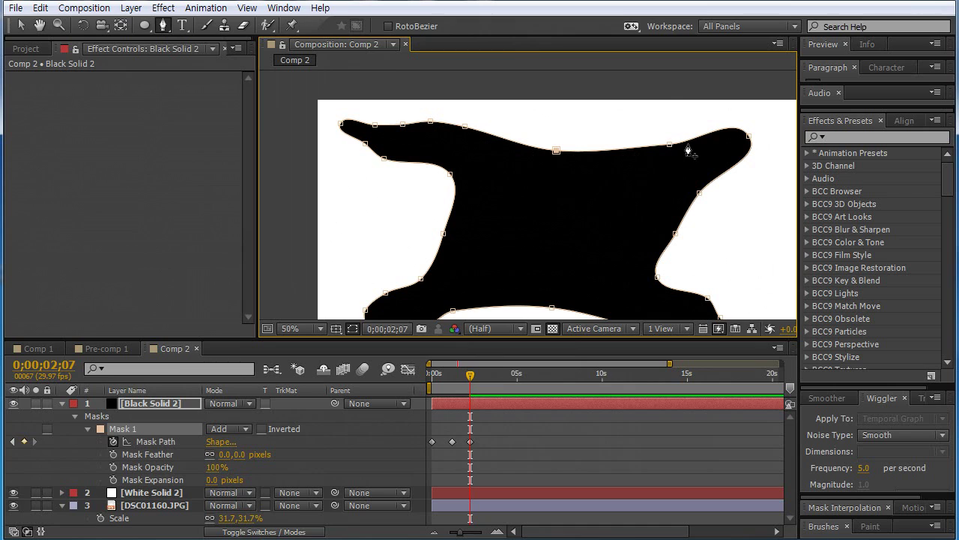
- Add vertices around the upper-right spike, extend its tip outward and pull a lower vertex out as a side point
{"action": "left_click", "coordinate": [716, 132]}
{"action": "key", "text": "space"}
{"action": "mouse_move", "coordinate": [712, 141]}
{"action": "left_mouse_down"}
{"action": "mouse_move", "coordinate": [667, 147]}
{"action": "mouse_move", "coordinate": [717, 129]}
{"action": "left_mouse_up"}
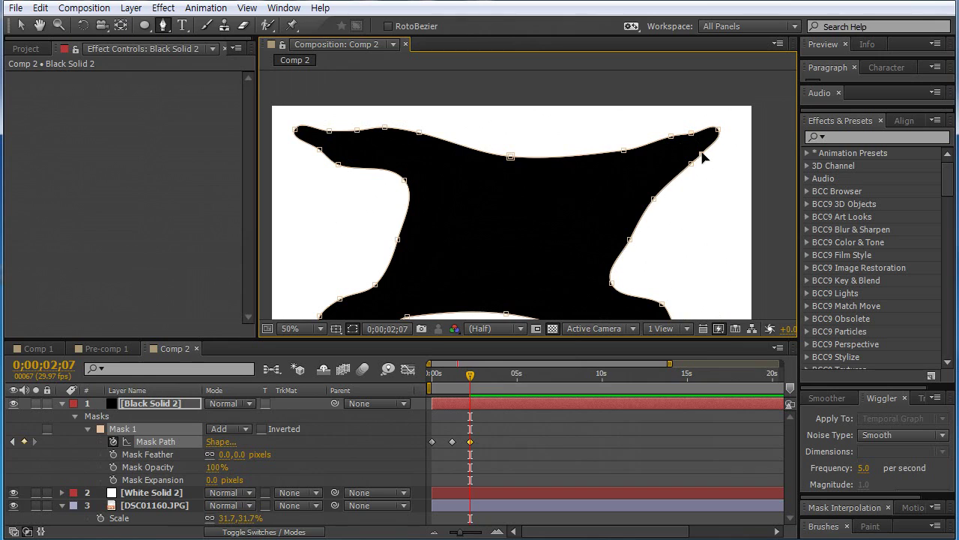
{"action": "left_click_drag", "start_coordinate": [702, 152], "coordinate": [727, 122]}
{"action": "left_click_drag", "start_coordinate": [690, 164], "coordinate": [716, 168]}
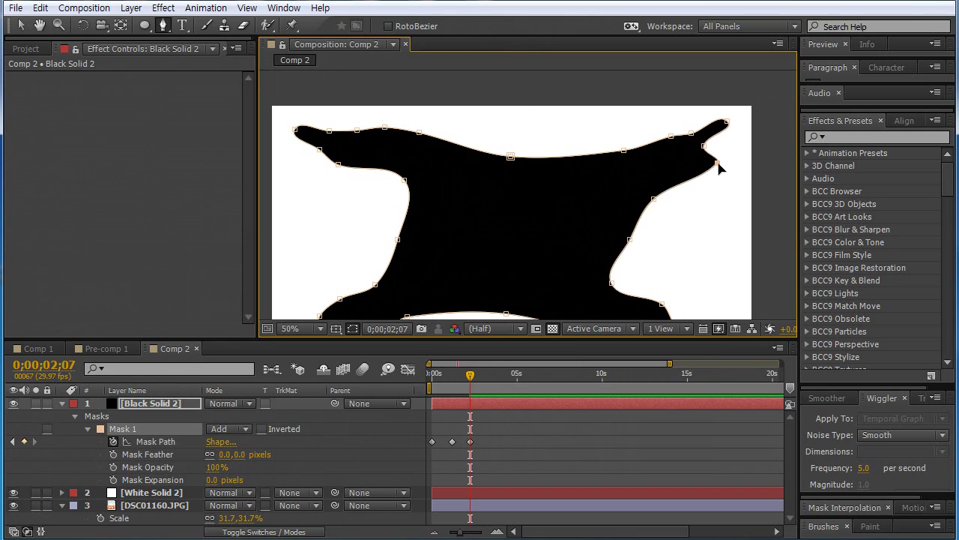
- Draw the upper-right spike's side point back inward and reposition the vertices along the spike's upper edge
{"action": "key", "text": "ctrl+t"}
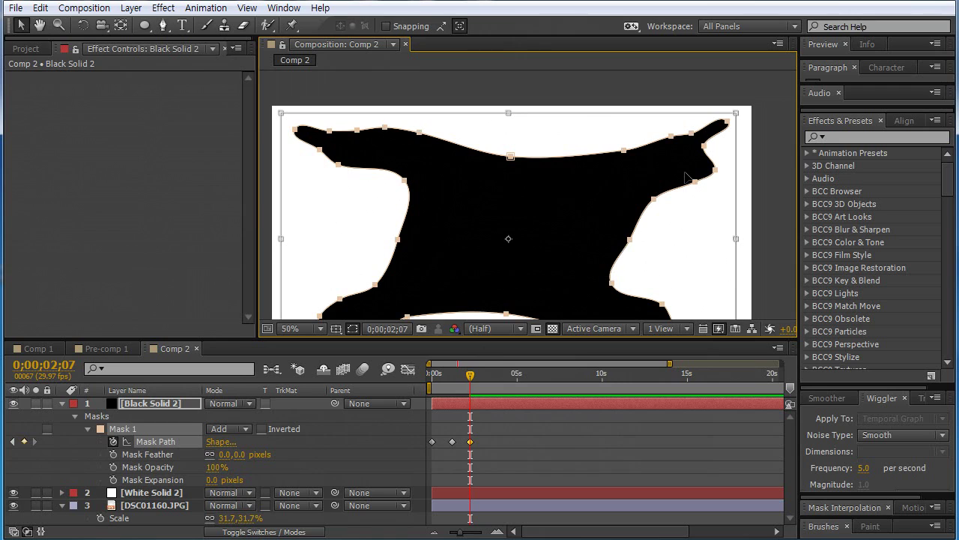
{"action": "key", "text": "Escape"}
{"action": "left_click", "coordinate": [716, 195]}
{"action": "left_click", "coordinate": [696, 182]}
{"action": "mouse_move", "coordinate": [696, 182]}
{"action": "left_mouse_down"}
{"action": "mouse_move", "coordinate": [681, 179]}
{"action": "mouse_move", "coordinate": [709, 172]}
{"action": "mouse_move", "coordinate": [700, 168]}
{"action": "left_mouse_up"}
{"action": "left_click", "coordinate": [666, 141]}
{"action": "left_click", "coordinate": [672, 137]}
{"action": "mouse_move", "coordinate": [672, 136]}
{"action": "left_mouse_down"}
{"action": "mouse_move", "coordinate": [658, 140]}
{"action": "mouse_move", "coordinate": [685, 129]}
{"action": "left_mouse_up"}
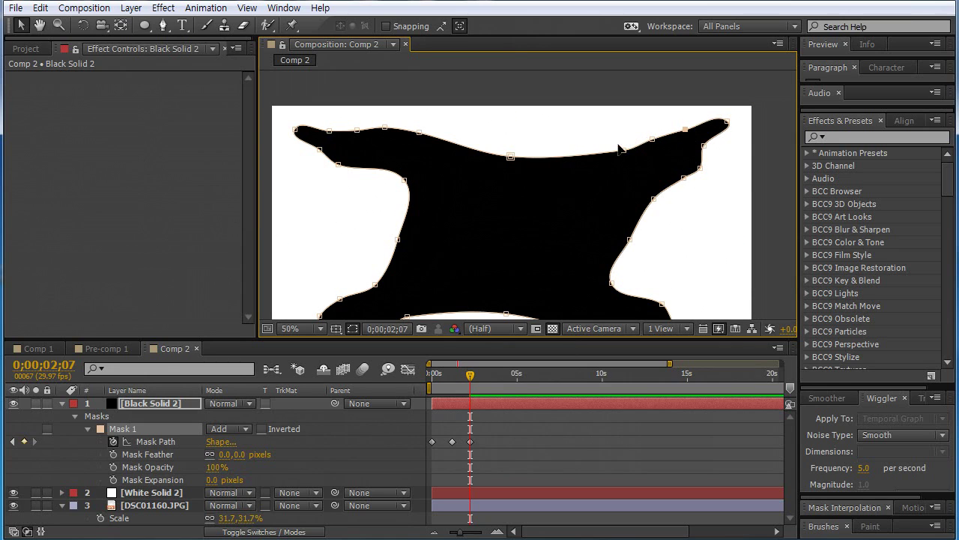
- Select the Black Solid 2 layer and set the mode of Mask 1 to None
{"action": "key", "text": "h"}
{"action": "left_click_drag", "start_coordinate": [617, 203], "coordinate": [592, 147]}
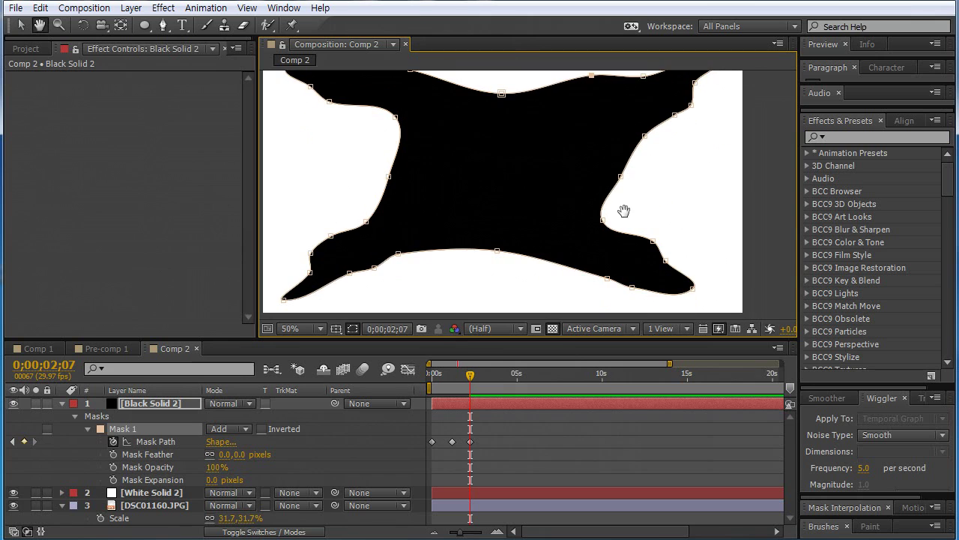
{"action": "key", "text": "v"}
{"action": "mouse_move", "coordinate": [470, 375]}
{"action": "left_mouse_down"}
{"action": "mouse_move", "coordinate": [434, 376]}
{"action": "mouse_move", "coordinate": [459, 381]}
{"action": "mouse_move", "coordinate": [469, 370]}
{"action": "left_mouse_up"}
{"action": "key", "text": "comma"}
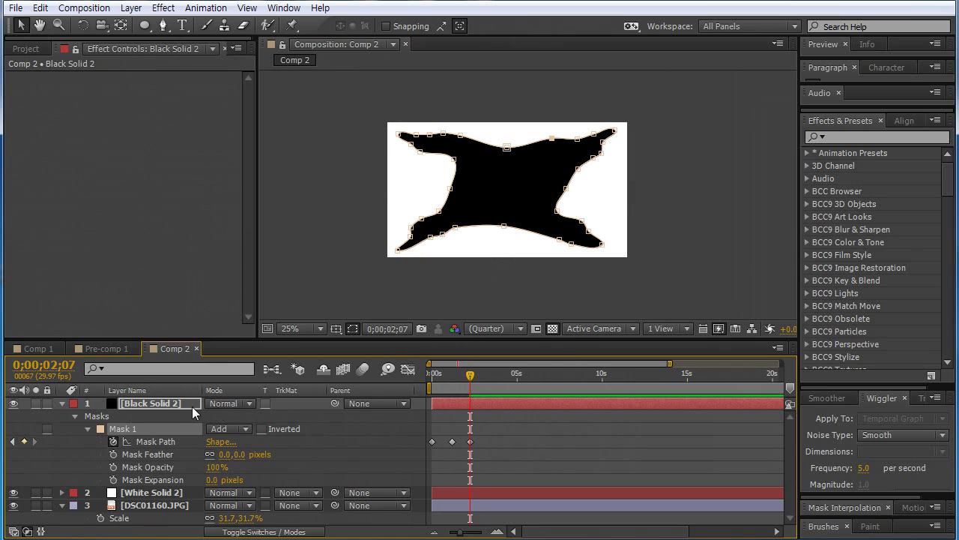
{"action": "left_click", "coordinate": [174, 408]}
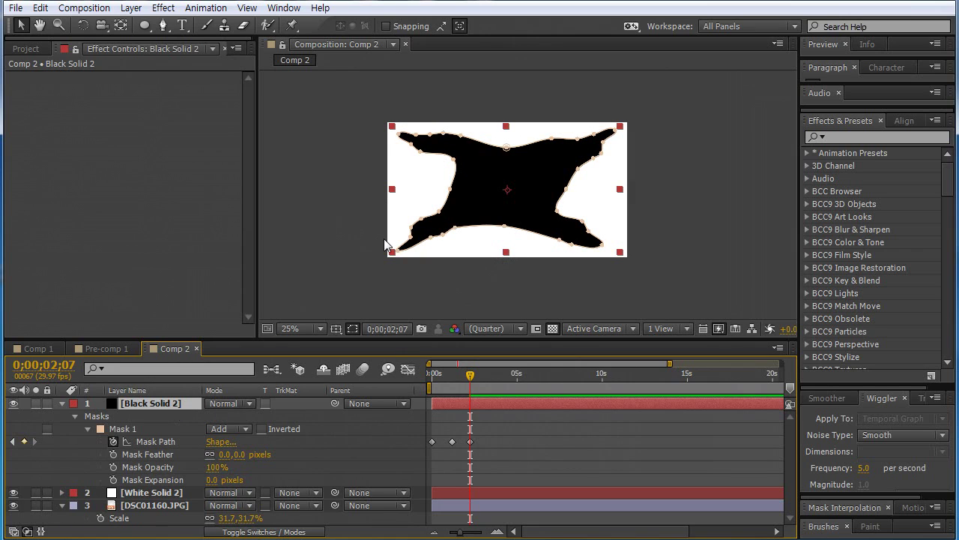
{"action": "key", "text": "period"}
{"action": "key", "text": "comma"}
{"action": "left_click", "coordinate": [236, 430]}
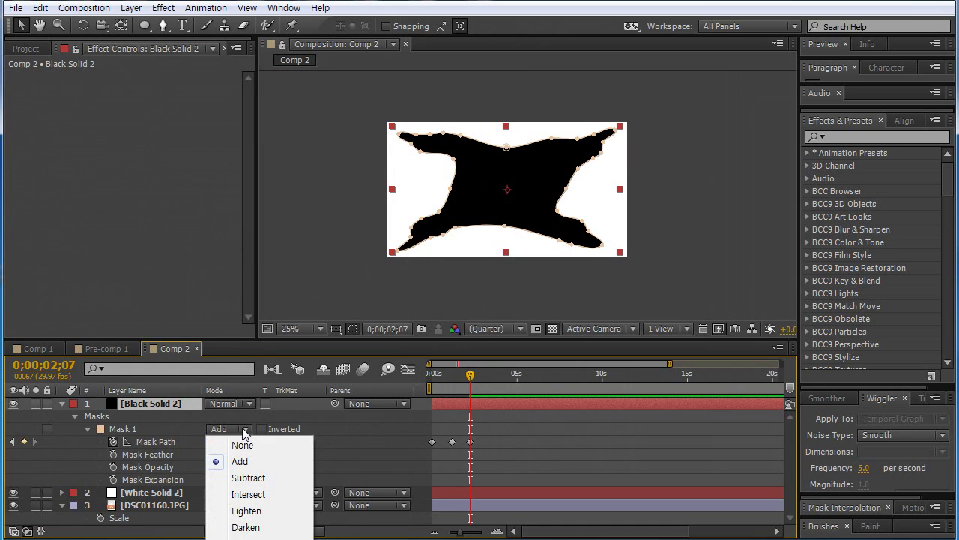
{"action": "left_click", "coordinate": [230, 443]}
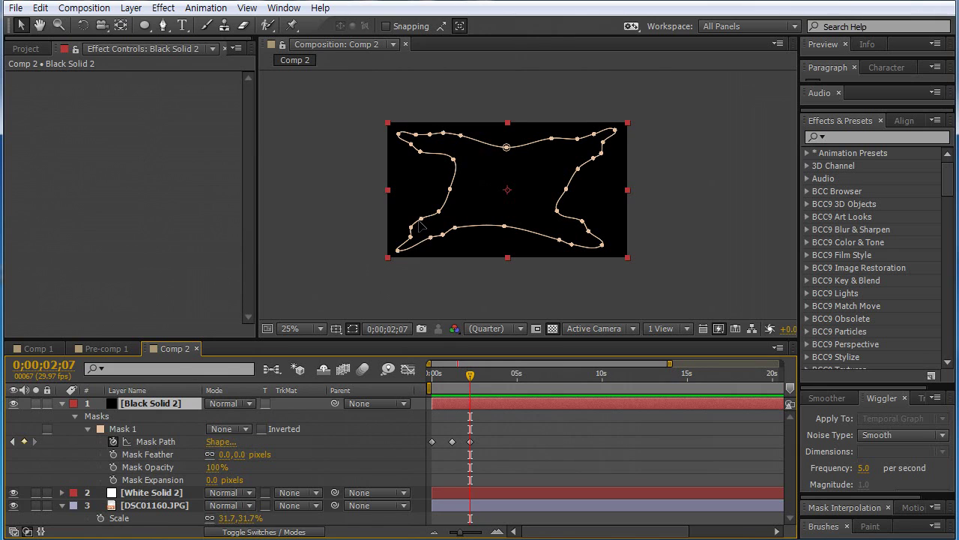
- Scale the Black Solid 2 layer up so it extends past the composition frame
{"action": "scroll", "coordinate": [399, 239], "scroll_direction": "up", "scroll_amount": 2}
{"action": "scroll", "coordinate": [398, 240], "scroll_direction": "down", "scroll_amount": 2}
{"action": "left_click_drag", "start_coordinate": [389, 270], "coordinate": [368, 287]}
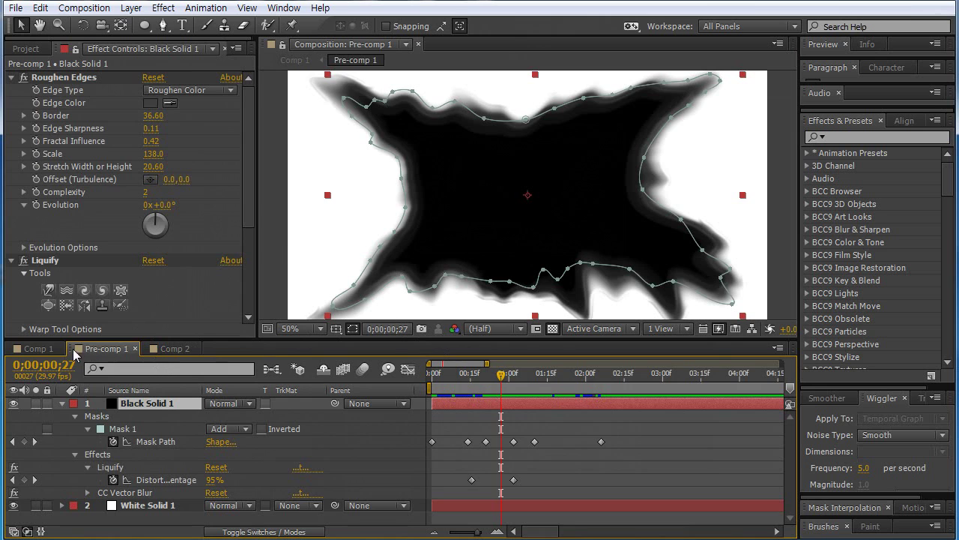
- Review the finished reveal in Comp 1 around 0;00;01;19 and return to Comp 2
{"action": "left_click", "coordinate": [34, 348]}
{"action": "left_click", "coordinate": [500, 375]}
{"action": "mouse_move", "coordinate": [508, 381]}
{"action": "left_mouse_down"}
{"action": "mouse_move", "coordinate": [539, 379]}
{"action": "mouse_move", "coordinate": [468, 377]}
{"action": "mouse_move", "coordinate": [503, 377]}
{"action": "left_mouse_up"}
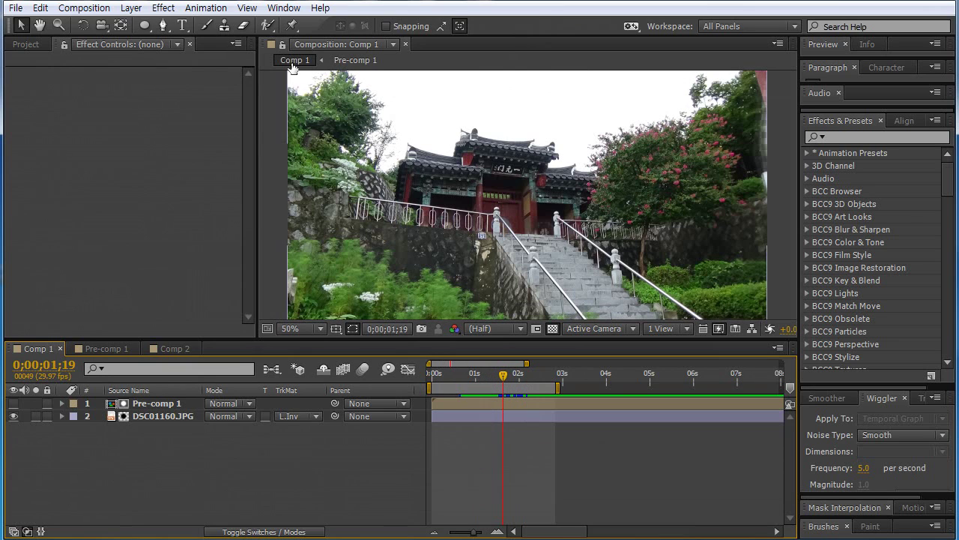
{"action": "left_click", "coordinate": [178, 348]}
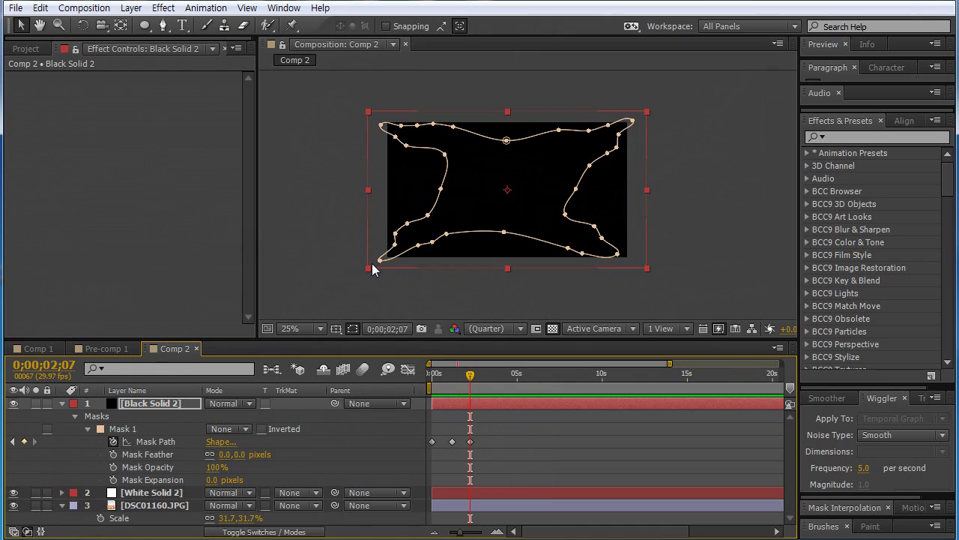
- Reduce the enlarged black solid slightly and scale the mask path at 0;00;02;07 down to sit inside the frame
{"action": "left_click_drag", "start_coordinate": [371, 266], "coordinate": [374, 265]}
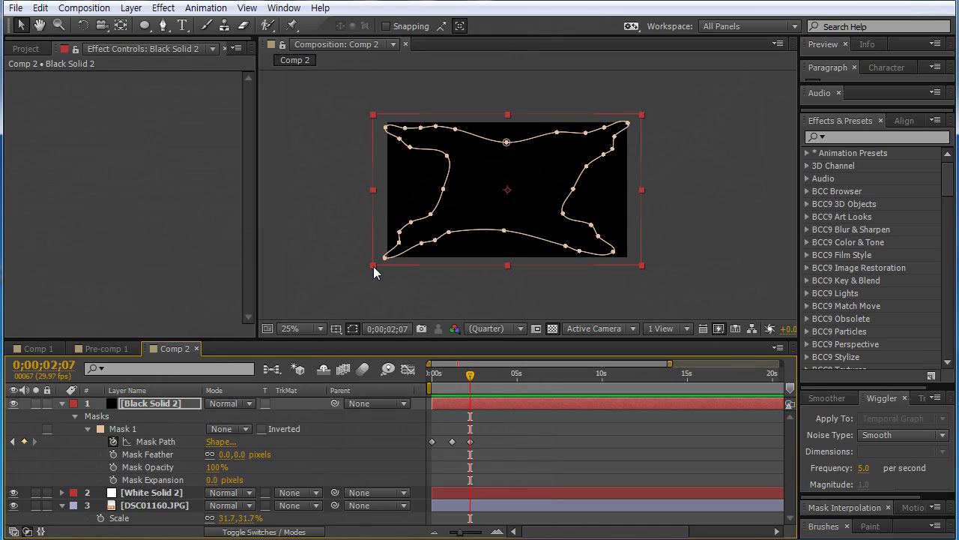
{"action": "left_click", "coordinate": [470, 441]}
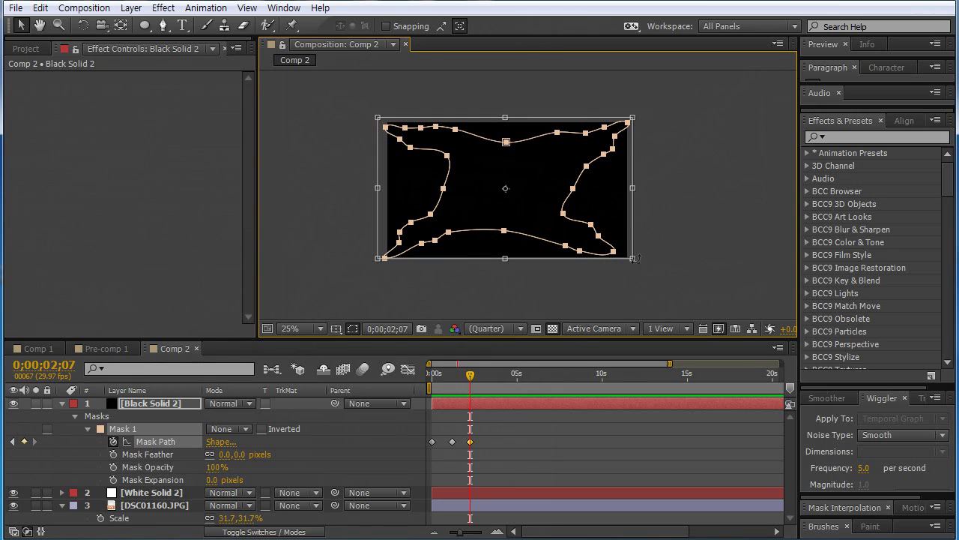
{"action": "left_click_drag", "start_coordinate": [629, 261], "coordinate": [607, 250]}
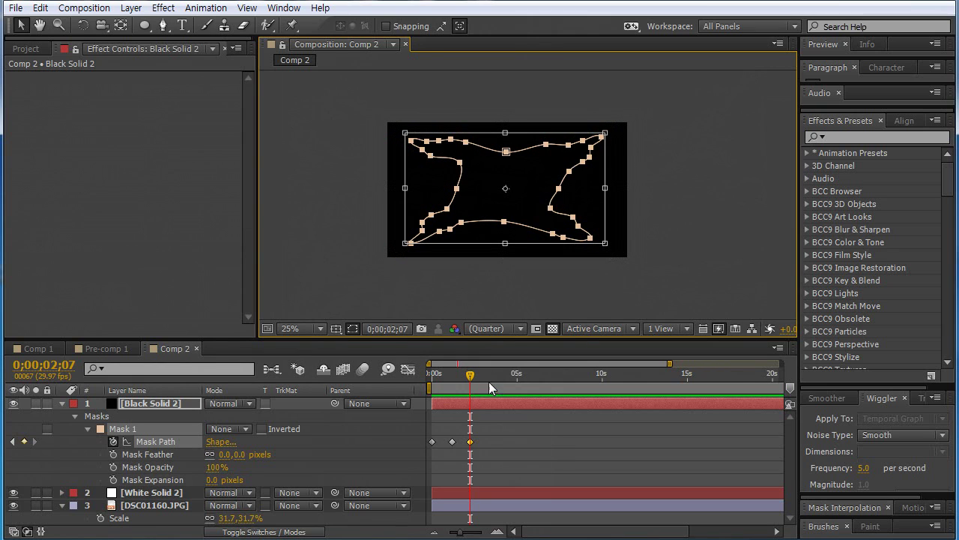
- Scale the mask path at 0;00;01;05 down so the rounded shape is smaller within the frame
{"action": "mouse_move", "coordinate": [461, 374]}
{"action": "left_mouse_down"}
{"action": "mouse_move", "coordinate": [442, 373]}
{"action": "mouse_move", "coordinate": [459, 380]}
{"action": "mouse_move", "coordinate": [452, 374]}
{"action": "left_mouse_up"}
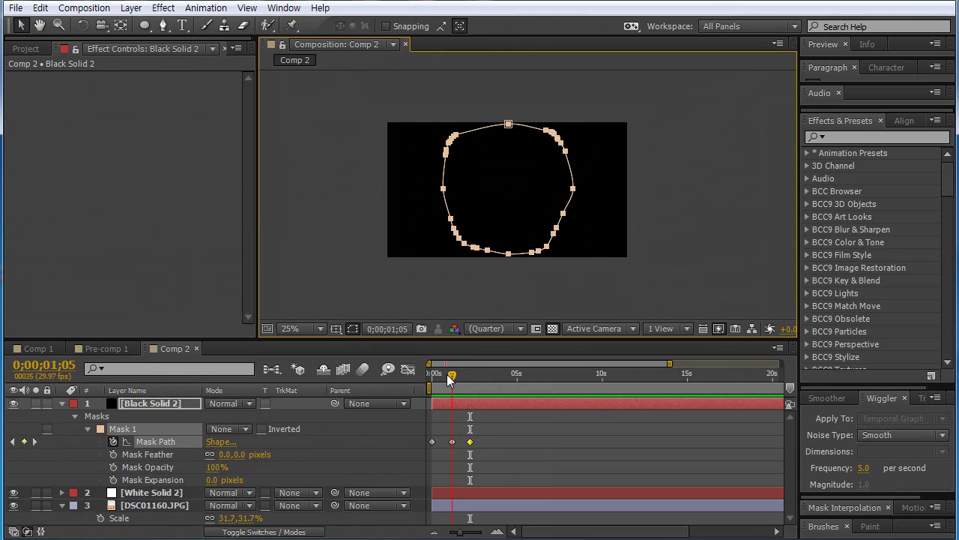
{"action": "double_click", "coordinate": [525, 133]}
{"action": "left_click_drag", "start_coordinate": [442, 123], "coordinate": [470, 152]}
- Scale the mask path up at 0;00;03;09 so its spiky corners extend past the composition frame
{"action": "left_click_drag", "start_coordinate": [451, 384], "coordinate": [488, 384]}
{"action": "double_click", "coordinate": [525, 233]}
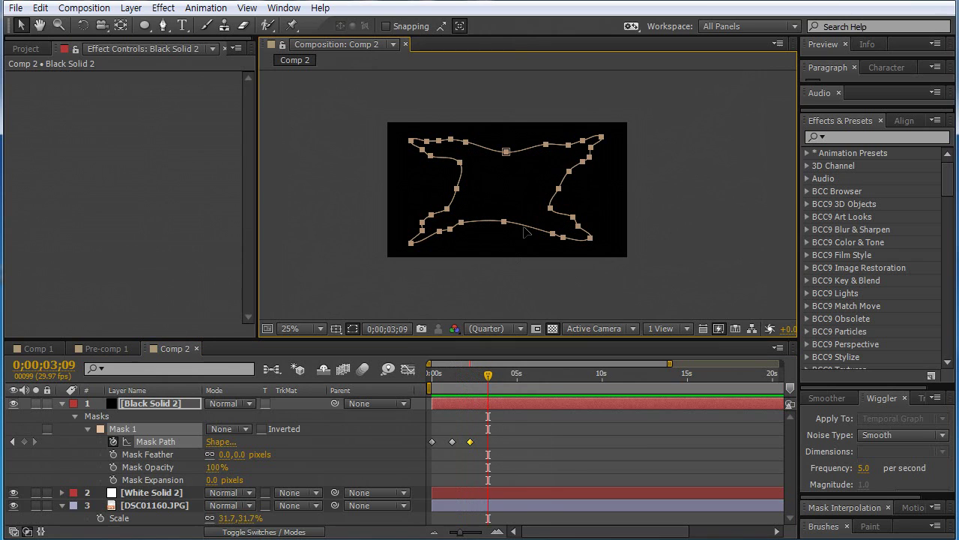
{"action": "left_click_drag", "start_coordinate": [605, 247], "coordinate": [670, 281]}
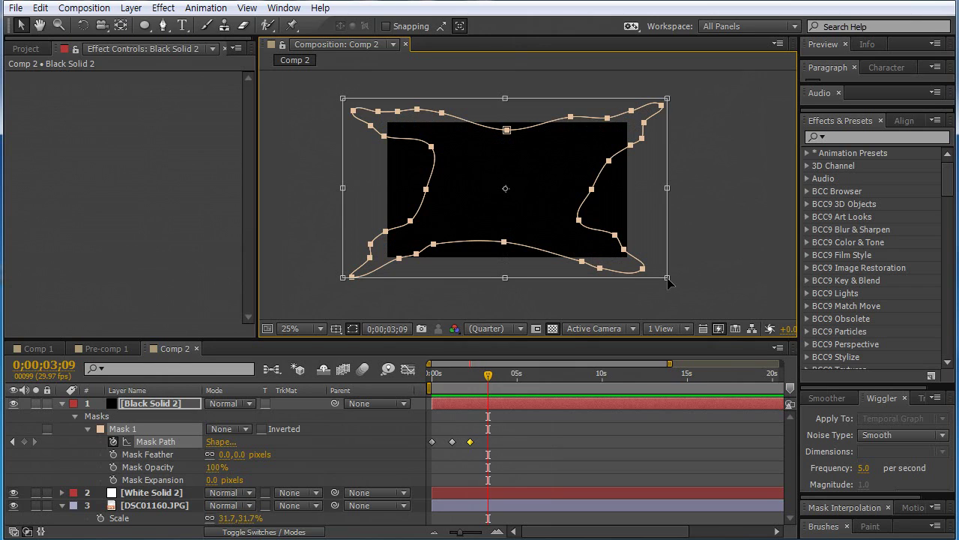
{"action": "double_click", "coordinate": [652, 208]}
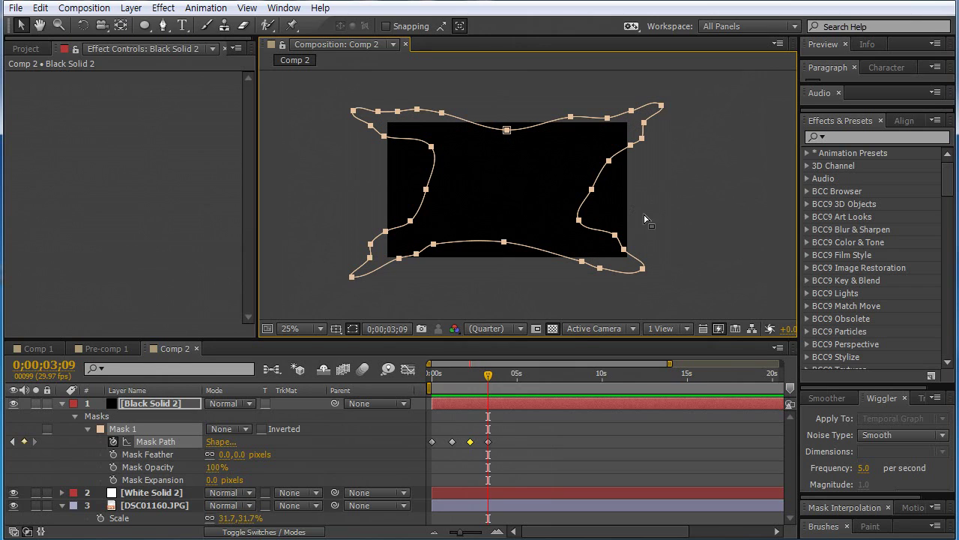
{"action": "left_click", "coordinate": [646, 213]}
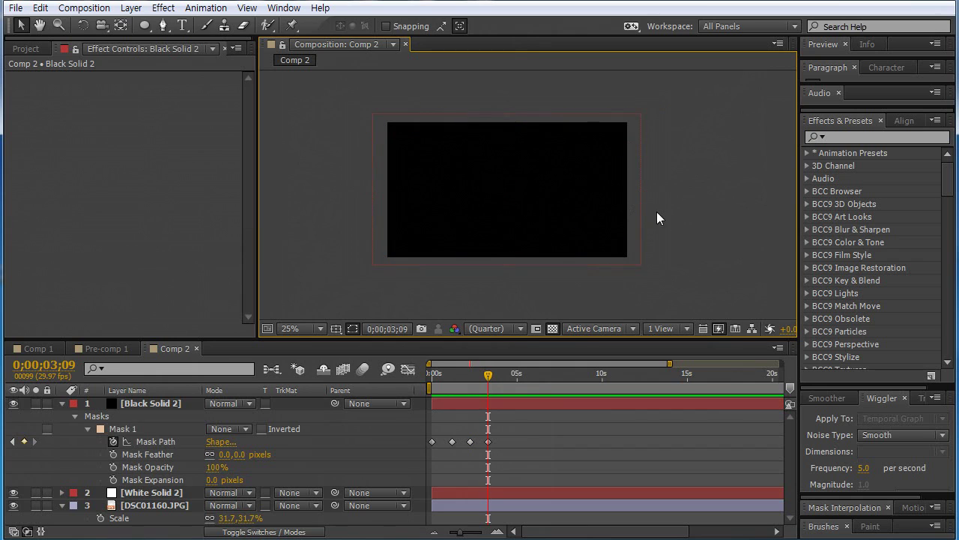
{"action": "left_click", "coordinate": [487, 442]}
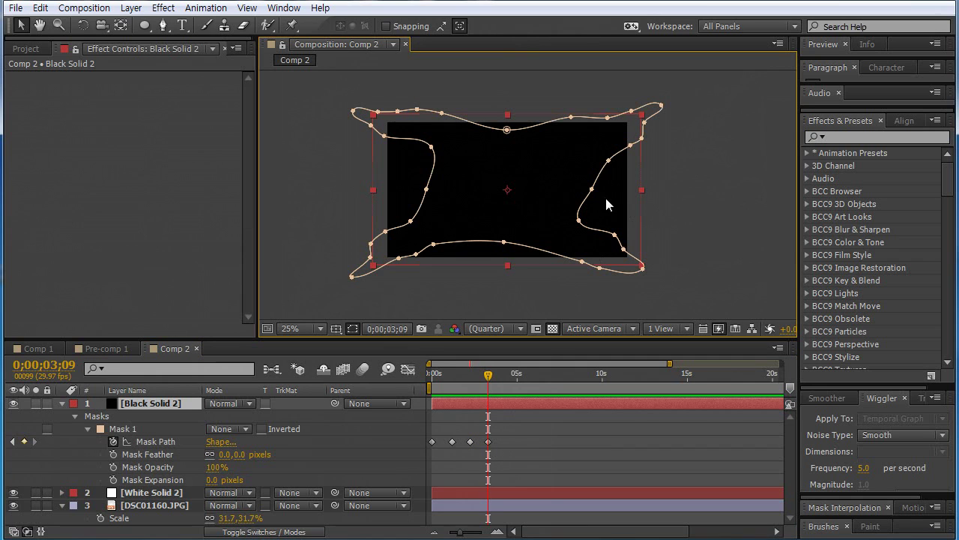
{"action": "left_click_drag", "start_coordinate": [554, 186], "coordinate": [616, 233]}
{"action": "key", "text": "ctrl+z"}
{"action": "left_click", "coordinate": [683, 211]}
{"action": "left_click", "coordinate": [611, 200]}
{"action": "left_click", "coordinate": [592, 190]}
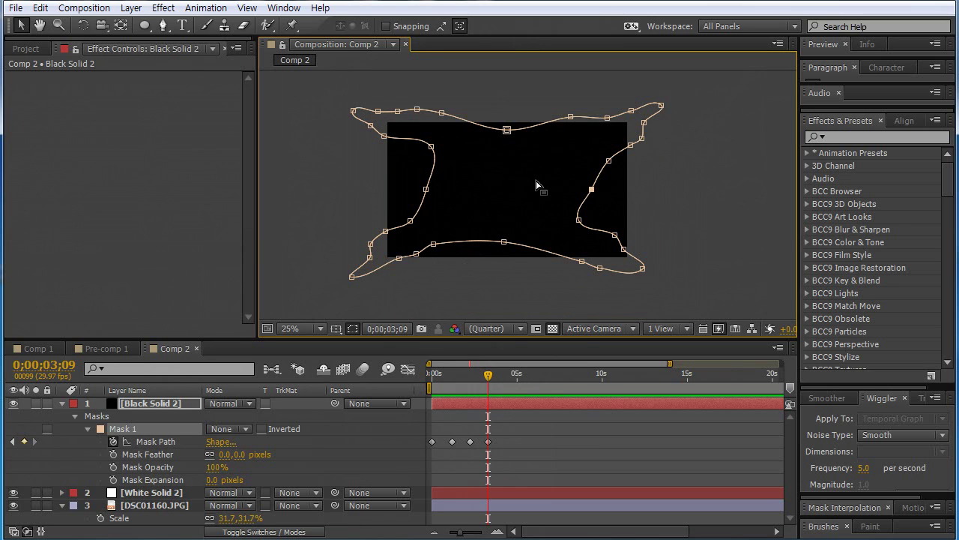
{"action": "left_click_drag", "start_coordinate": [556, 185], "coordinate": [600, 226]}
{"action": "left_click_drag", "start_coordinate": [546, 146], "coordinate": [625, 230]}
{"action": "key", "text": "ctrl+t"}
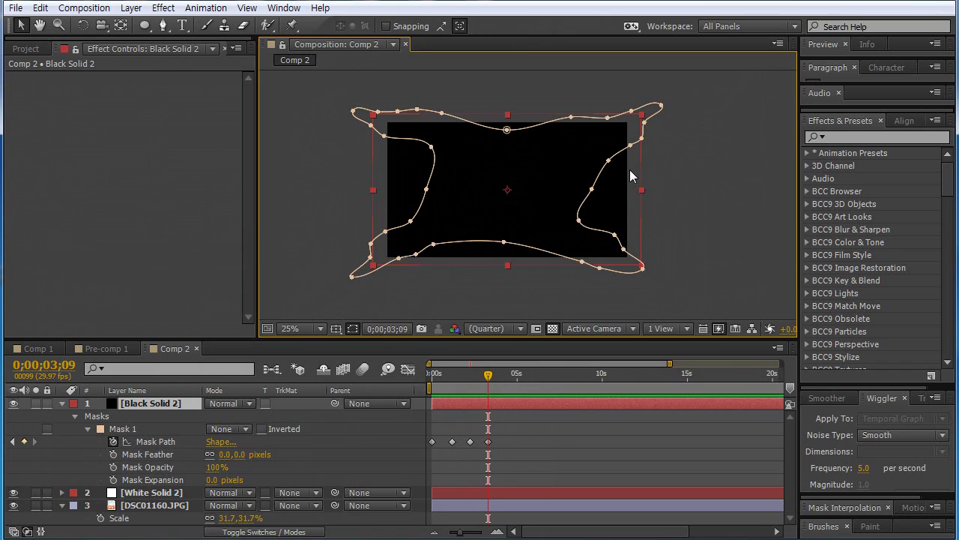
{"action": "left_click", "coordinate": [657, 167]}
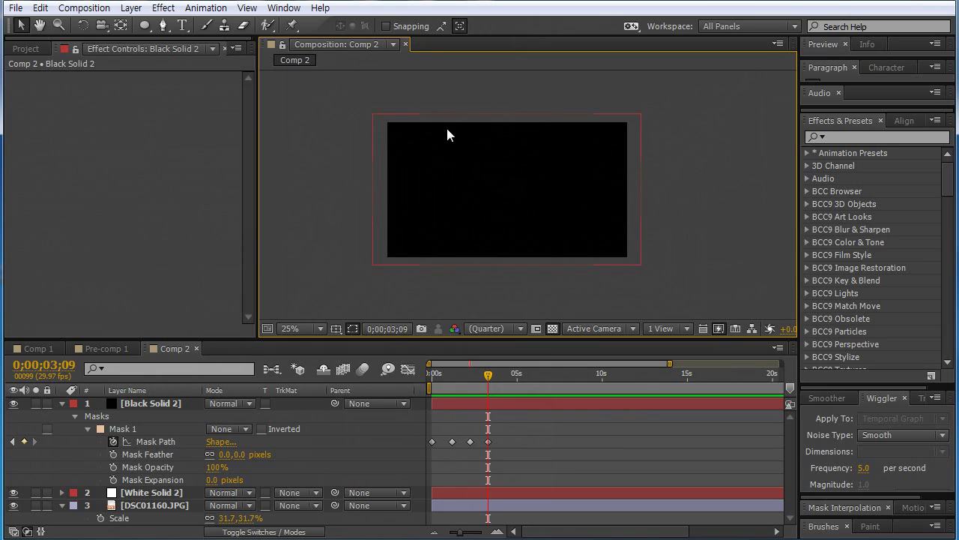
{"action": "left_click", "coordinate": [126, 440]}
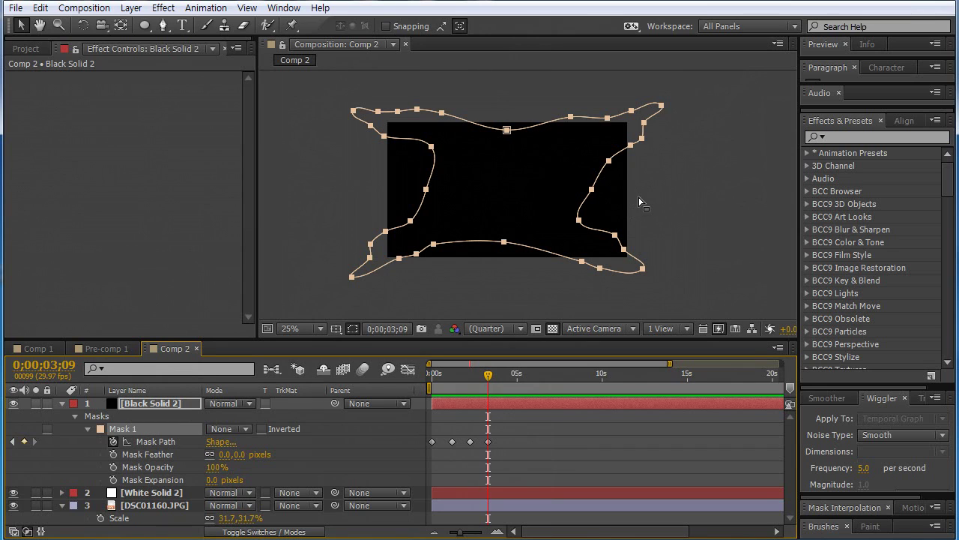
{"action": "key", "text": "ctrl+t"}
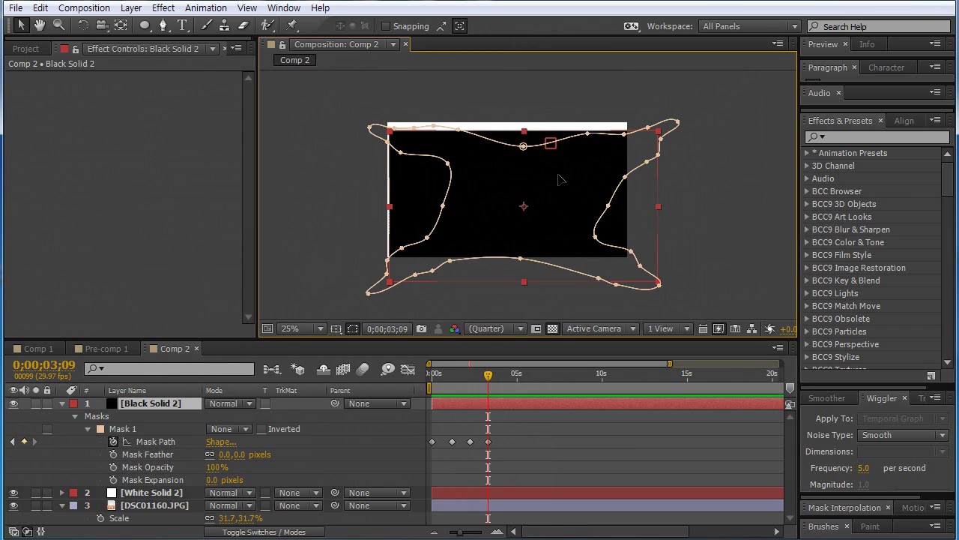
- Move the middle vertices of the mask's right edge outward beyond the frame at 0;00;03;09
{"action": "key", "text": "period"}
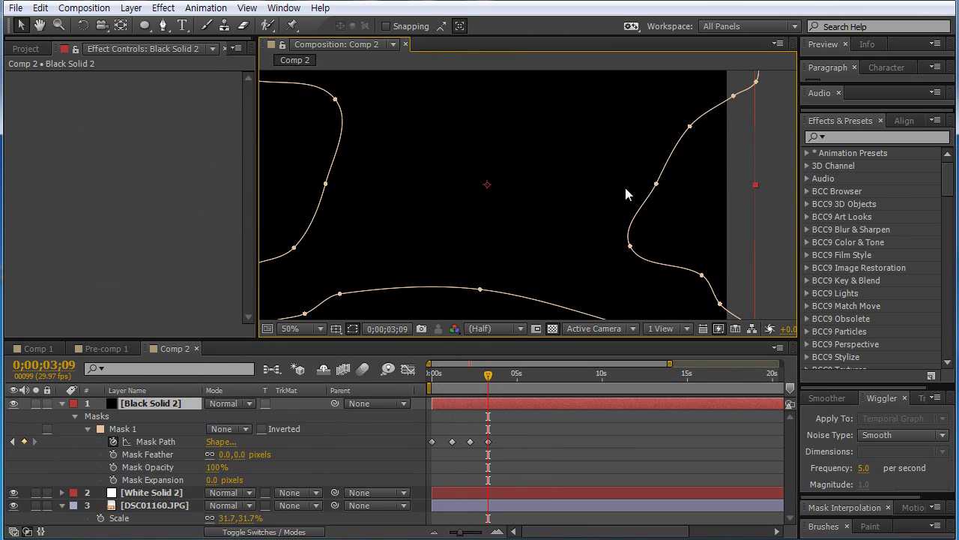
{"action": "left_click", "coordinate": [656, 183]}
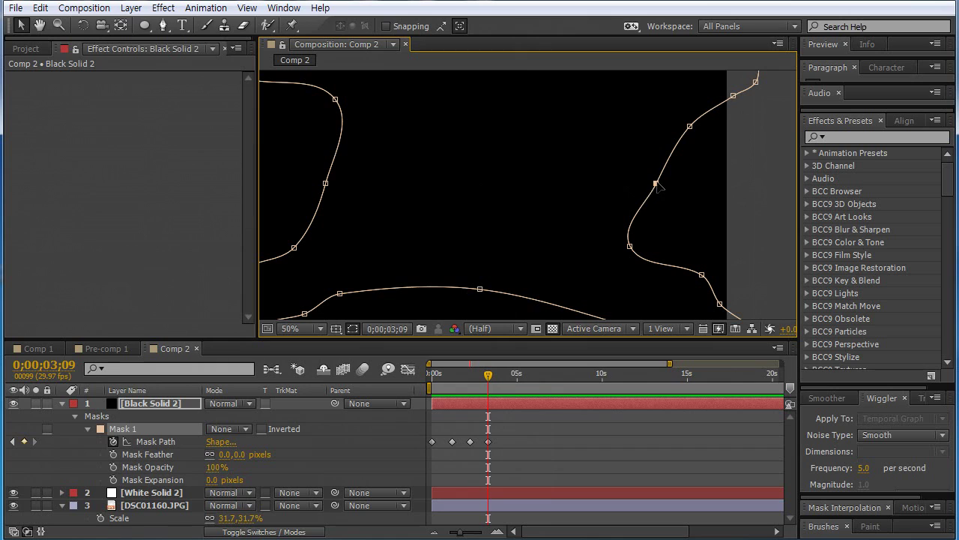
{"action": "left_click", "coordinate": [629, 246]}
{"action": "left_click", "coordinate": [655, 183]}
{"action": "left_click_drag", "start_coordinate": [594, 203], "coordinate": [642, 262]}
{"action": "key", "text": "comma"}
{"action": "left_click_drag", "start_coordinate": [596, 191], "coordinate": [648, 192]}
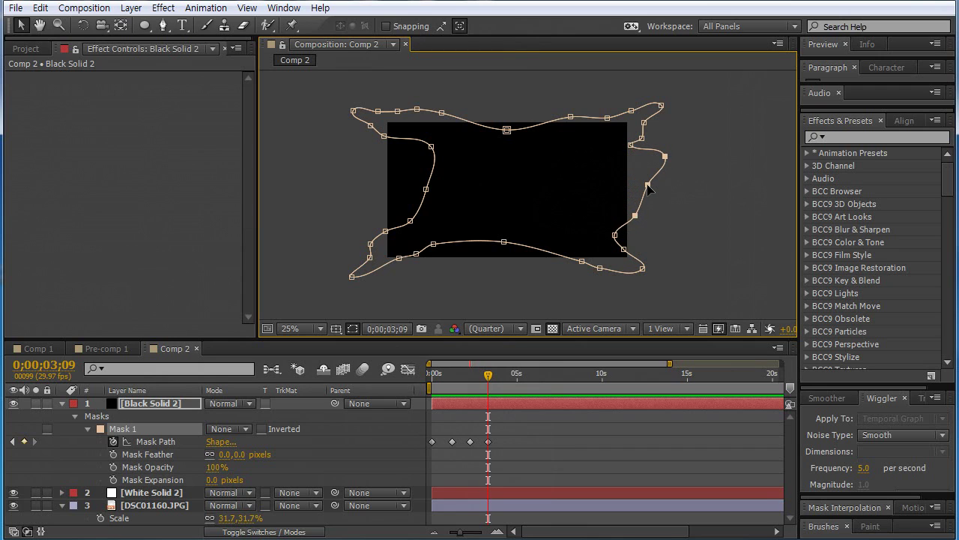
- Pull the mask's lower-right, bottom and lower-left vertices outward below the frame
{"action": "left_click_drag", "start_coordinate": [601, 219], "coordinate": [657, 255]}
{"action": "left_click_drag", "start_coordinate": [567, 245], "coordinate": [606, 280]}
{"action": "left_click_drag", "start_coordinate": [504, 243], "coordinate": [507, 283]}
{"action": "left_click_drag", "start_coordinate": [302, 218], "coordinate": [441, 291]}
- Move the inward-curving vertices of the mask's left edge out past the frame
{"action": "left_click_drag", "start_coordinate": [405, 216], "coordinate": [347, 233]}
{"action": "left_click", "coordinate": [426, 190]}
{"action": "left_click_drag", "start_coordinate": [426, 190], "coordinate": [348, 189]}
{"action": "left_click_drag", "start_coordinate": [417, 133], "coordinate": [445, 172]}
{"action": "left_click_drag", "start_coordinate": [431, 147], "coordinate": [358, 148]}
- Raise the mask's top-edge vertices above the frame and push the remaining right, bottom-right and upper-left vertices outward
{"action": "left_click_drag", "start_coordinate": [507, 131], "coordinate": [441, 106]}
{"action": "left_click", "coordinate": [441, 113]}
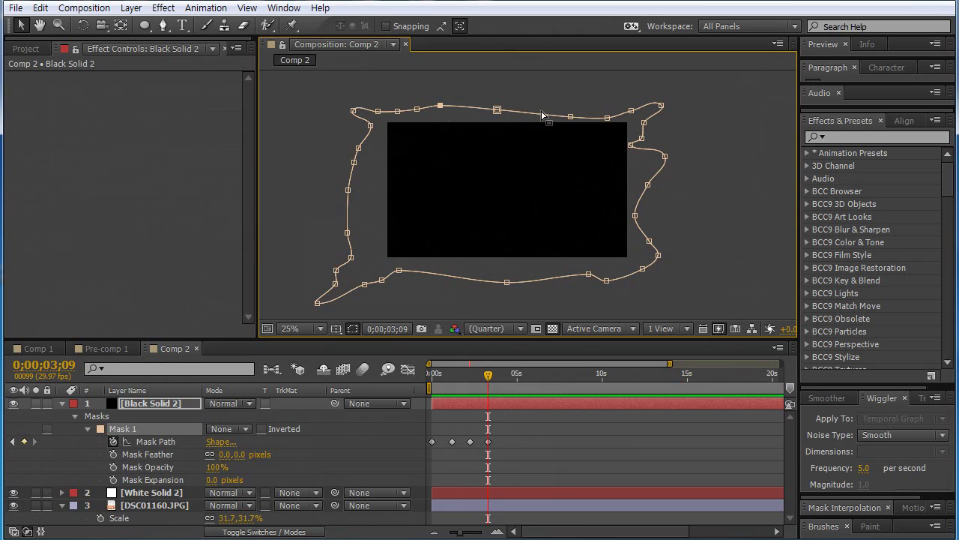
{"action": "right_click", "coordinate": [497, 111]}
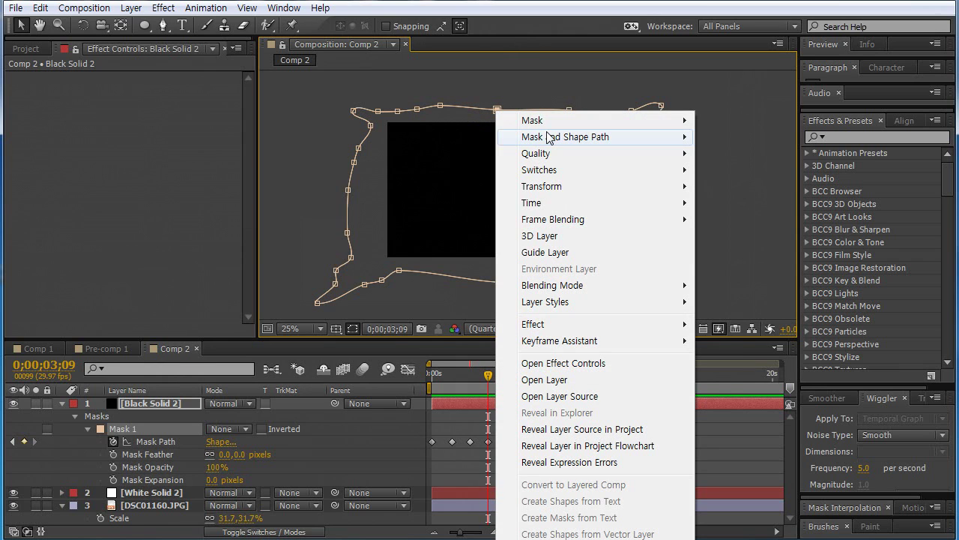
{"action": "left_click", "coordinate": [498, 112]}
{"action": "left_click", "coordinate": [498, 111]}
{"action": "left_click_drag", "start_coordinate": [579, 114], "coordinate": [625, 103]}
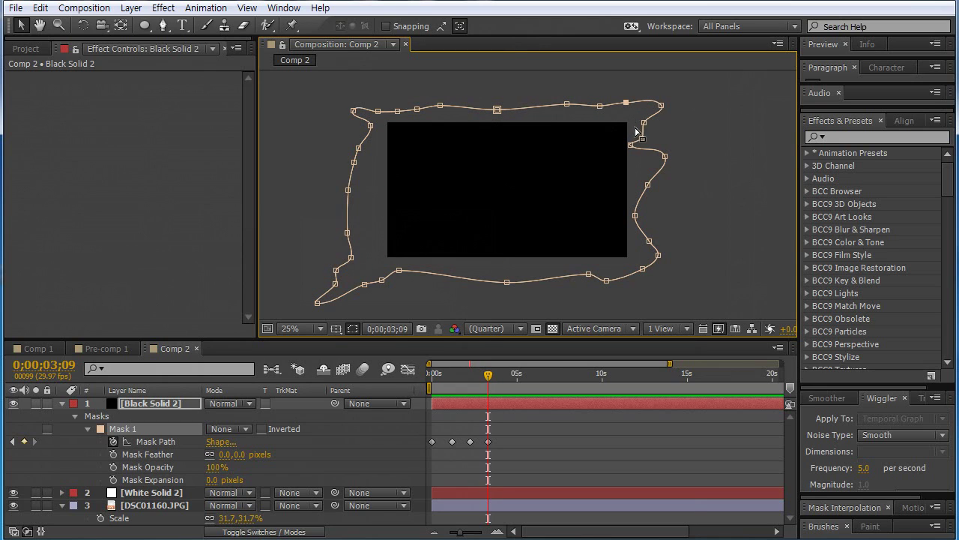
{"action": "left_click_drag", "start_coordinate": [632, 146], "coordinate": [586, 281]}
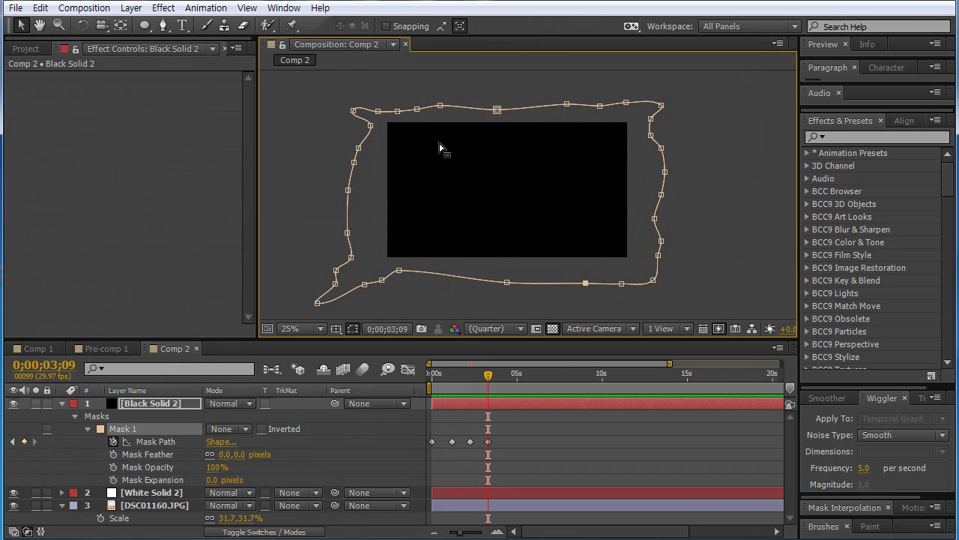
{"action": "left_click_drag", "start_coordinate": [397, 110], "coordinate": [348, 128]}
- Set Mask 1 of Black Solid 2 to Add and check the growing shape up to 0;00;02;07
{"action": "key", "text": "KP_0"}
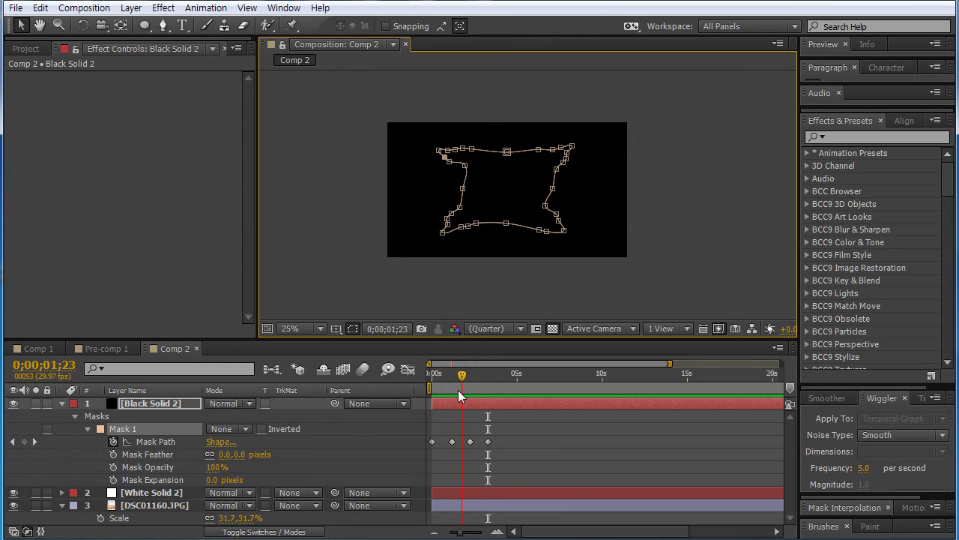
{"action": "left_click", "coordinate": [240, 432]}
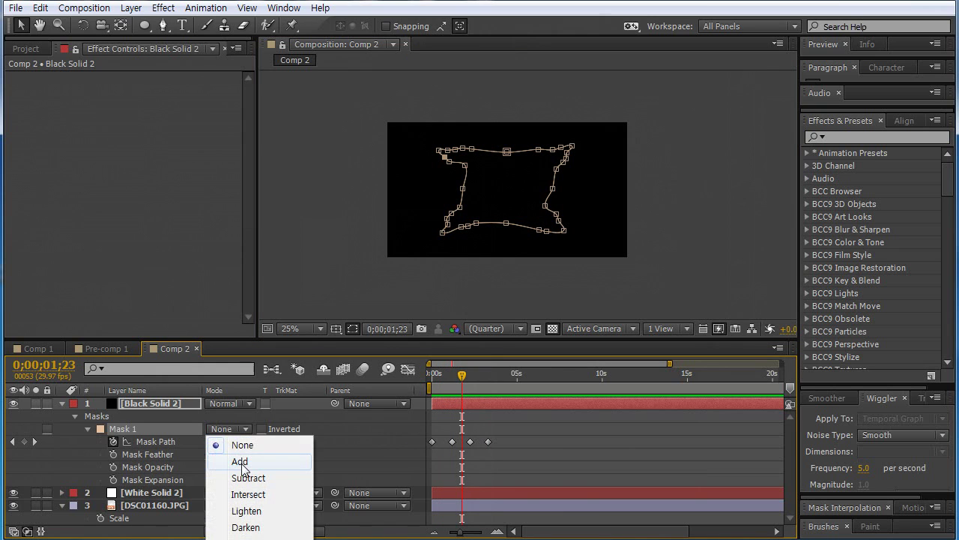
{"action": "left_click", "coordinate": [239, 460]}
{"action": "left_click_drag", "start_coordinate": [447, 376], "coordinate": [468, 379]}
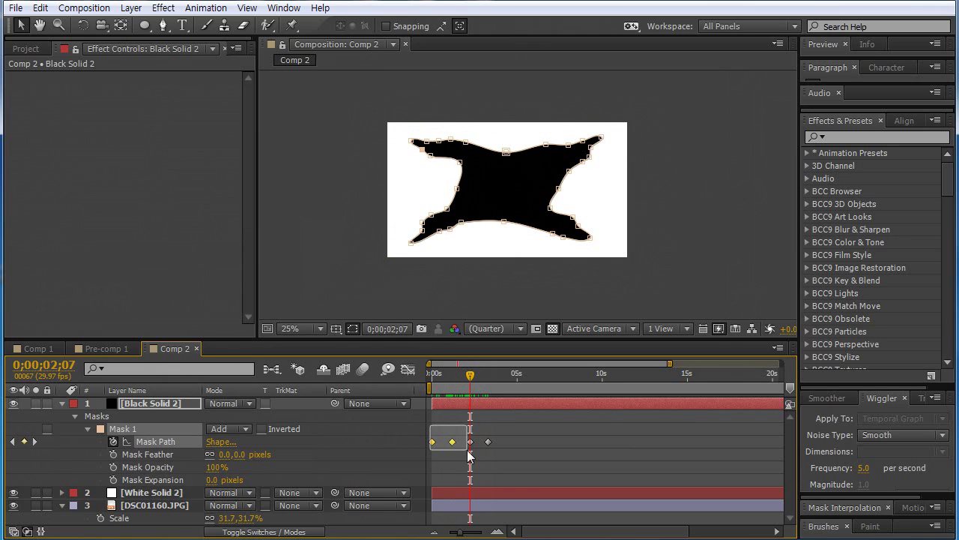
- Compress the first three Mask Path keyframes so the third falls at 0;00;01;20, and check the faster growth
{"action": "left_click_drag", "start_coordinate": [430, 425], "coordinate": [462, 450]}
{"action": "mouse_move", "coordinate": [455, 380]}
{"action": "left_mouse_down"}
{"action": "mouse_move", "coordinate": [444, 378]}
{"action": "mouse_move", "coordinate": [488, 383]}
{"action": "left_mouse_up"}
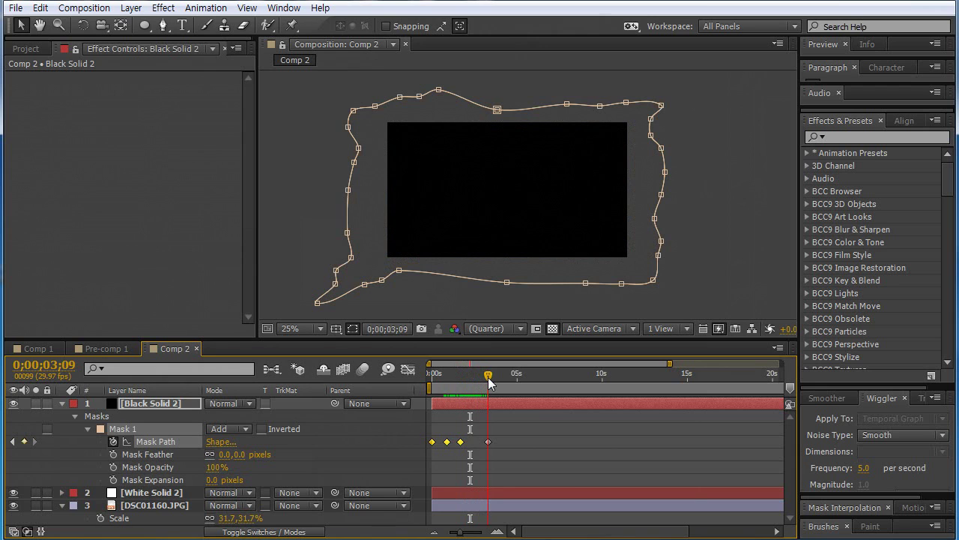
{"action": "mouse_move", "coordinate": [488, 382]}
{"action": "left_mouse_down"}
{"action": "mouse_move", "coordinate": [435, 395]}
{"action": "mouse_move", "coordinate": [459, 389]}
{"action": "left_mouse_up"}
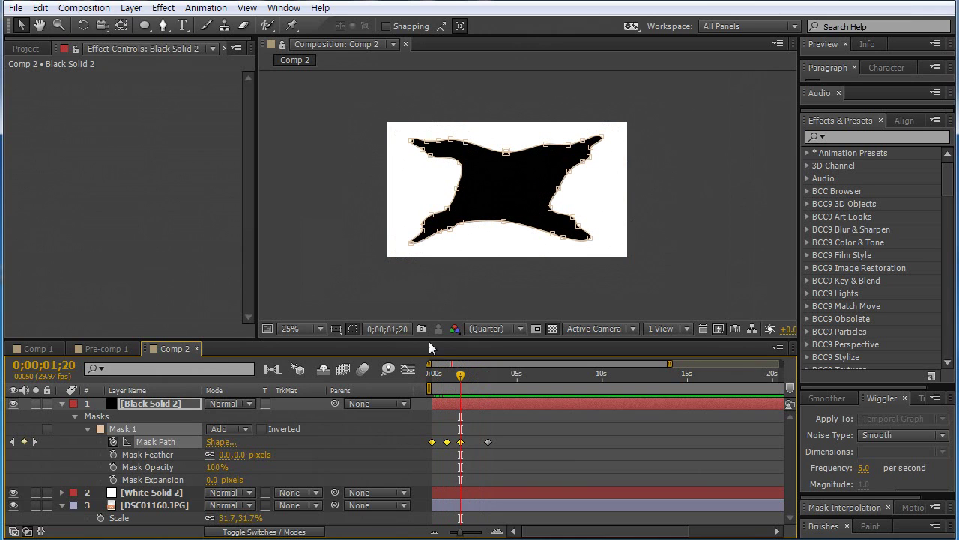
- Apply the Roughen Edges effect to the masked Black Solid 2 layer at 0;00;01;20
{"action": "double_click", "coordinate": [482, 247]}
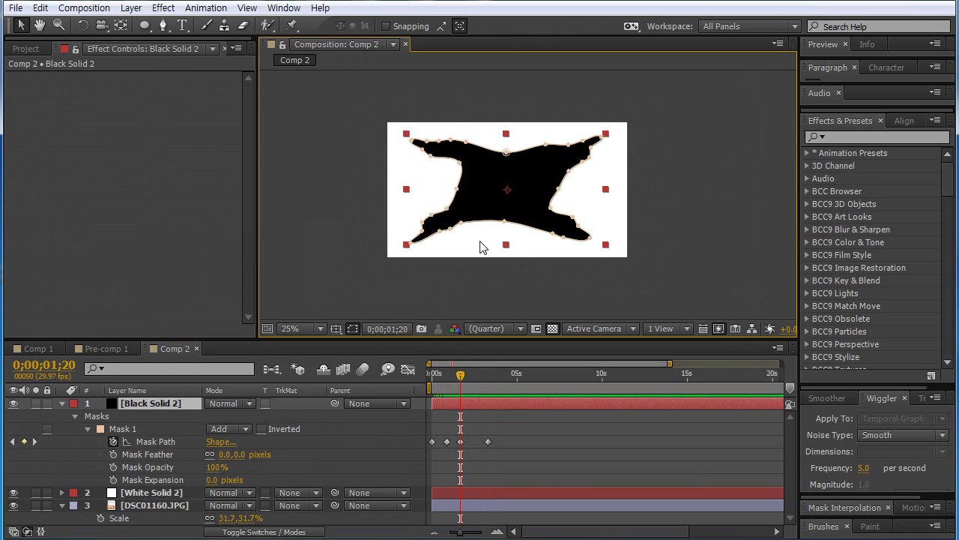
{"action": "key", "text": "period"}
{"action": "left_click_drag", "start_coordinate": [387, 256], "coordinate": [471, 187]}
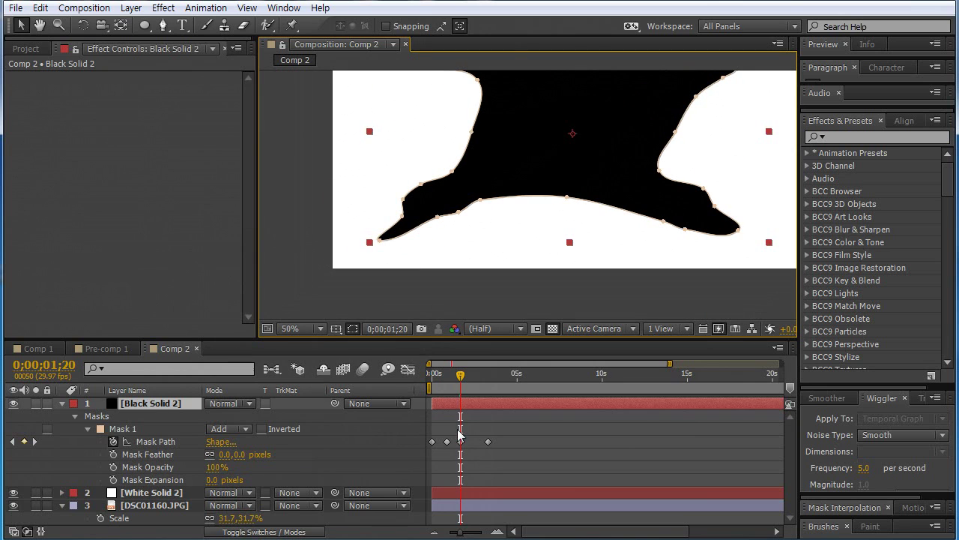
{"action": "key", "text": "comma"}
{"action": "key", "text": "period"}
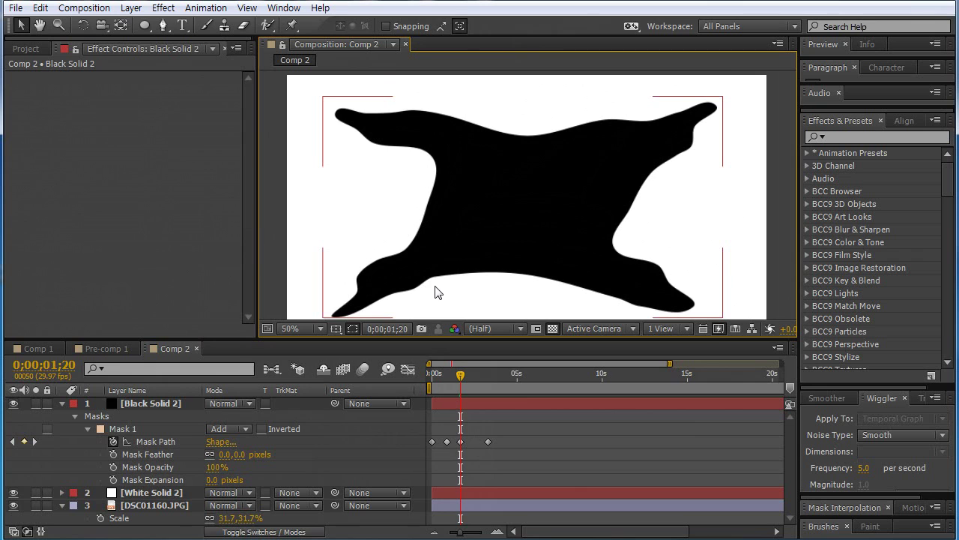
{"action": "left_click", "coordinate": [460, 442]}
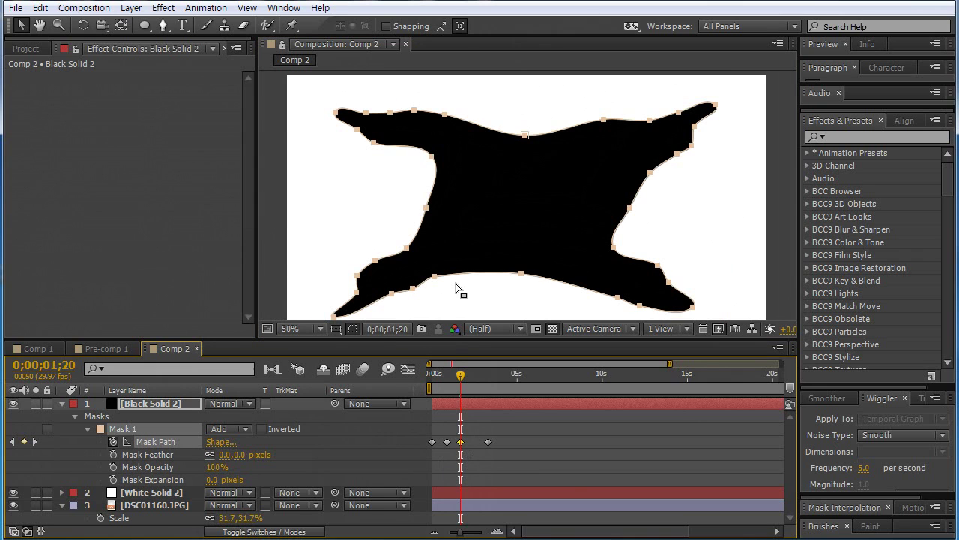
{"action": "left_click_drag", "start_coordinate": [456, 285], "coordinate": [463, 274]}
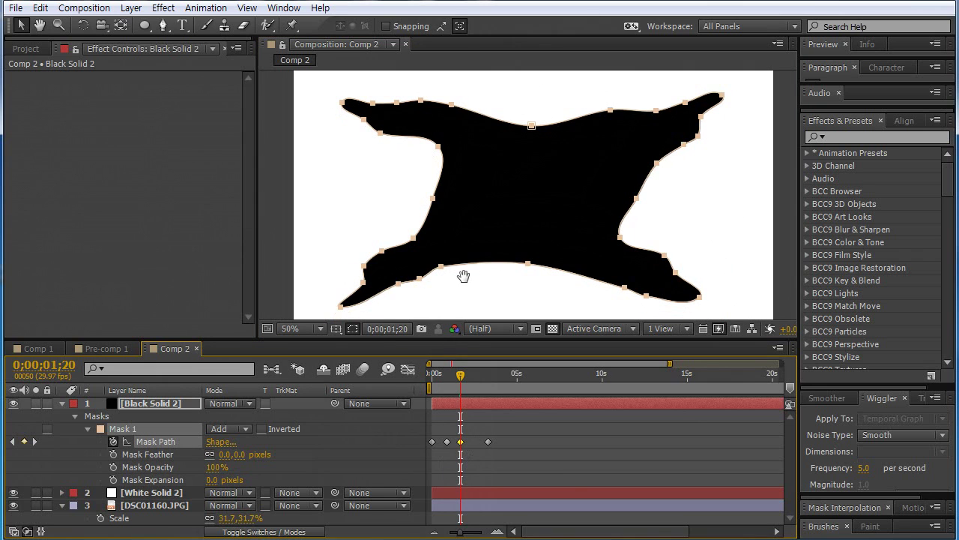
{"action": "right_click", "coordinate": [461, 210]}
{"action": "mouse_move", "coordinate": [499, 342]}
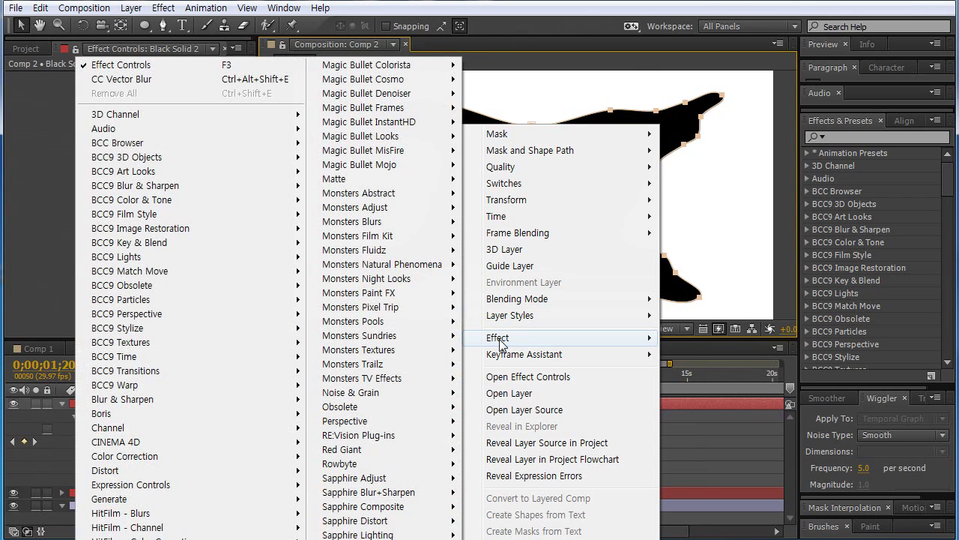
{"action": "mouse_move", "coordinate": [198, 487]}
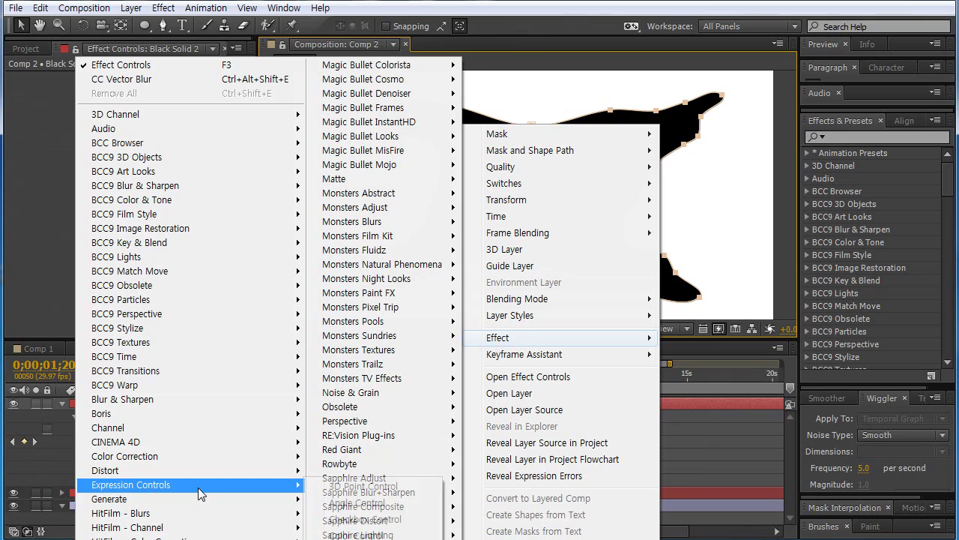
{"action": "mouse_move", "coordinate": [194, 506]}
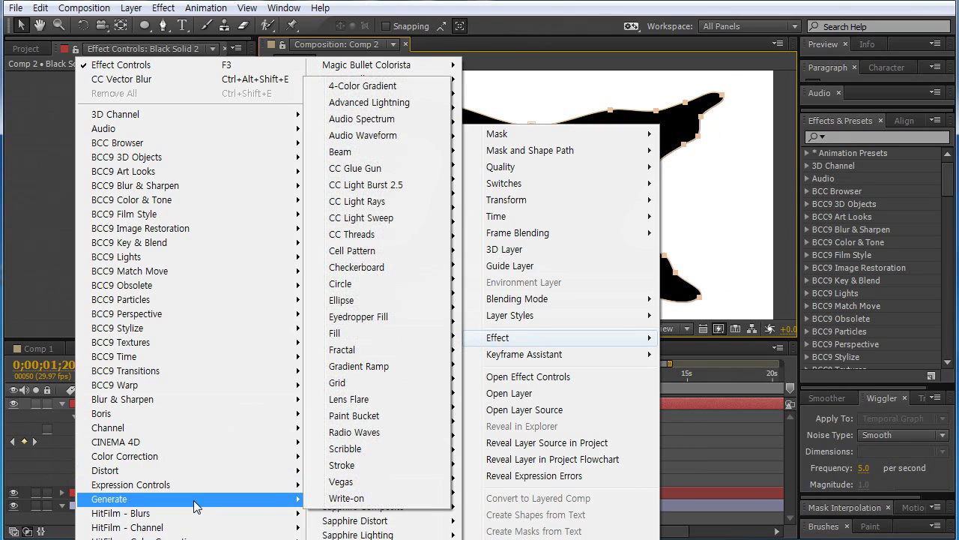
{"action": "mouse_move", "coordinate": [353, 483]}
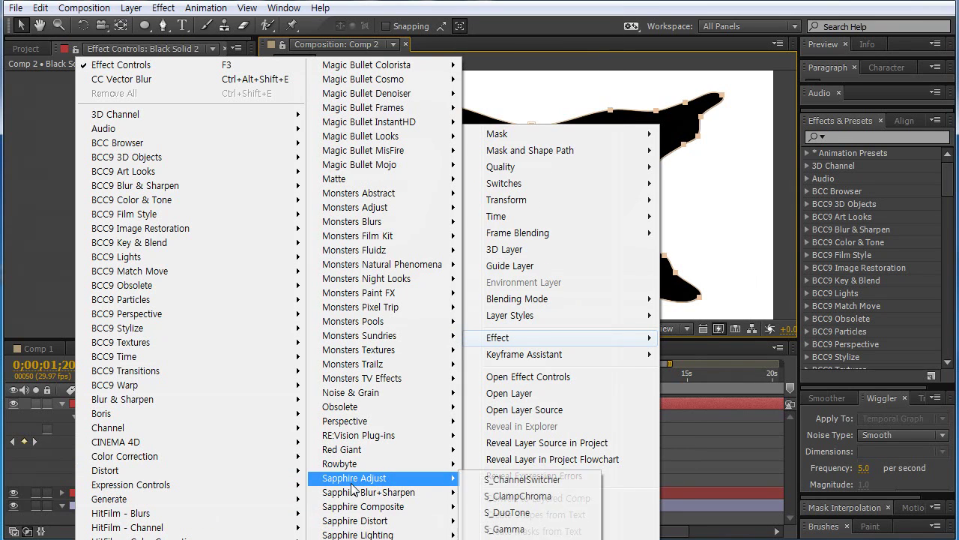
{"action": "mouse_move", "coordinate": [352, 536]}
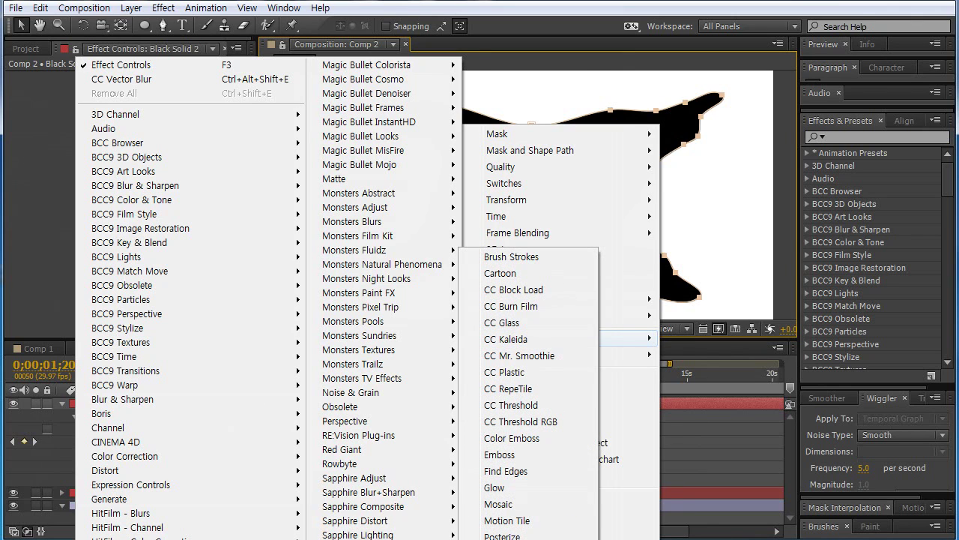
{"action": "left_click", "coordinate": [509, 538]}
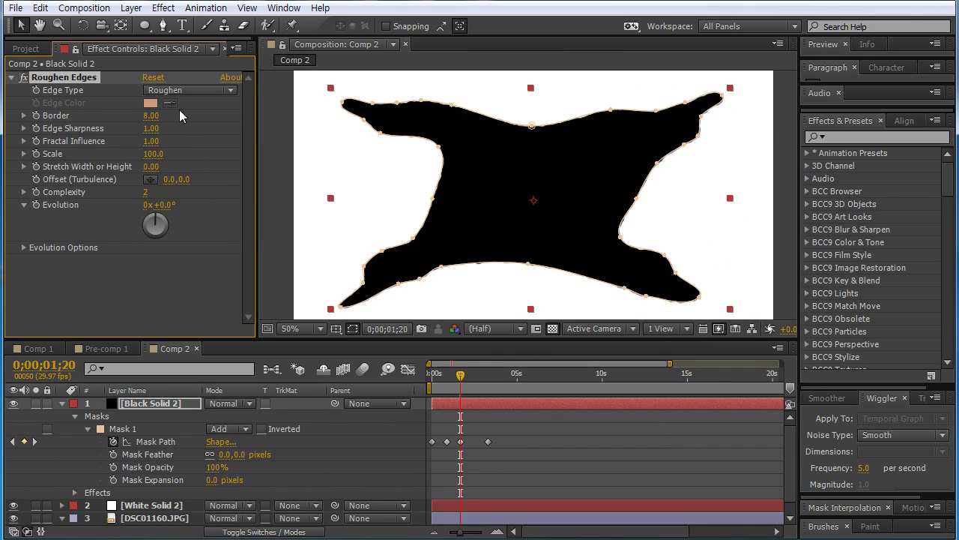
- Try the Roughen Color edge type with dark grey edge color 373737 in the Roughen Edges effect
{"action": "left_click", "coordinate": [194, 91]}
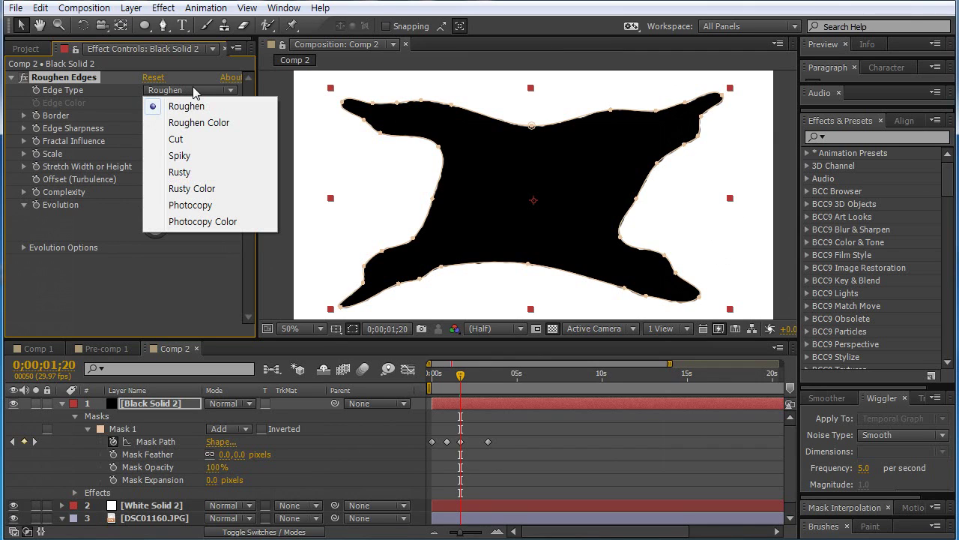
{"action": "left_click", "coordinate": [198, 124]}
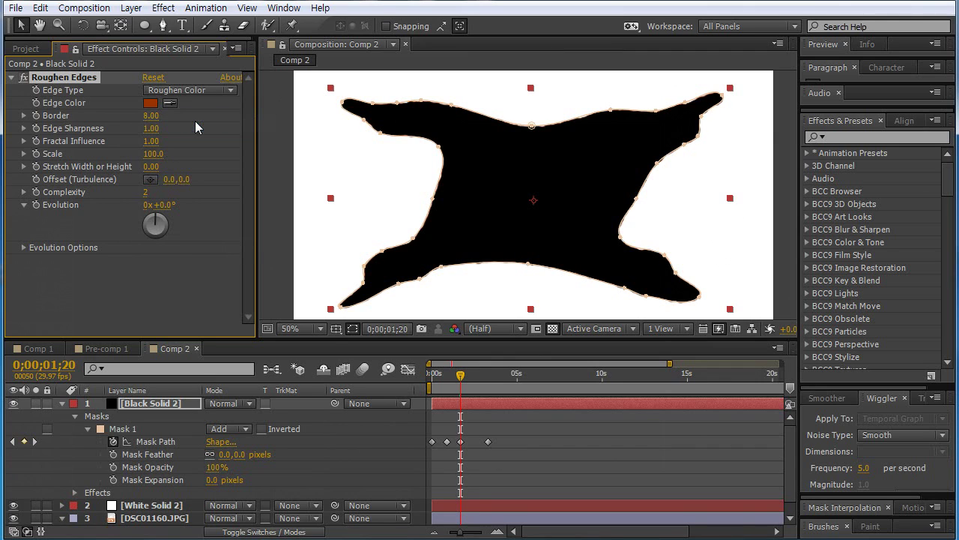
{"action": "key", "text": "period"}
{"action": "left_click_drag", "start_coordinate": [287, 145], "coordinate": [454, 203]}
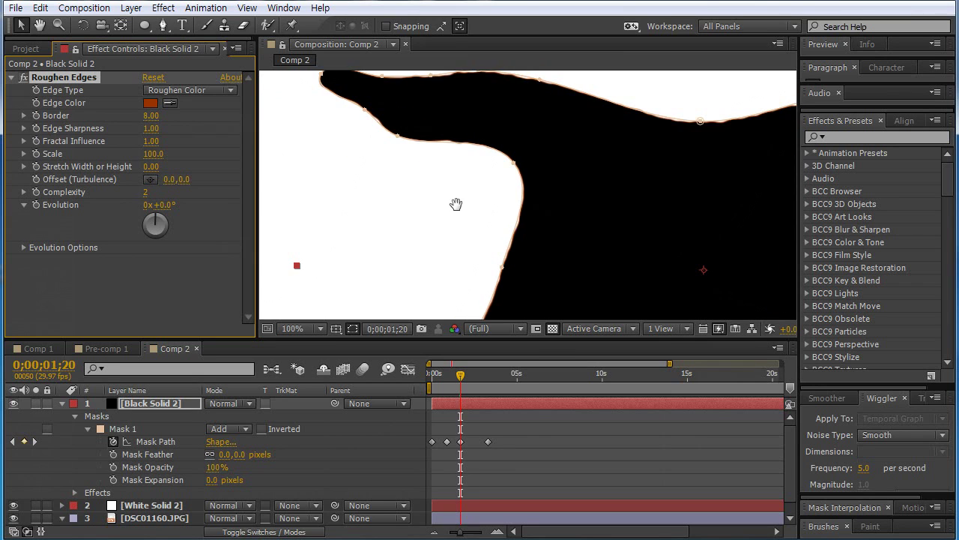
{"action": "scroll", "coordinate": [374, 181], "scroll_direction": "up", "scroll_amount": 1}
{"action": "key", "text": "comma"}
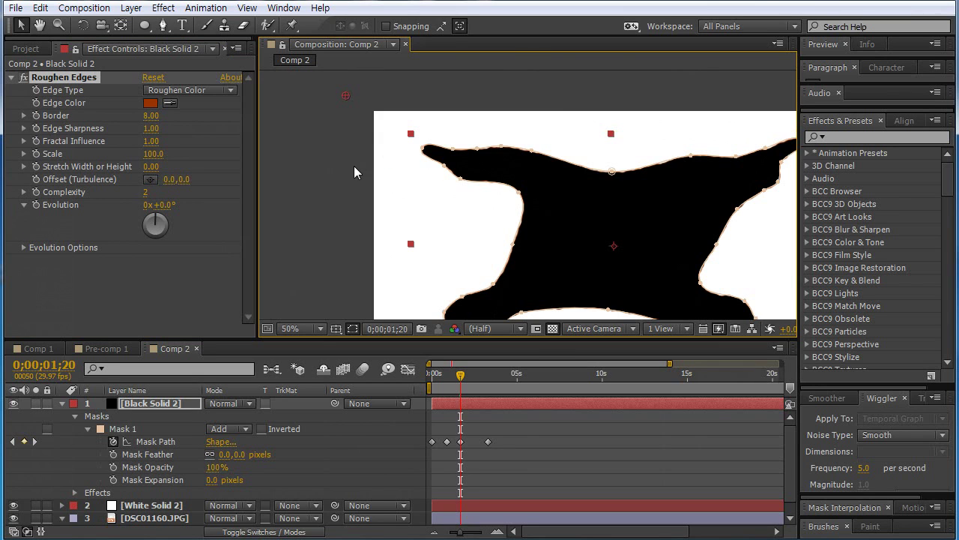
{"action": "left_click", "coordinate": [151, 103]}
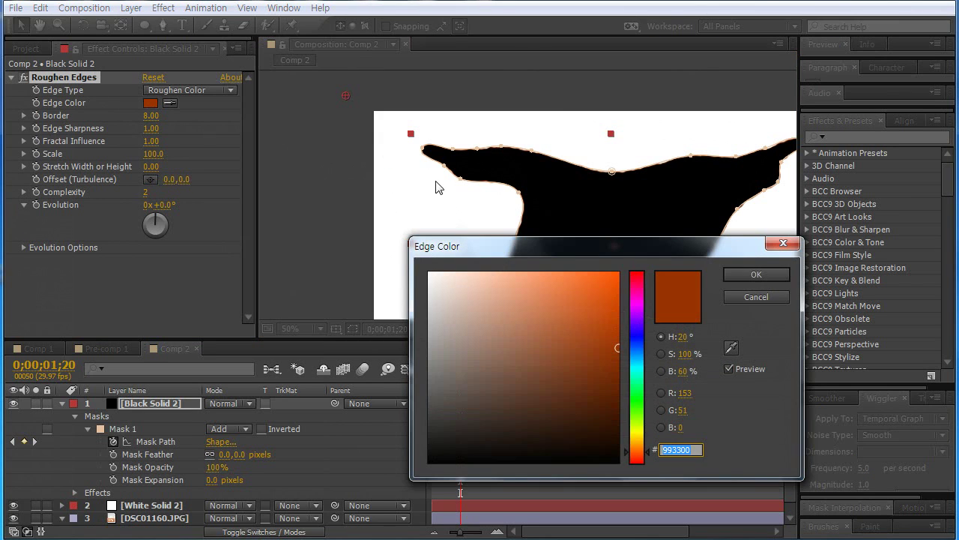
{"action": "mouse_move", "coordinate": [430, 412]}
{"action": "left_mouse_down"}
{"action": "mouse_move", "coordinate": [425, 428]}
{"action": "mouse_move", "coordinate": [421, 421]}
{"action": "left_mouse_up"}
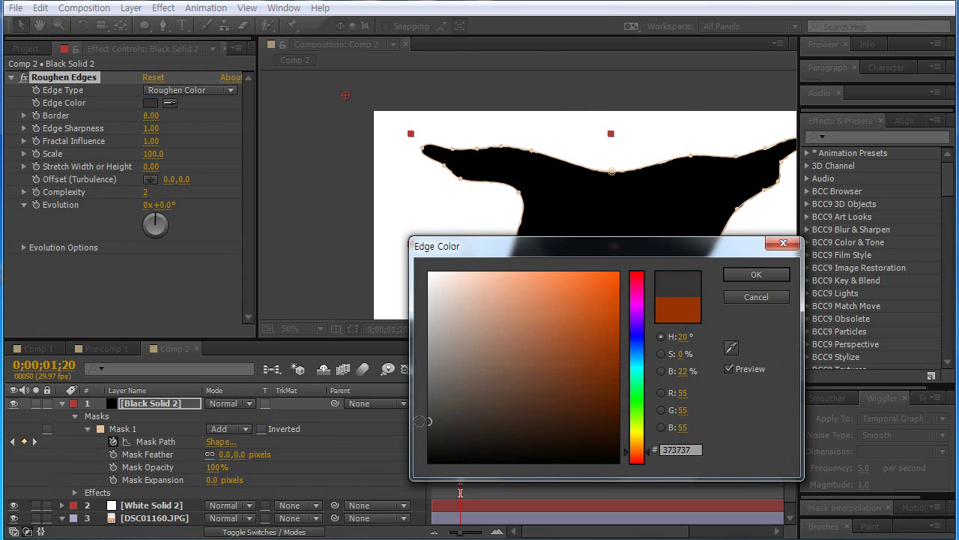
{"action": "left_click", "coordinate": [742, 275]}
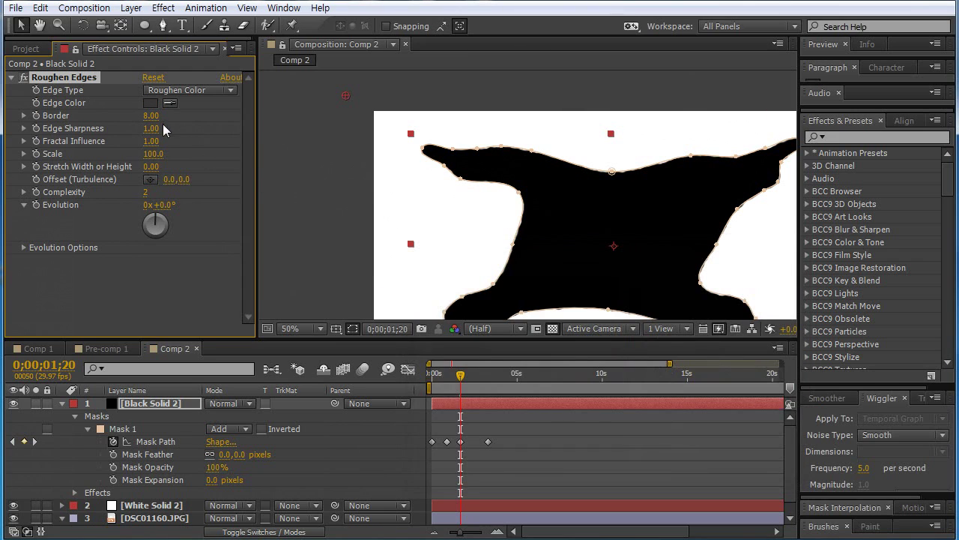
- Try a Border of 35.80 with an Edge Sharpness of 0.24, and reset the Roughen Edges effect
{"action": "left_click_drag", "start_coordinate": [152, 122], "coordinate": [408, 149]}
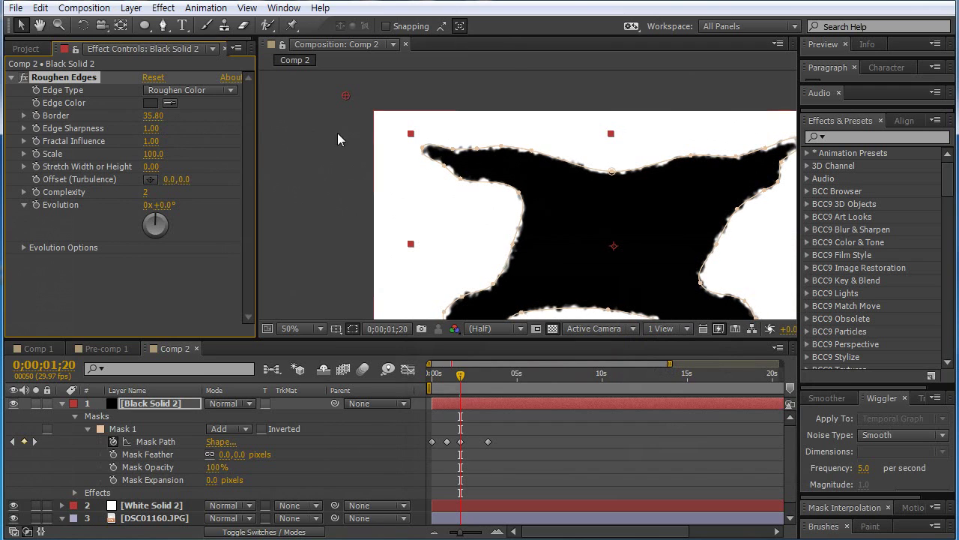
{"action": "left_click_drag", "start_coordinate": [153, 129], "coordinate": [21, 128]}
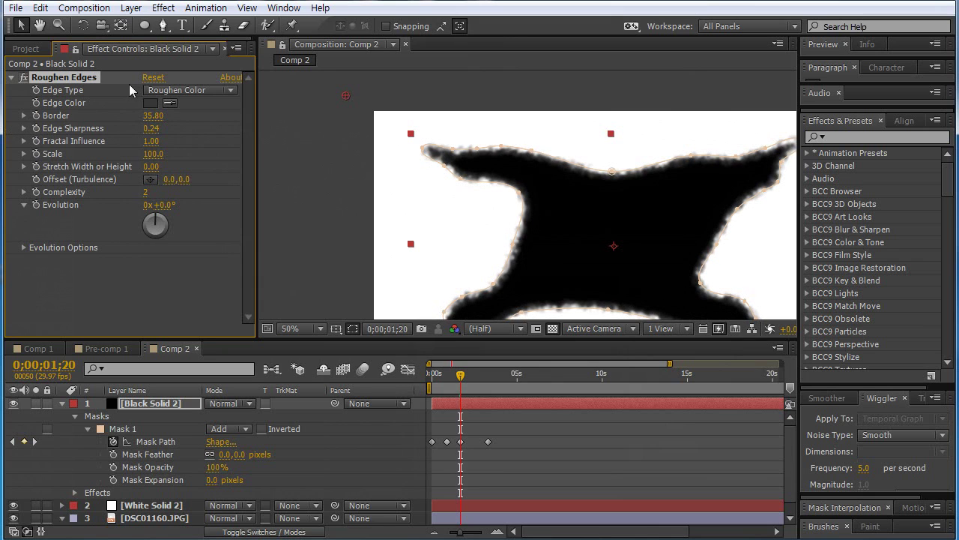
{"action": "left_click", "coordinate": [153, 77]}
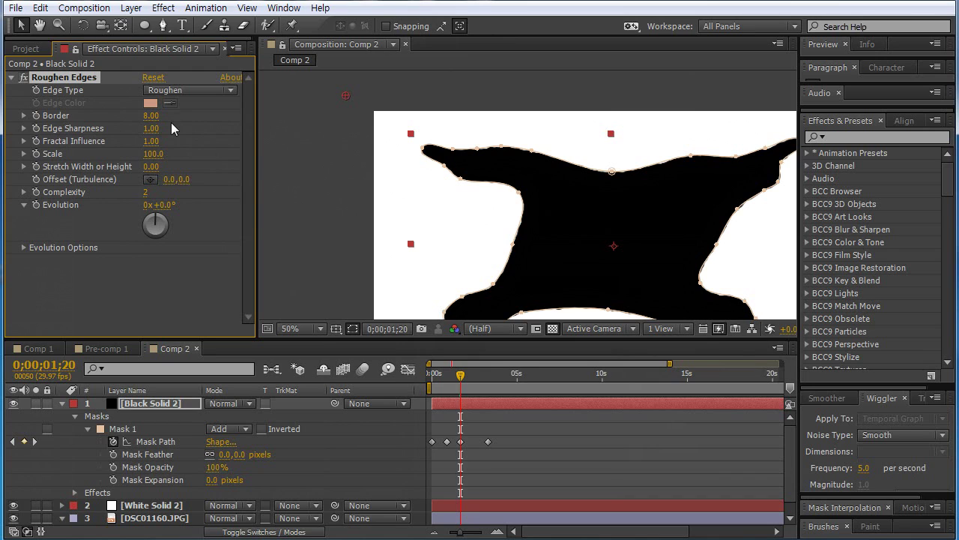
- Set Roughen Edges to Border 48.20, Edge Sharpness 0.35 and edge type Roughen Color with dark grey edge color 232323
{"action": "left_click_drag", "start_coordinate": [153, 136], "coordinate": [455, 129]}
{"action": "left_click", "coordinate": [199, 92]}
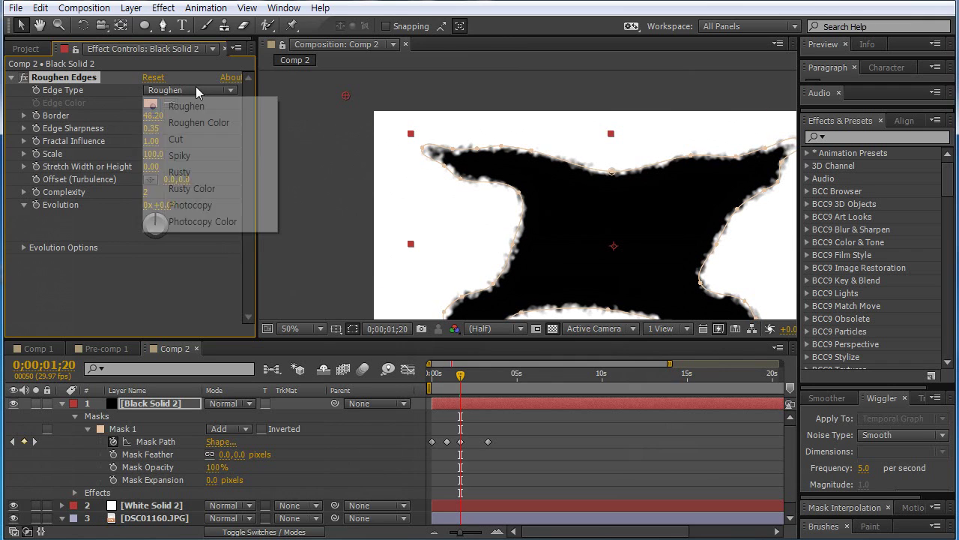
{"action": "left_click", "coordinate": [204, 131]}
{"action": "left_click", "coordinate": [151, 102]}
{"action": "left_click", "coordinate": [427, 412]}
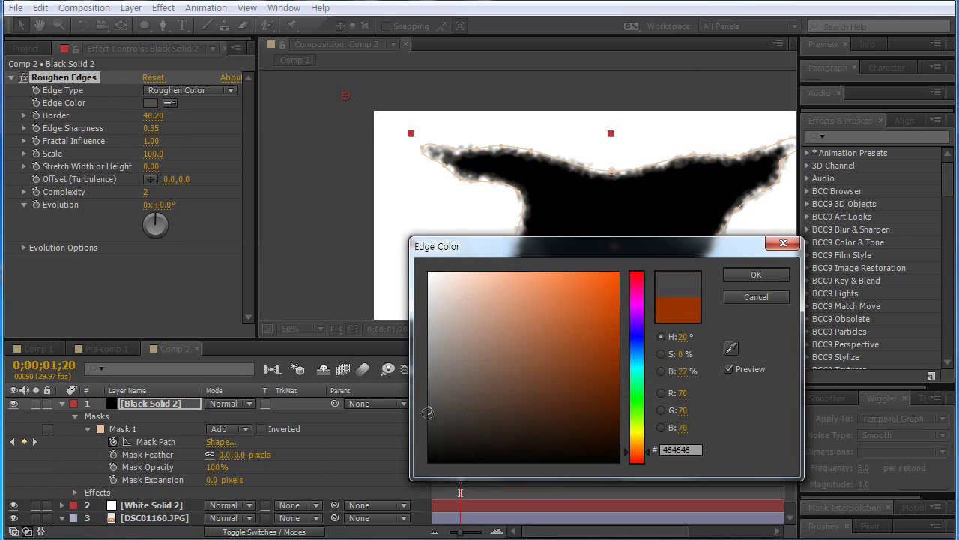
{"action": "left_click_drag", "start_coordinate": [427, 412], "coordinate": [431, 436]}
{"action": "key", "text": "Return"}
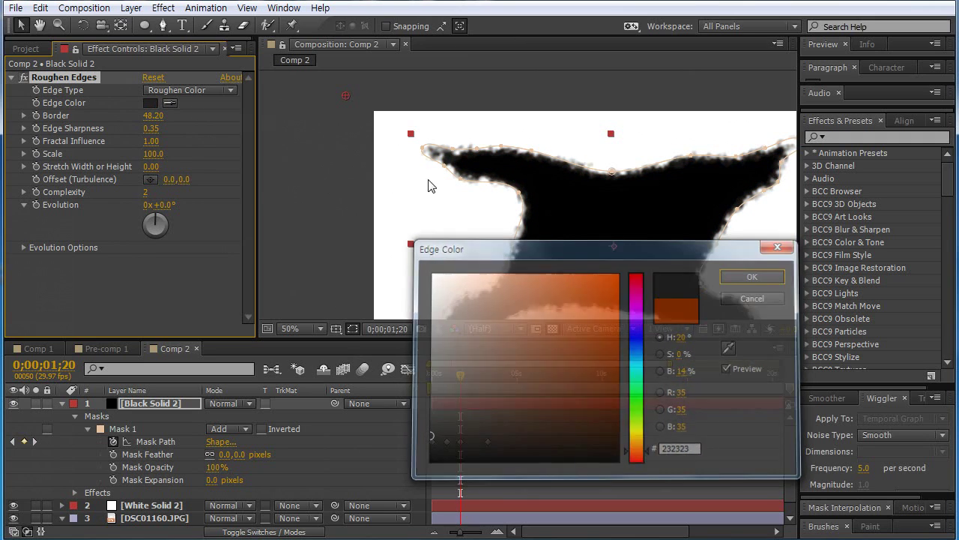
- Set the Roughen Edges Fractal Influence to 0.66 and Edge Sharpness to 0.10
{"action": "left_click_drag", "start_coordinate": [153, 128], "coordinate": [88, 141]}
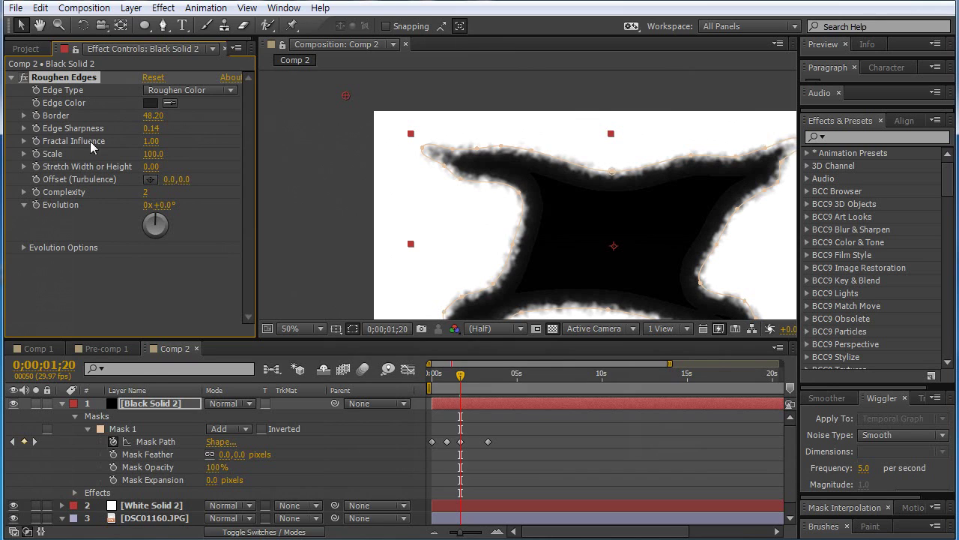
{"action": "left_click_drag", "start_coordinate": [476, 225], "coordinate": [377, 188]}
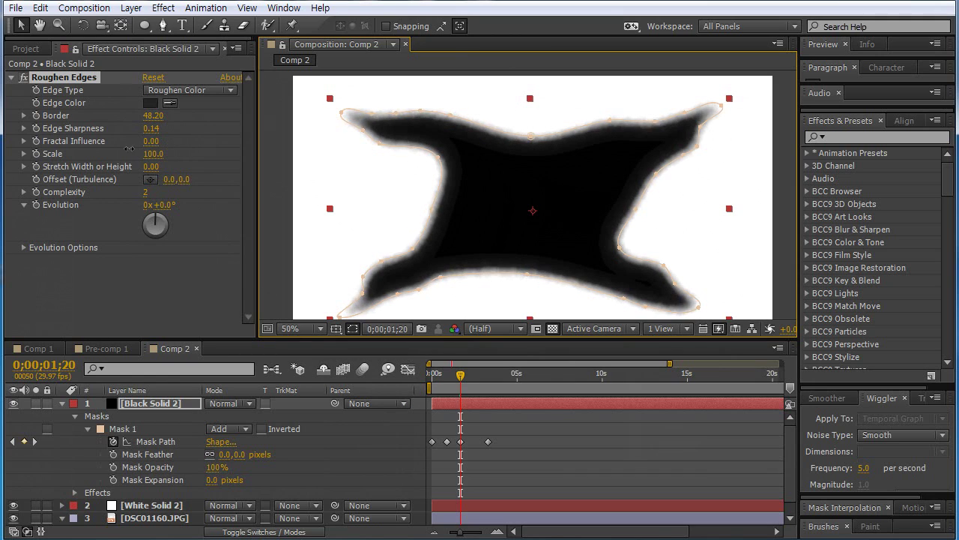
{"action": "left_click_drag", "start_coordinate": [150, 141], "coordinate": [160, 170]}
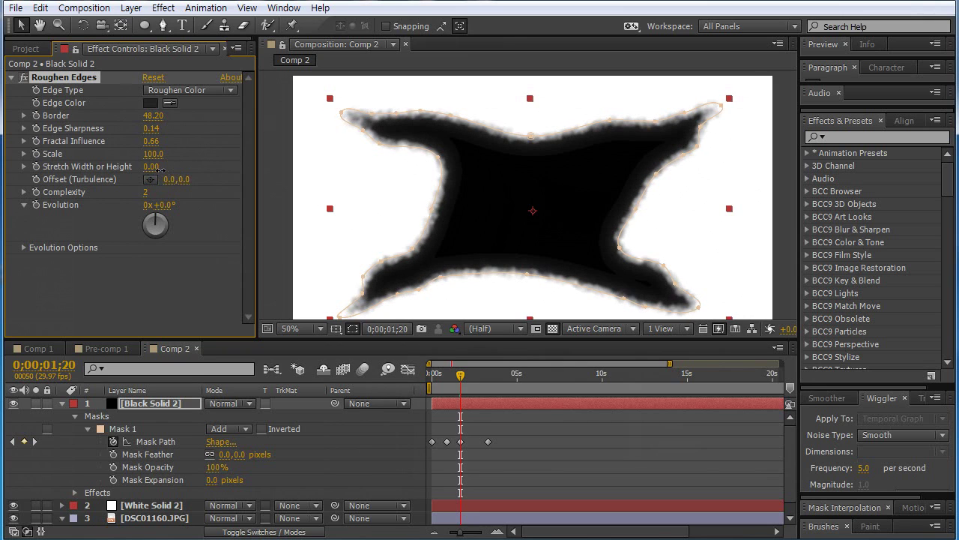
{"action": "mouse_move", "coordinate": [152, 129]}
{"action": "left_mouse_down"}
{"action": "mouse_move", "coordinate": [162, 139]}
{"action": "mouse_move", "coordinate": [151, 133]}
{"action": "left_mouse_up"}
- At 0;00;02;03, delete the Mask 1 vertex on the underside of the lower-left spike
{"action": "left_click_drag", "start_coordinate": [461, 375], "coordinate": [470, 382]}
{"action": "key", "text": "comma"}
{"action": "left_click", "coordinate": [383, 252]}
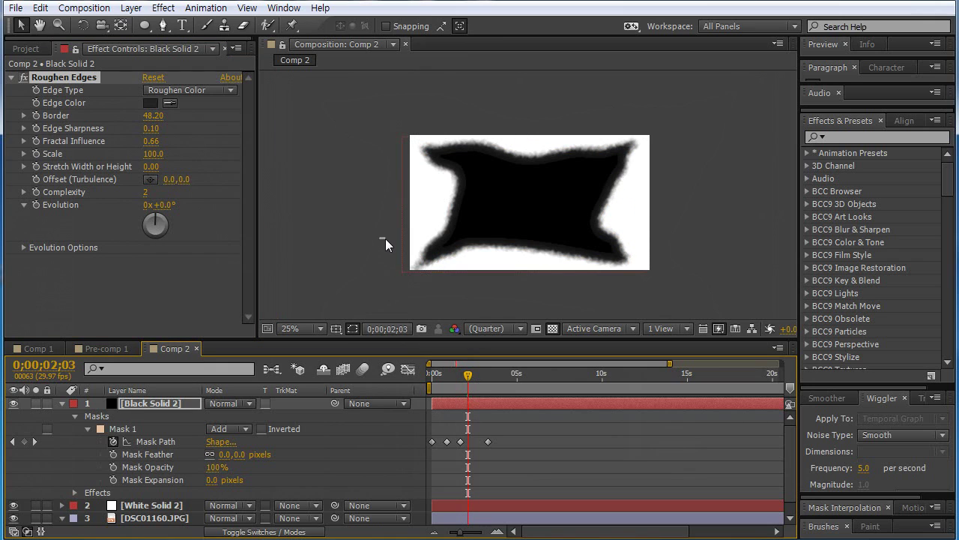
{"action": "left_click", "coordinate": [445, 257]}
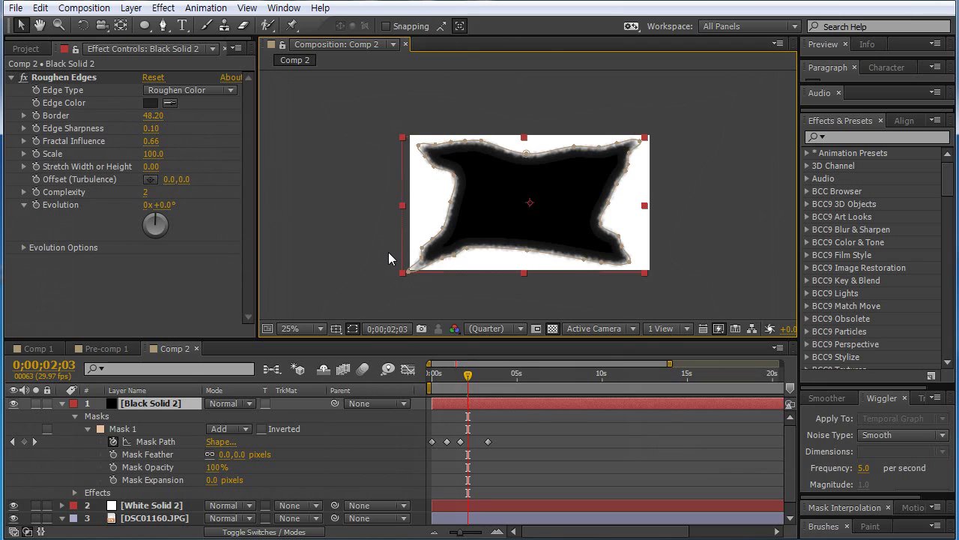
{"action": "key", "text": "g"}
{"action": "left_click_drag", "start_coordinate": [387, 244], "coordinate": [457, 278]}
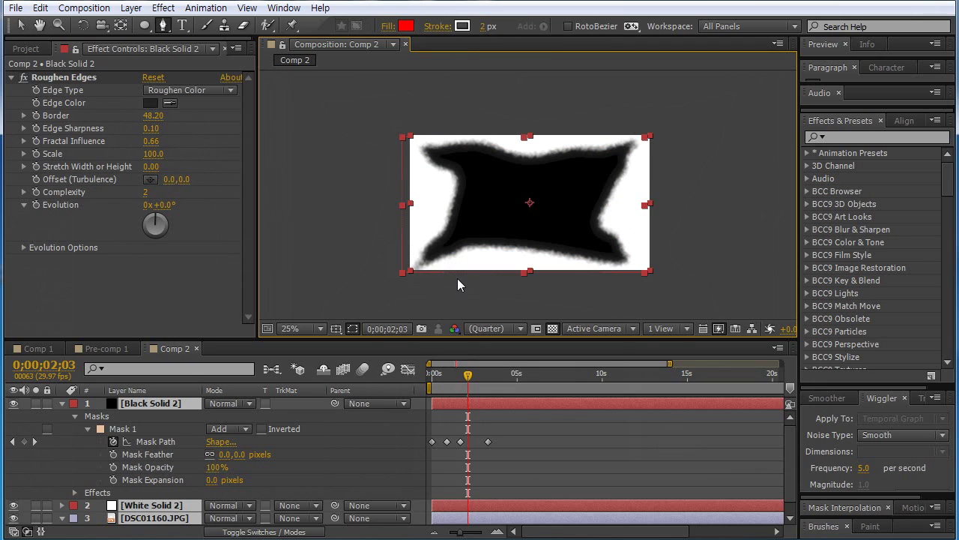
{"action": "left_click", "coordinate": [124, 432]}
{"action": "key", "text": "period"}
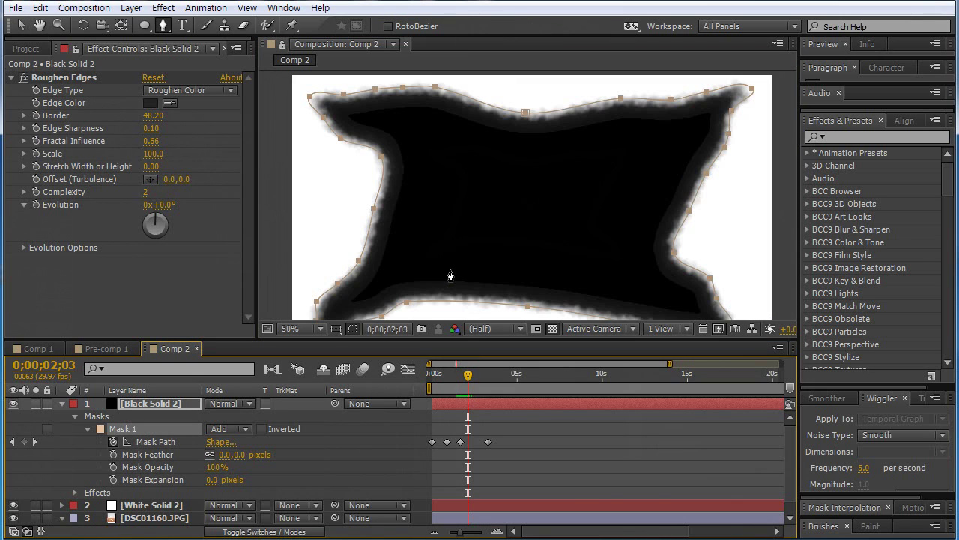
{"action": "left_click_drag", "start_coordinate": [359, 275], "coordinate": [454, 242]}
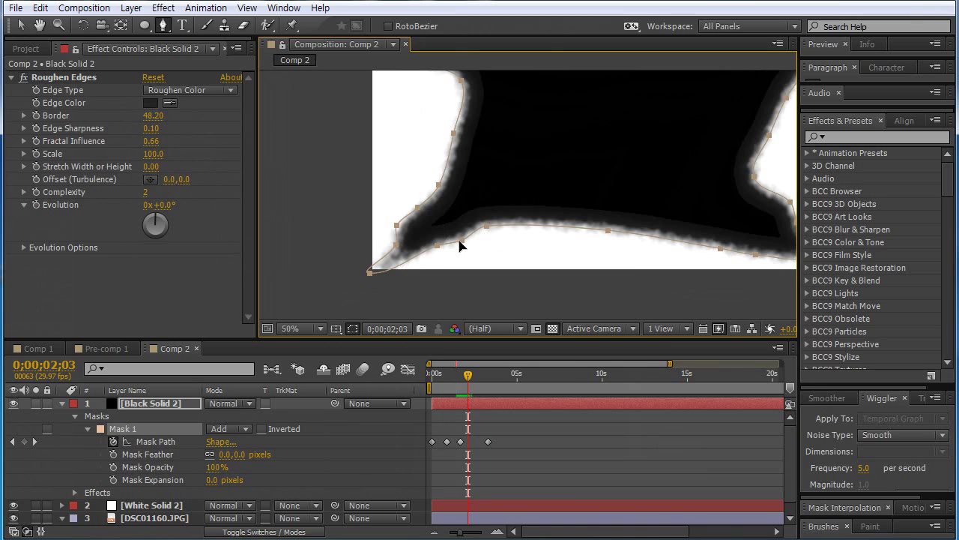
{"action": "left_click", "coordinate": [461, 242], "text": "ctrl"}
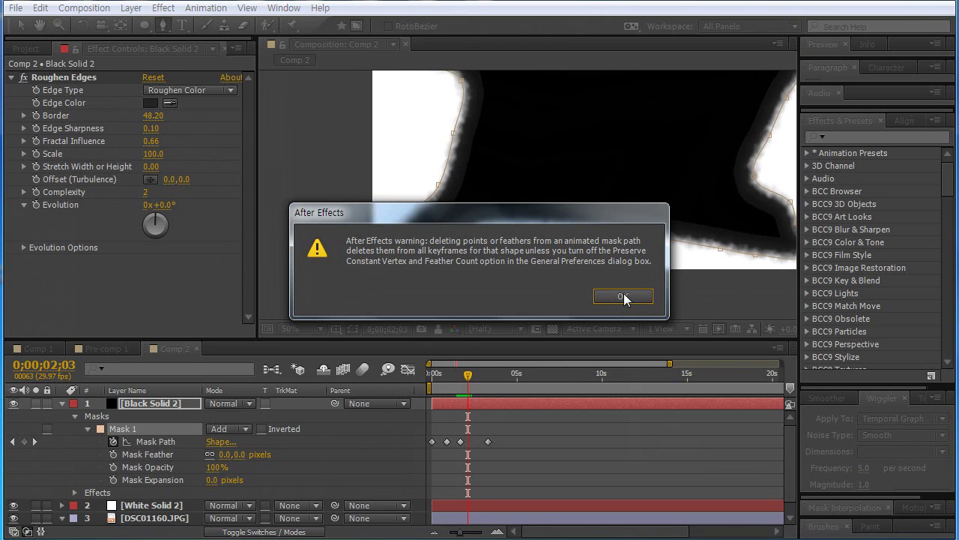
{"action": "left_click", "coordinate": [622, 296]}
- Pull the lower-left spike's mask vertices well beyond the frame's corner and move the neighbouring vertices outward to widen its base
{"action": "left_click", "coordinate": [460, 238]}
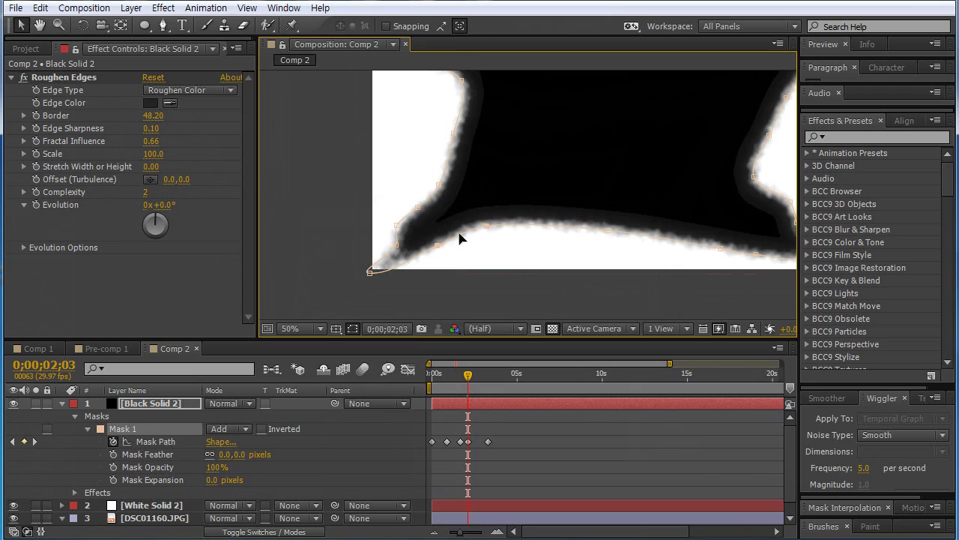
{"action": "key", "text": "g"}
{"action": "left_click", "coordinate": [461, 240]}
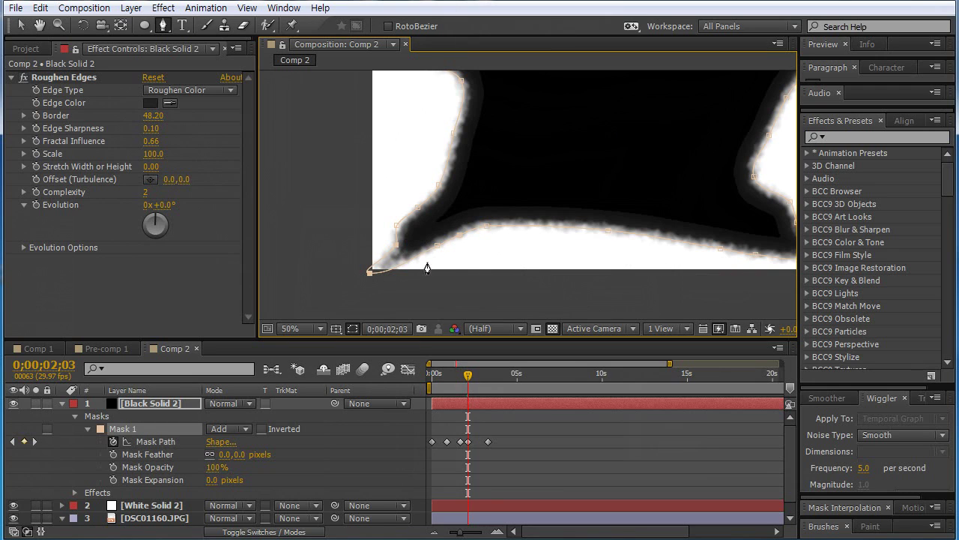
{"action": "left_click_drag", "start_coordinate": [332, 205], "coordinate": [466, 300]}
{"action": "left_click", "coordinate": [370, 272], "text": "ctrl"}
{"action": "double_click", "coordinate": [437, 252]}
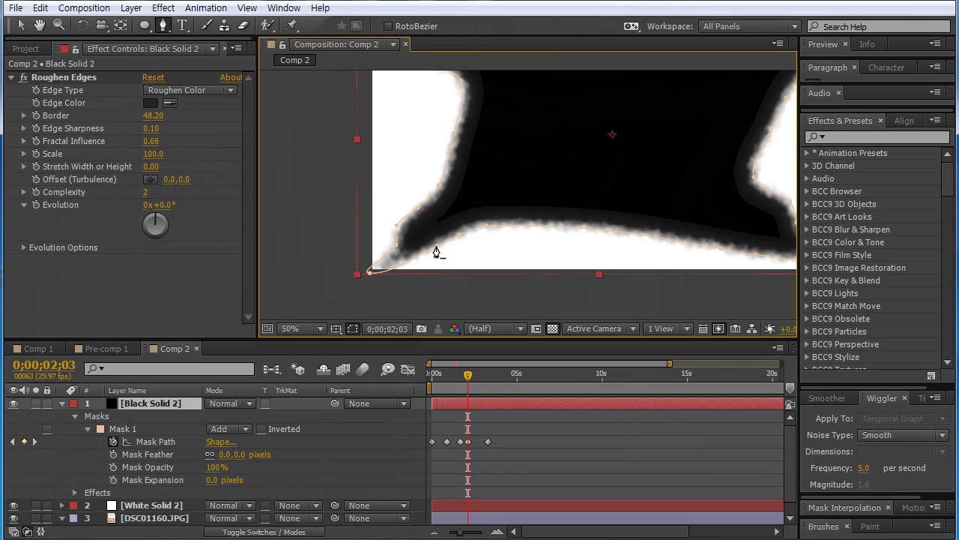
{"action": "key", "text": "Return"}
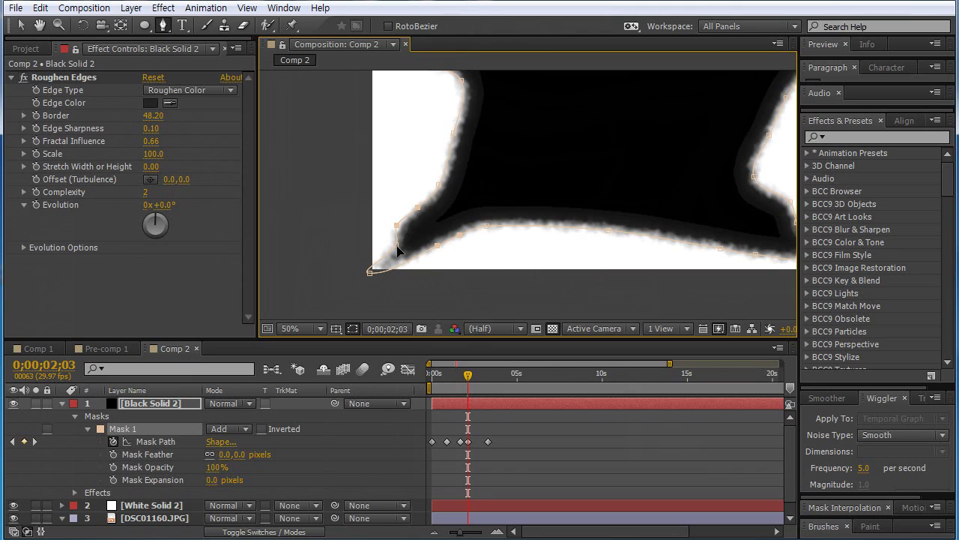
{"action": "key", "text": "comma"}
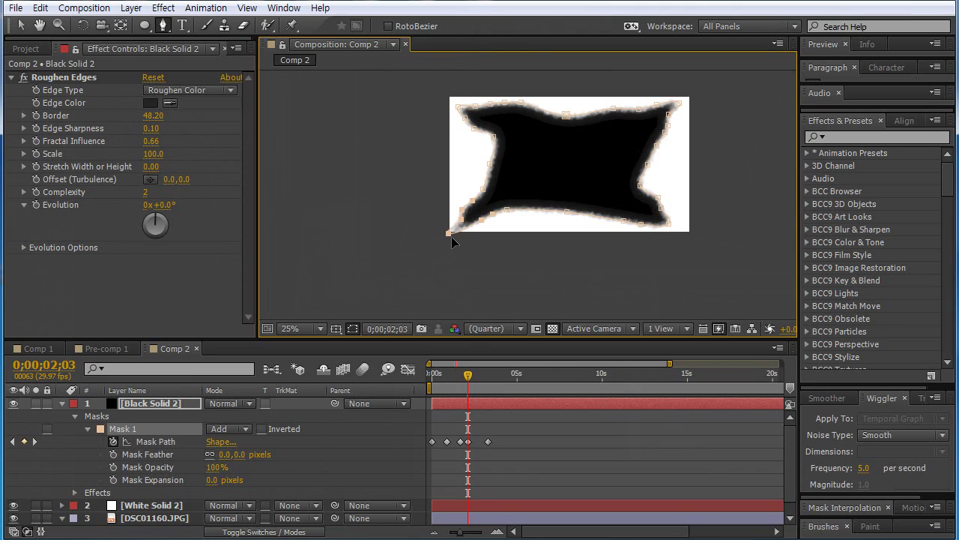
{"action": "left_click_drag", "start_coordinate": [448, 235], "coordinate": [404, 254]}
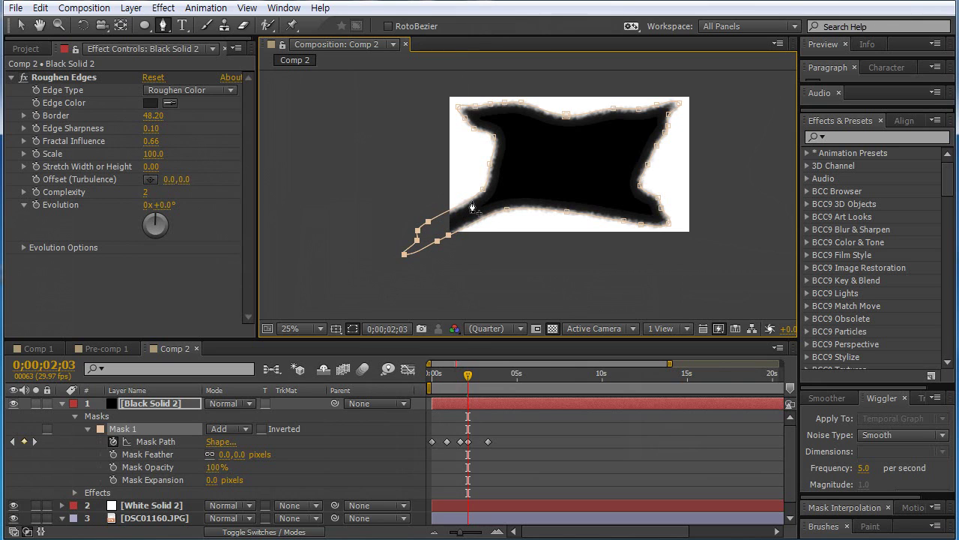
{"action": "left_click_drag", "start_coordinate": [482, 193], "coordinate": [489, 224]}
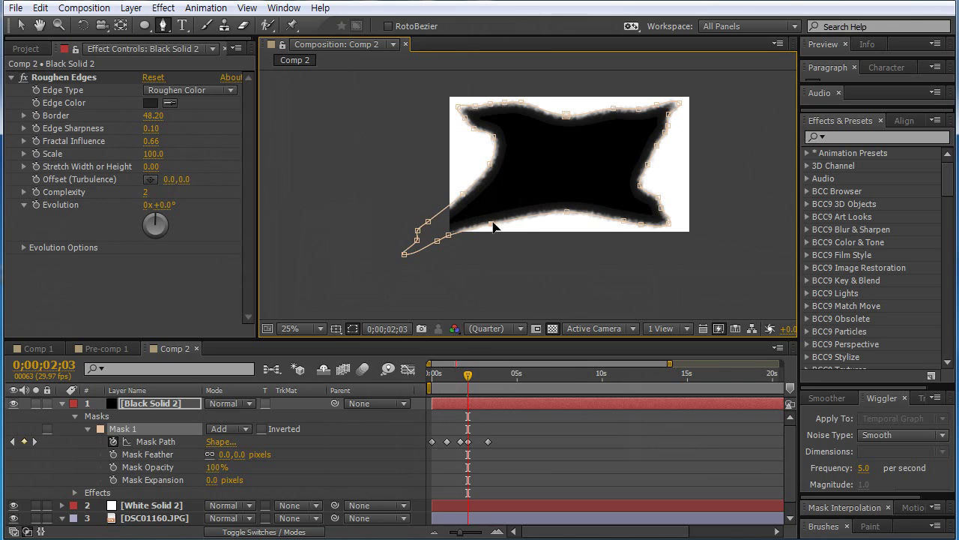
- Pull the lower-right spike's mask vertices outside the frame's bottom-right corner
{"action": "scroll", "coordinate": [675, 218], "scroll_direction": "up", "scroll_amount": 3}
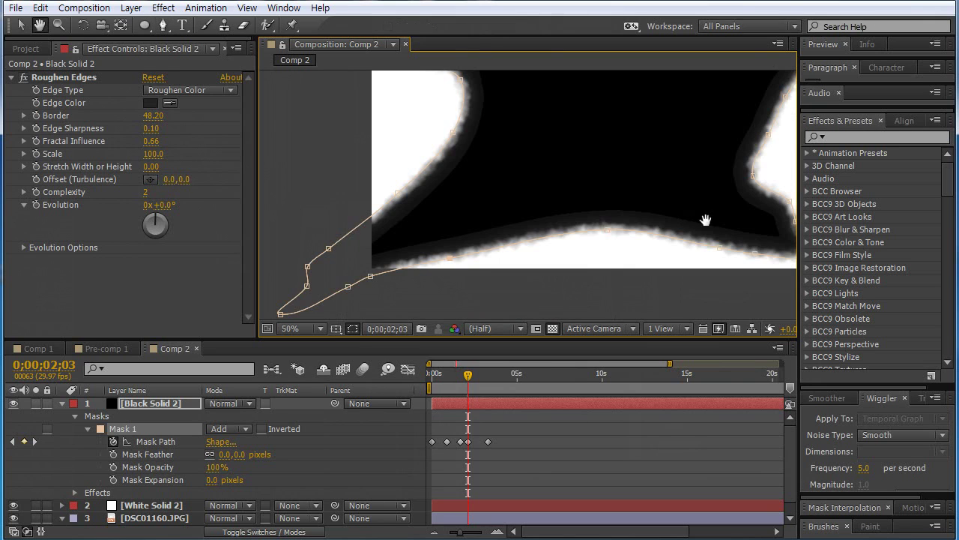
{"action": "scroll", "coordinate": [697, 217], "scroll_direction": "down", "scroll_amount": 1}
{"action": "left_click_drag", "start_coordinate": [592, 174], "coordinate": [774, 292]}
{"action": "key", "text": "space"}
{"action": "left_click_drag", "start_coordinate": [637, 210], "coordinate": [636, 236]}
{"action": "scroll", "coordinate": [636, 236], "scroll_direction": "down", "scroll_amount": 1}
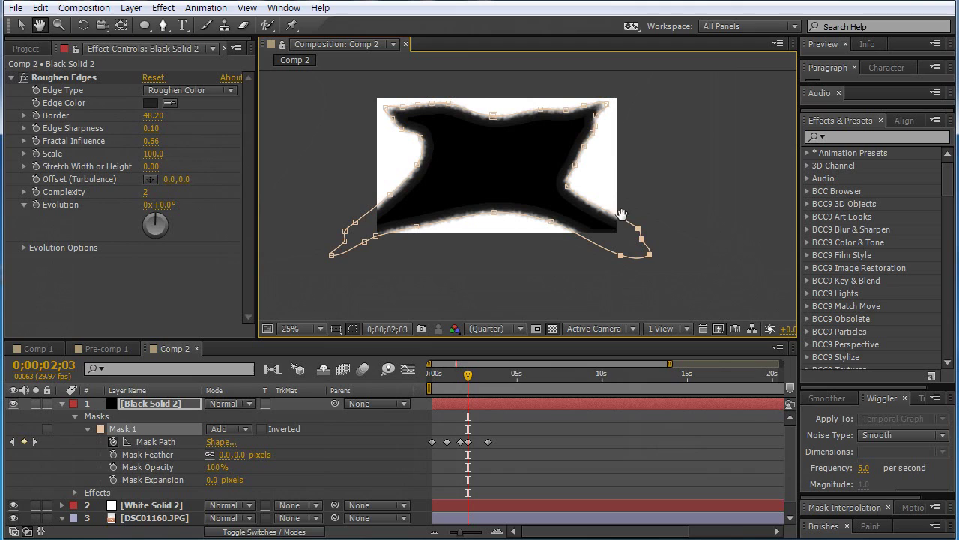
- Try to pull the upper-right spike's mask vertices beyond the frame's corner, undo the move and deselect everything
{"action": "left_click_drag", "start_coordinate": [610, 156], "coordinate": [584, 199]}
{"action": "key", "text": "g"}
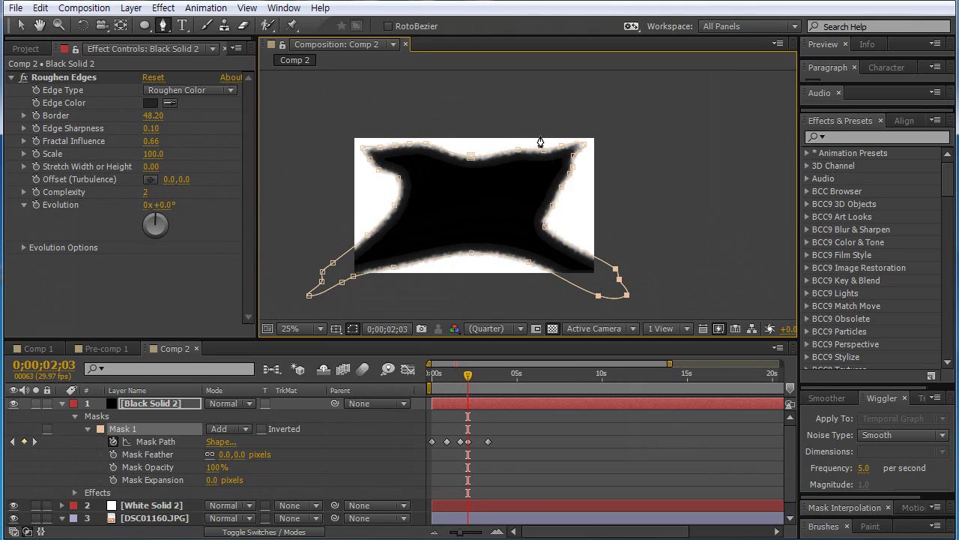
{"action": "left_click_drag", "start_coordinate": [542, 133], "coordinate": [626, 185]}
{"action": "left_click_drag", "start_coordinate": [586, 149], "coordinate": [627, 136]}
{"action": "key", "text": "ctrl+z"}
{"action": "key", "text": "ctrl+t"}
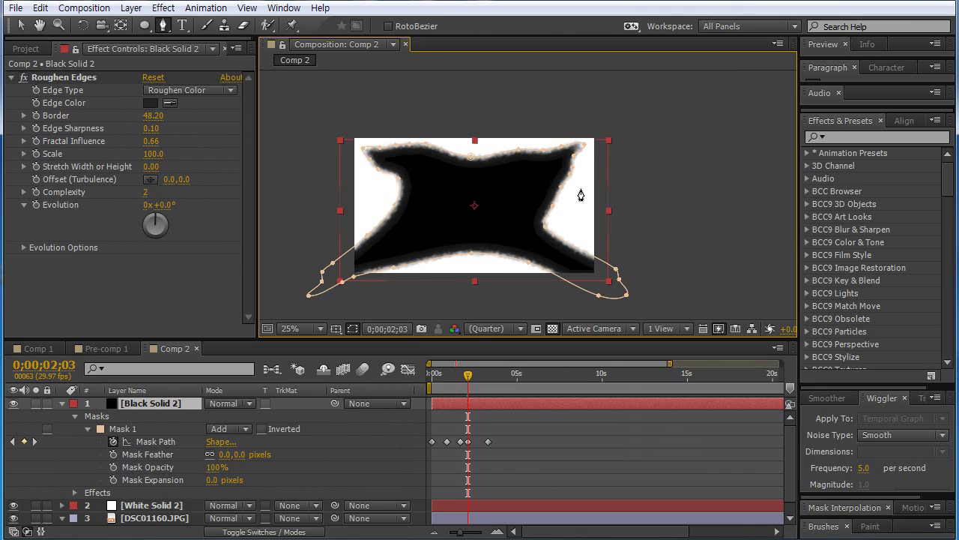
{"action": "key", "text": "F2"}
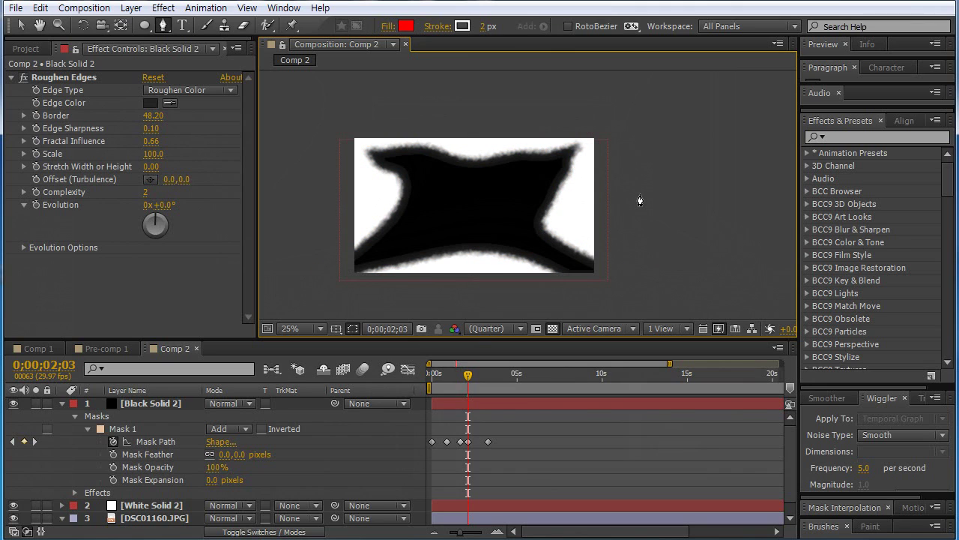
- Select Mask 1 on the black solid and pull the upper-right spike's vertices well beyond the frame's top-right corner
{"action": "key", "text": "v"}
{"action": "left_click", "coordinate": [565, 171]}
{"action": "left_click_drag", "start_coordinate": [540, 118], "coordinate": [603, 161]}
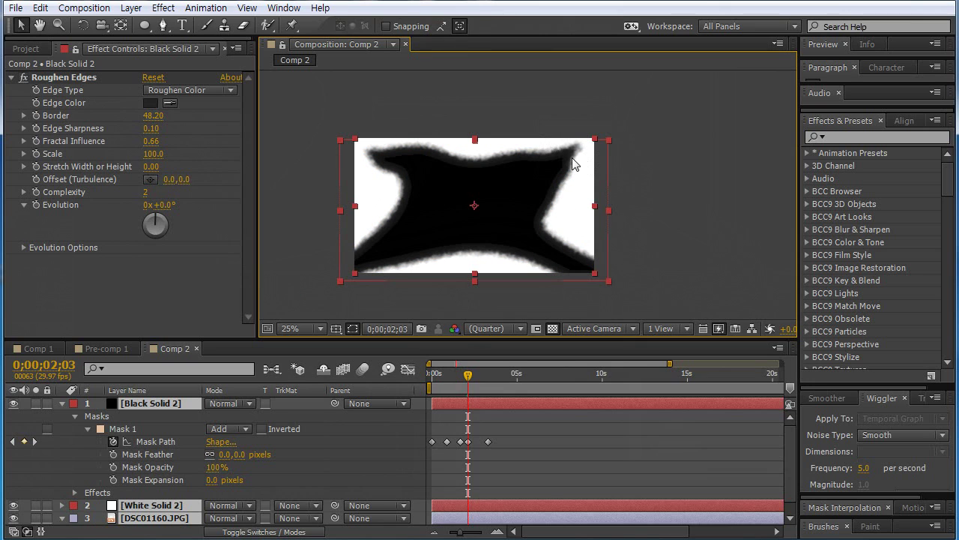
{"action": "left_click", "coordinate": [624, 203]}
{"action": "left_click", "coordinate": [123, 429]}
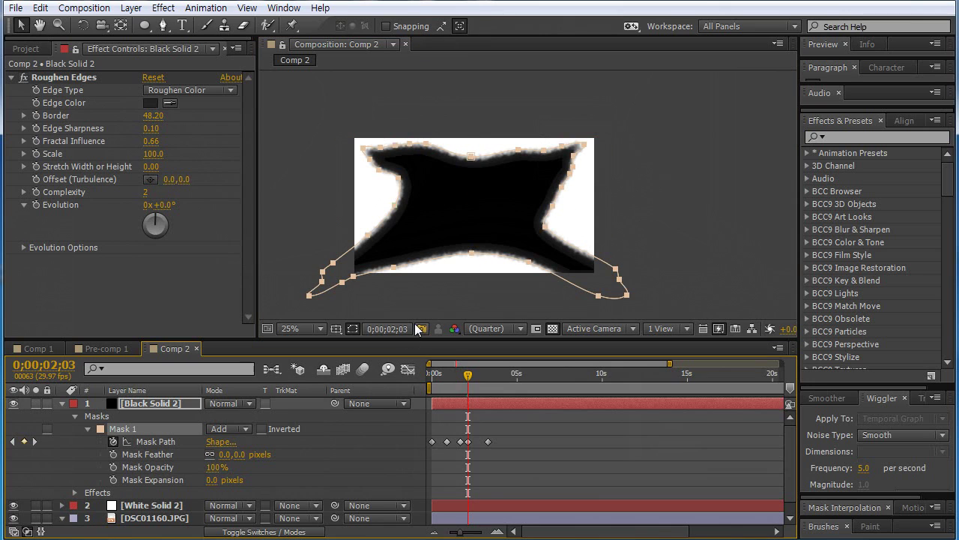
{"action": "scroll", "coordinate": [566, 187], "scroll_direction": "up", "scroll_amount": 2}
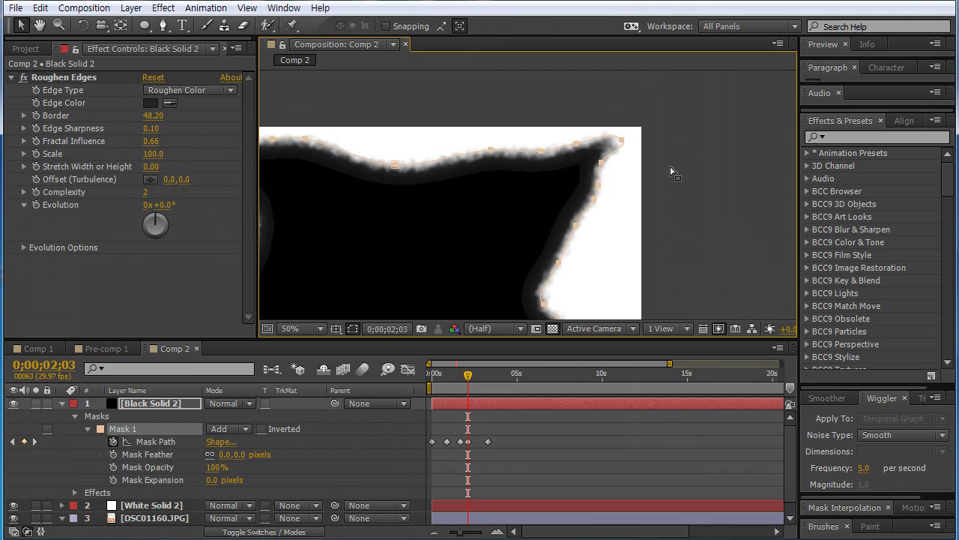
{"action": "left_click", "coordinate": [641, 165]}
{"action": "left_click", "coordinate": [621, 142]}
{"action": "left_click_drag", "start_coordinate": [557, 134], "coordinate": [639, 213]}
{"action": "left_click_drag", "start_coordinate": [559, 124], "coordinate": [716, 89]}
{"action": "key", "text": "comma"}
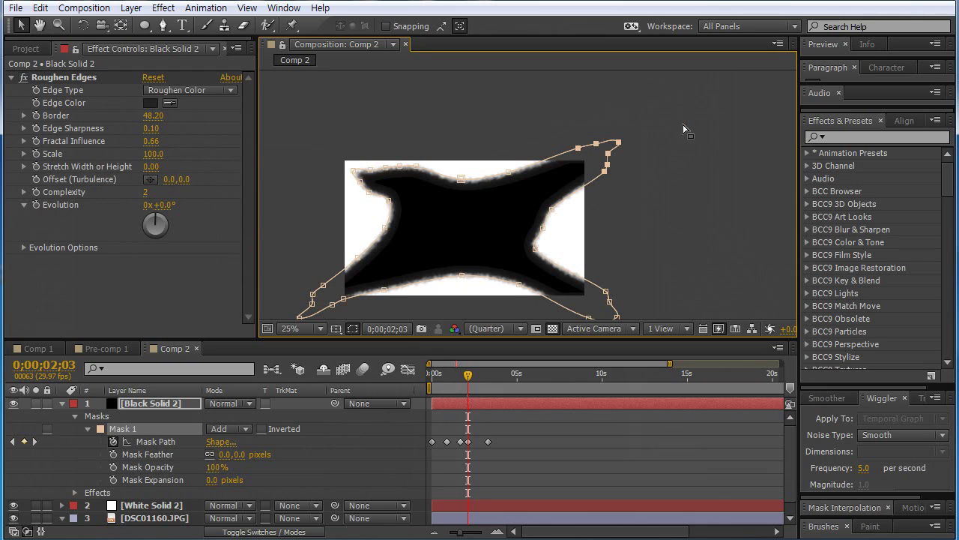
- Pull the upper-left spike's mask vertices outside the frame's top-left corner and smooth the adjoining vertices along the top edge
{"action": "left_click", "coordinate": [351, 158]}
{"action": "left_click", "coordinate": [386, 139]}
{"action": "left_click", "coordinate": [356, 217]}
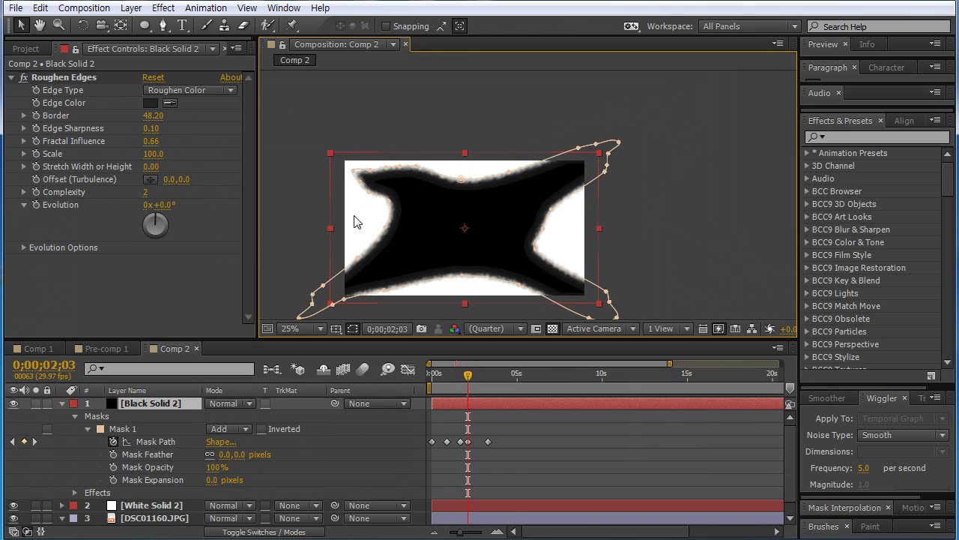
{"action": "left_click", "coordinate": [355, 174]}
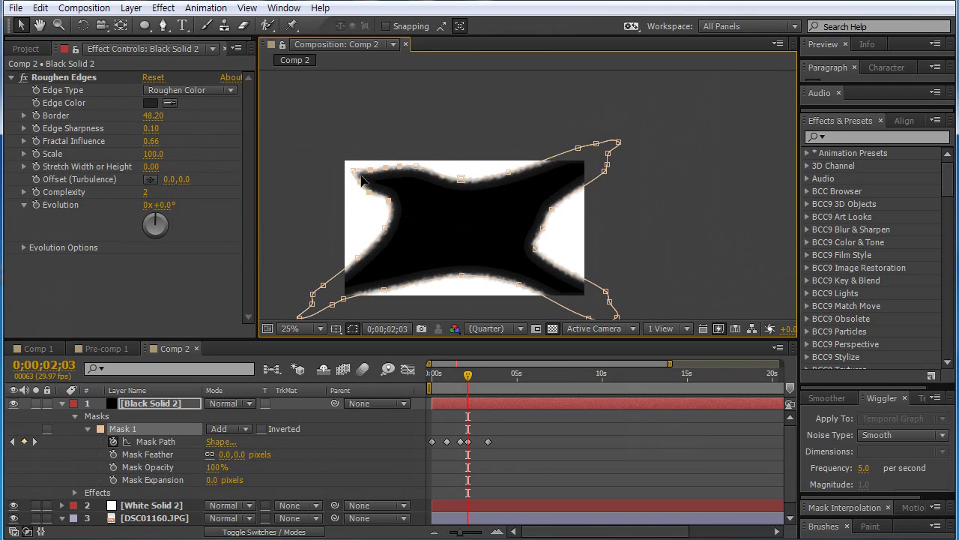
{"action": "left_click_drag", "start_coordinate": [375, 173], "coordinate": [327, 155]}
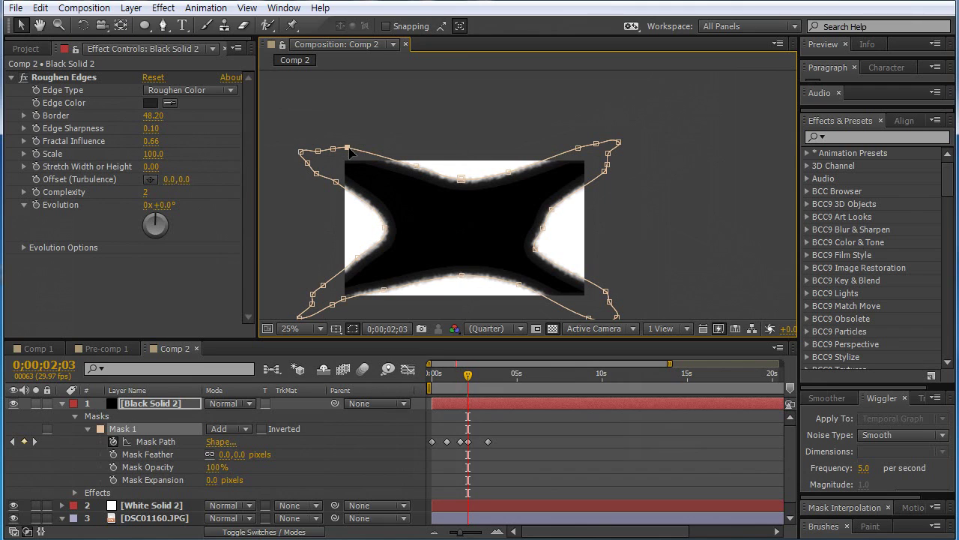
{"action": "left_click_drag", "start_coordinate": [347, 150], "coordinate": [357, 164]}
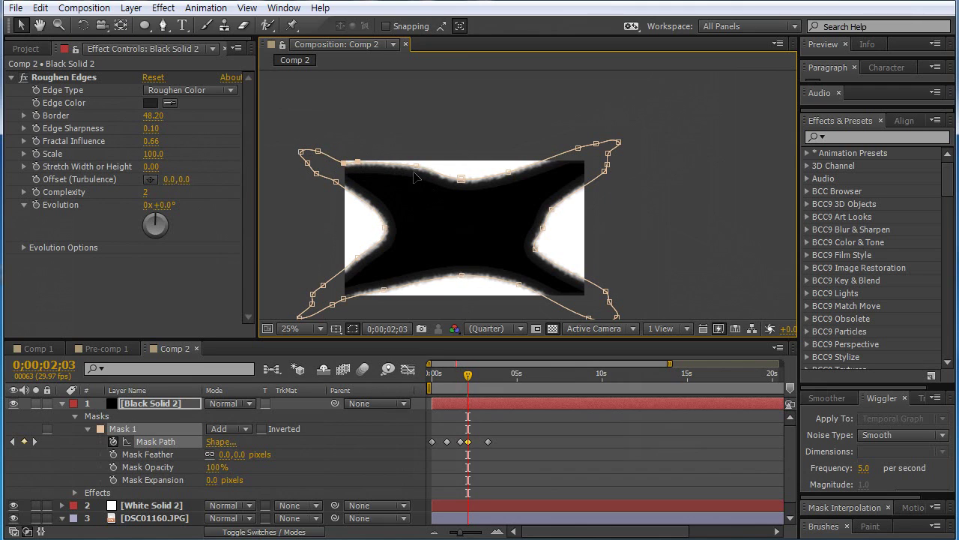
{"action": "left_click_drag", "start_coordinate": [415, 170], "coordinate": [415, 174]}
- Widen the mask's left side by moving its vertices toward the frame's left border and adding vertices above and below the middle
{"action": "left_click_drag", "start_coordinate": [389, 224], "coordinate": [376, 227]}
{"action": "key", "text": "h"}
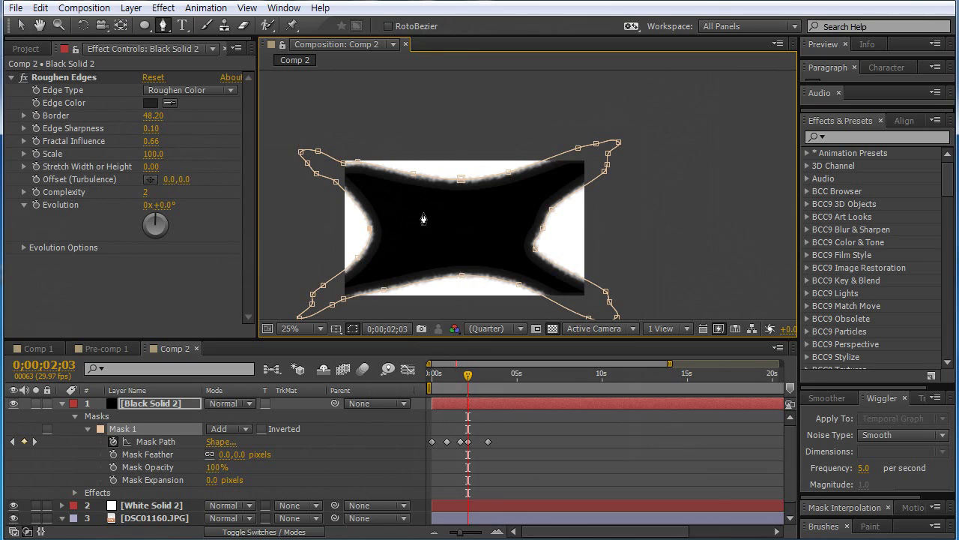
{"action": "key", "text": "period"}
{"action": "key", "text": "g"}
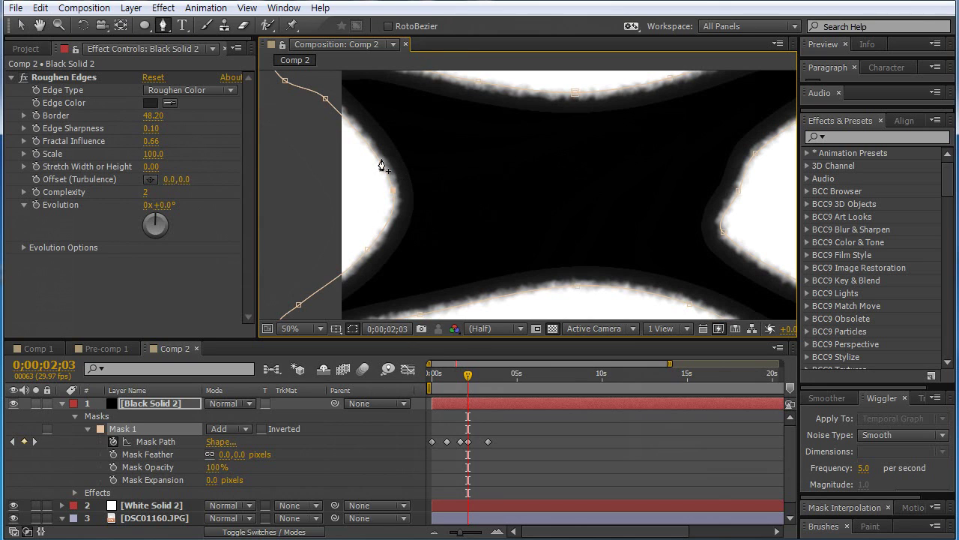
{"action": "left_click", "coordinate": [384, 167]}
{"action": "mouse_move", "coordinate": [376, 153]}
{"action": "left_mouse_down"}
{"action": "mouse_move", "coordinate": [387, 150]}
{"action": "mouse_move", "coordinate": [357, 146]}
{"action": "mouse_move", "coordinate": [399, 151]}
{"action": "mouse_move", "coordinate": [362, 153]}
{"action": "left_mouse_up"}
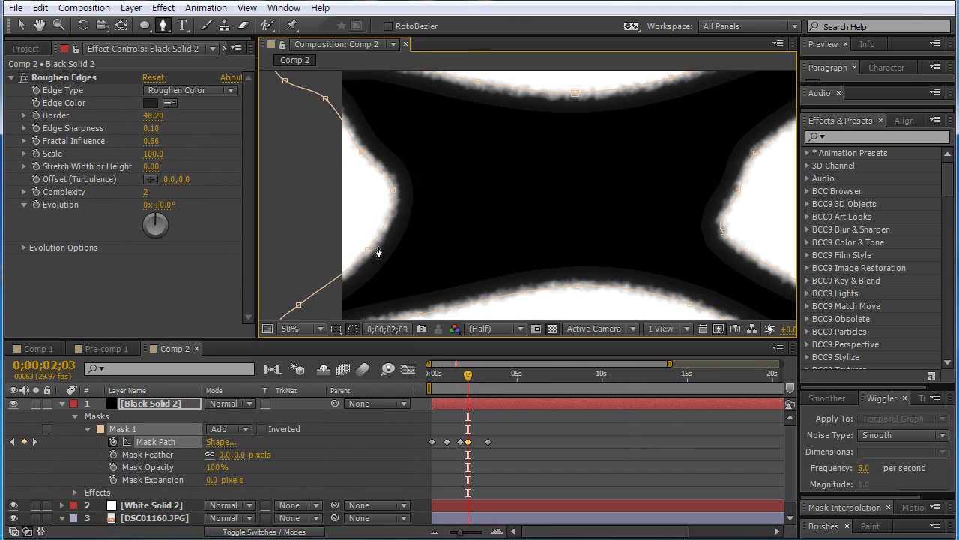
{"action": "mouse_move", "coordinate": [372, 251]}
{"action": "left_mouse_down"}
{"action": "mouse_move", "coordinate": [315, 281]}
{"action": "mouse_move", "coordinate": [359, 256]}
{"action": "left_mouse_up"}
{"action": "left_click", "coordinate": [347, 255]}
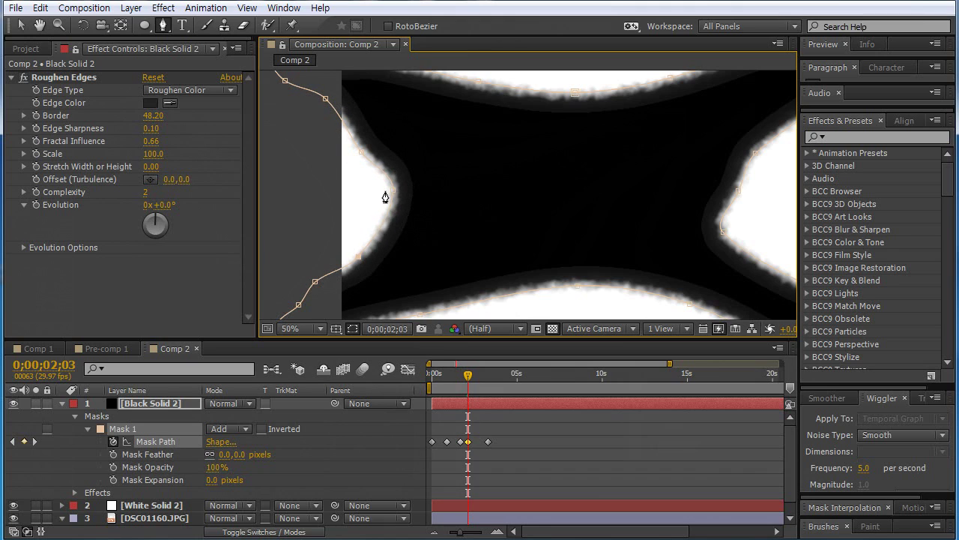
{"action": "key", "text": "comma"}
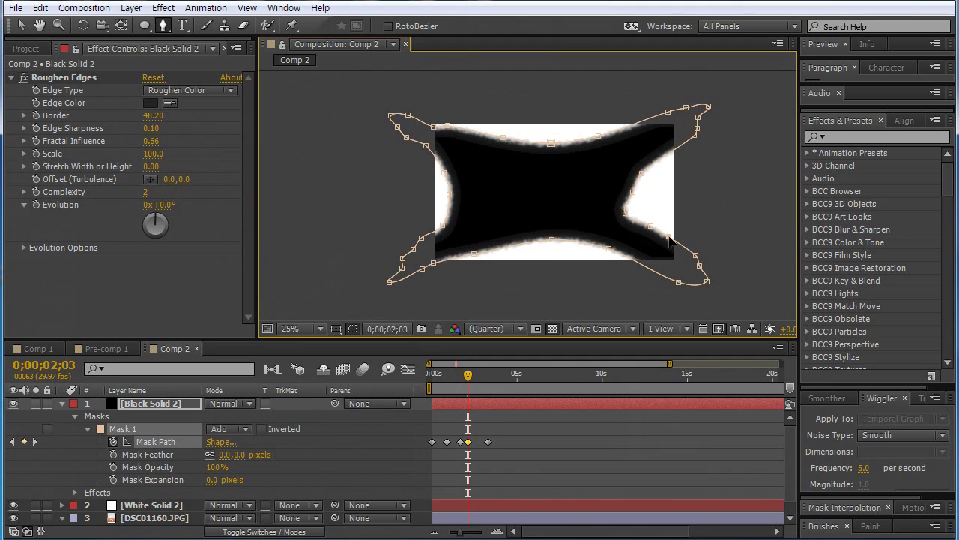
- Lower the lower-right spike's upper vertex and shape the mask's bottom edge into uneven waves with additional vertices
{"action": "left_click_drag", "start_coordinate": [669, 240], "coordinate": [611, 260]}
{"action": "left_click", "coordinate": [501, 246]}
{"action": "key", "text": "ctrl+z"}
{"action": "left_click_drag", "start_coordinate": [506, 253], "coordinate": [531, 252]}
{"action": "key", "text": "ctrl+a"}
{"action": "key", "text": "ctrl+t"}
{"action": "key", "text": "Escape"}
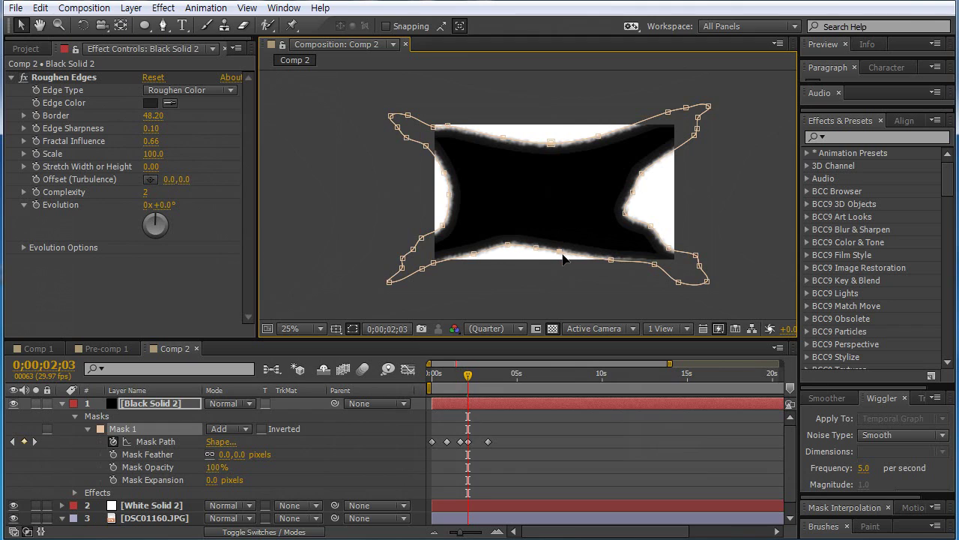
{"action": "left_click_drag", "start_coordinate": [560, 253], "coordinate": [569, 238]}
- Reshape the mask's right edge below the upper-right spike by moving its vertices outward, and move the playhead to 0;00;02;02
{"action": "left_click_drag", "start_coordinate": [632, 196], "coordinate": [642, 186]}
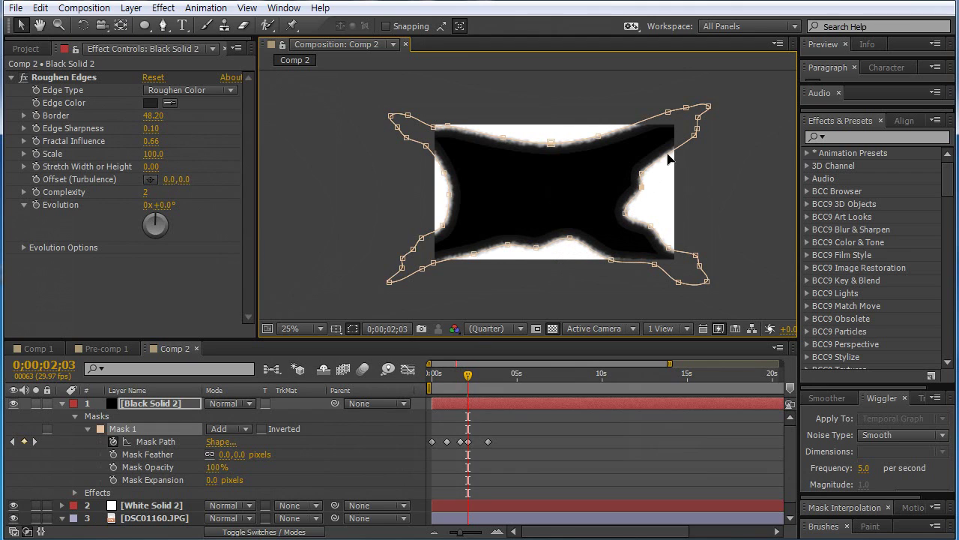
{"action": "key", "text": "g"}
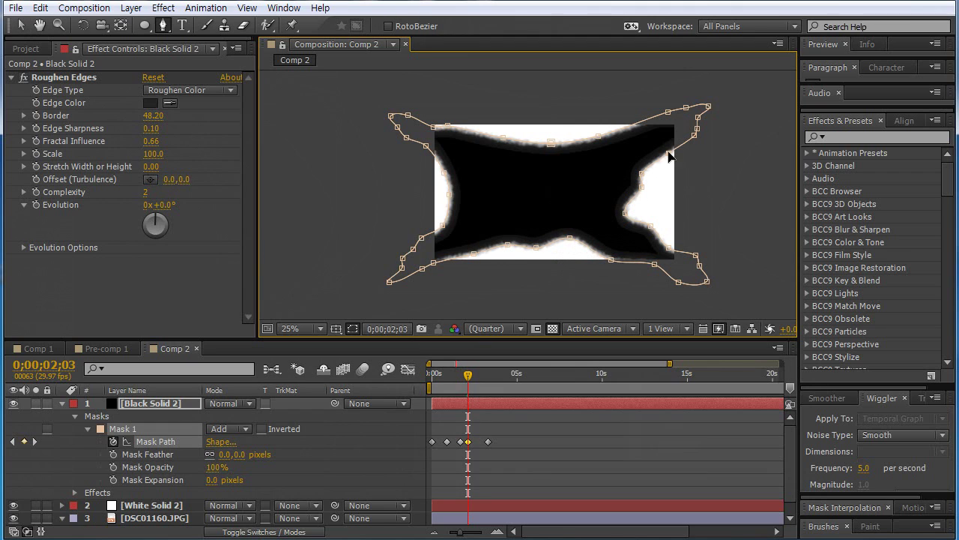
{"action": "left_click_drag", "start_coordinate": [669, 155], "coordinate": [649, 119]}
{"action": "left_click", "coordinate": [666, 123]}
{"action": "left_click_drag", "start_coordinate": [649, 119], "coordinate": [677, 137]}
{"action": "mouse_move", "coordinate": [468, 386]}
{"action": "left_mouse_down"}
{"action": "mouse_move", "coordinate": [461, 377]}
{"action": "mouse_move", "coordinate": [488, 382]}
{"action": "mouse_move", "coordinate": [451, 377]}
{"action": "mouse_move", "coordinate": [470, 375]}
{"action": "left_mouse_up"}
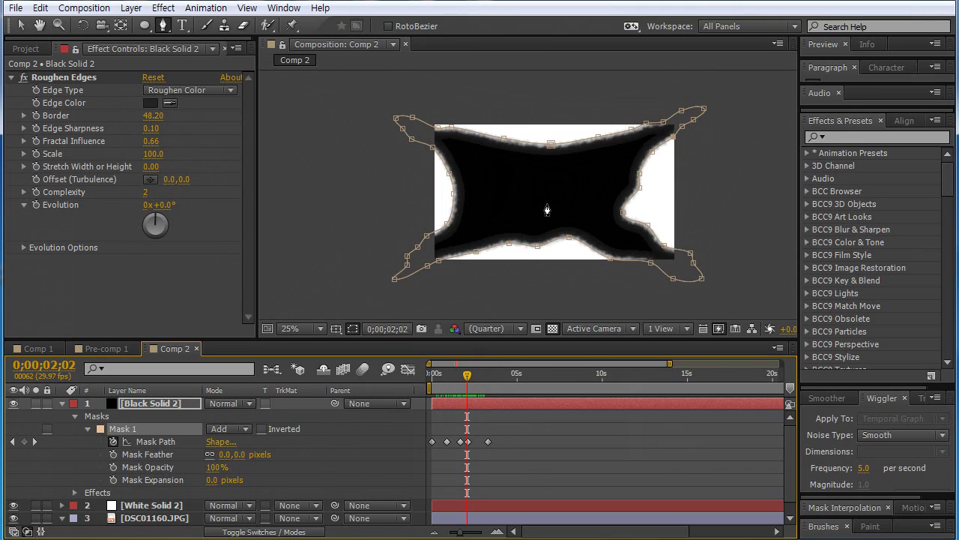
- Apply the Liquify distortion effect to the black solid below Roughen Edges
{"action": "key", "text": "period"}
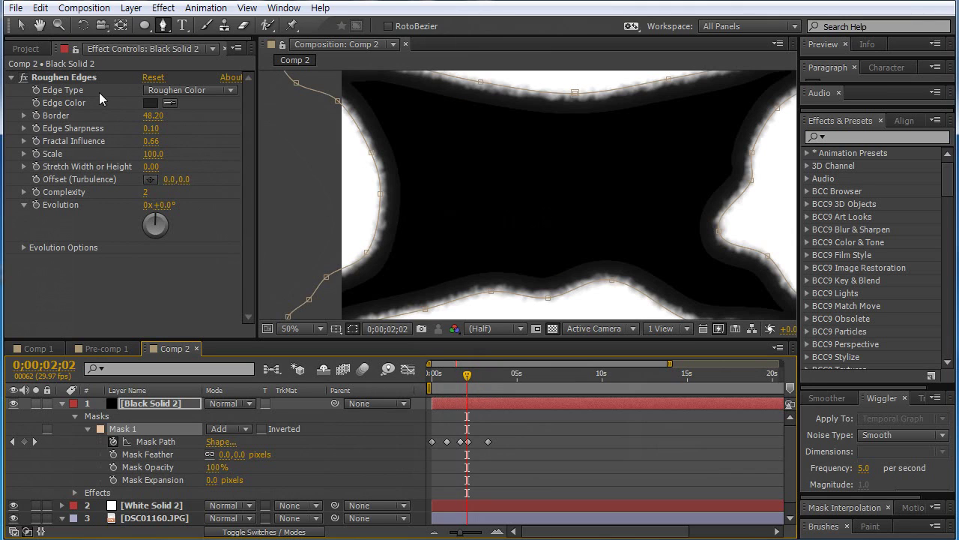
{"action": "left_click", "coordinate": [86, 78]}
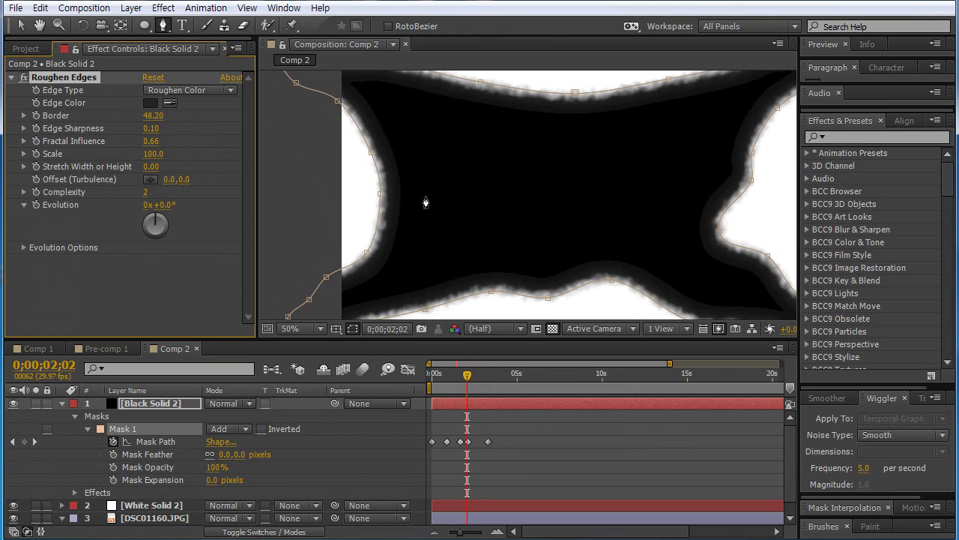
{"action": "key", "text": "v"}
{"action": "key", "text": "comma"}
{"action": "right_click", "coordinate": [496, 189]}
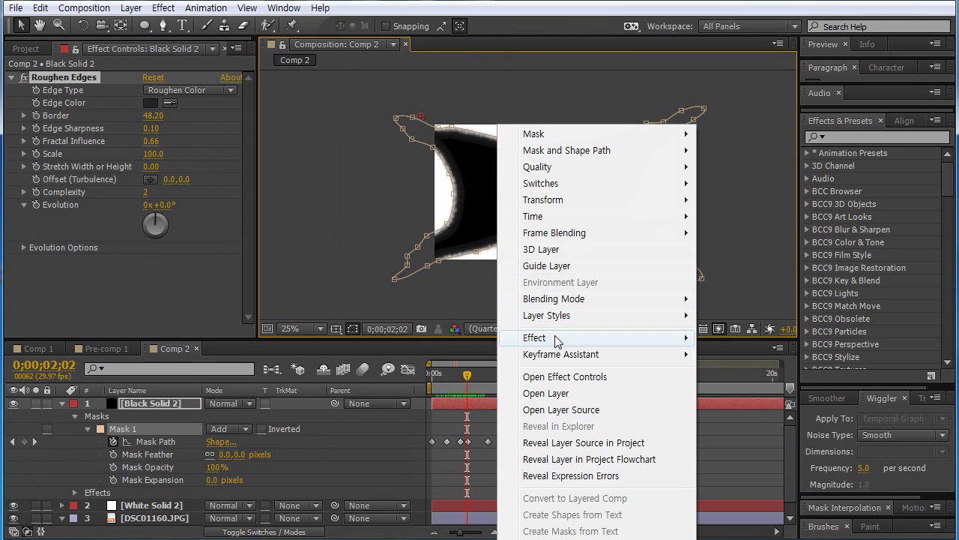
{"action": "mouse_move", "coordinate": [558, 341]}
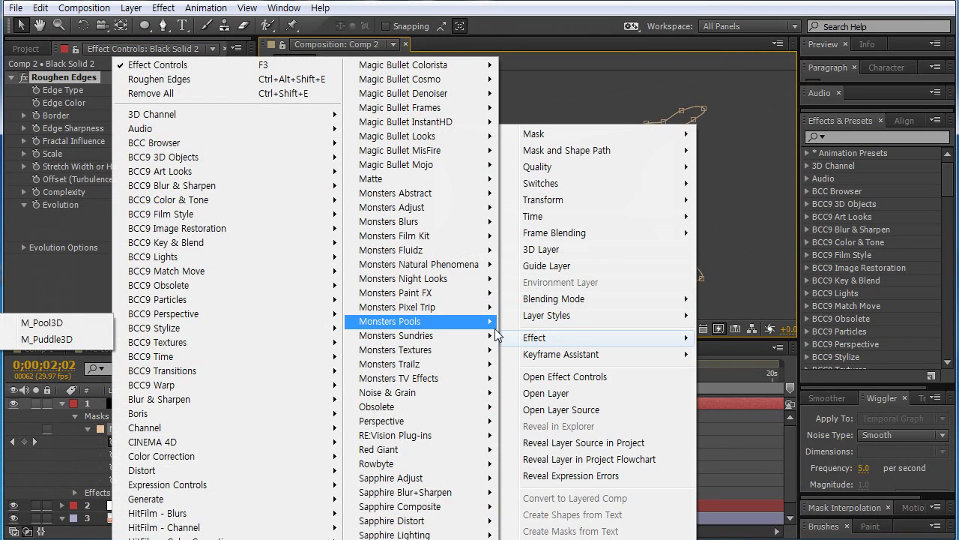
{"action": "mouse_move", "coordinate": [255, 485]}
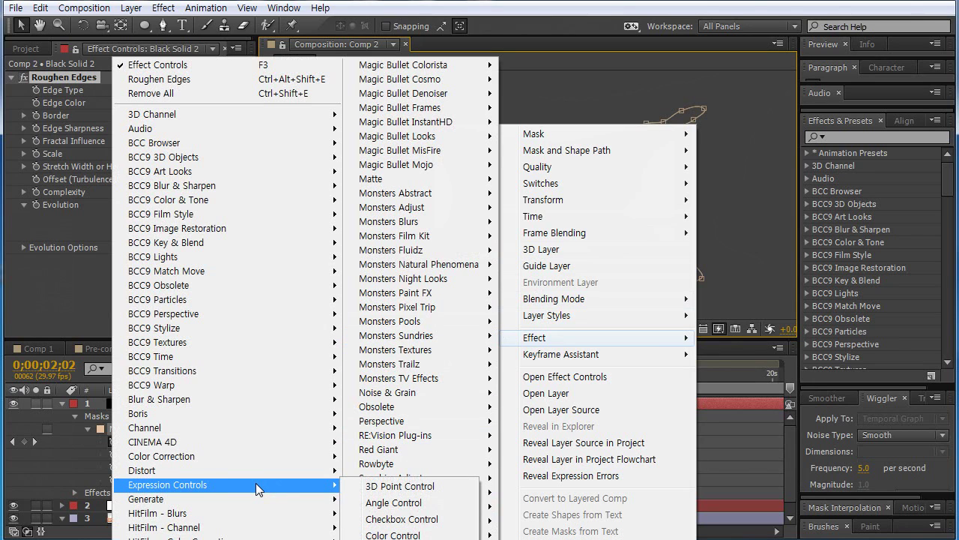
{"action": "mouse_move", "coordinate": [210, 469]}
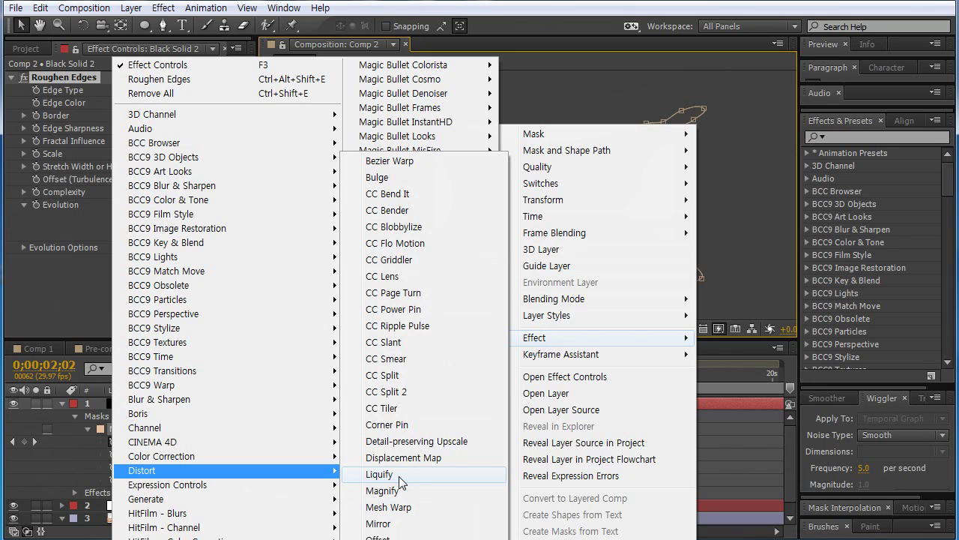
{"action": "left_click", "coordinate": [379, 475]}
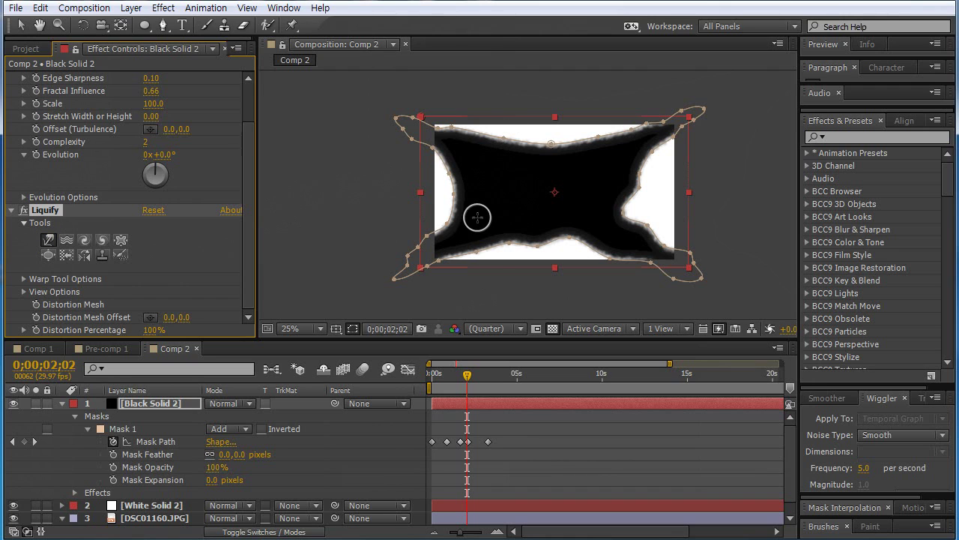
- At 0;00;01;24, use Liquify's Warp tool to smear the black shape's right edge outward into ragged streaks
{"action": "mouse_move", "coordinate": [466, 380]}
{"action": "left_mouse_down"}
{"action": "mouse_move", "coordinate": [452, 380]}
{"action": "mouse_move", "coordinate": [463, 380]}
{"action": "left_mouse_up"}
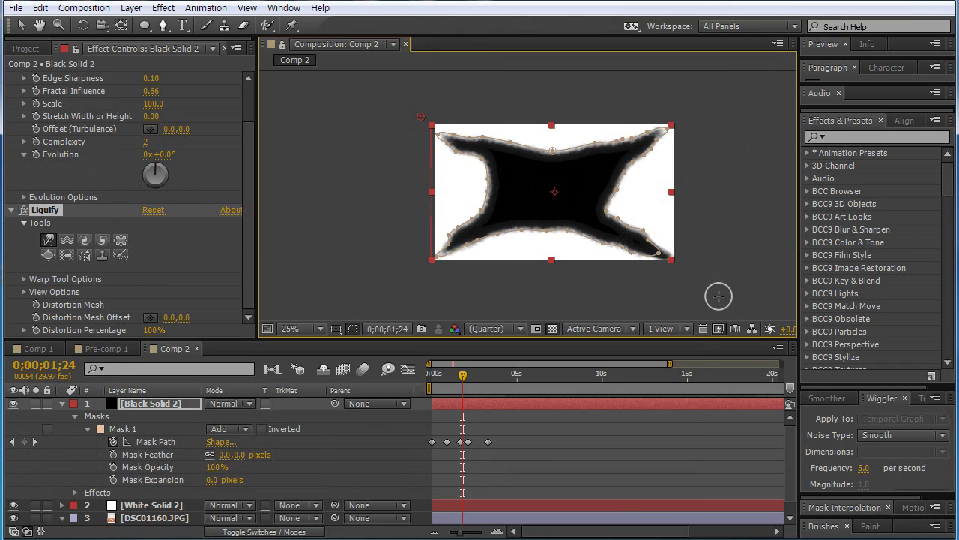
{"action": "scroll", "coordinate": [630, 165], "scroll_direction": "up", "scroll_amount": 2}
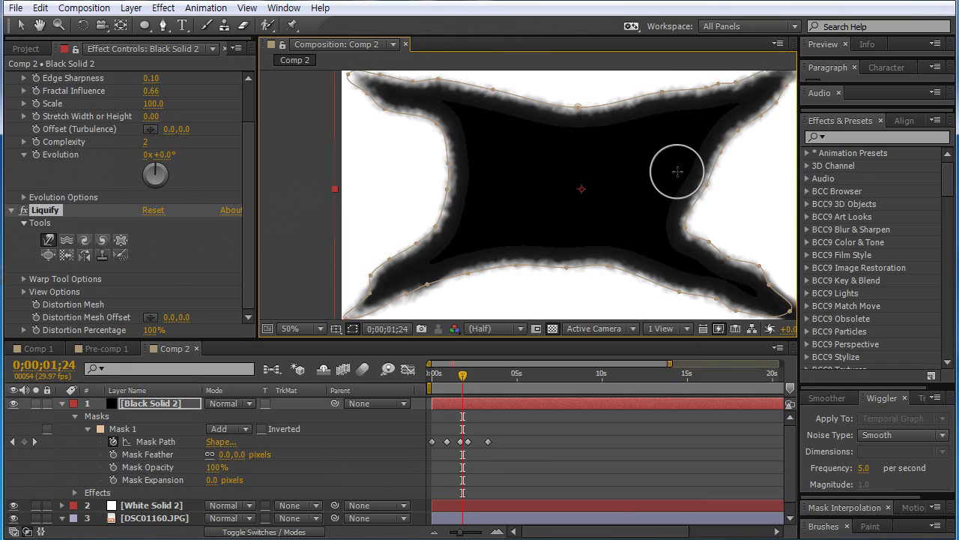
{"action": "key", "text": "h"}
{"action": "left_click_drag", "start_coordinate": [632, 173], "coordinate": [502, 238]}
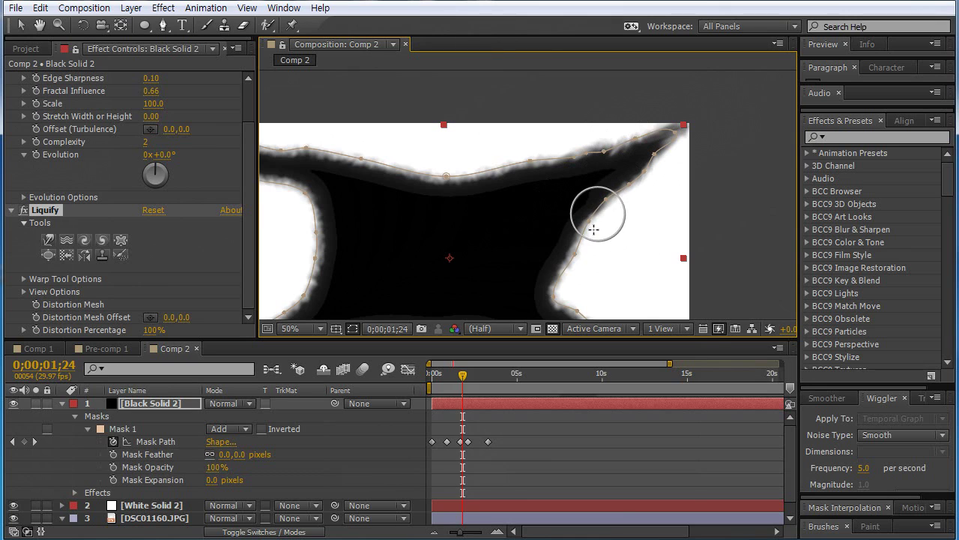
{"action": "mouse_move", "coordinate": [561, 229]}
{"action": "left_mouse_down"}
{"action": "mouse_move", "coordinate": [610, 218]}
{"action": "mouse_move", "coordinate": [670, 151]}
{"action": "left_mouse_up"}
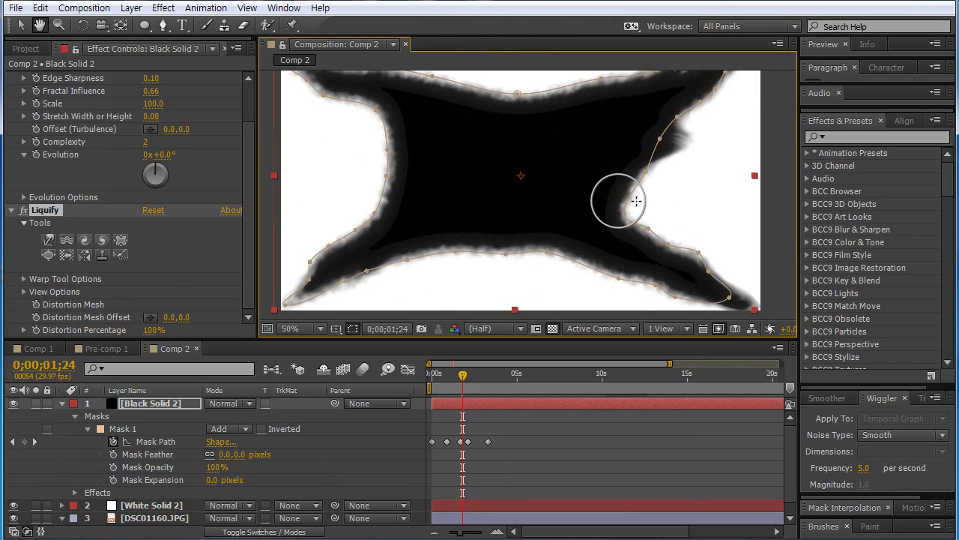
{"action": "mouse_move", "coordinate": [670, 199]}
{"action": "left_mouse_down"}
{"action": "mouse_move", "coordinate": [640, 213]}
{"action": "mouse_move", "coordinate": [696, 229]}
{"action": "left_mouse_up"}
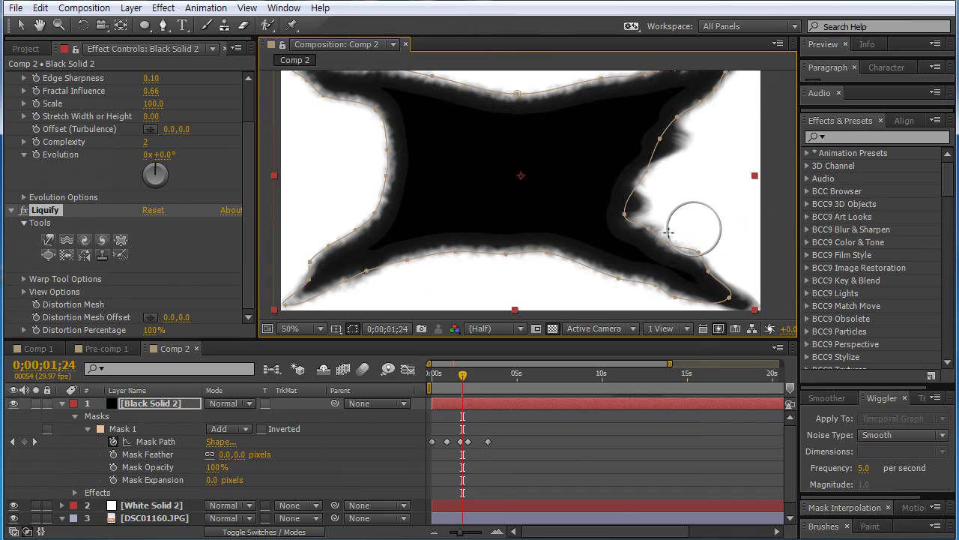
{"action": "mouse_move", "coordinate": [626, 224]}
{"action": "left_mouse_down"}
{"action": "mouse_move", "coordinate": [708, 229]}
{"action": "mouse_move", "coordinate": [694, 252]}
{"action": "mouse_move", "coordinate": [704, 264]}
{"action": "mouse_move", "coordinate": [757, 283]}
{"action": "left_mouse_up"}
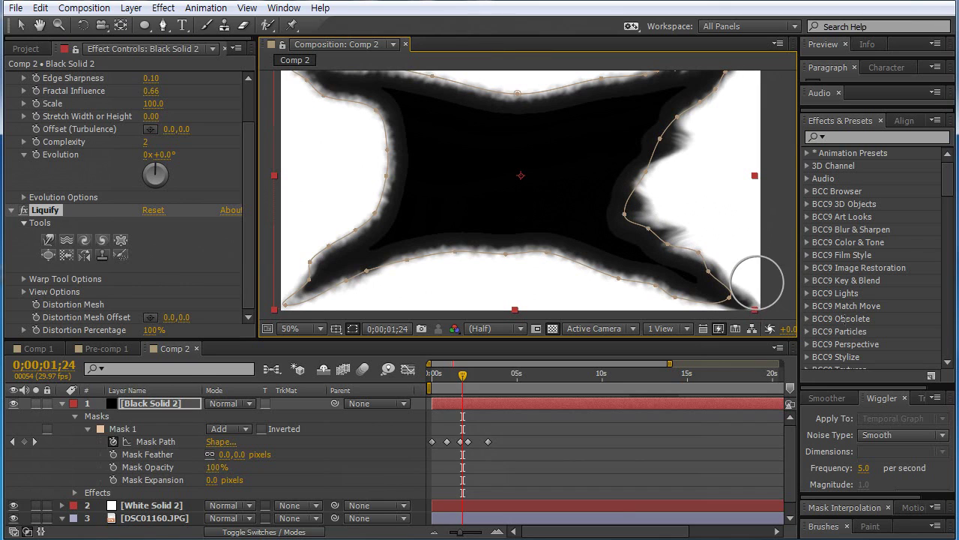
- Warp the black shape's bottom, left and top edges outward into jagged streaks with Liquify
{"action": "mouse_move", "coordinate": [653, 267]}
{"action": "left_mouse_down"}
{"action": "mouse_move", "coordinate": [759, 332]}
{"action": "mouse_move", "coordinate": [597, 269]}
{"action": "mouse_move", "coordinate": [646, 313]}
{"action": "left_mouse_up"}
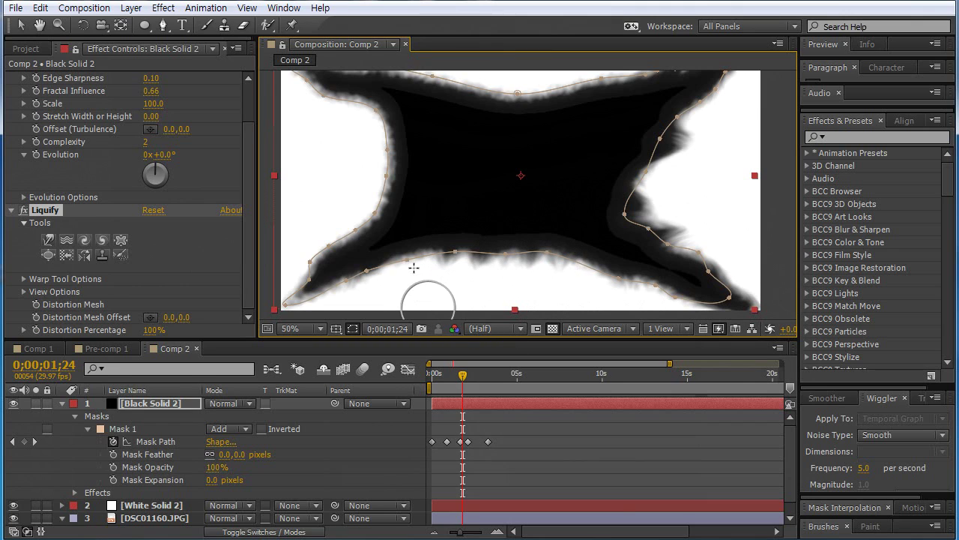
{"action": "left_click_drag", "start_coordinate": [355, 280], "coordinate": [300, 308]}
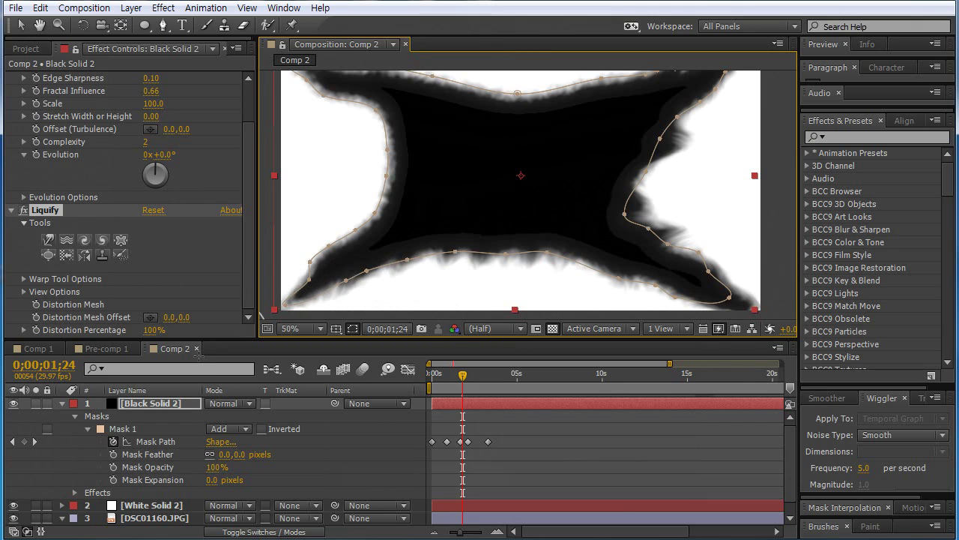
{"action": "left_click_drag", "start_coordinate": [367, 234], "coordinate": [420, 271]}
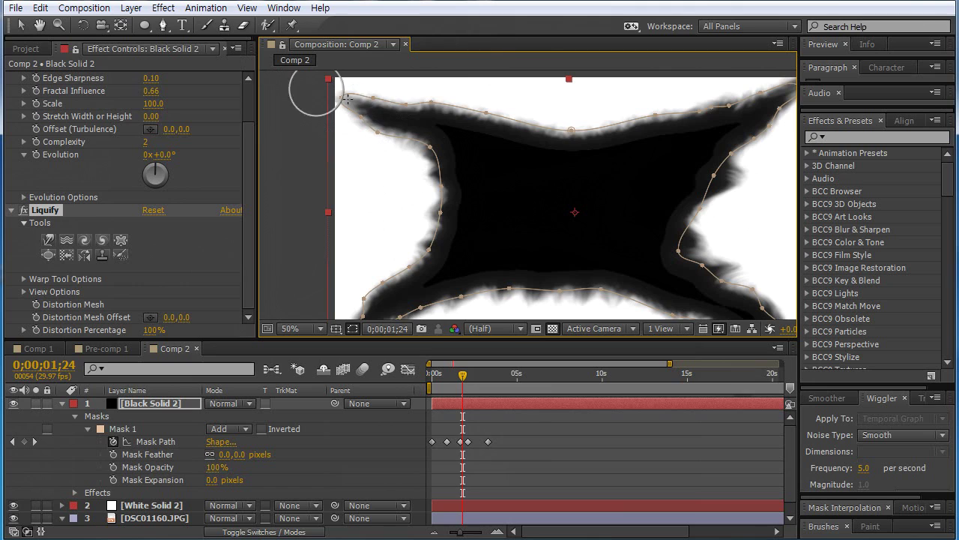
{"action": "left_click_drag", "start_coordinate": [589, 161], "coordinate": [434, 221]}
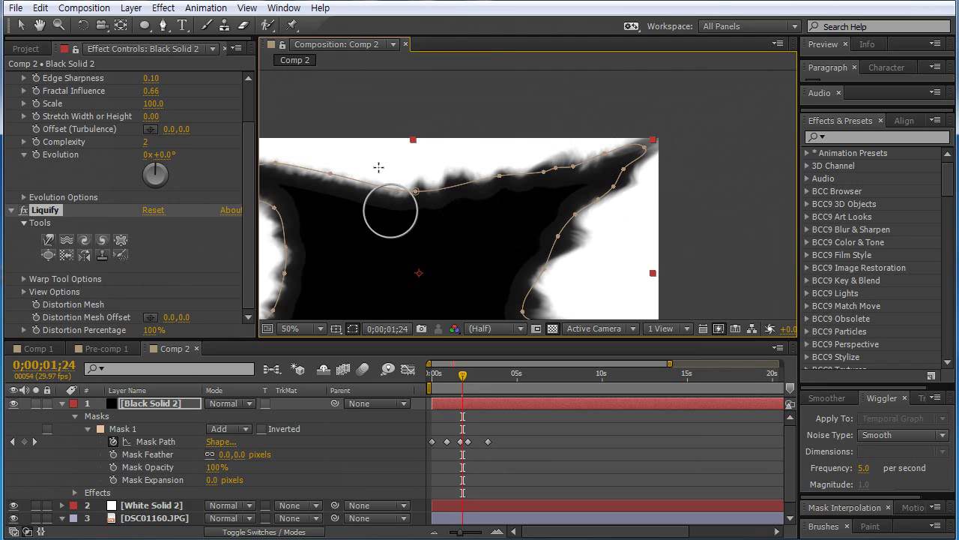
{"action": "left_click_drag", "start_coordinate": [371, 189], "coordinate": [536, 182]}
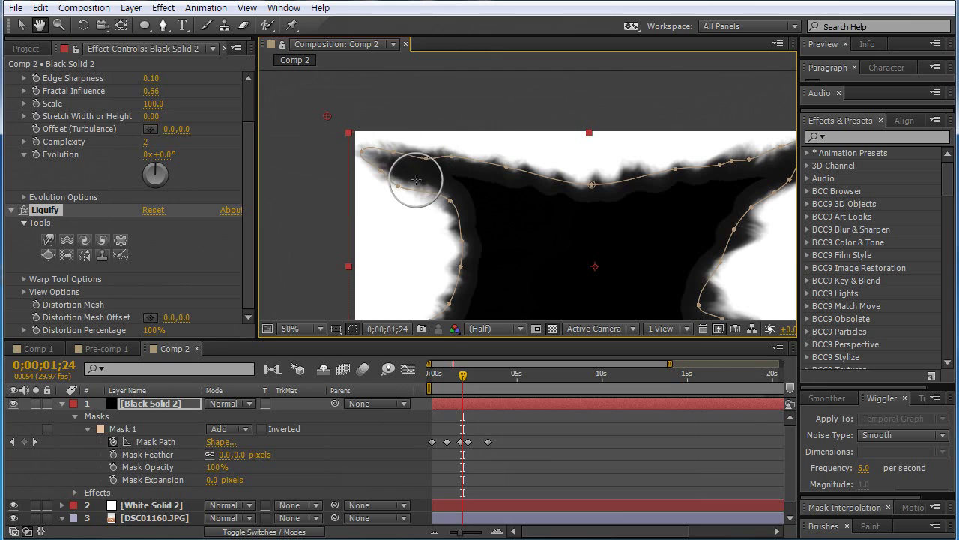
- Warp the black shape's corner spikes out toward the frame corners with Liquify and streak its top edge upward
{"action": "mouse_move", "coordinate": [497, 221]}
{"action": "left_mouse_down"}
{"action": "mouse_move", "coordinate": [359, 145]}
{"action": "mouse_move", "coordinate": [482, 154]}
{"action": "left_mouse_up"}
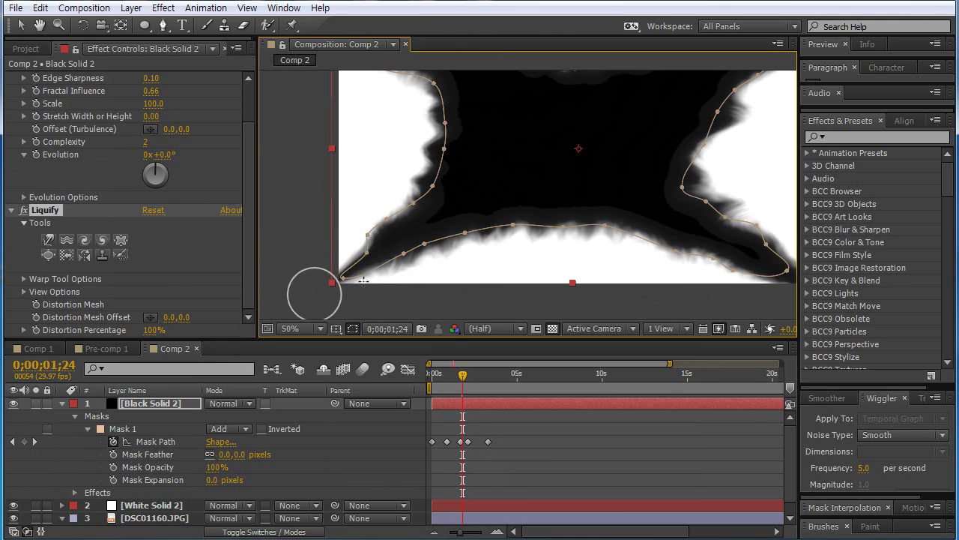
{"action": "scroll", "coordinate": [548, 225], "scroll_direction": "right", "scroll_amount": 3}
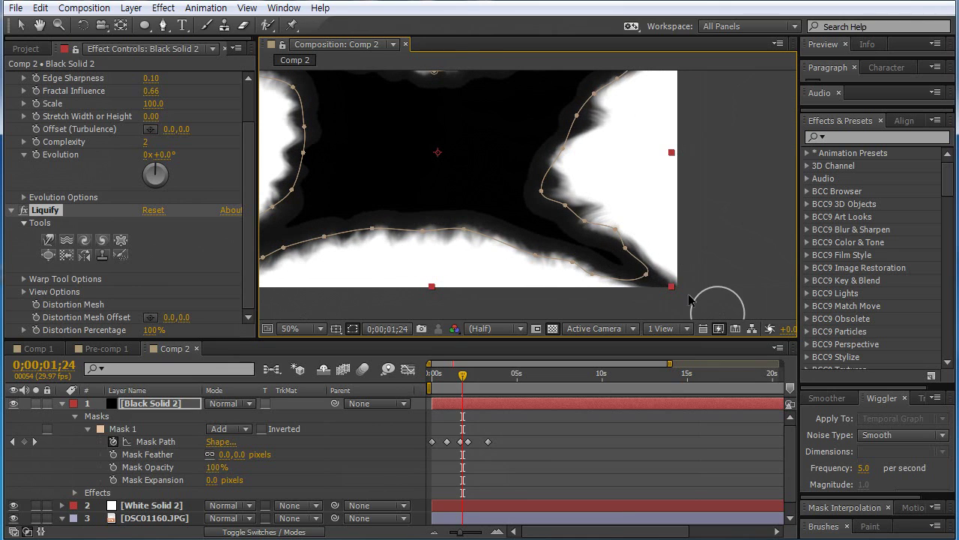
{"action": "scroll", "coordinate": [599, 242], "scroll_direction": "up", "scroll_amount": 1}
{"action": "mouse_move", "coordinate": [610, 268]}
{"action": "left_mouse_down"}
{"action": "mouse_move", "coordinate": [644, 270]}
{"action": "mouse_move", "coordinate": [576, 252]}
{"action": "mouse_move", "coordinate": [568, 247]}
{"action": "mouse_move", "coordinate": [609, 250]}
{"action": "mouse_move", "coordinate": [558, 232]}
{"action": "mouse_move", "coordinate": [599, 228]}
{"action": "mouse_move", "coordinate": [577, 184]}
{"action": "mouse_move", "coordinate": [611, 187]}
{"action": "mouse_move", "coordinate": [604, 142]}
{"action": "mouse_move", "coordinate": [635, 143]}
{"action": "left_mouse_up"}
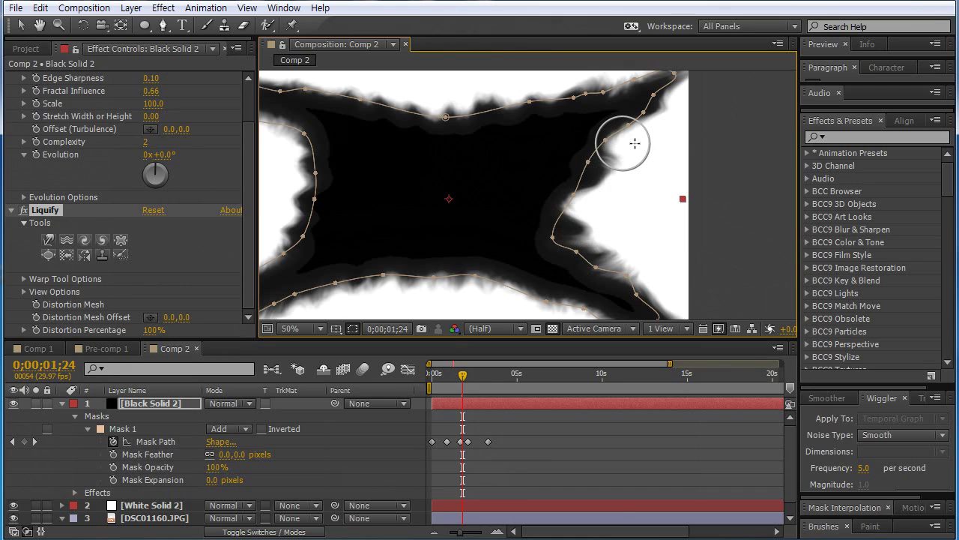
{"action": "left_click_drag", "start_coordinate": [525, 142], "coordinate": [608, 206]}
{"action": "mouse_move", "coordinate": [556, 186]}
{"action": "left_mouse_down"}
{"action": "mouse_move", "coordinate": [546, 168]}
{"action": "mouse_move", "coordinate": [517, 176]}
{"action": "mouse_move", "coordinate": [505, 157]}
{"action": "mouse_move", "coordinate": [488, 169]}
{"action": "mouse_move", "coordinate": [494, 150]}
{"action": "mouse_move", "coordinate": [556, 182]}
{"action": "mouse_move", "coordinate": [605, 167]}
{"action": "mouse_move", "coordinate": [593, 145]}
{"action": "mouse_move", "coordinate": [591, 161]}
{"action": "left_mouse_up"}
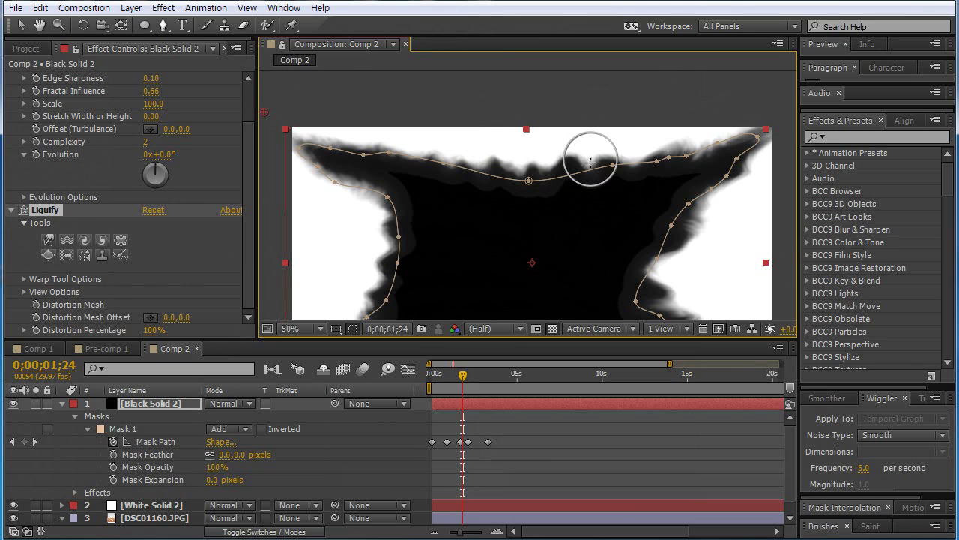
- Smear the notch in the black shape's right edge outward and add more Liquify streaks along the remaining edges
{"action": "scroll", "coordinate": [637, 195], "scroll_direction": "down", "scroll_amount": 5}
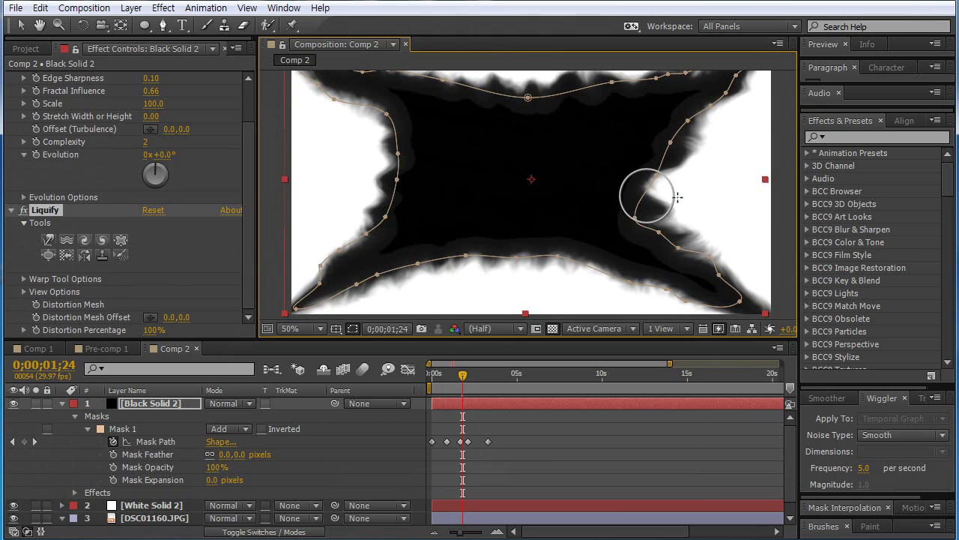
{"action": "scroll", "coordinate": [525, 202], "scroll_direction": "up", "scroll_amount": 2}
{"action": "scroll", "coordinate": [510, 204], "scroll_direction": "left", "scroll_amount": 3}
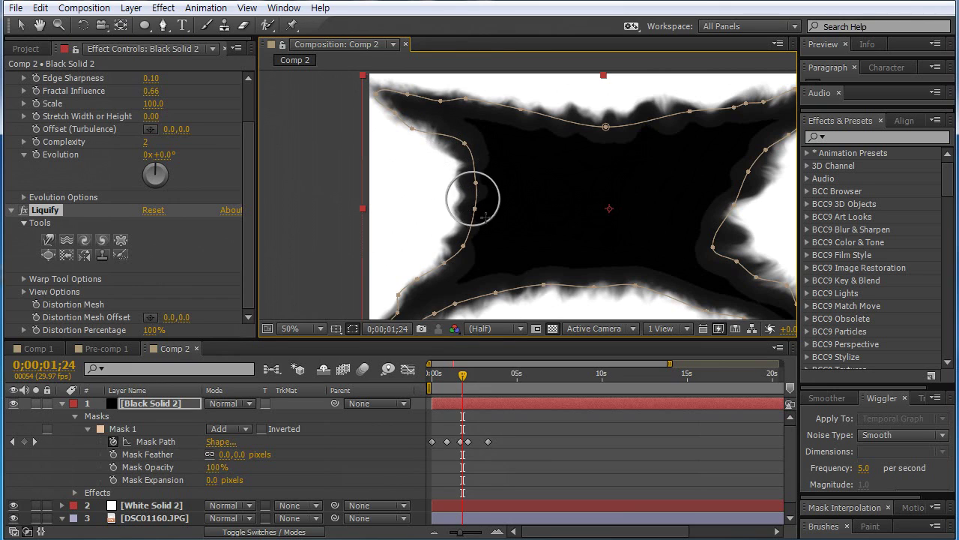
{"action": "scroll", "coordinate": [444, 262], "scroll_direction": "down", "scroll_amount": 3}
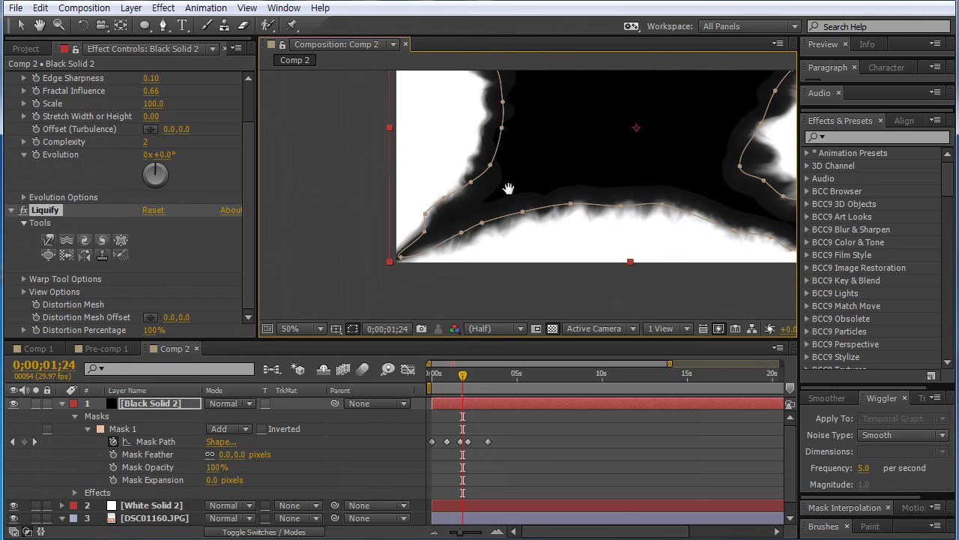
{"action": "scroll", "coordinate": [556, 224], "scroll_direction": "right", "scroll_amount": 5}
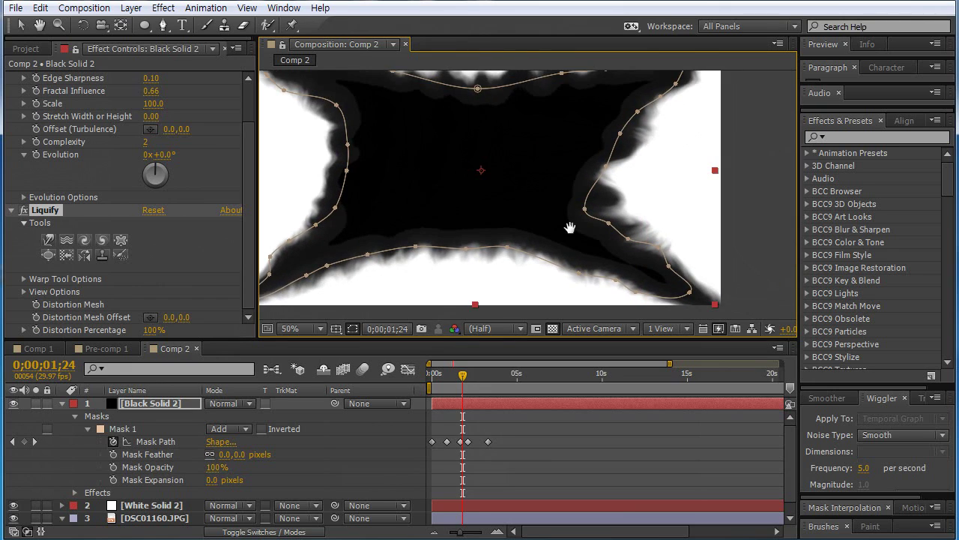
{"action": "mouse_move", "coordinate": [580, 200]}
{"action": "left_mouse_down"}
{"action": "mouse_move", "coordinate": [632, 190]}
{"action": "mouse_move", "coordinate": [592, 173]}
{"action": "mouse_move", "coordinate": [648, 178]}
{"action": "mouse_move", "coordinate": [621, 149]}
{"action": "mouse_move", "coordinate": [669, 149]}
{"action": "mouse_move", "coordinate": [618, 112]}
{"action": "mouse_move", "coordinate": [690, 131]}
{"action": "mouse_move", "coordinate": [664, 136]}
{"action": "left_mouse_up"}
{"action": "left_click_drag", "start_coordinate": [528, 125], "coordinate": [611, 177]}
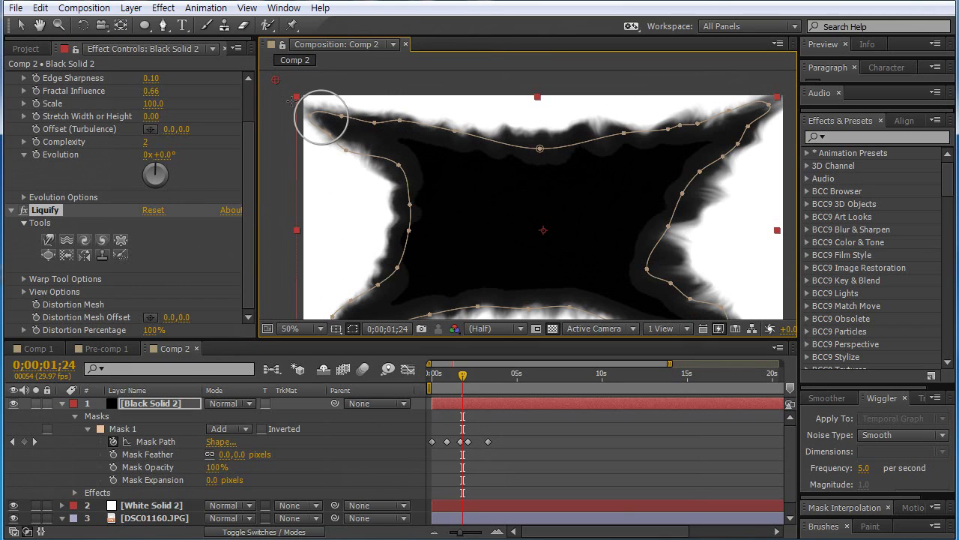
{"action": "scroll", "coordinate": [405, 142], "scroll_direction": "down", "scroll_amount": 3}
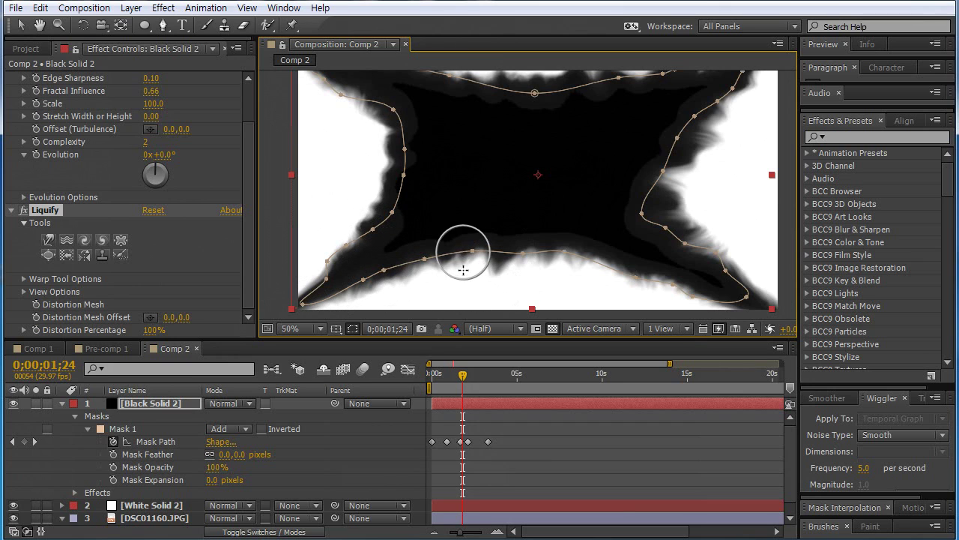
{"action": "left_click_drag", "start_coordinate": [623, 205], "coordinate": [583, 228]}
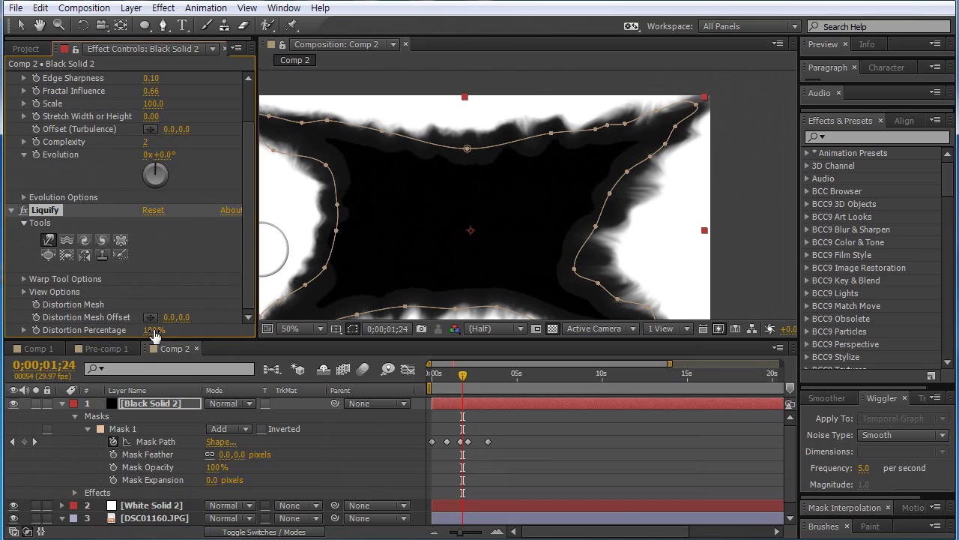
- Set Liquify's Distortion Percentage to 0%, enable its keyframing, and reveal the black solid's keyframed properties
{"action": "left_click_drag", "start_coordinate": [152, 330], "coordinate": [69, 336]}
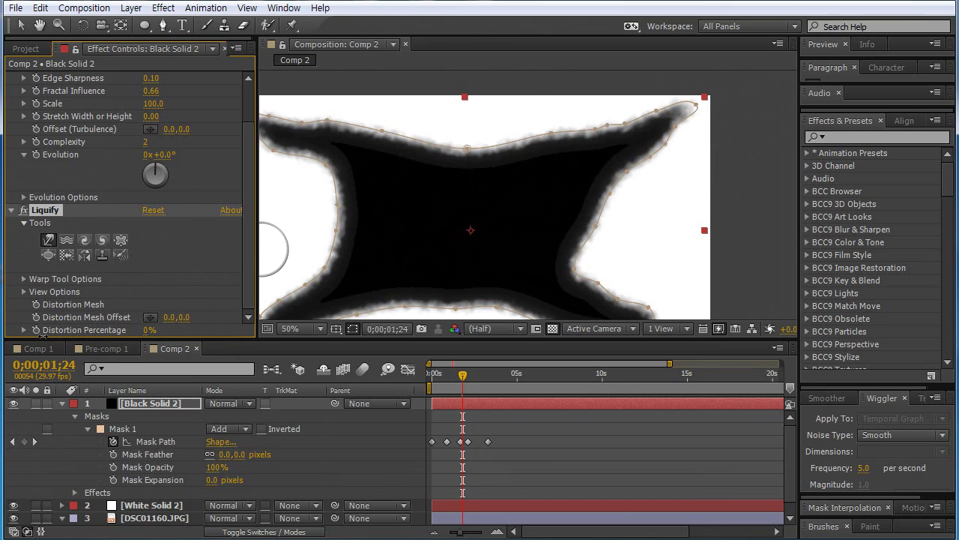
{"action": "mouse_move", "coordinate": [43, 336]}
{"action": "left_mouse_down"}
{"action": "mouse_move", "coordinate": [198, 332]}
{"action": "mouse_move", "coordinate": [28, 311]}
{"action": "left_mouse_up"}
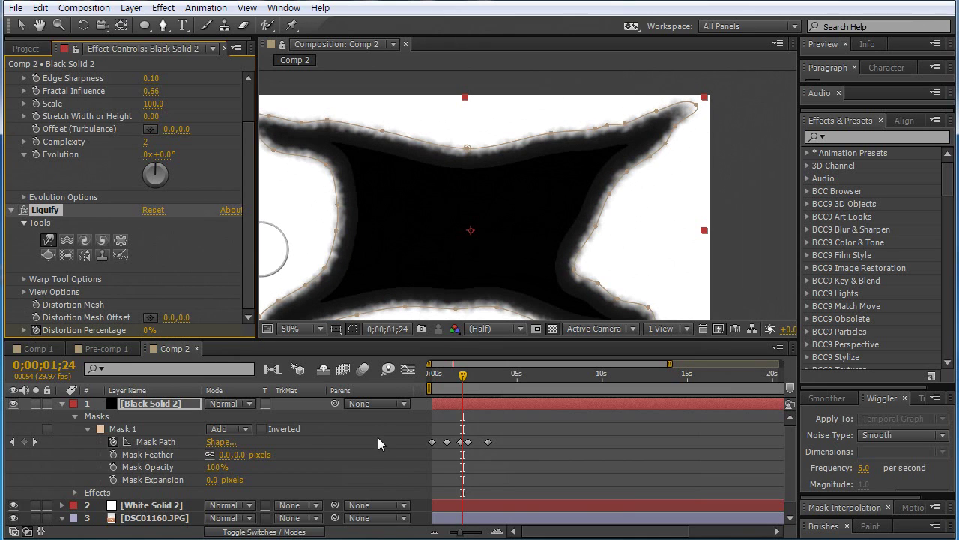
{"action": "left_click", "coordinate": [164, 404]}
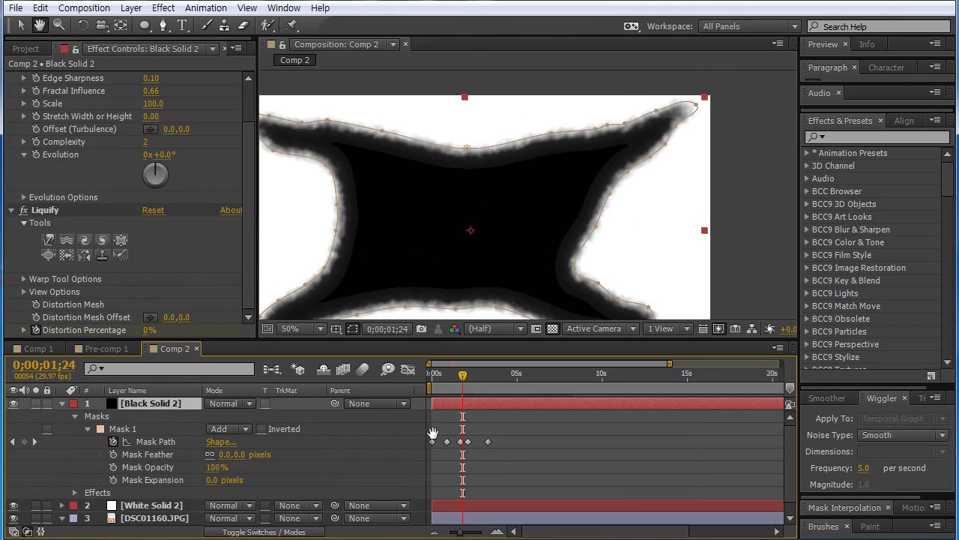
{"action": "key", "text": "u"}
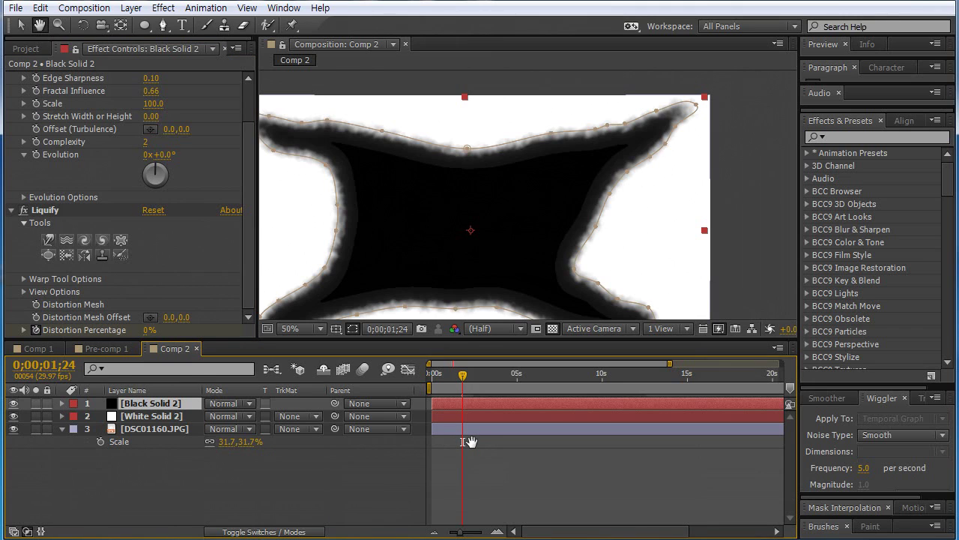
{"action": "key", "text": "u"}
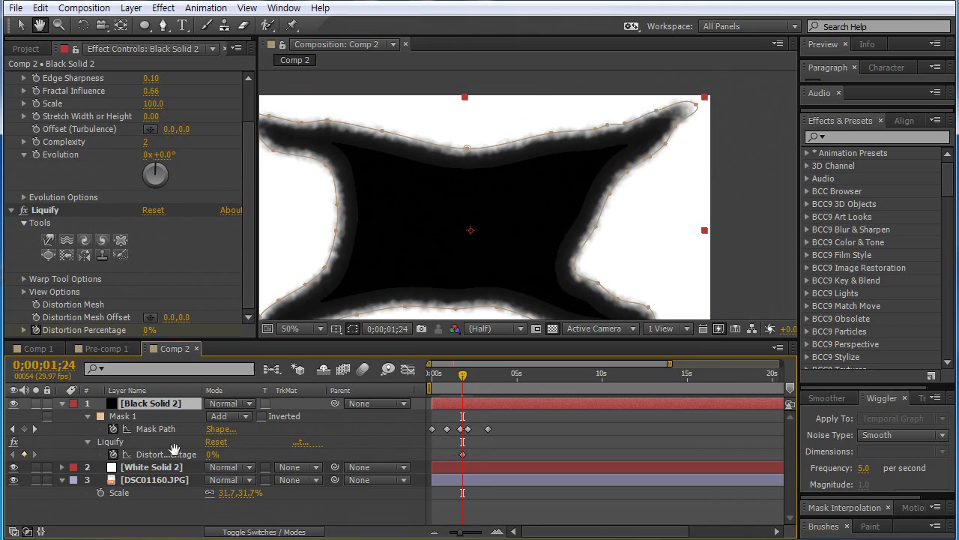
- Move the 0% Distortion Percentage keyframe to 0;00;00;28 and add a 120% keyframe at 0;00;01;20
{"action": "left_click", "coordinate": [452, 455]}
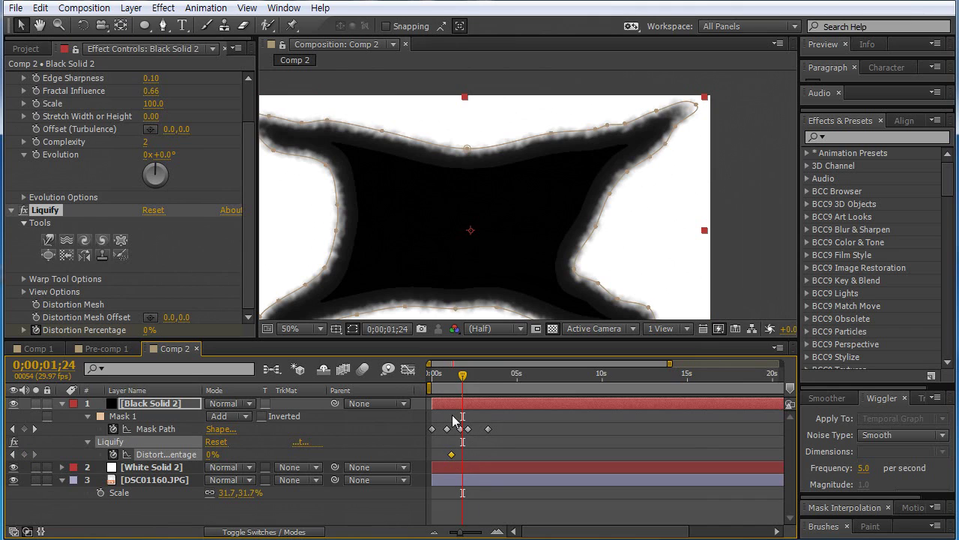
{"action": "mouse_move", "coordinate": [459, 383]}
{"action": "left_mouse_down"}
{"action": "mouse_move", "coordinate": [439, 382]}
{"action": "mouse_move", "coordinate": [447, 382]}
{"action": "left_mouse_up"}
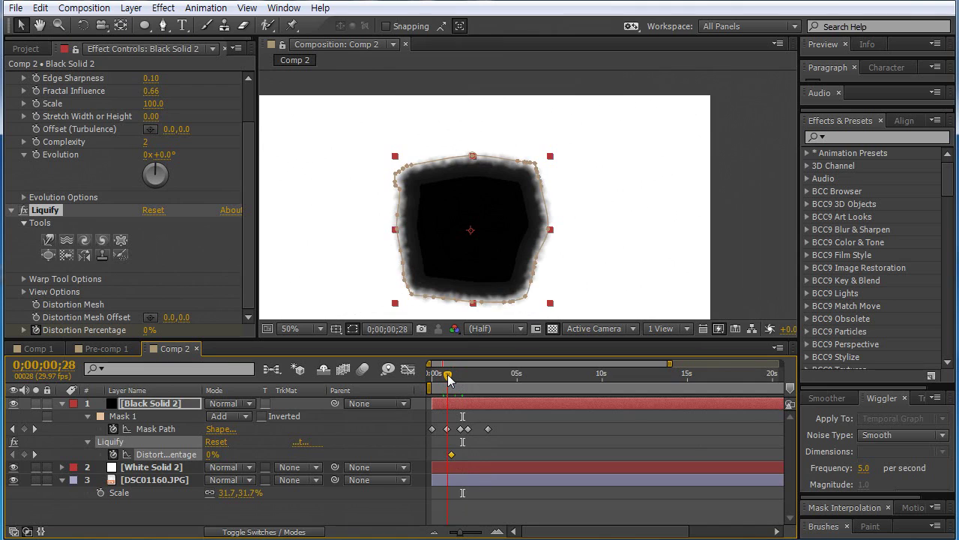
{"action": "left_click_drag", "start_coordinate": [451, 454], "coordinate": [452, 454]}
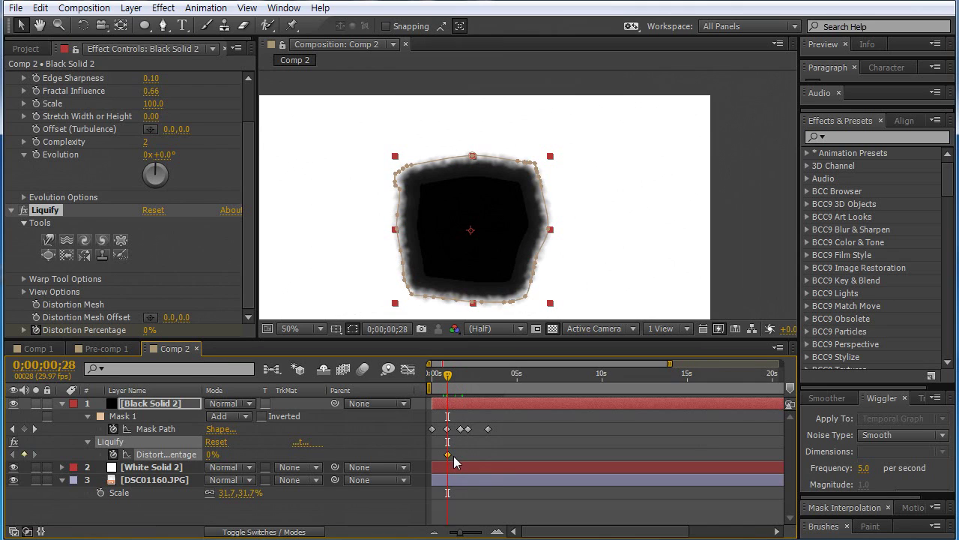
{"action": "left_click_drag", "start_coordinate": [452, 383], "coordinate": [465, 385]}
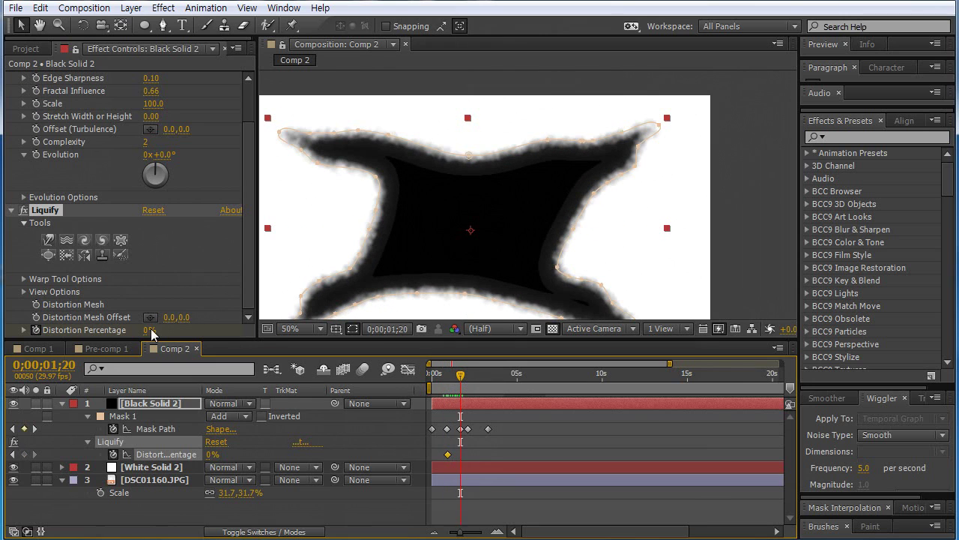
{"action": "left_click_drag", "start_coordinate": [149, 330], "coordinate": [248, 343]}
- End the work area at 0;00;04;12, return the playhead to 0;00;01;16, and deselect the black solid
{"action": "mouse_move", "coordinate": [461, 384]}
{"action": "left_mouse_down"}
{"action": "mouse_move", "coordinate": [449, 386]}
{"action": "mouse_move", "coordinate": [489, 388]}
{"action": "left_mouse_up"}
{"action": "scroll", "coordinate": [535, 257], "scroll_direction": "down", "scroll_amount": 2}
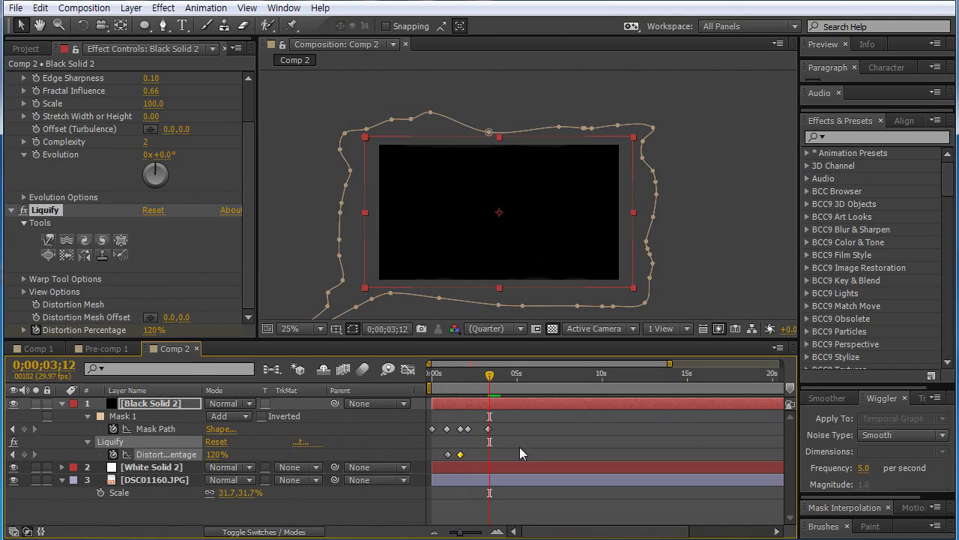
{"action": "left_click", "coordinate": [494, 387]}
{"action": "left_click", "coordinate": [506, 380]}
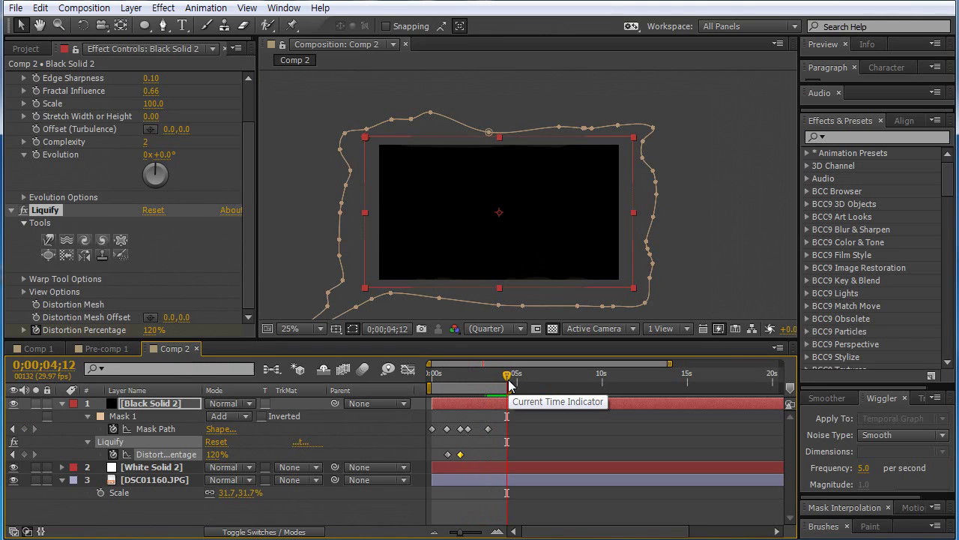
{"action": "left_click_drag", "start_coordinate": [508, 381], "coordinate": [458, 380]}
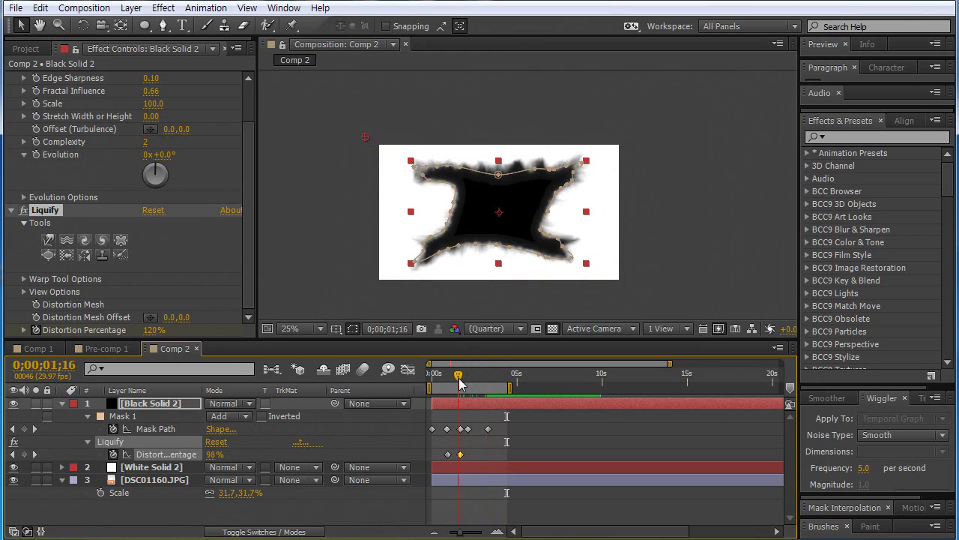
{"action": "left_click", "coordinate": [350, 306]}
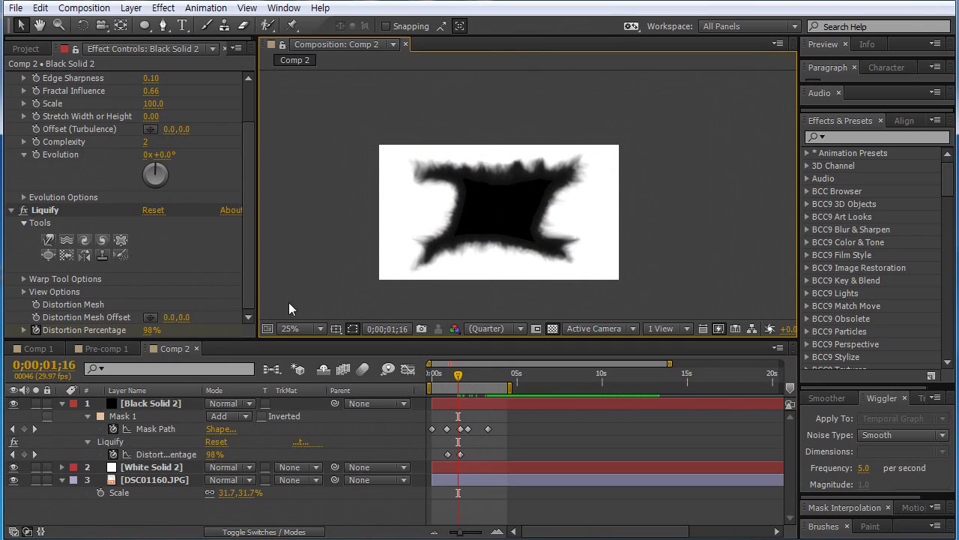
- Pre-compose the white and black solids together as Pre-comp 2, moving all attributes into the new composition
{"action": "left_click", "coordinate": [139, 473]}
{"action": "left_click", "coordinate": [139, 473]}
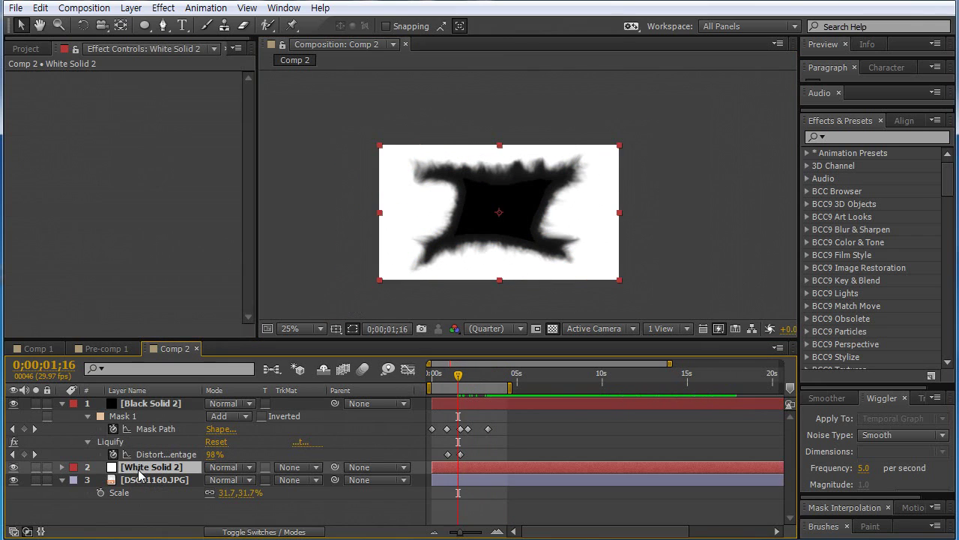
{"action": "left_click", "coordinate": [151, 407]}
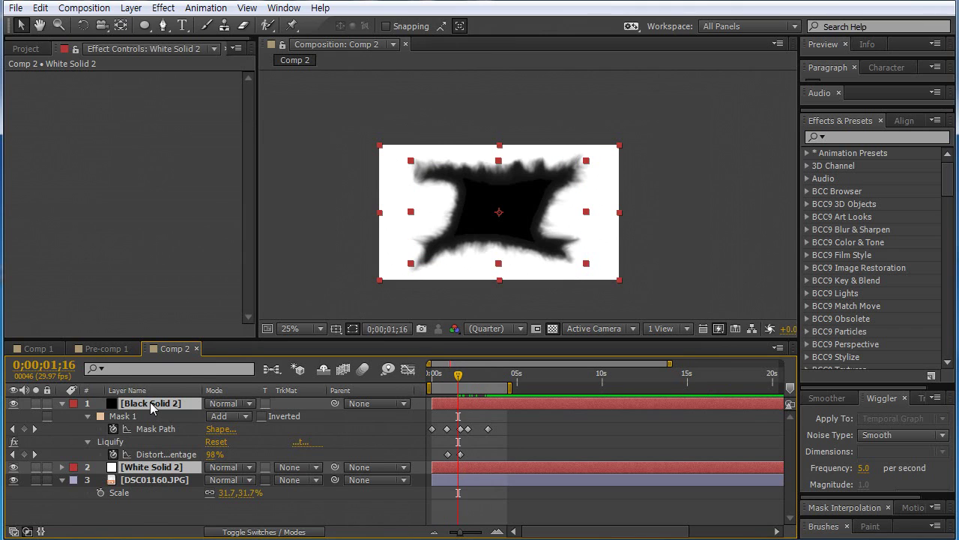
{"action": "left_click", "coordinate": [129, 9]}
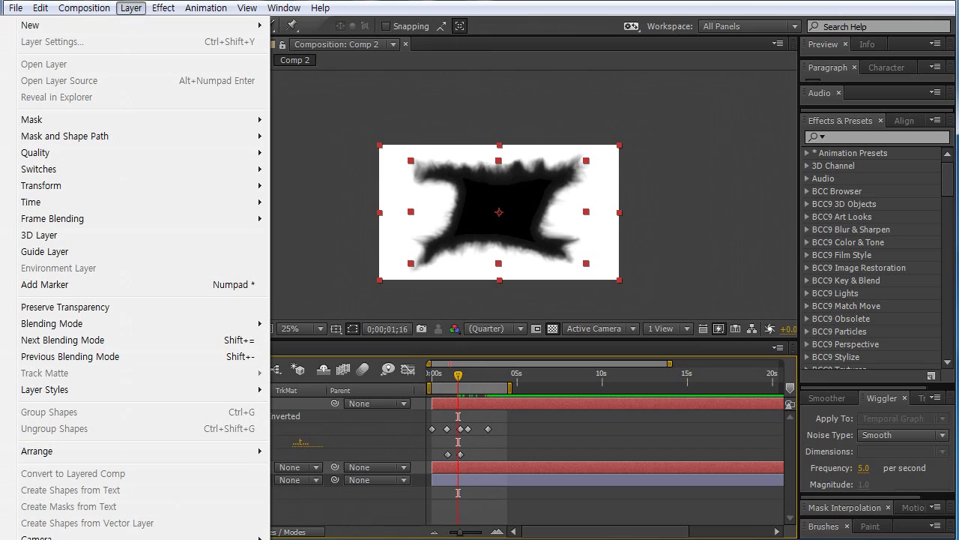
{"action": "left_click", "coordinate": [367, 534]}
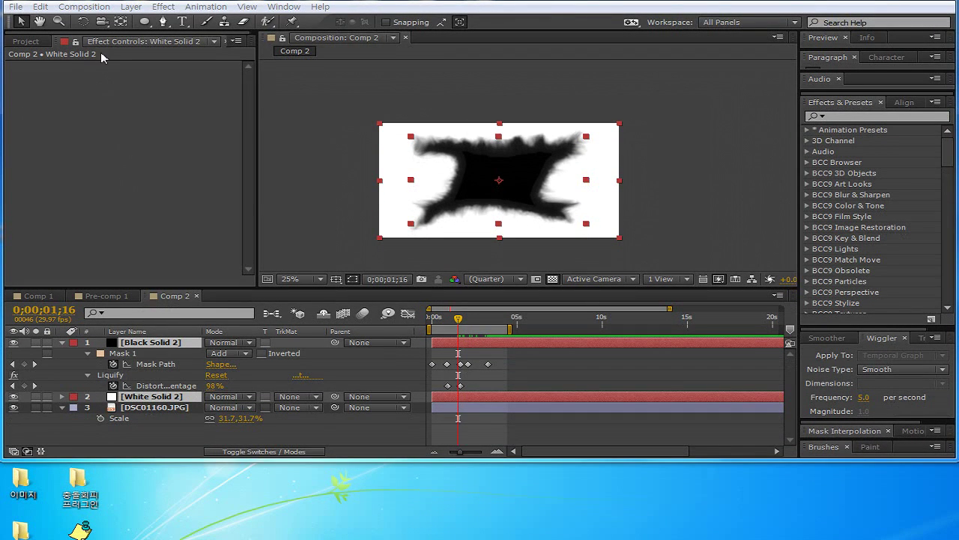
{"action": "left_click", "coordinate": [100, 9]}
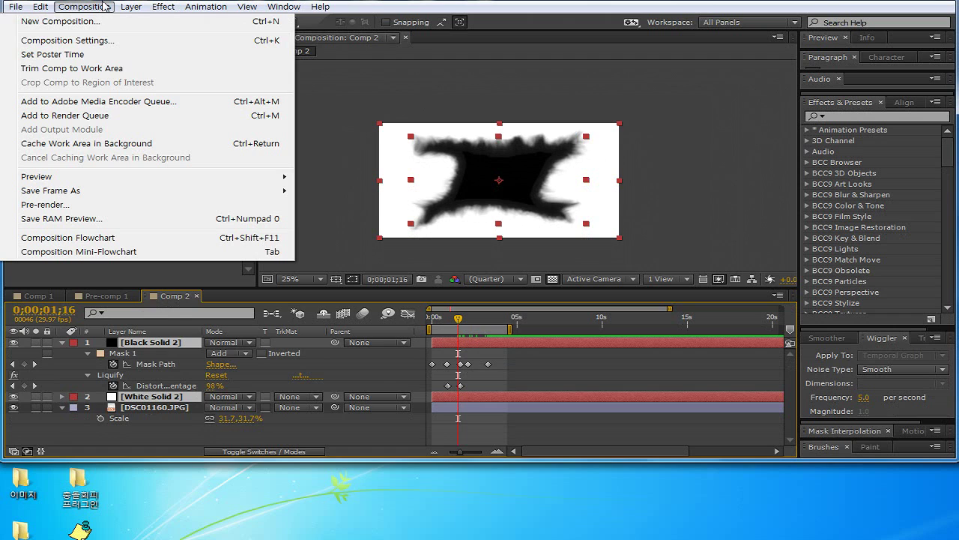
{"action": "left_click", "coordinate": [131, 7]}
{"action": "left_click", "coordinate": [131, 7]}
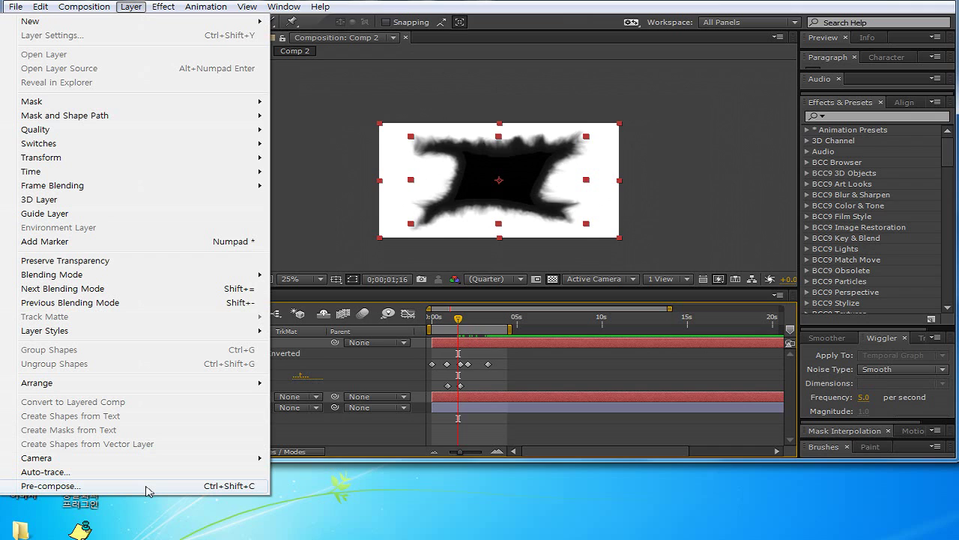
{"action": "left_click", "coordinate": [237, 488]}
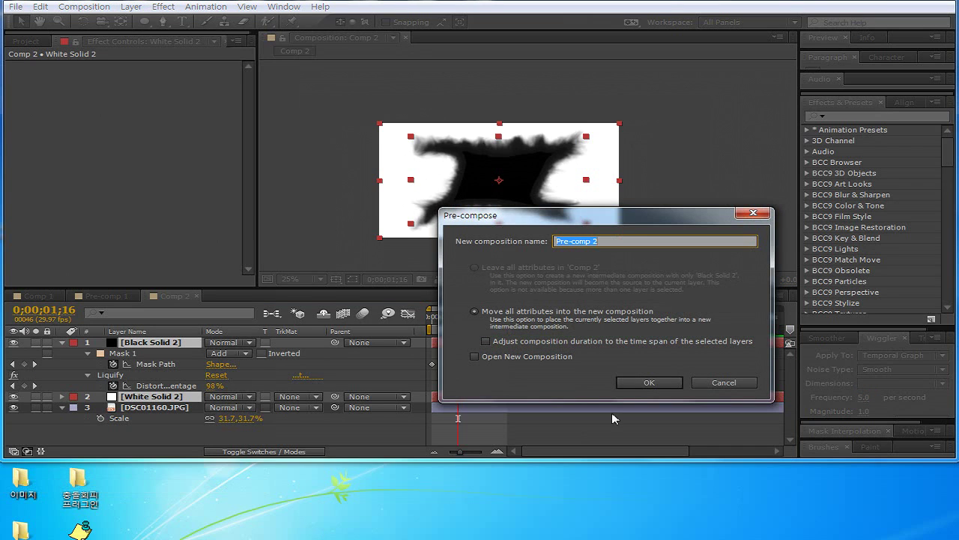
{"action": "left_click", "coordinate": [643, 383]}
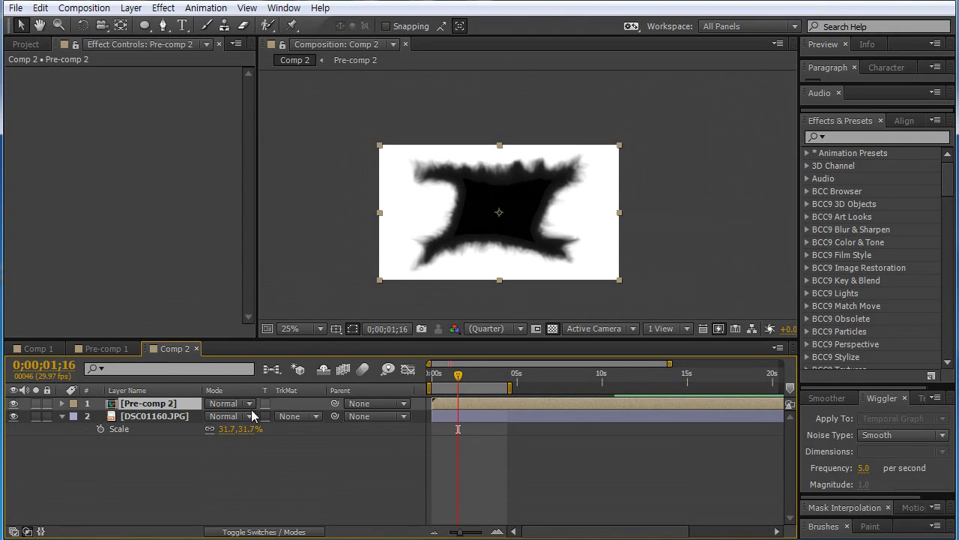
{"action": "left_click", "coordinate": [143, 405]}
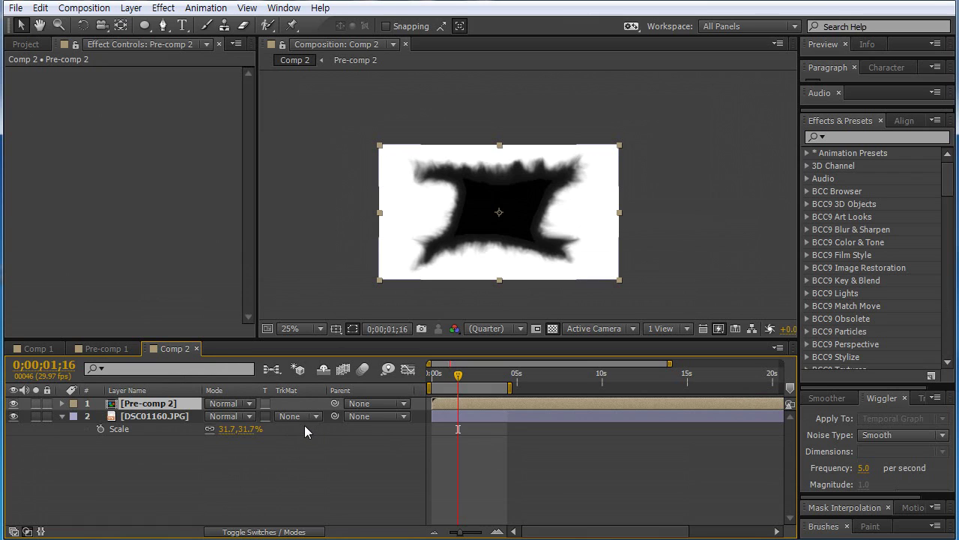
{"action": "key", "text": "F4"}
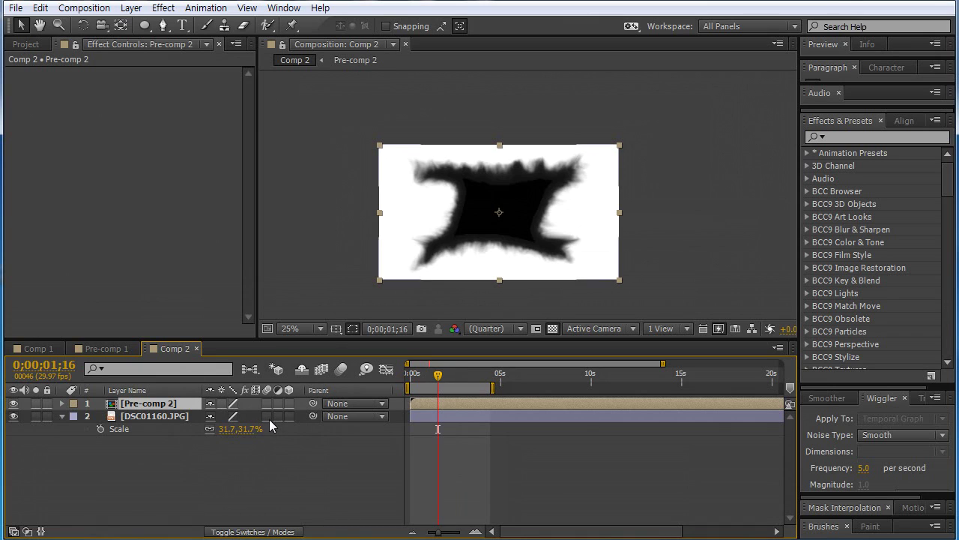
{"action": "left_click", "coordinate": [243, 532]}
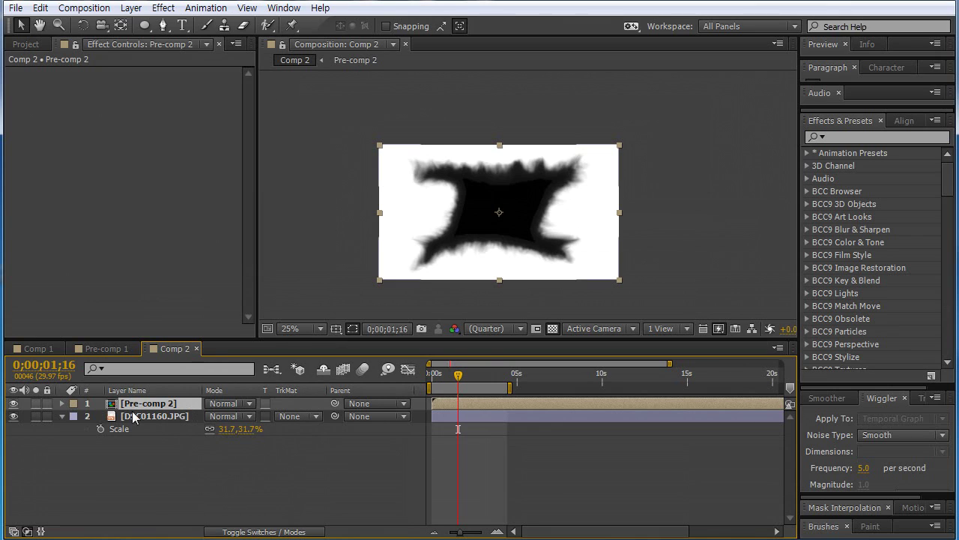
- Compare the view with Pre-comp 2 hidden and shown, and set the photo layer's track matte to Luma Inverted Matte "[Pre-comp 2]"
{"action": "left_click", "coordinate": [13, 404]}
{"action": "key", "text": "period"}
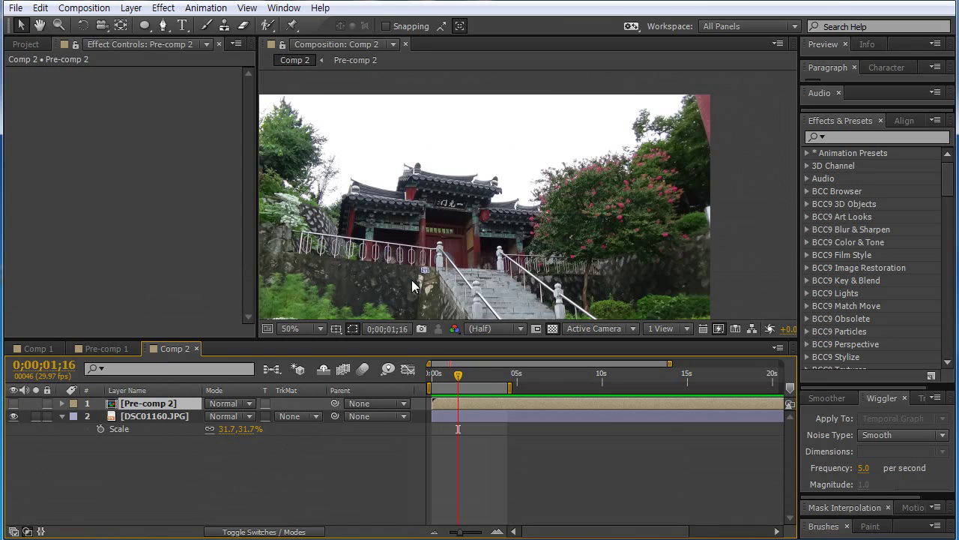
{"action": "left_click", "coordinate": [13, 403]}
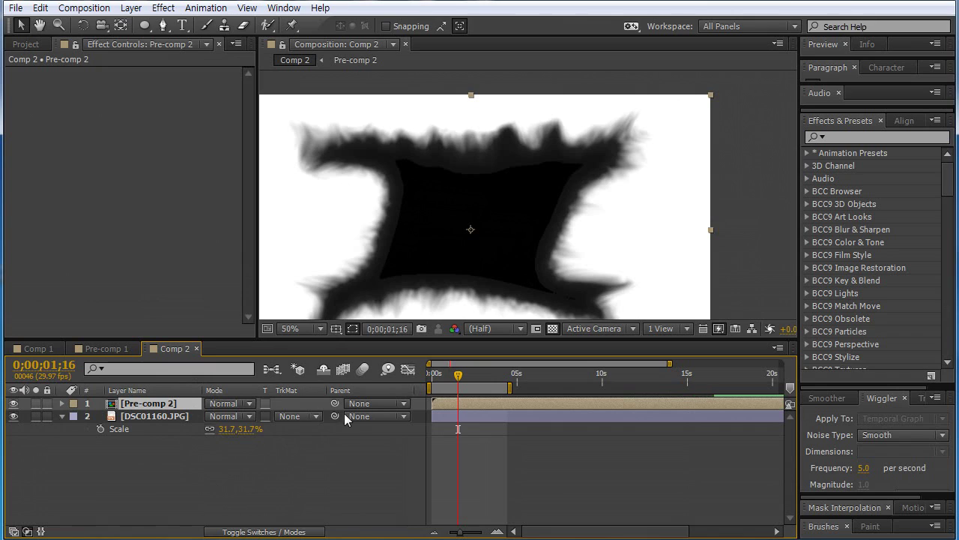
{"action": "left_click", "coordinate": [322, 417]}
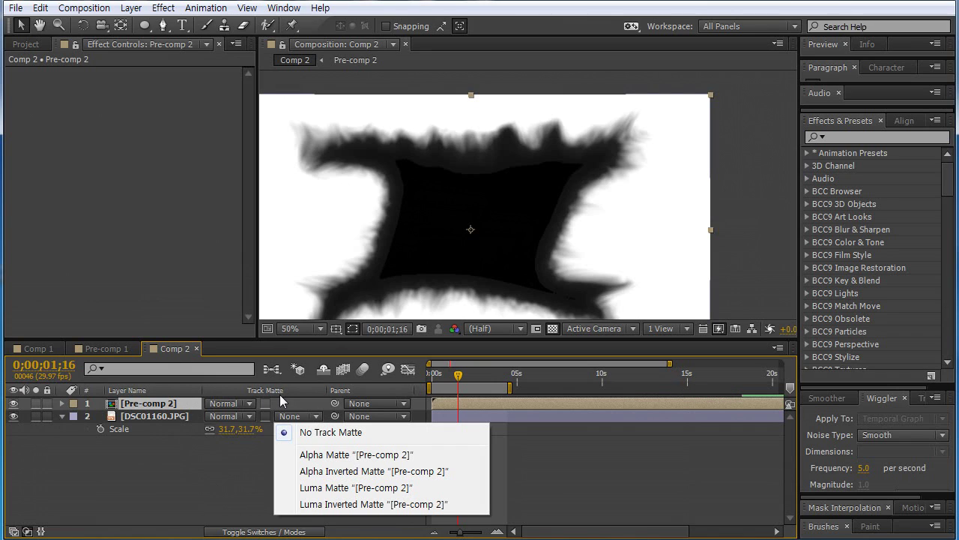
{"action": "left_click", "coordinate": [368, 506]}
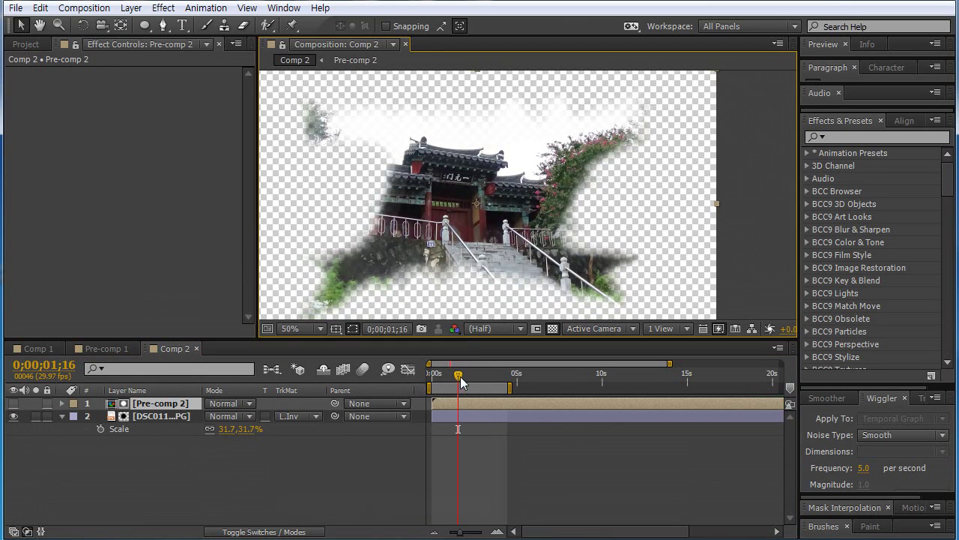
- Preview the matte reveal from the start of Comp 2 and enlarge the composition view to check the photo
{"action": "left_click_drag", "start_coordinate": [461, 381], "coordinate": [431, 371]}
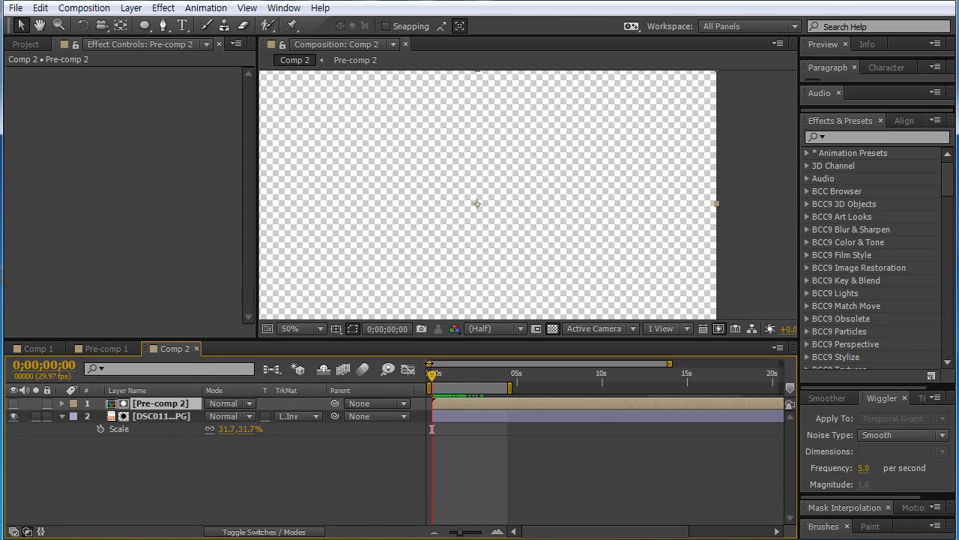
{"action": "key", "text": "KP_0"}
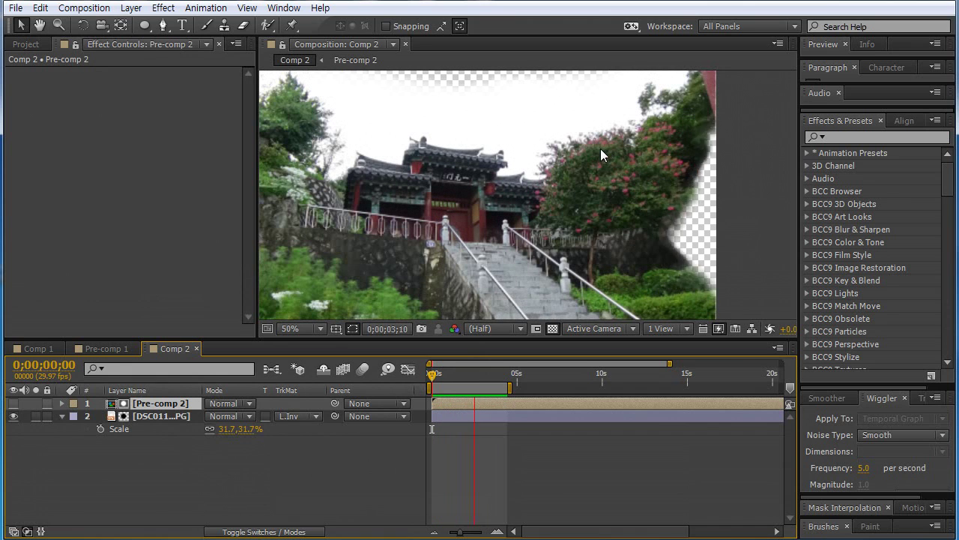
{"action": "key", "text": "space"}
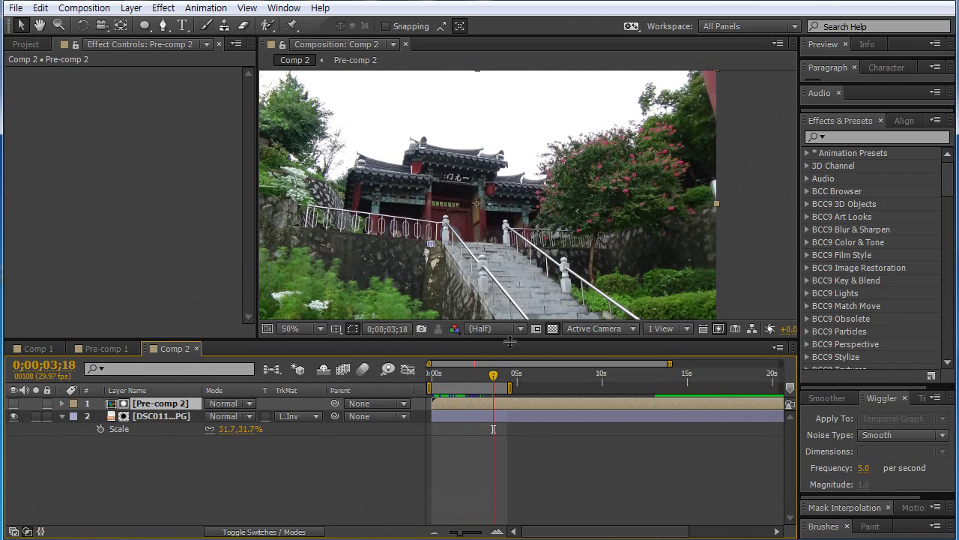
{"action": "left_click_drag", "start_coordinate": [510, 341], "coordinate": [510, 346]}
{"action": "left_click_drag", "start_coordinate": [459, 268], "coordinate": [514, 262]}
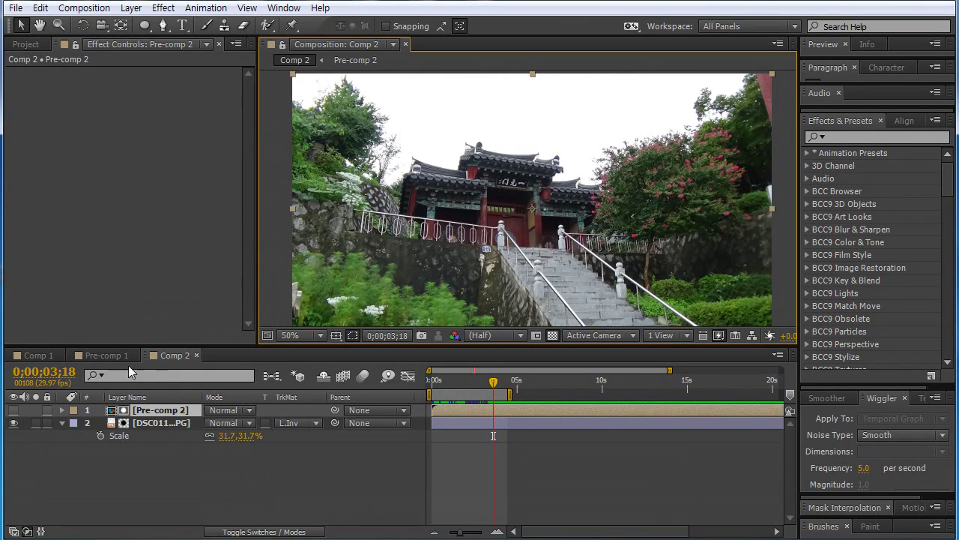
- Open Pre-comp 2, select the black solid, and move the playhead to 0;00;01;12 with the ragged shape in view
{"action": "left_click", "coordinate": [169, 355]}
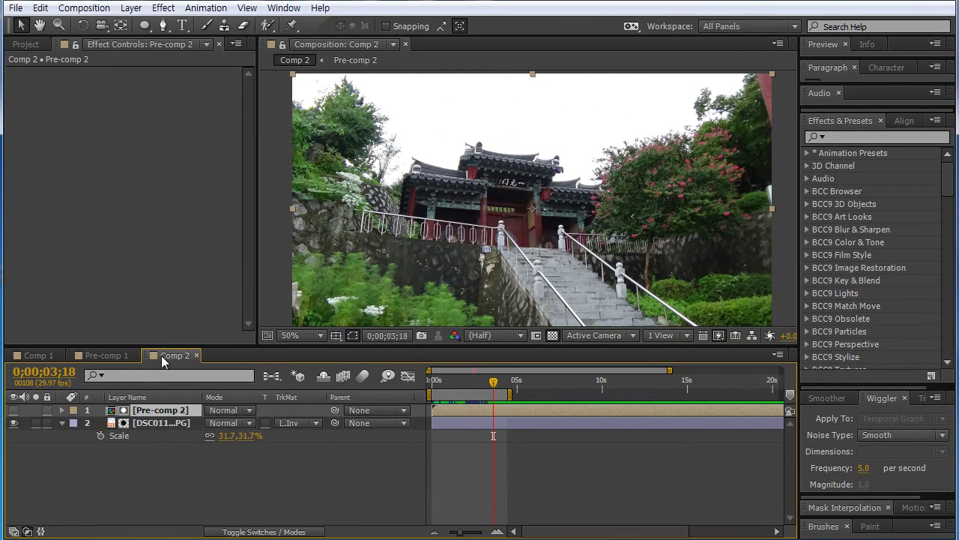
{"action": "double_click", "coordinate": [120, 411]}
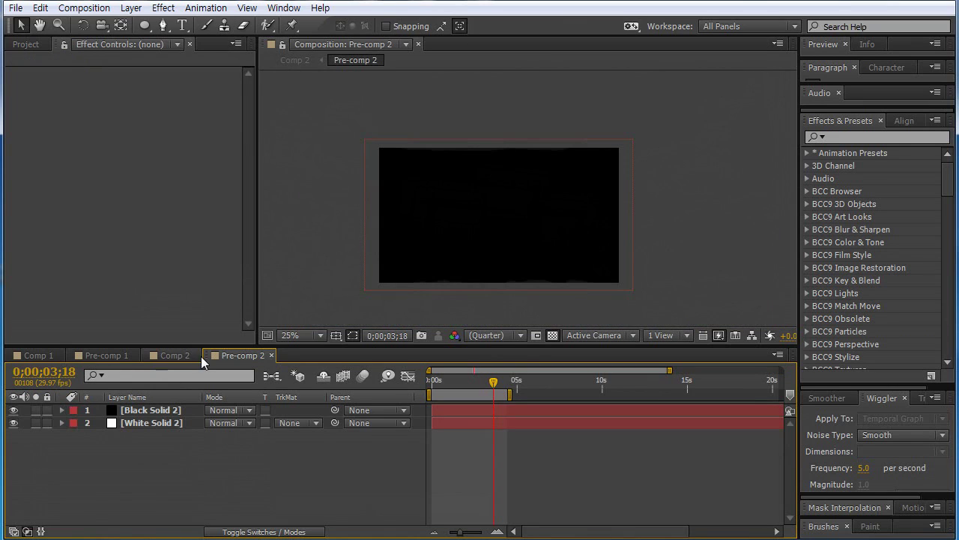
{"action": "left_click", "coordinate": [148, 411]}
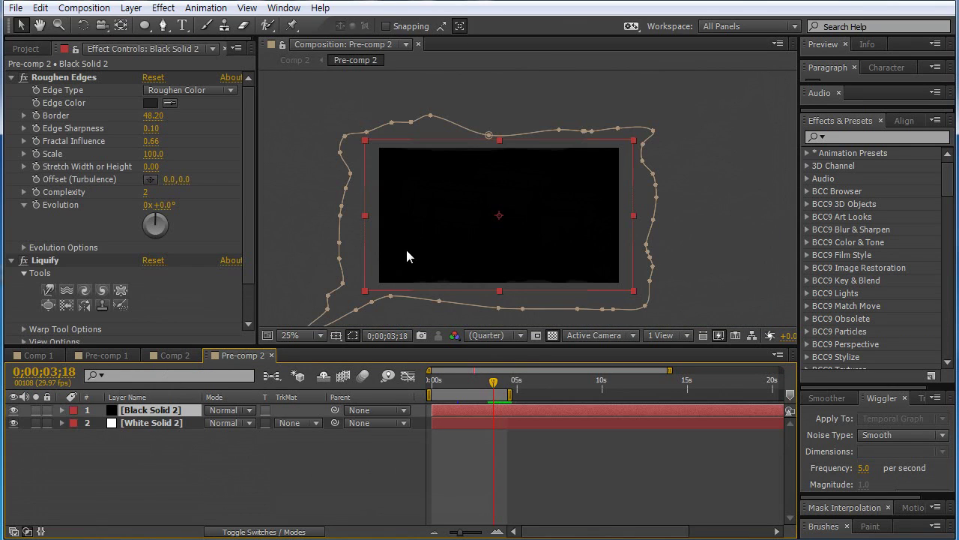
{"action": "mouse_move", "coordinate": [468, 380]}
{"action": "left_mouse_down"}
{"action": "mouse_move", "coordinate": [449, 381]}
{"action": "mouse_move", "coordinate": [460, 380]}
{"action": "left_mouse_up"}
{"action": "key", "text": "period"}
{"action": "left_click_drag", "start_coordinate": [483, 239], "coordinate": [526, 201]}
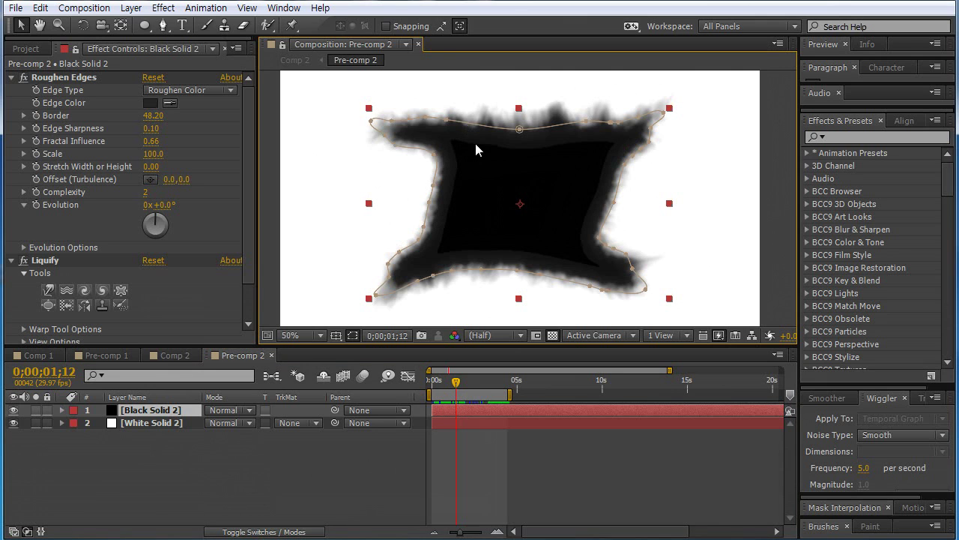
- Apply the CC Vector Blur effect to the black solid
{"action": "right_click", "coordinate": [476, 125]}
{"action": "mouse_move", "coordinate": [522, 342]}
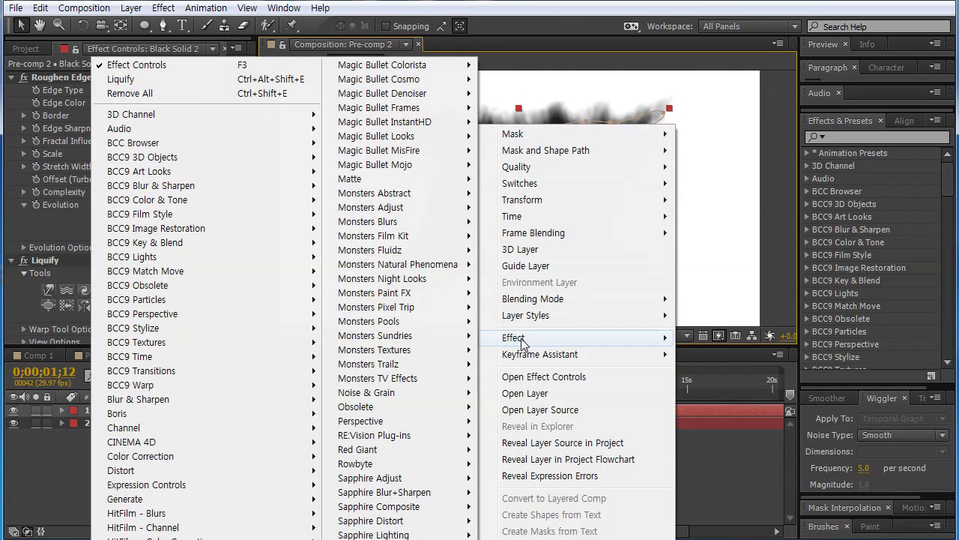
{"action": "mouse_move", "coordinate": [281, 429]}
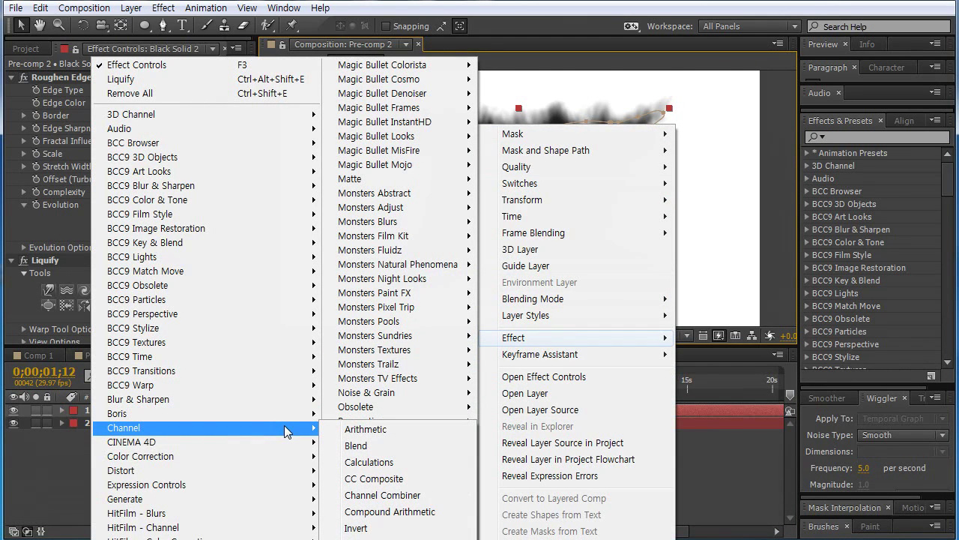
{"action": "mouse_move", "coordinate": [190, 401]}
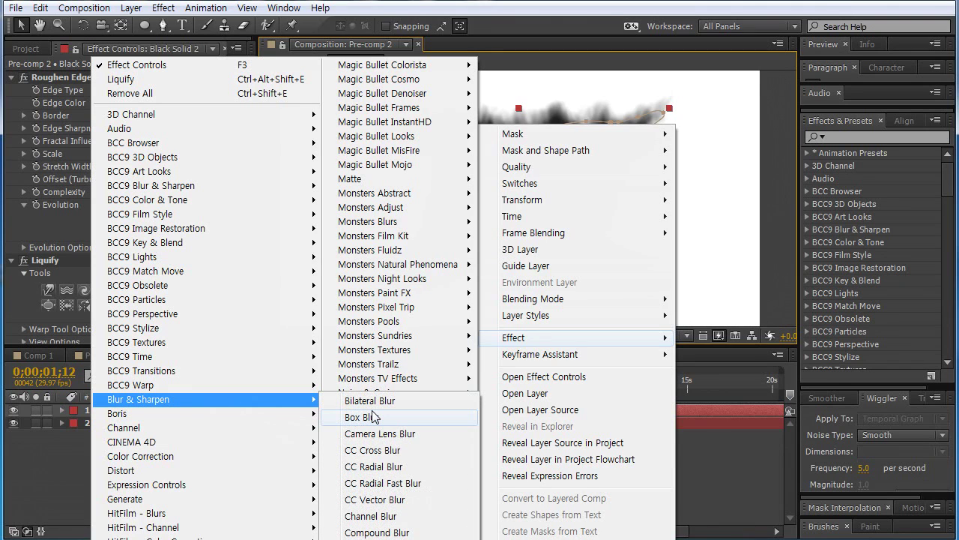
{"action": "left_click", "coordinate": [390, 500]}
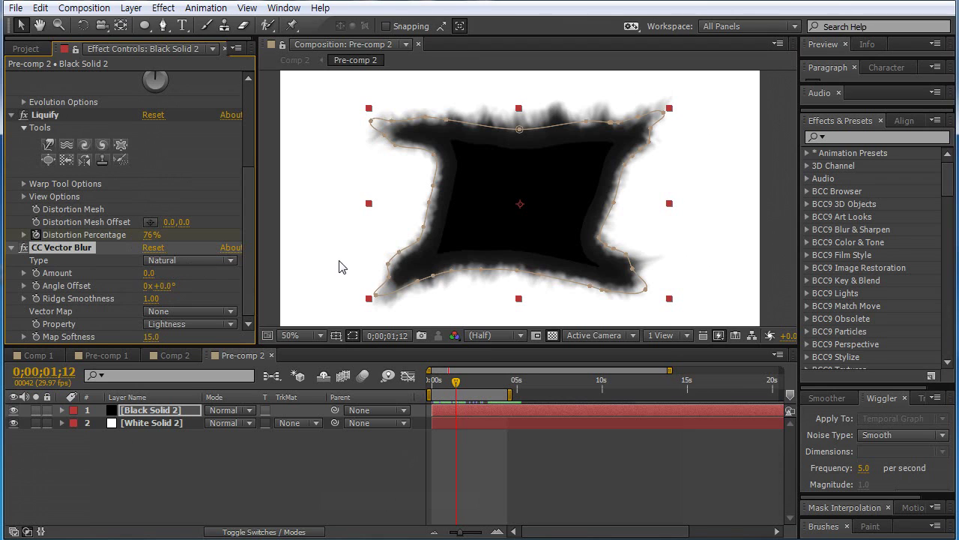
- Set CC Vector Blur's Amount to 30 and Ridge Smoothness to 10, checking the ragged edges at full size
{"action": "left_click_drag", "start_coordinate": [148, 273], "coordinate": [187, 279]}
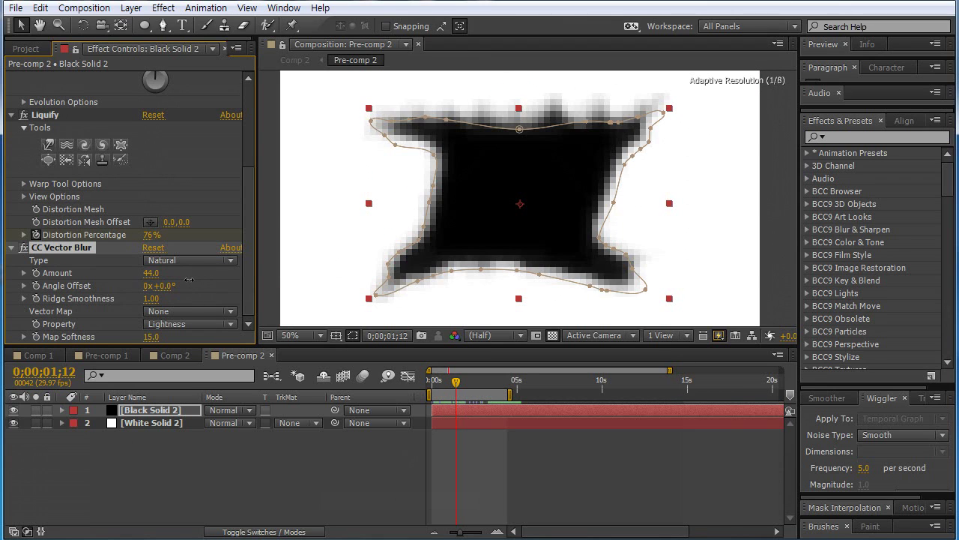
{"action": "left_click", "coordinate": [188, 261]}
{"action": "left_click", "coordinate": [150, 274]}
{"action": "left_click_drag", "start_coordinate": [150, 302], "coordinate": [315, 274]}
{"action": "key", "text": "/"}
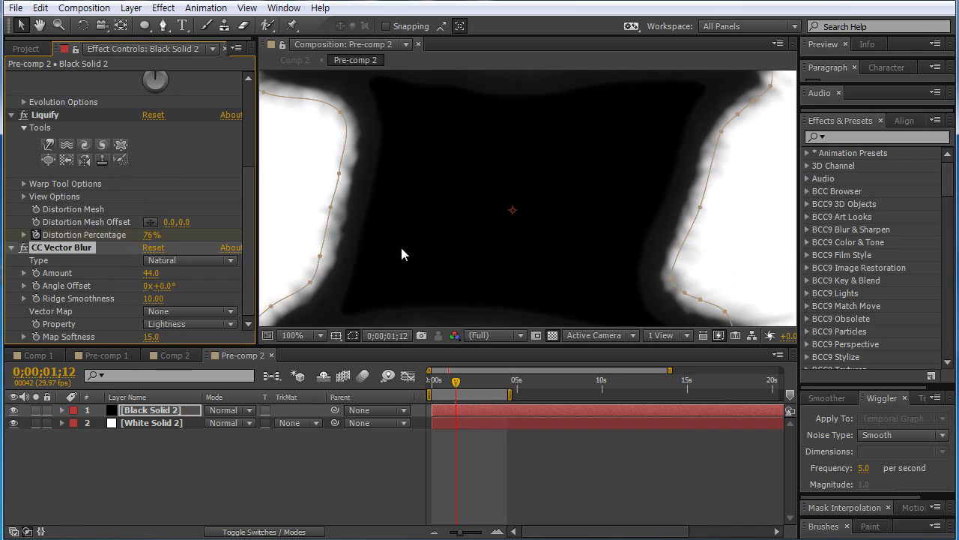
{"action": "key", "text": "h"}
{"action": "left_click", "coordinate": [402, 249]}
{"action": "mouse_move", "coordinate": [398, 232]}
{"action": "left_mouse_down"}
{"action": "mouse_move", "coordinate": [381, 208]}
{"action": "mouse_move", "coordinate": [411, 228]}
{"action": "left_mouse_up"}
{"action": "left_click_drag", "start_coordinate": [150, 275], "coordinate": [140, 273]}
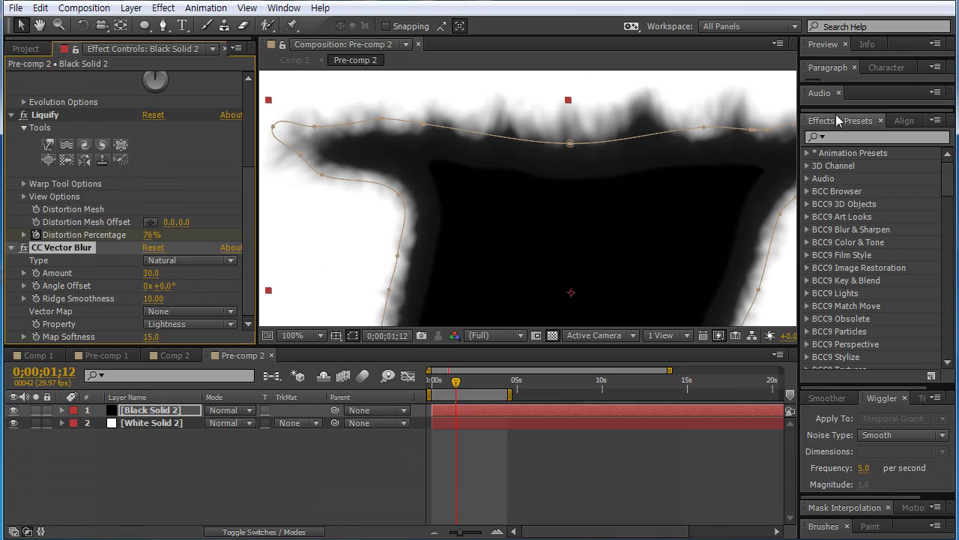
- Set both the RAM preview resolution and the composition view's resolution to Half
{"action": "left_click_drag", "start_coordinate": [843, 109], "coordinate": [844, 176]}
{"action": "left_click_drag", "start_coordinate": [832, 85], "coordinate": [843, 143]}
{"action": "left_click_drag", "start_coordinate": [839, 75], "coordinate": [861, 141]}
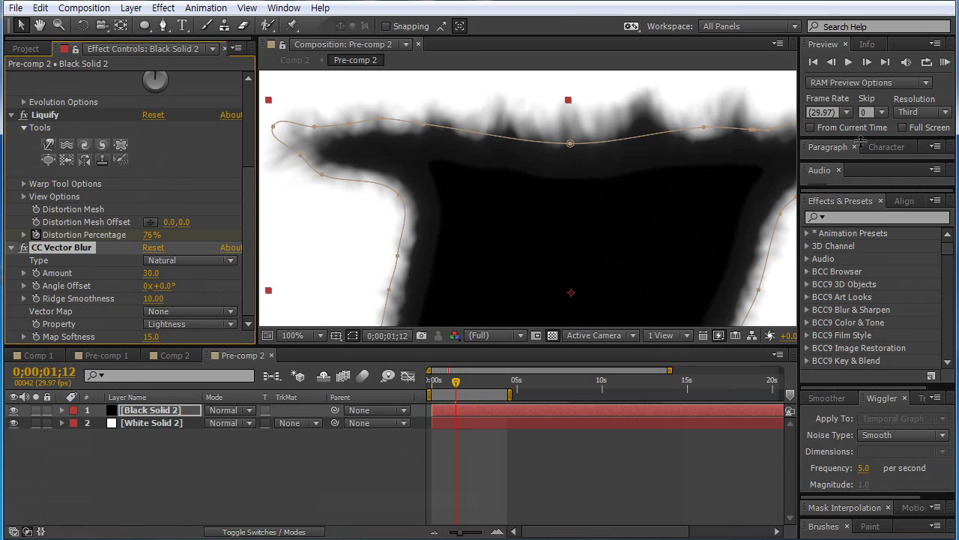
{"action": "left_click_drag", "start_coordinate": [556, 225], "coordinate": [548, 171]}
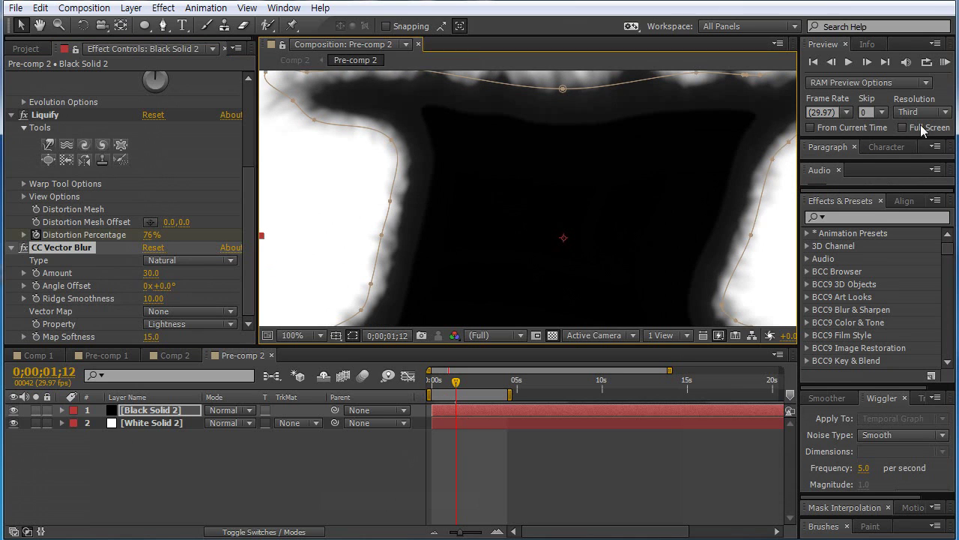
{"action": "left_click", "coordinate": [923, 111]}
{"action": "left_click", "coordinate": [927, 168]}
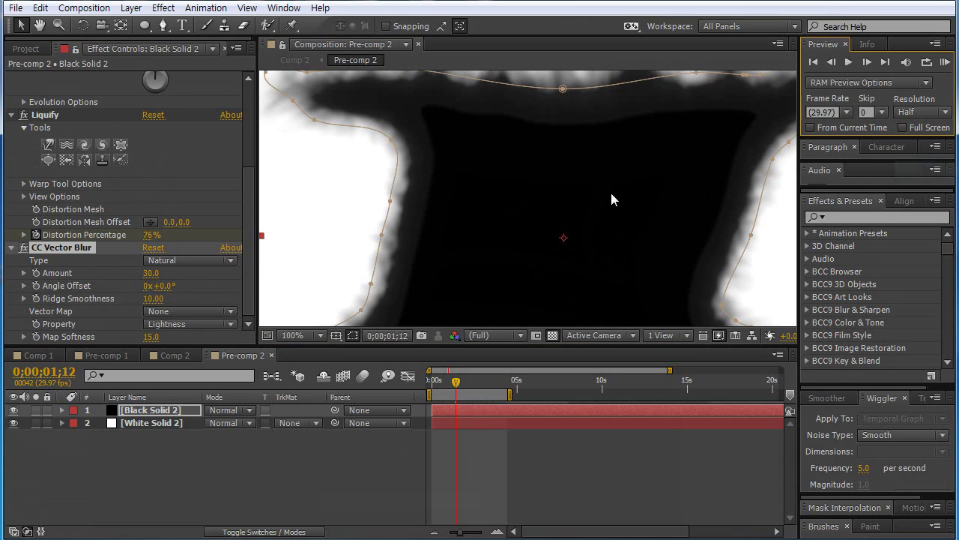
{"action": "scroll", "coordinate": [494, 261], "scroll_direction": "down", "scroll_amount": 2}
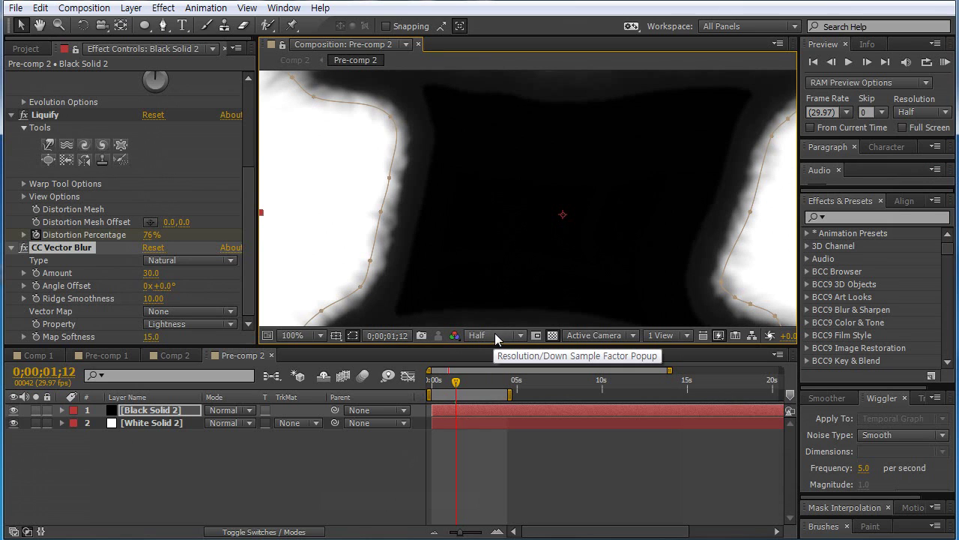
{"action": "key", "text": "ctrl+shift+j"}
- Try CC Vector Blur Amounts of 247 and 270, temporarily switching Liquify and Roughen Edges off to compare the blur
{"action": "left_click_drag", "start_coordinate": [150, 273], "coordinate": [418, 280]}
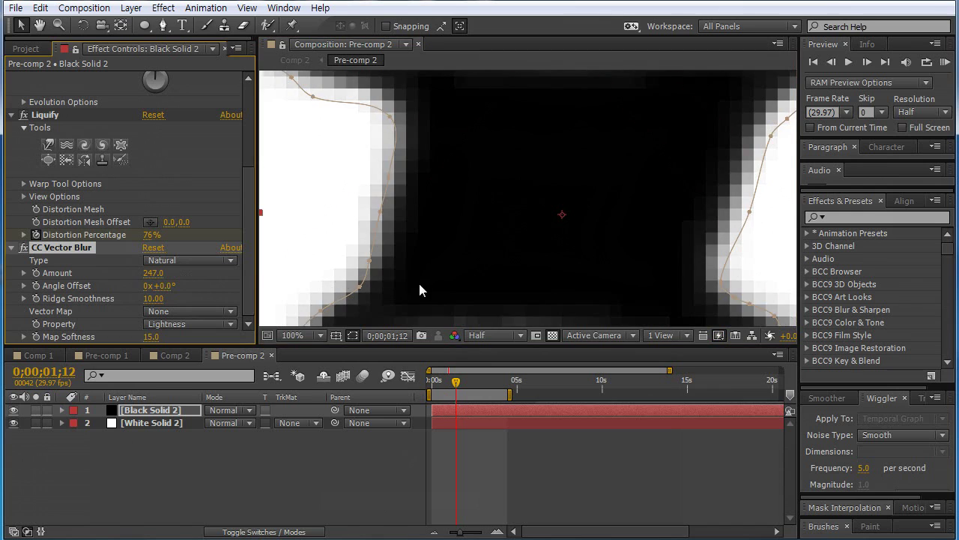
{"action": "scroll", "coordinate": [421, 280], "scroll_direction": "down", "scroll_amount": 2}
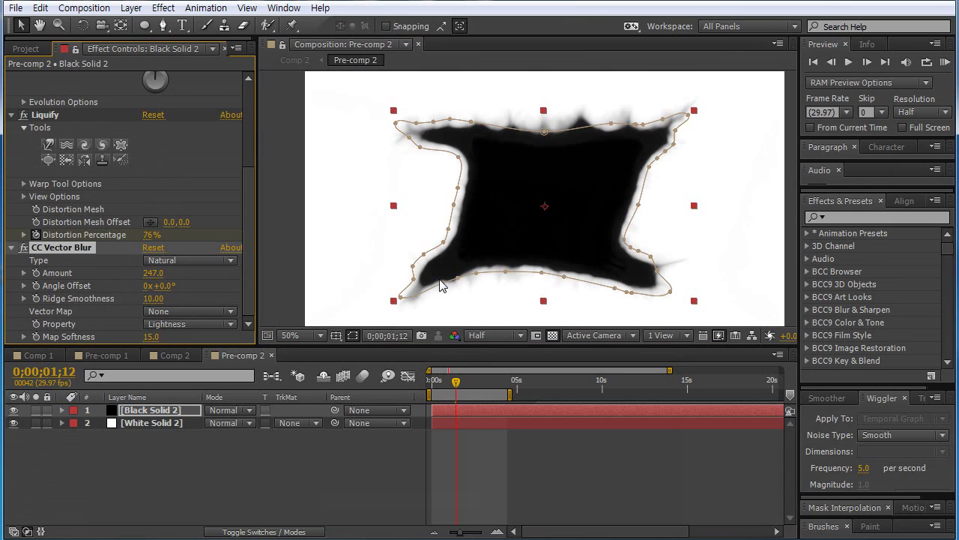
{"action": "left_click", "coordinate": [24, 115]}
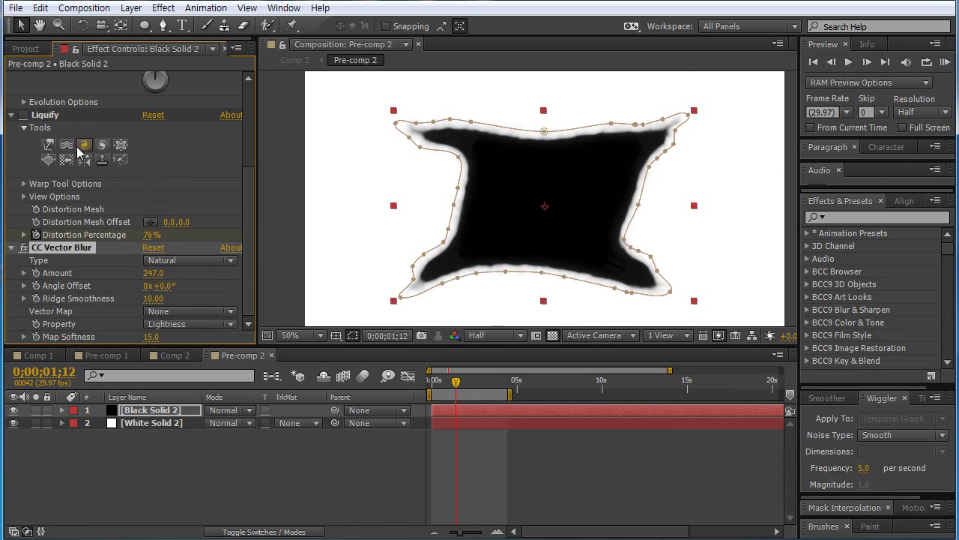
{"action": "scroll", "coordinate": [65, 133], "scroll_direction": "up", "scroll_amount": 5}
{"action": "scroll", "coordinate": [65, 132], "scroll_direction": "up", "scroll_amount": 1}
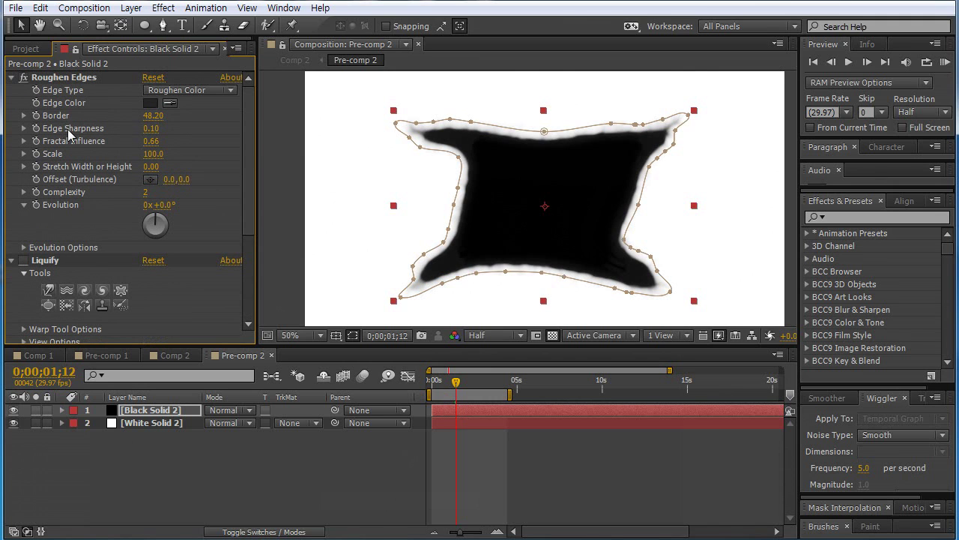
{"action": "left_click", "coordinate": [11, 77]}
{"action": "left_click", "coordinate": [23, 77]}
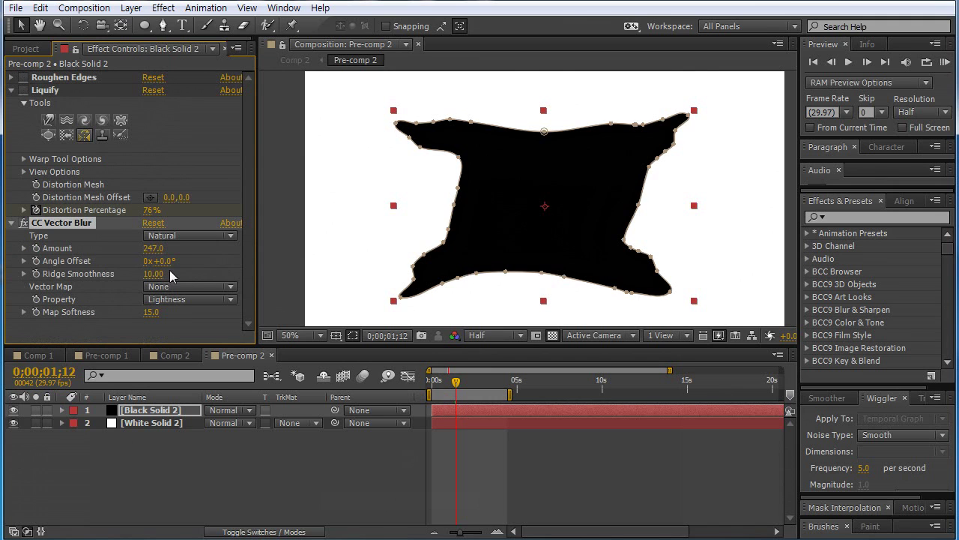
{"action": "left_click_drag", "start_coordinate": [148, 251], "coordinate": [175, 253]}
{"action": "left_click", "coordinate": [24, 77]}
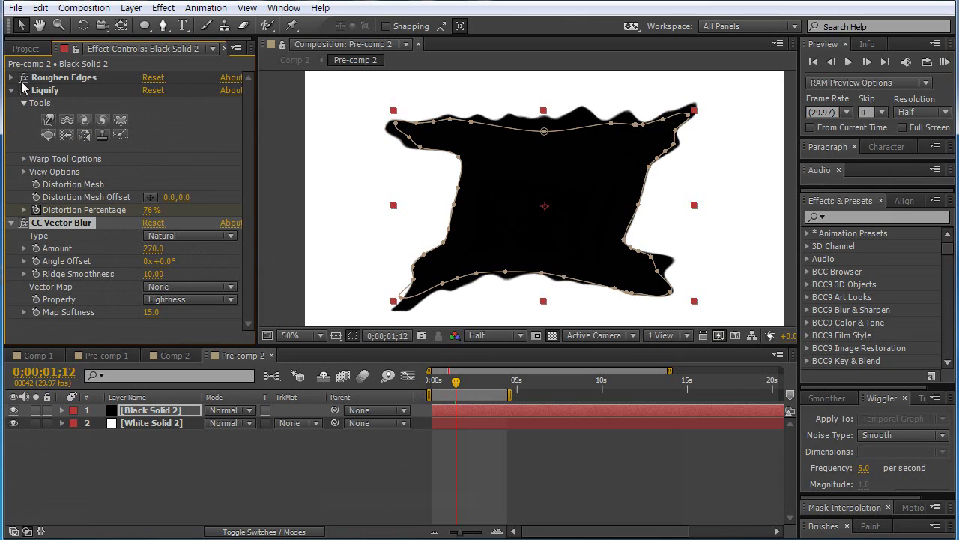
{"action": "left_click", "coordinate": [22, 224]}
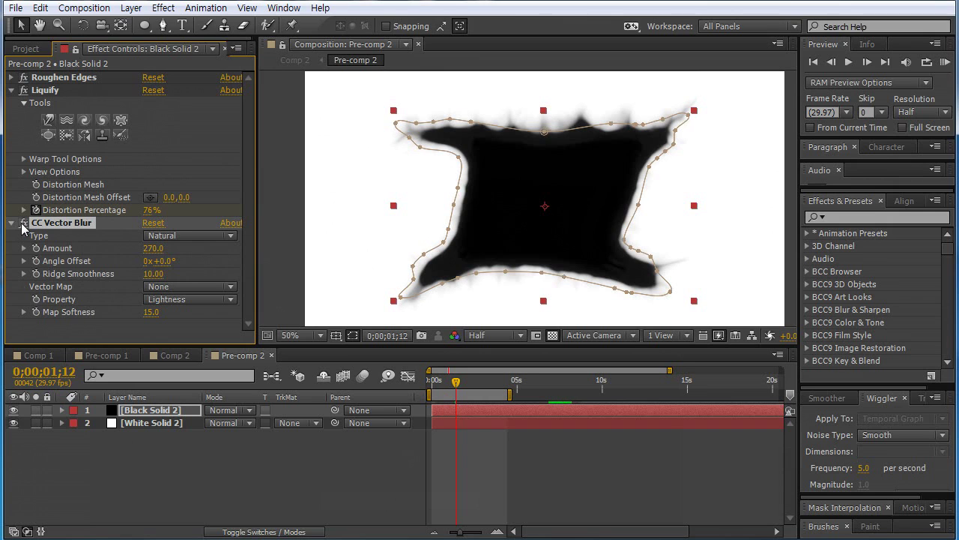
- Lower CC Vector Blur's Amount to 190 and Ridge Smoothness to 1.20
{"action": "left_click_drag", "start_coordinate": [154, 252], "coordinate": [110, 249]}
{"action": "mouse_move", "coordinate": [154, 274]}
{"action": "left_mouse_down"}
{"action": "mouse_move", "coordinate": [7, 273]}
{"action": "mouse_move", "coordinate": [43, 272]}
{"action": "mouse_move", "coordinate": [30, 273]}
{"action": "left_mouse_up"}
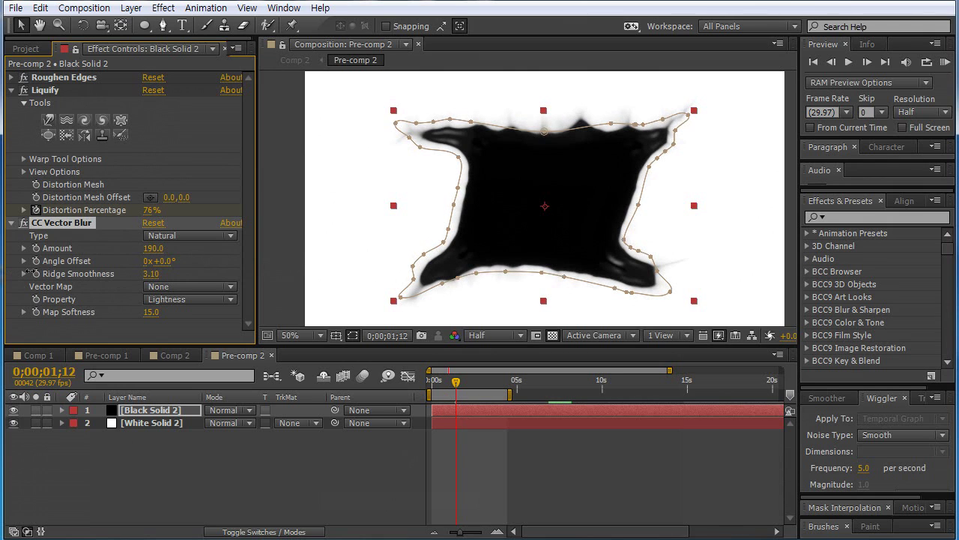
{"action": "mouse_move", "coordinate": [62, 275]}
{"action": "left_mouse_down"}
{"action": "mouse_move", "coordinate": [188, 278]}
{"action": "mouse_move", "coordinate": [15, 278]}
{"action": "mouse_move", "coordinate": [23, 278]}
{"action": "left_mouse_up"}
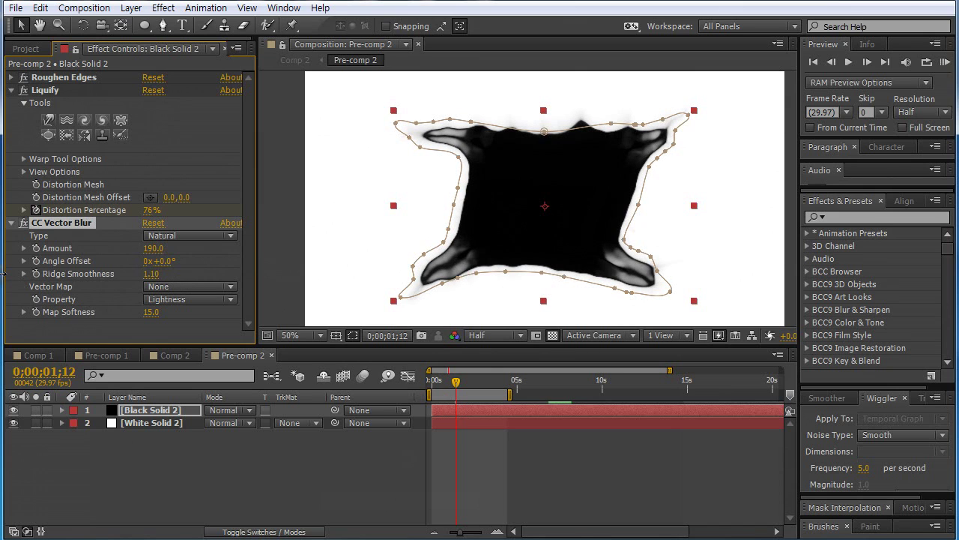
- Inspect the shape's lower edges at 100% and set CC Vector Blur's Ridge Smoothness to 2.10 and Amount to 221
{"action": "scroll", "coordinate": [426, 206], "scroll_direction": "up", "scroll_amount": 2}
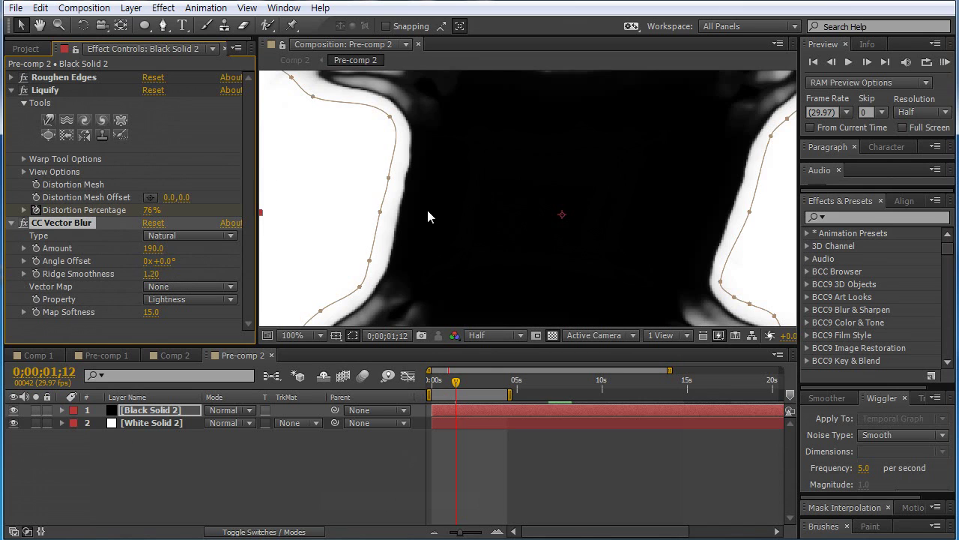
{"action": "scroll", "coordinate": [446, 252], "scroll_direction": "down", "scroll_amount": 2}
{"action": "scroll", "coordinate": [445, 252], "scroll_direction": "up", "scroll_amount": 2}
{"action": "left_click_drag", "start_coordinate": [445, 252], "coordinate": [421, 140]}
{"action": "left_click_drag", "start_coordinate": [152, 276], "coordinate": [152, 273]}
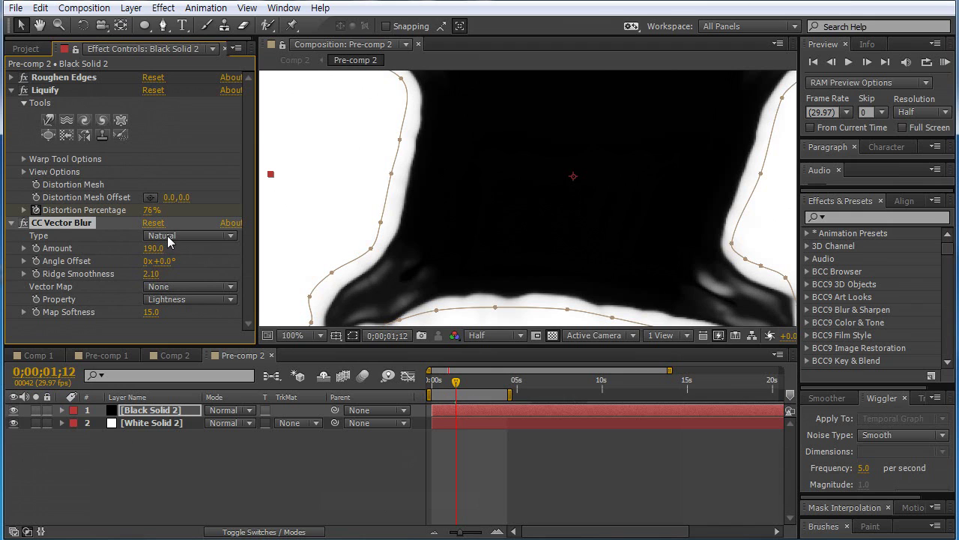
{"action": "left_click_drag", "start_coordinate": [154, 249], "coordinate": [185, 258]}
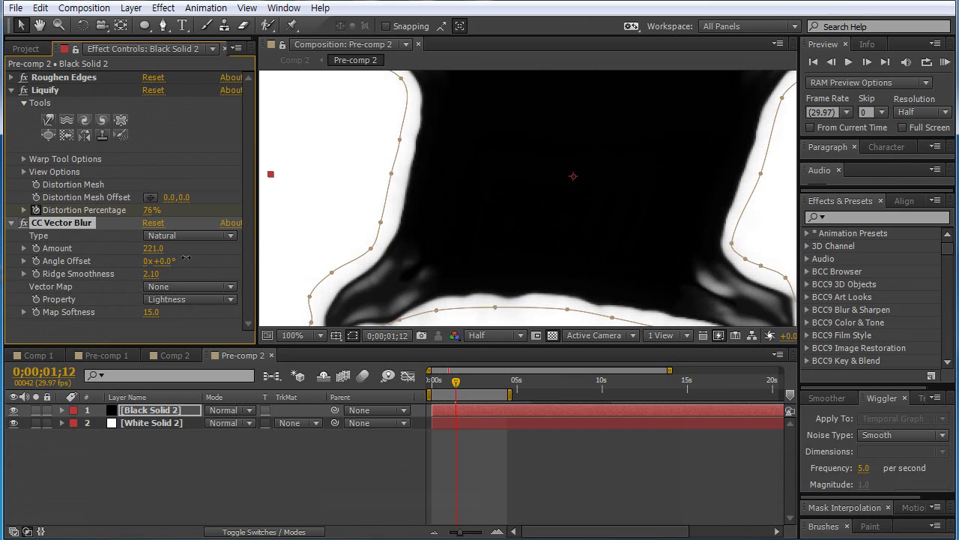
- Set CC Vector Blur's Angle Offset to 55°, Amount to 163 and Ridge Smoothness to 1.30
{"action": "left_click_drag", "start_coordinate": [168, 262], "coordinate": [202, 252]}
{"action": "key", "text": "comma"}
{"action": "key", "text": "comma"}
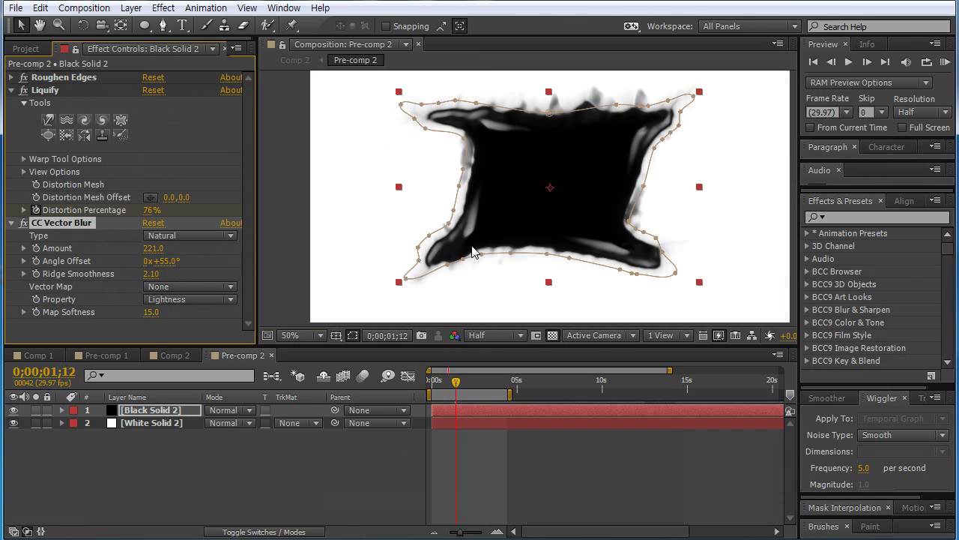
{"action": "mouse_move", "coordinate": [153, 248]}
{"action": "left_mouse_down"}
{"action": "mouse_move", "coordinate": [90, 246]}
{"action": "mouse_move", "coordinate": [107, 247]}
{"action": "left_mouse_up"}
{"action": "mouse_move", "coordinate": [152, 275]}
{"action": "left_mouse_down"}
{"action": "mouse_move", "coordinate": [129, 275]}
{"action": "mouse_move", "coordinate": [142, 275]}
{"action": "left_mouse_up"}
{"action": "key", "text": "slash"}
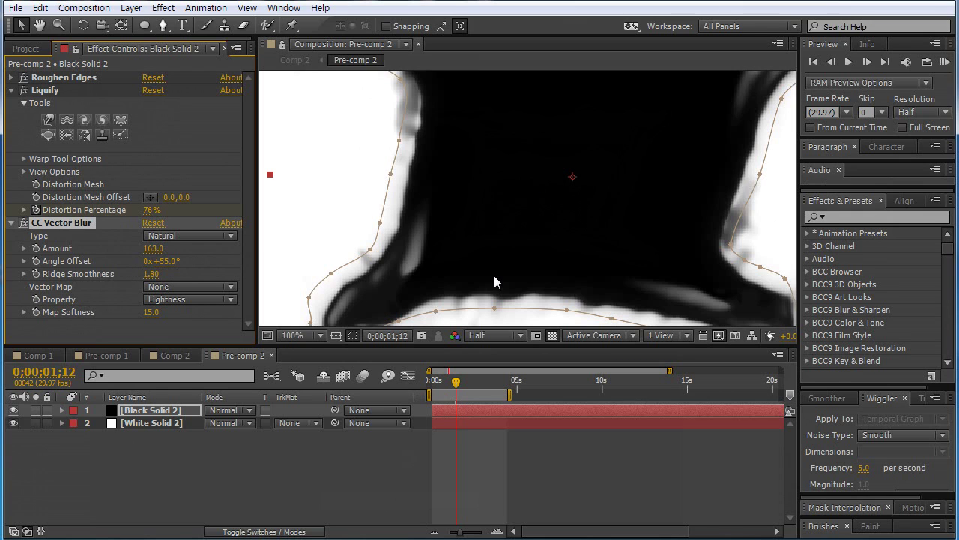
{"action": "mouse_move", "coordinate": [156, 273]}
{"action": "left_mouse_down"}
{"action": "mouse_move", "coordinate": [129, 268]}
{"action": "mouse_move", "coordinate": [139, 268]}
{"action": "left_mouse_up"}
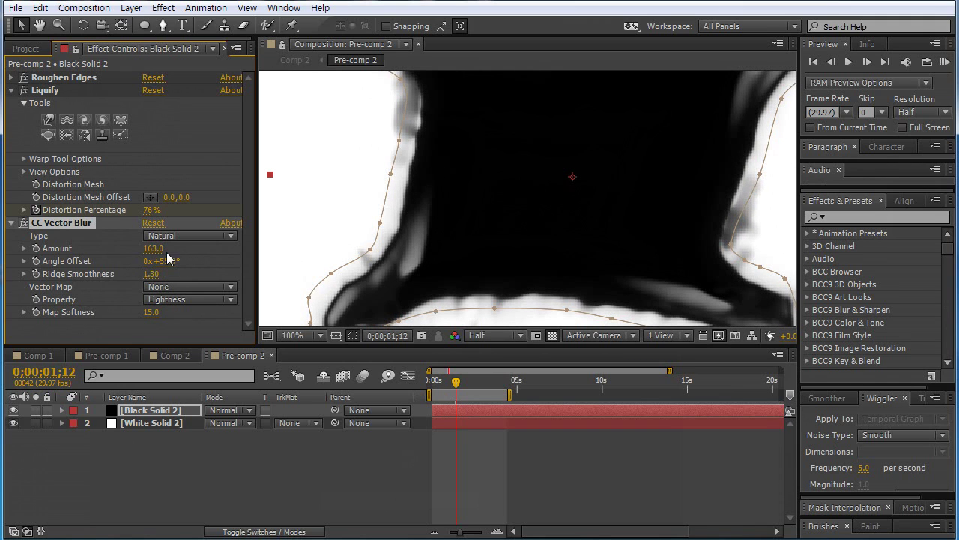
- Play the photo reveal in Comp 2 with the adjusted blur and view the whole frame at 50%
{"action": "left_click", "coordinate": [105, 355]}
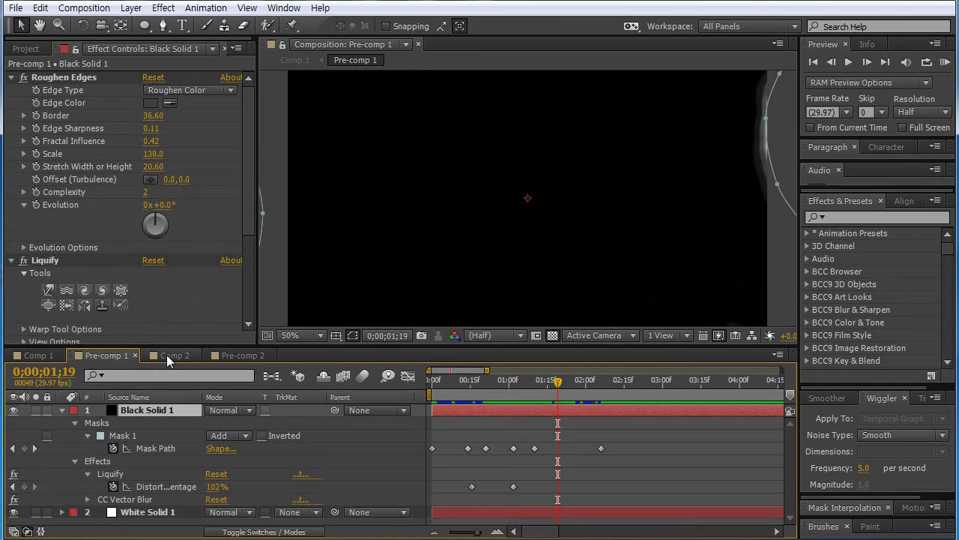
{"action": "left_click", "coordinate": [175, 356]}
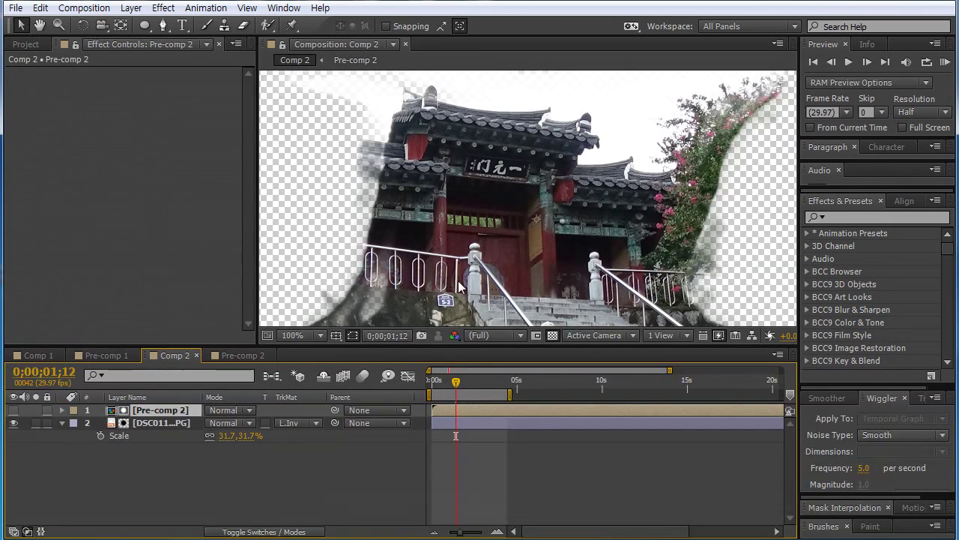
{"action": "key", "text": "space"}
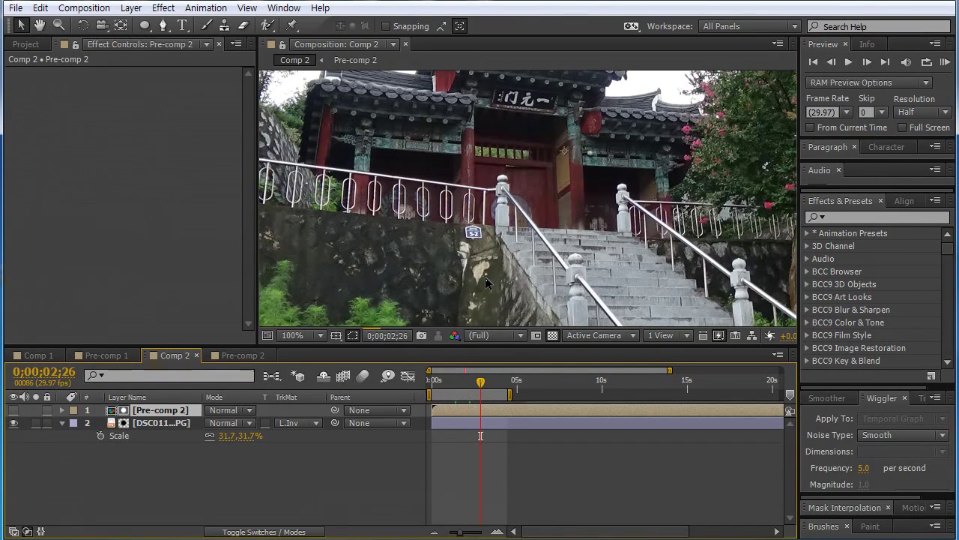
{"action": "key", "text": "comma"}
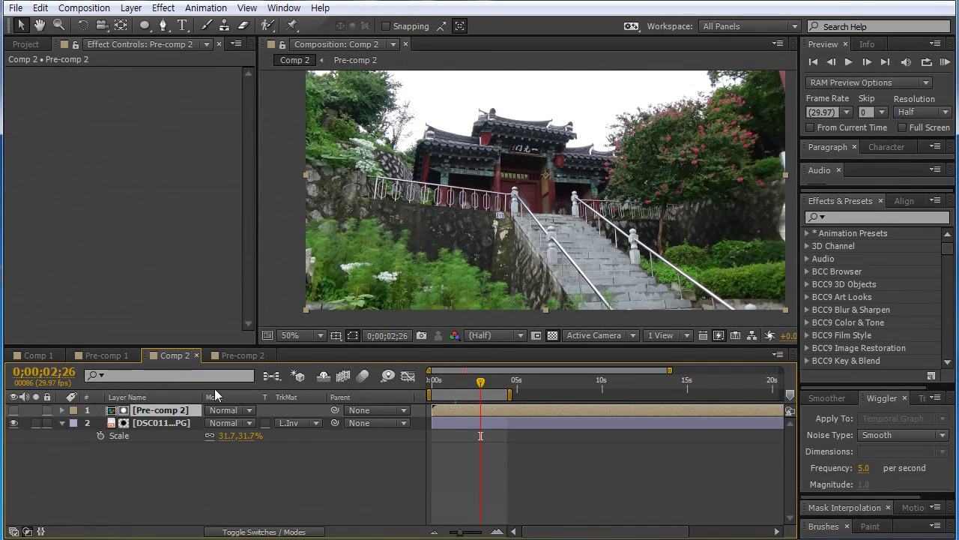
- In Pre-comp 2 at 0;00;01;07, switch off Black Solid 2's CC Vector Blur and reveal all of its Mask 1 properties
{"action": "left_click", "coordinate": [234, 356]}
{"action": "left_click", "coordinate": [162, 424]}
{"action": "left_click", "coordinate": [158, 413]}
{"action": "left_click", "coordinate": [63, 410]}
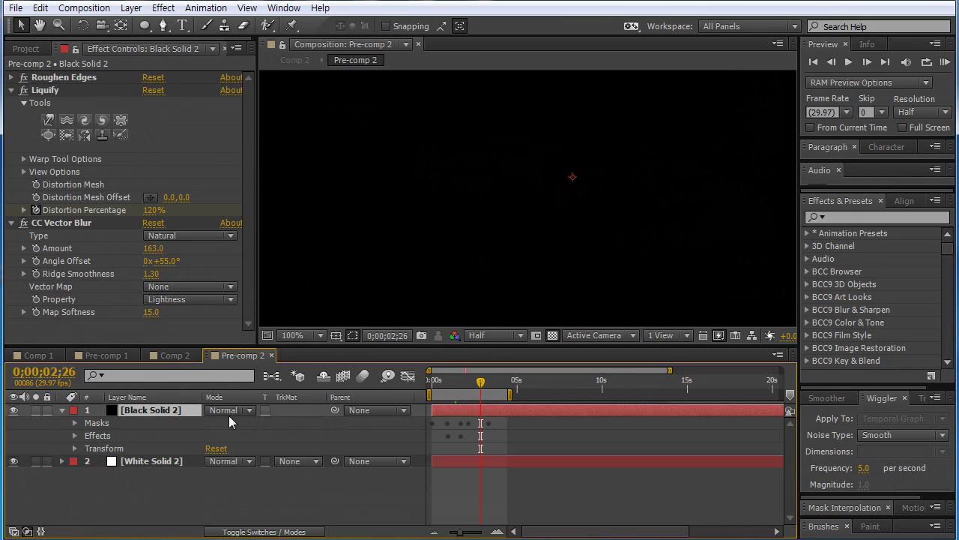
{"action": "left_click_drag", "start_coordinate": [459, 386], "coordinate": [452, 385]}
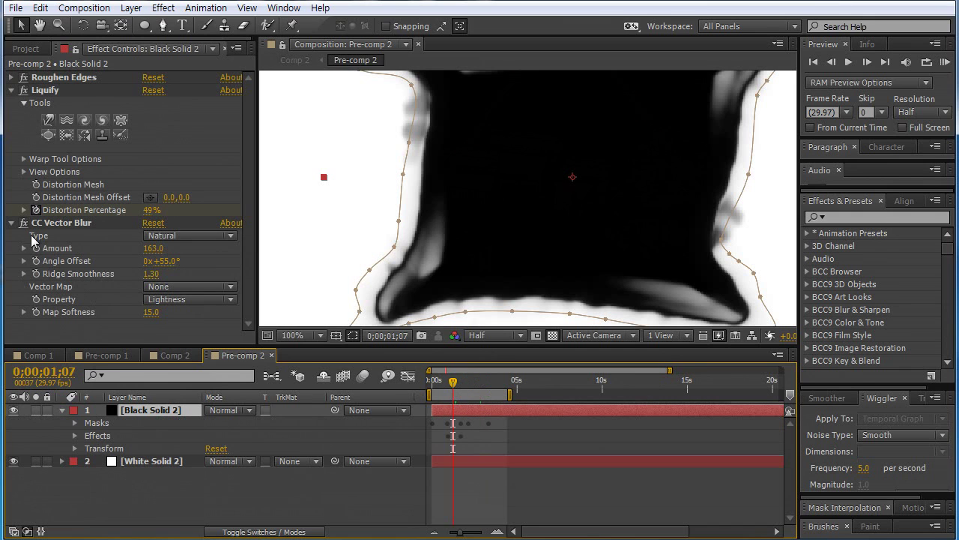
{"action": "left_click", "coordinate": [23, 223]}
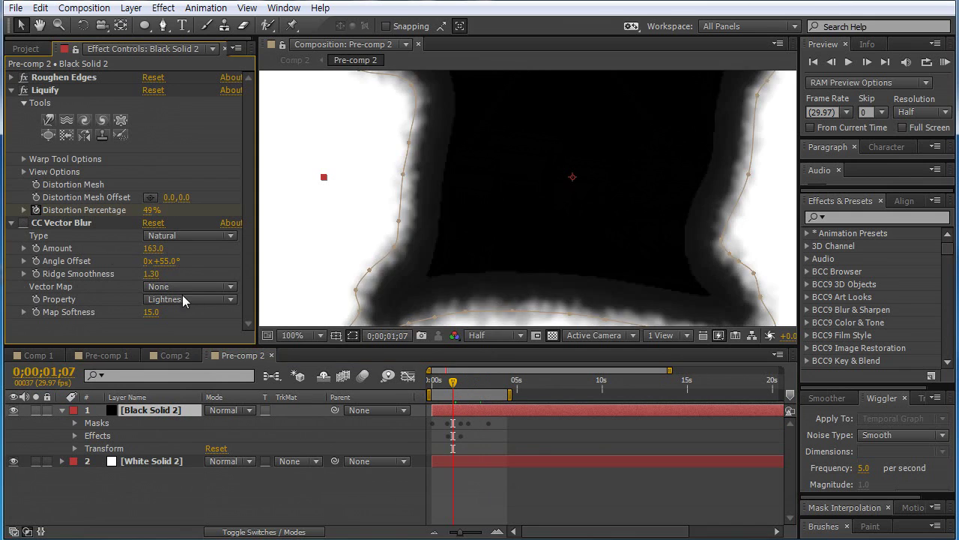
{"action": "scroll", "coordinate": [413, 259], "scroll_direction": "down", "scroll_amount": 2}
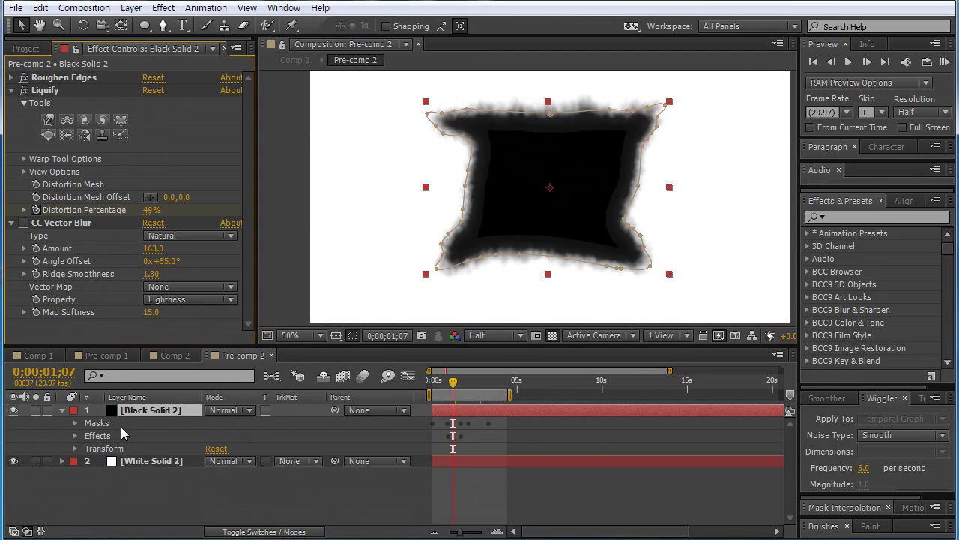
{"action": "key", "text": "m"}
{"action": "key", "text": "m"}
{"action": "key", "text": "m"}
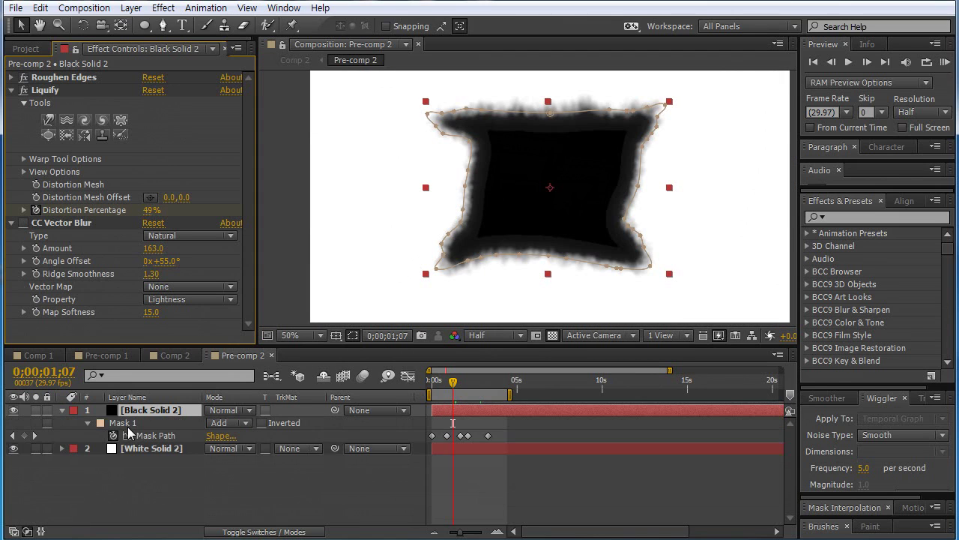
{"action": "key", "text": "m"}
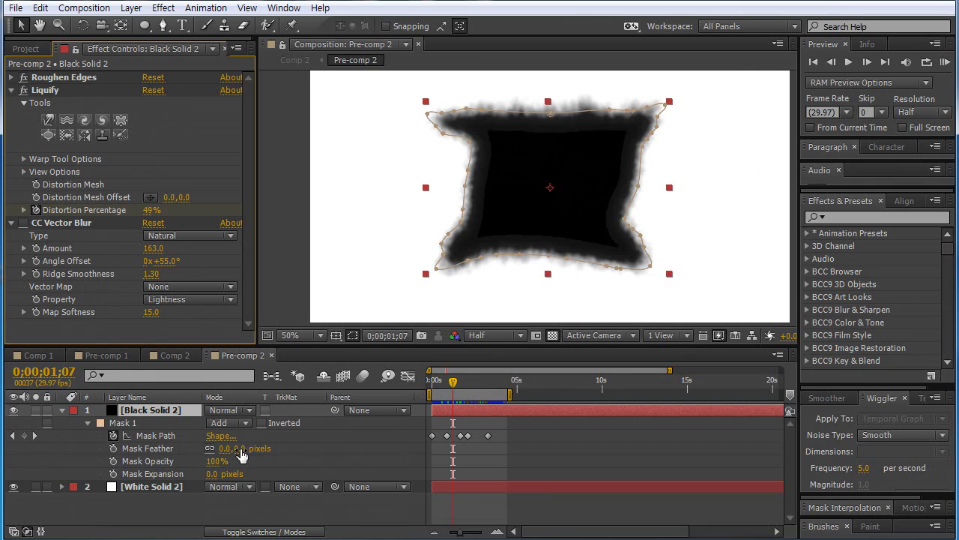
- Try a Mask Feather of 40 pixels on Mask 1 with Liquify and Roughen Edges switched off
{"action": "left_click_drag", "start_coordinate": [243, 453], "coordinate": [270, 443]}
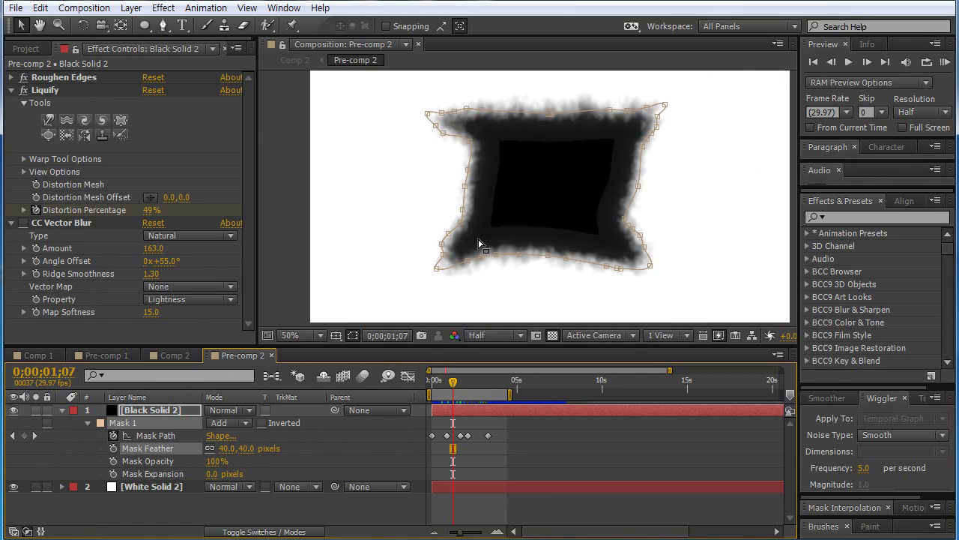
{"action": "key", "text": "period"}
{"action": "key", "text": "comma"}
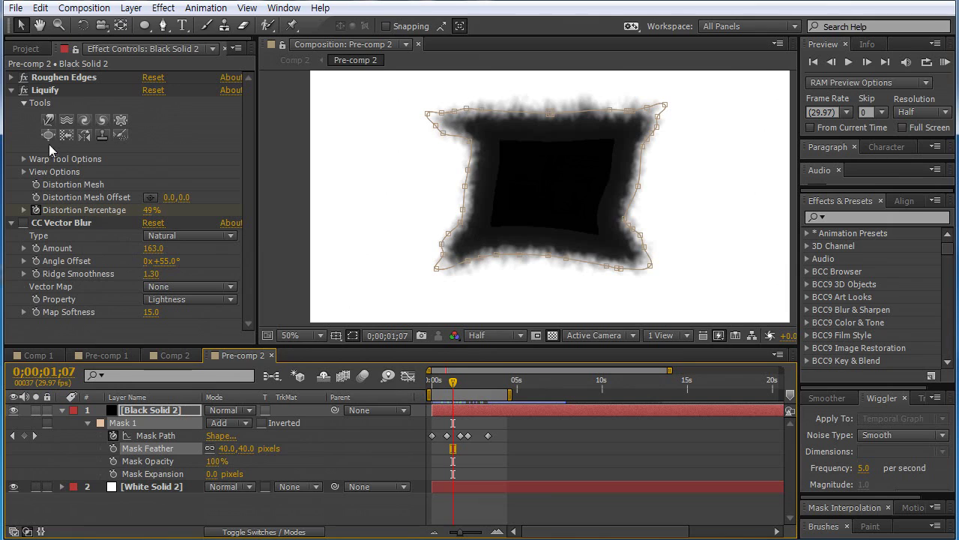
{"action": "left_click", "coordinate": [25, 88]}
{"action": "left_click", "coordinate": [25, 78]}
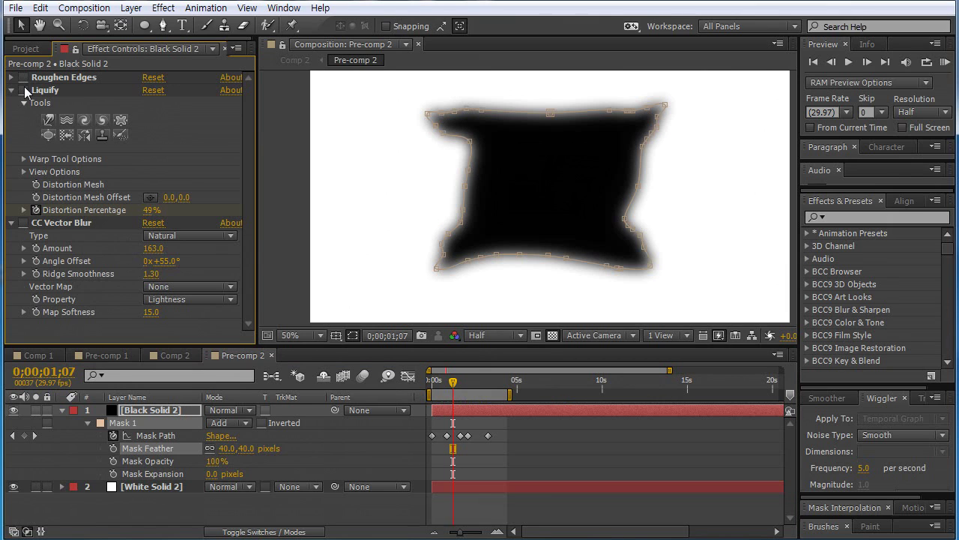
- Try a Mask Feather of 0 to compare the mask's edge at 100%, then undo the change
{"action": "left_click", "coordinate": [247, 448]}
{"action": "type", "text": "0"}
{"action": "key", "text": "Return"}
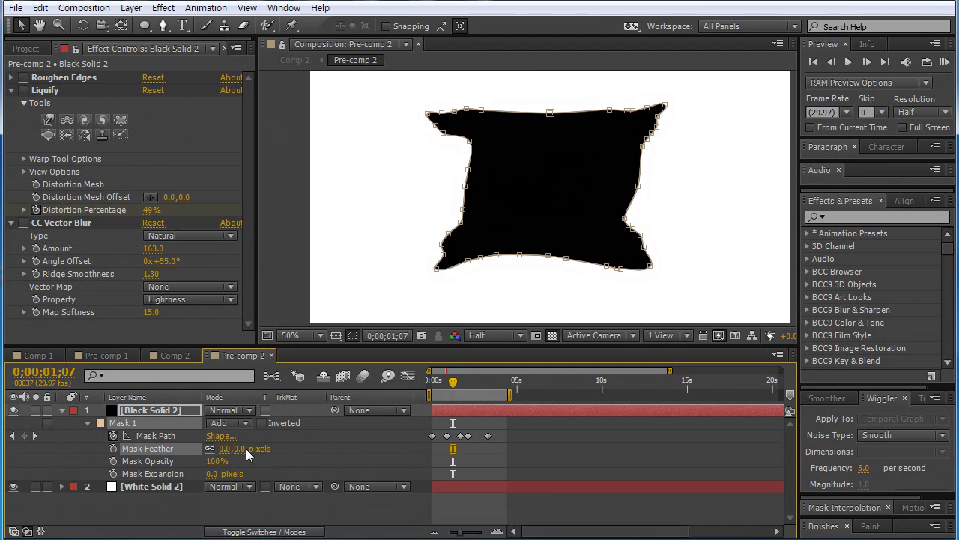
{"action": "scroll", "coordinate": [449, 230], "scroll_direction": "up", "scroll_amount": 2}
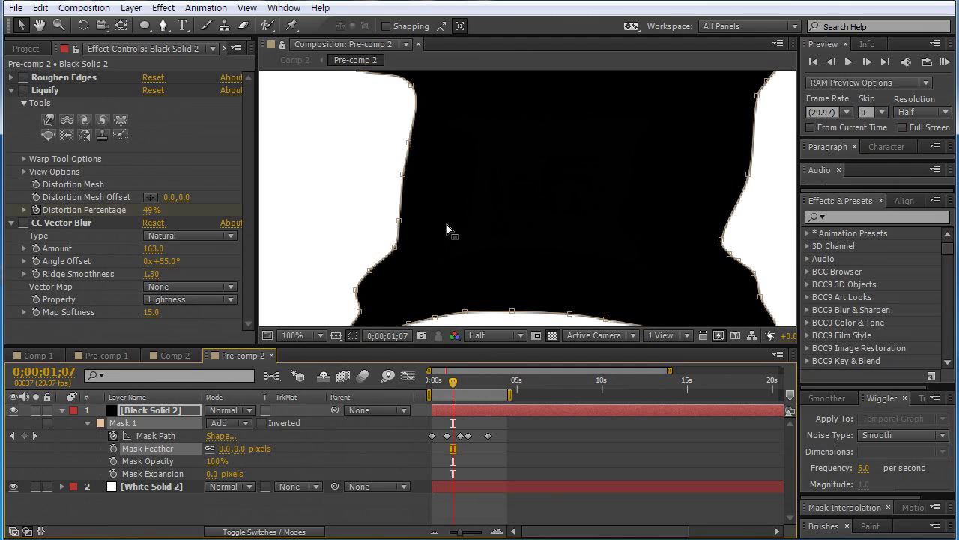
{"action": "scroll", "coordinate": [401, 186], "scroll_direction": "down", "scroll_amount": 2}
{"action": "scroll", "coordinate": [401, 185], "scroll_direction": "up", "scroll_amount": 2}
{"action": "left_click", "coordinate": [485, 338]}
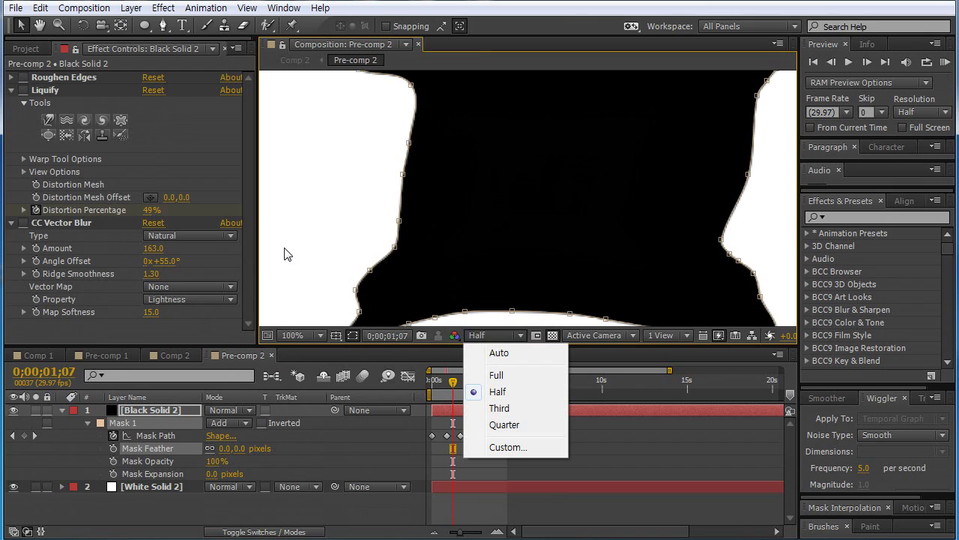
{"action": "left_click", "coordinate": [388, 226]}
{"action": "key", "text": "ctrl+z"}
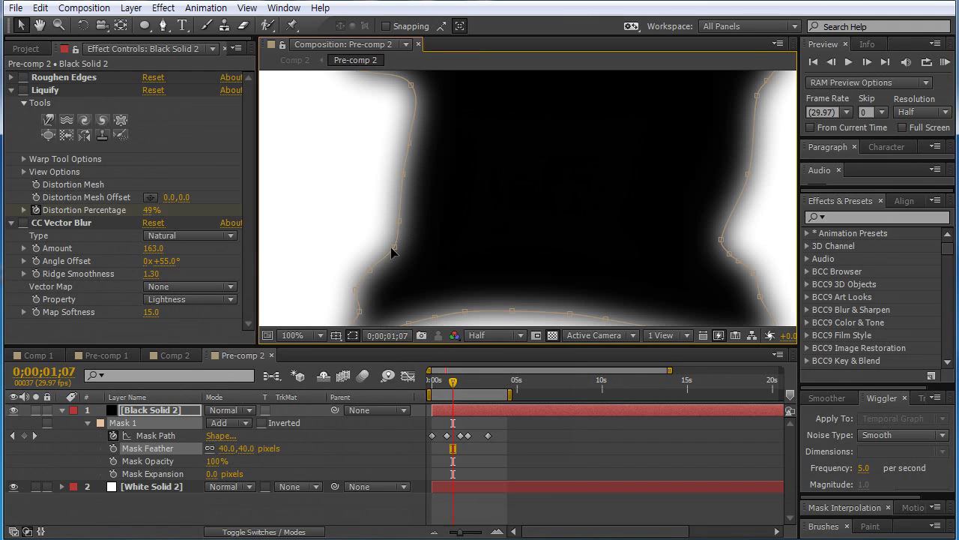
- Nudge a Mask 1 vertex on the shape's left edge slightly upward and inspect the feathered edge with layer controls hidden
{"action": "left_click", "coordinate": [398, 251]}
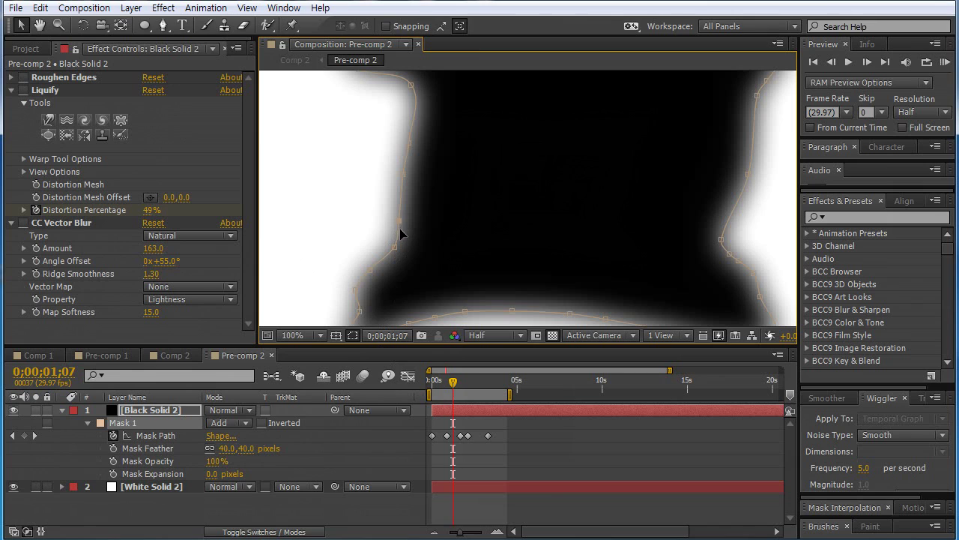
{"action": "mouse_move", "coordinate": [401, 224]}
{"action": "left_mouse_down"}
{"action": "mouse_move", "coordinate": [385, 222]}
{"action": "mouse_move", "coordinate": [401, 219]}
{"action": "left_mouse_up"}
{"action": "key", "text": "ctrl+shift+h"}
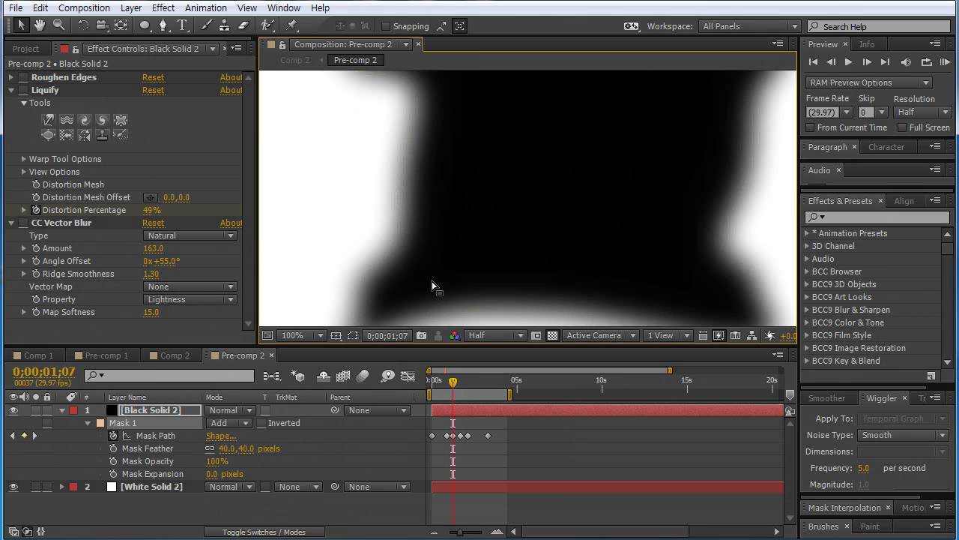
{"action": "scroll", "coordinate": [419, 264], "scroll_direction": "down", "scroll_amount": 1}
{"action": "scroll", "coordinate": [419, 264], "scroll_direction": "up", "scroll_amount": 1}
- Reset Mask 1's Mask Feather to 0, then raise it to 22 pixels
{"action": "left_click", "coordinate": [247, 448]}
{"action": "type", "text": "0"}
{"action": "key", "text": "Return"}
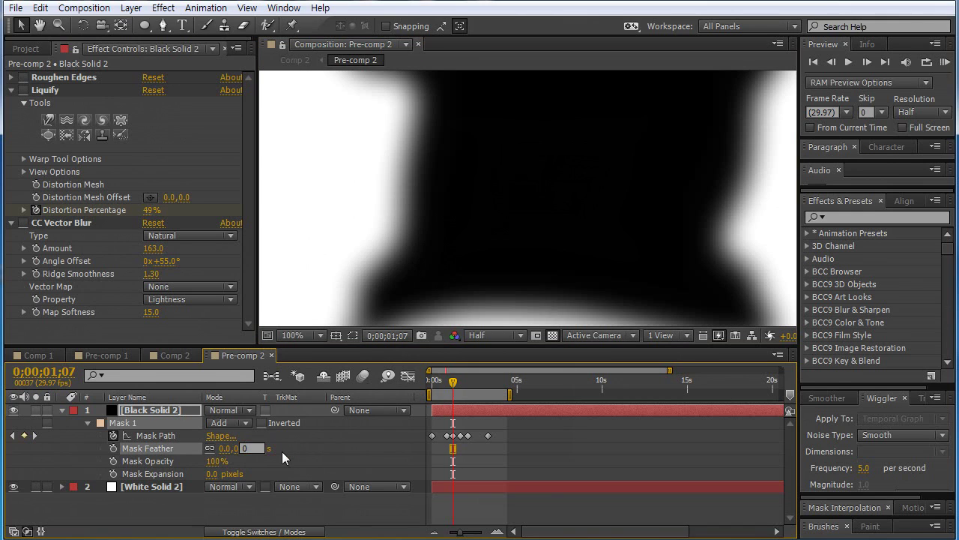
{"action": "left_click_drag", "start_coordinate": [238, 449], "coordinate": [247, 448]}
{"action": "left_click_drag", "start_coordinate": [247, 449], "coordinate": [248, 447]}
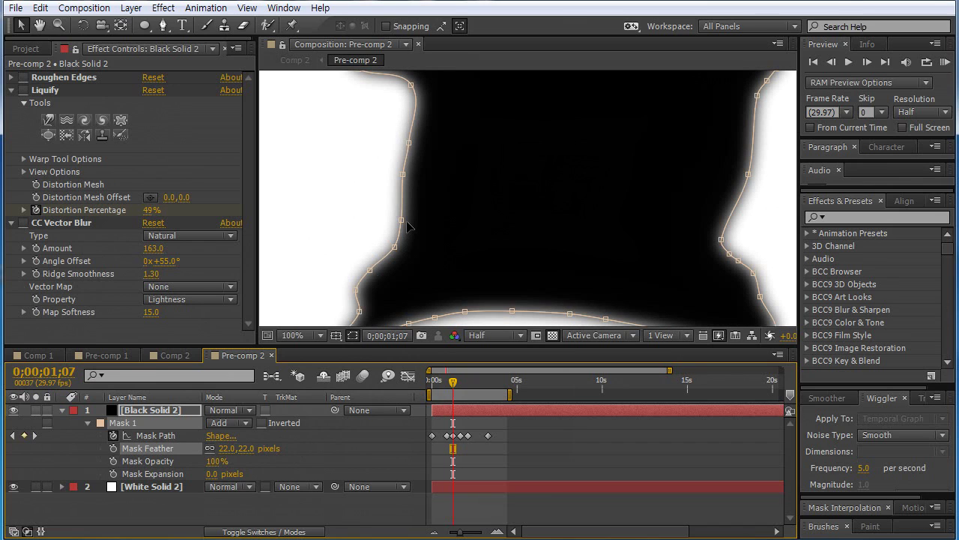
- Switch Roughen Edges and Liquify back on and check the whole shape at 50%
{"action": "key", "text": "comma"}
{"action": "key", "text": "comma"}
{"action": "left_click", "coordinate": [23, 77]}
{"action": "left_click", "coordinate": [23, 90]}
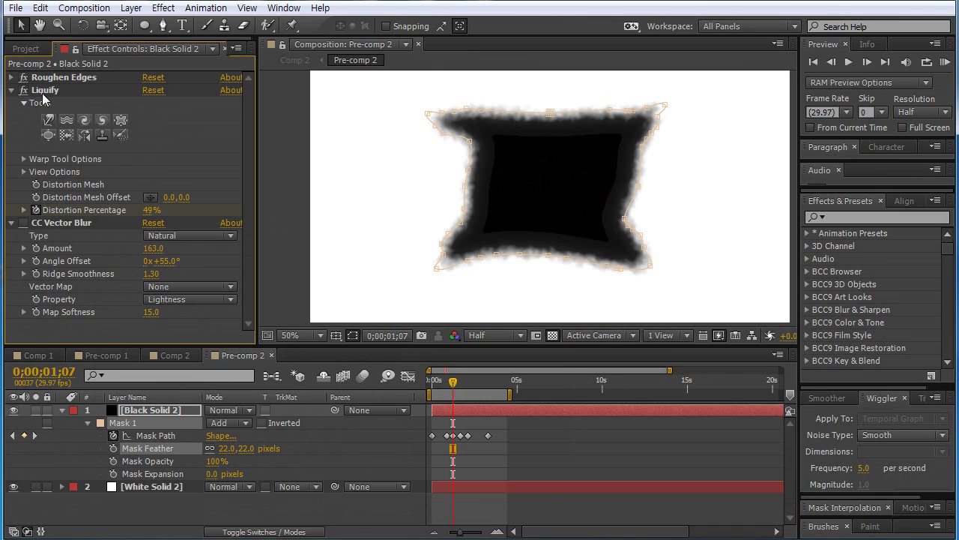
{"action": "left_click", "coordinate": [294, 178]}
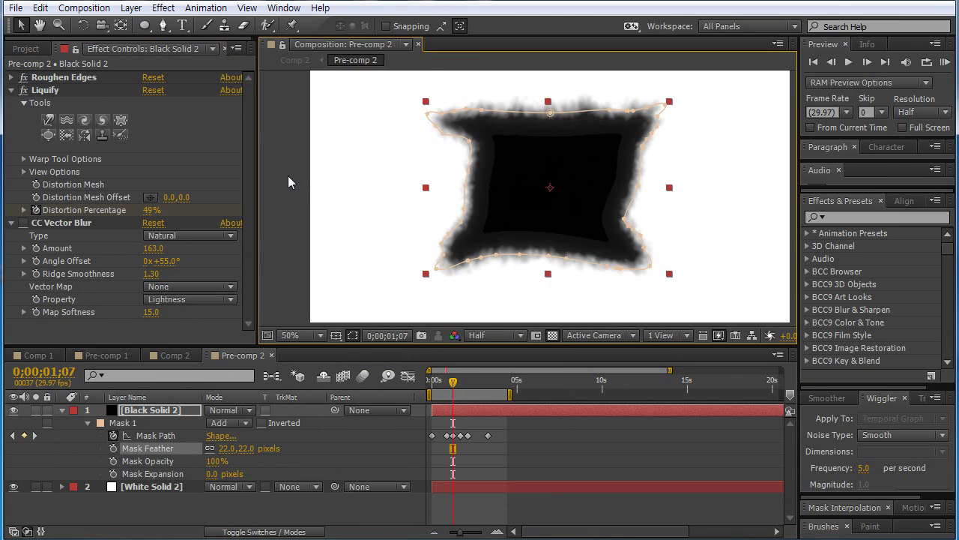
- Set Mask Feather to 0 and add a keyframe for it at 0;00;00;05
{"action": "key", "text": "period"}
{"action": "mouse_move", "coordinate": [448, 384]}
{"action": "left_mouse_down"}
{"action": "mouse_move", "coordinate": [470, 383]}
{"action": "mouse_move", "coordinate": [449, 385]}
{"action": "left_mouse_up"}
{"action": "left_click_drag", "start_coordinate": [246, 450], "coordinate": [222, 447]}
{"action": "left_click_drag", "start_coordinate": [449, 382], "coordinate": [435, 391]}
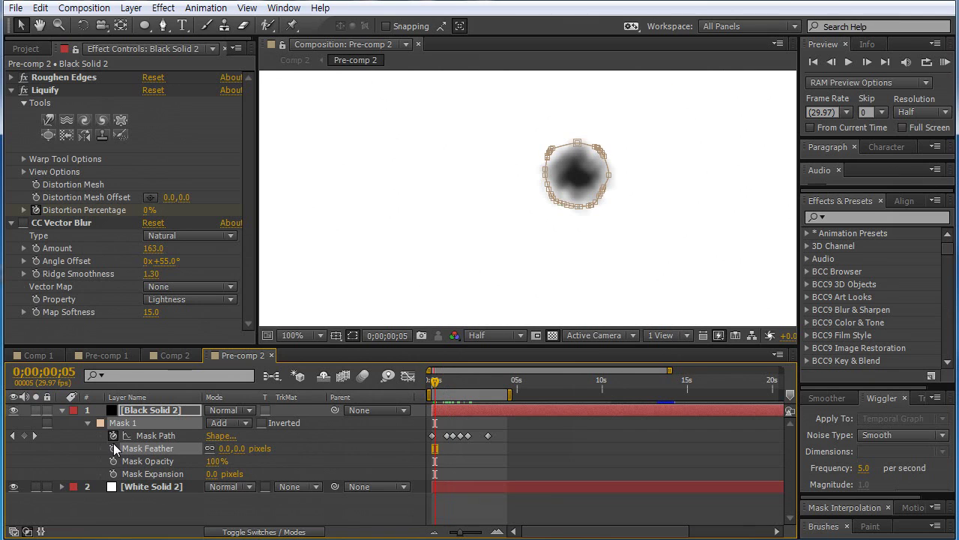
- Add a Mask Feather keyframe of 45 pixels at 0;00;00;22
{"action": "left_click_drag", "start_coordinate": [435, 382], "coordinate": [449, 388]}
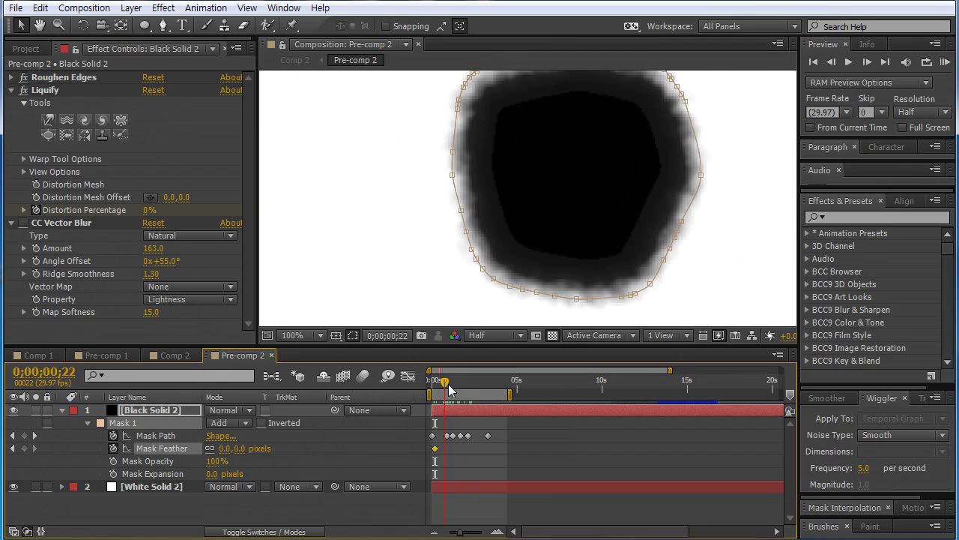
{"action": "left_click_drag", "start_coordinate": [240, 448], "coordinate": [276, 448]}
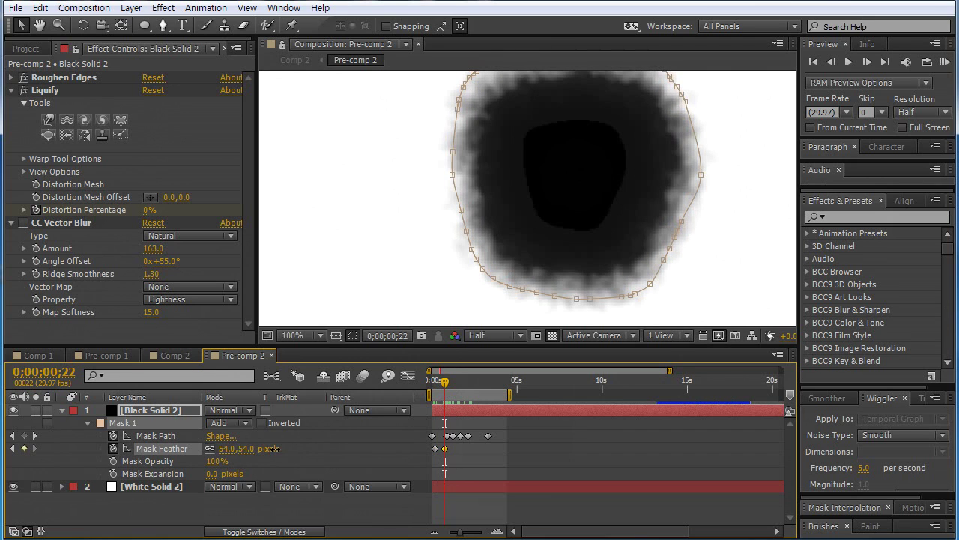
- At 0;00;01;20, set Roughen Edges' Edge Color to a darker, near-black grey
{"action": "left_click_drag", "start_coordinate": [450, 388], "coordinate": [461, 388]}
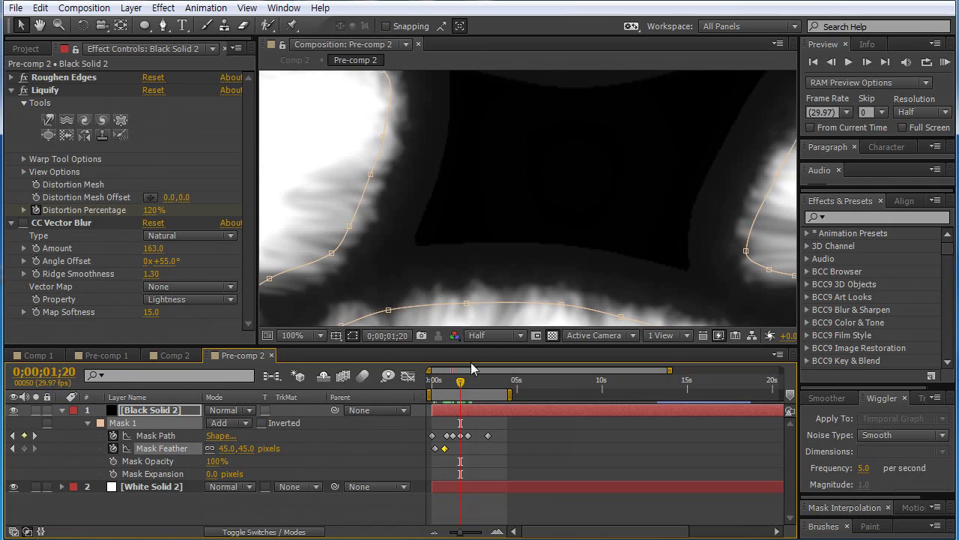
{"action": "scroll", "coordinate": [501, 285], "scroll_direction": "down", "scroll_amount": 1}
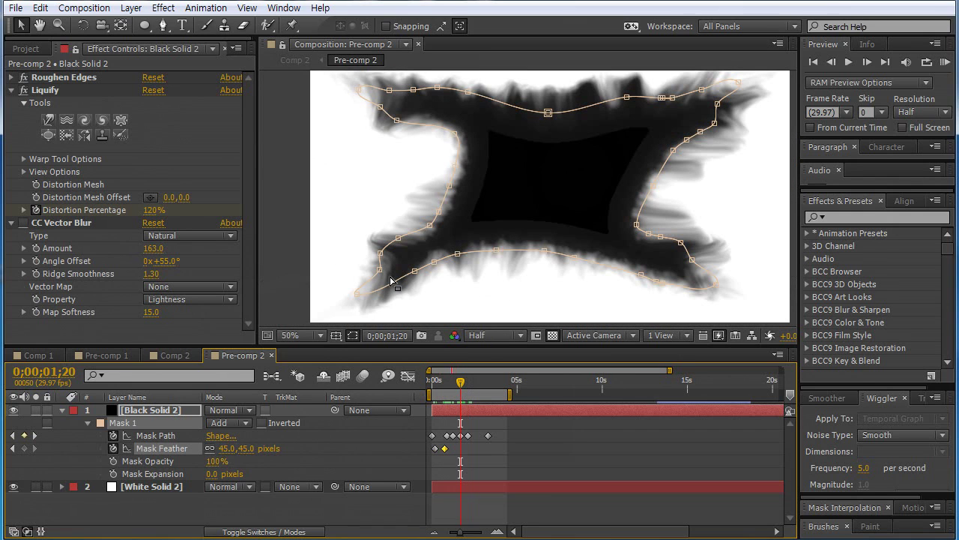
{"action": "left_click", "coordinate": [66, 216]}
{"action": "left_click", "coordinate": [47, 90]}
{"action": "left_click", "coordinate": [11, 77]}
{"action": "left_click", "coordinate": [151, 103]}
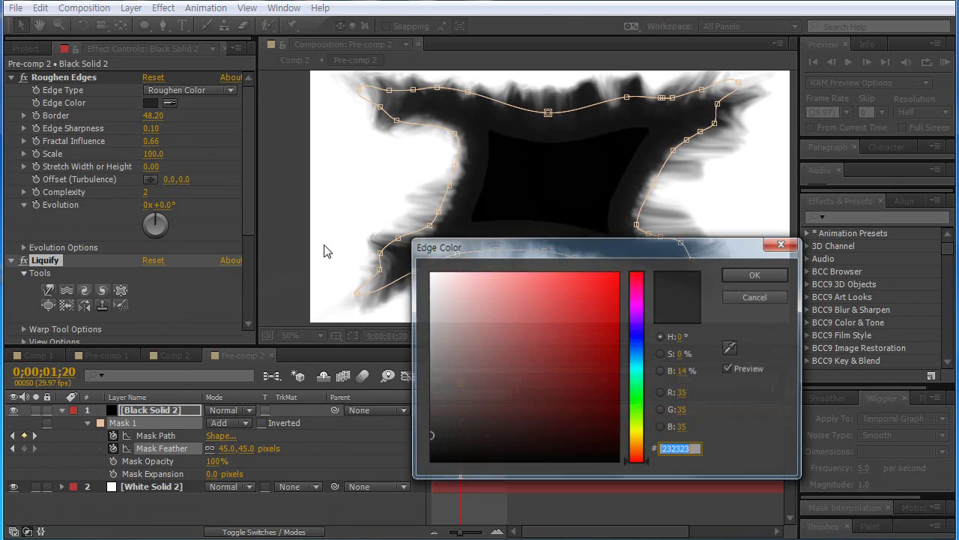
{"action": "left_click", "coordinate": [755, 276]}
{"action": "left_click", "coordinate": [671, 509]}
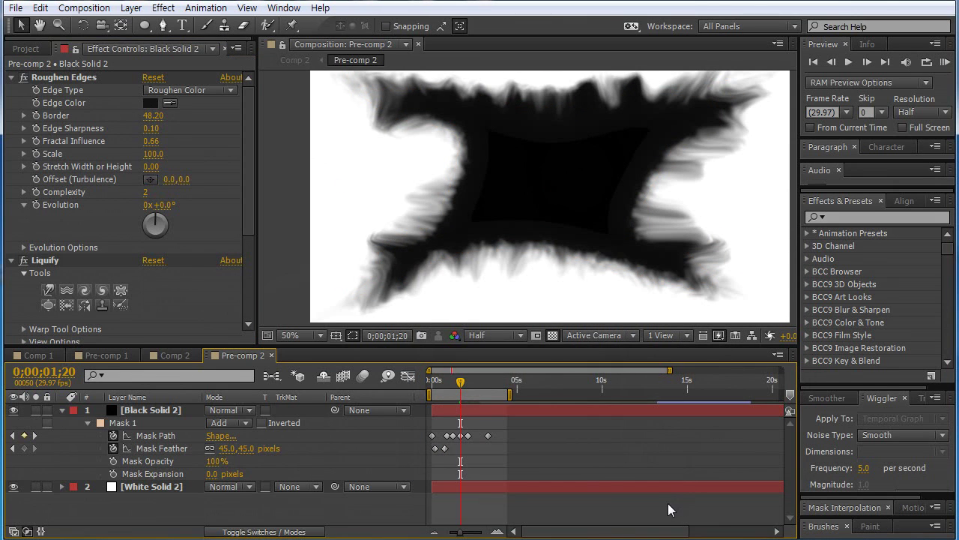
- Lower the Mask Feather keyframe at 0;00;00;22 to 26 pixels
{"action": "left_click", "coordinate": [444, 448]}
{"action": "left_click", "coordinate": [444, 381]}
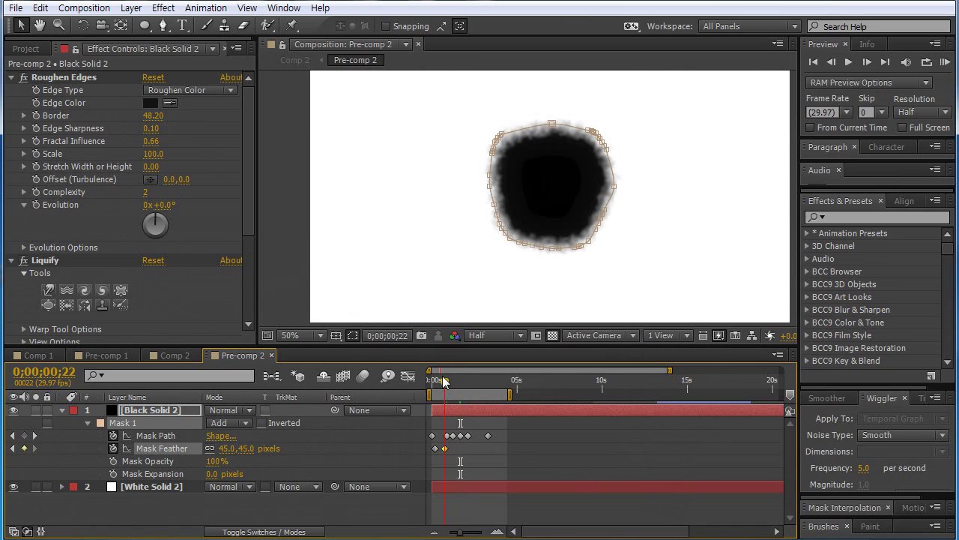
{"action": "left_click_drag", "start_coordinate": [240, 448], "coordinate": [237, 448]}
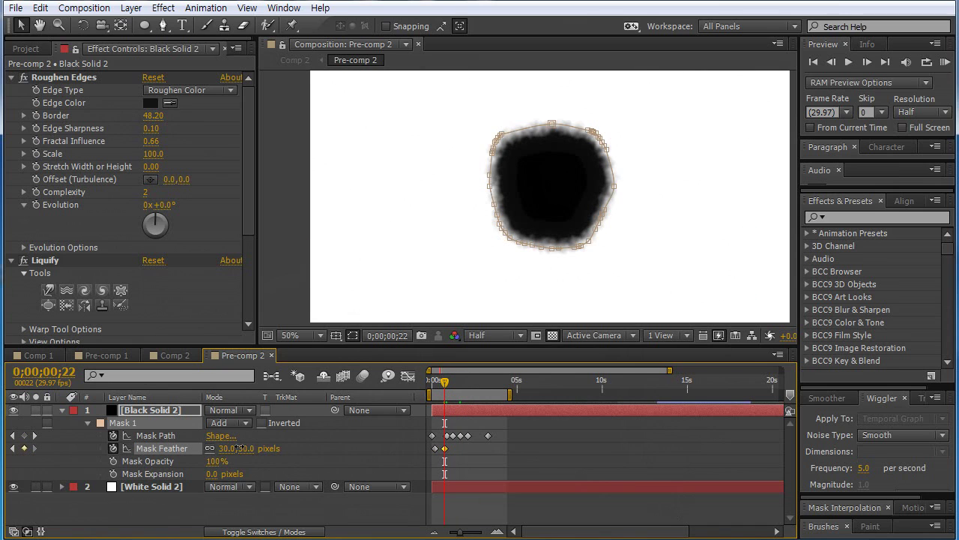
- Check the mask at 0;00;03;18, then RAM-preview the reveal in Comp 2 and fit the composition to the view
{"action": "left_click_drag", "start_coordinate": [453, 386], "coordinate": [492, 384]}
{"action": "key", "text": "comma"}
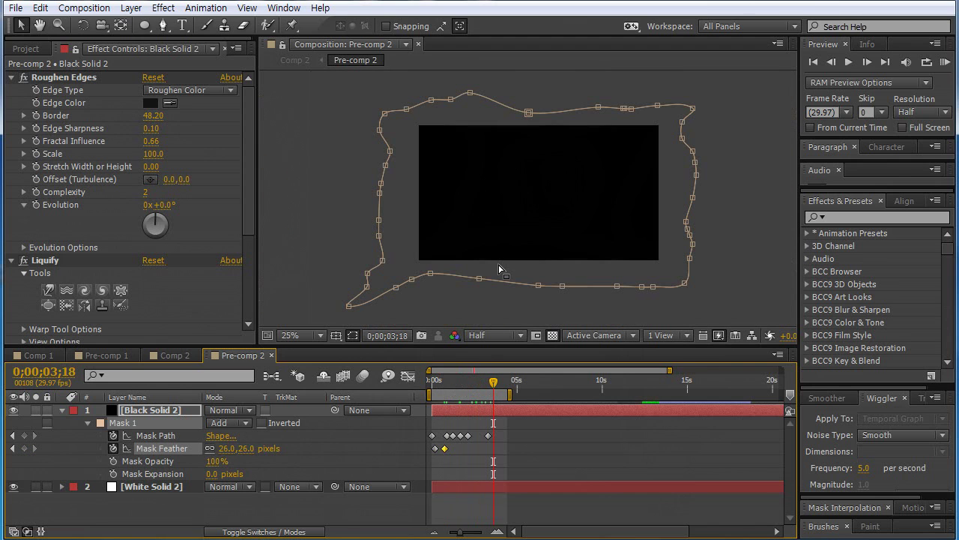
{"action": "left_click", "coordinate": [177, 357]}
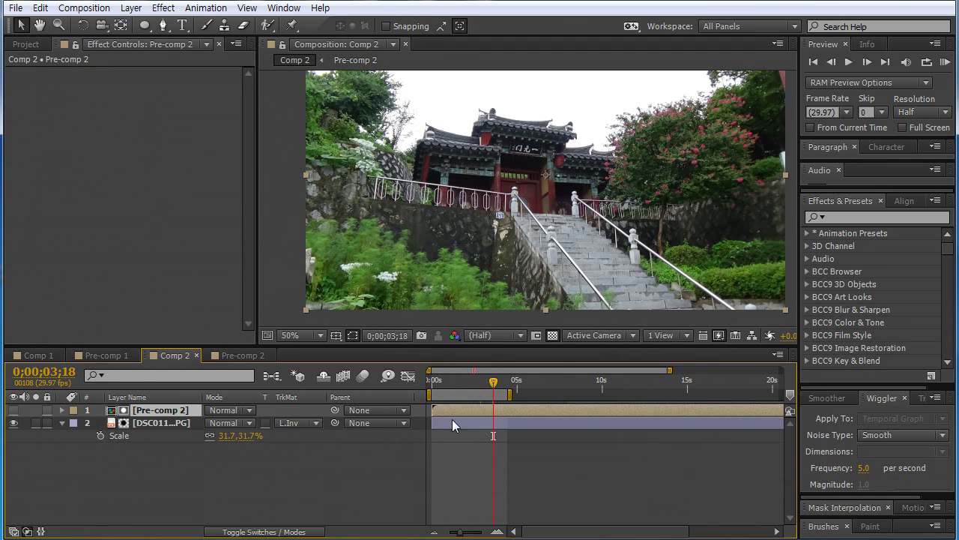
{"action": "left_click", "coordinate": [453, 471]}
{"action": "key", "text": "KP_0"}
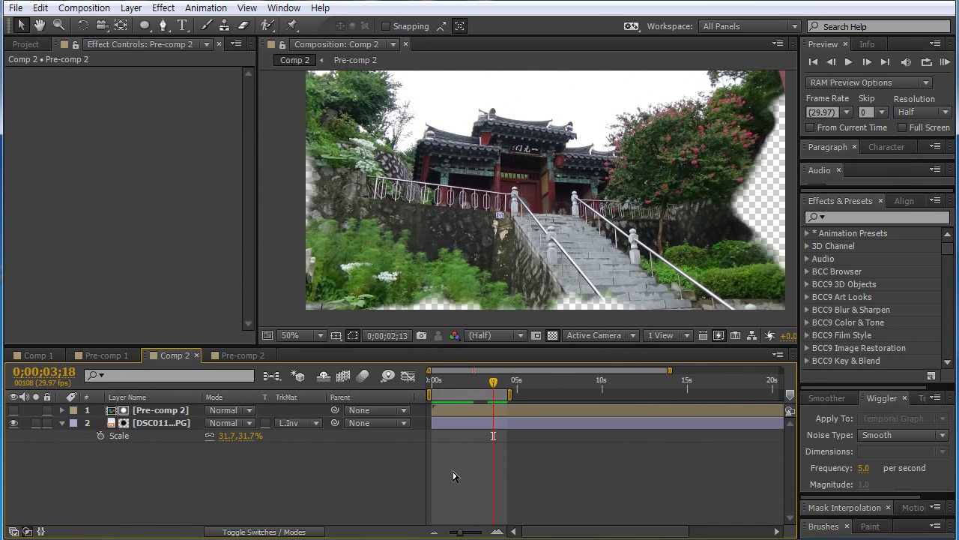
{"action": "left_click", "coordinate": [322, 337]}
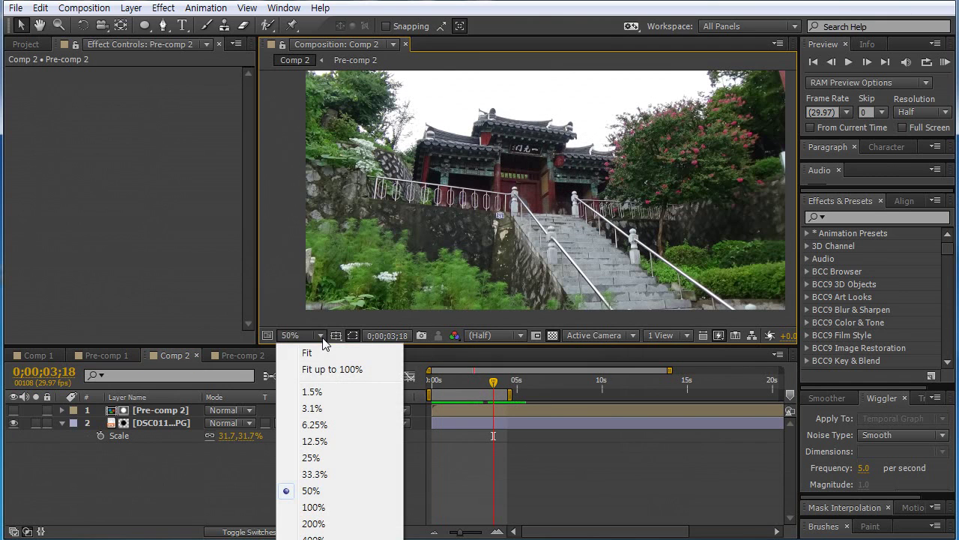
{"action": "left_click", "coordinate": [312, 352]}
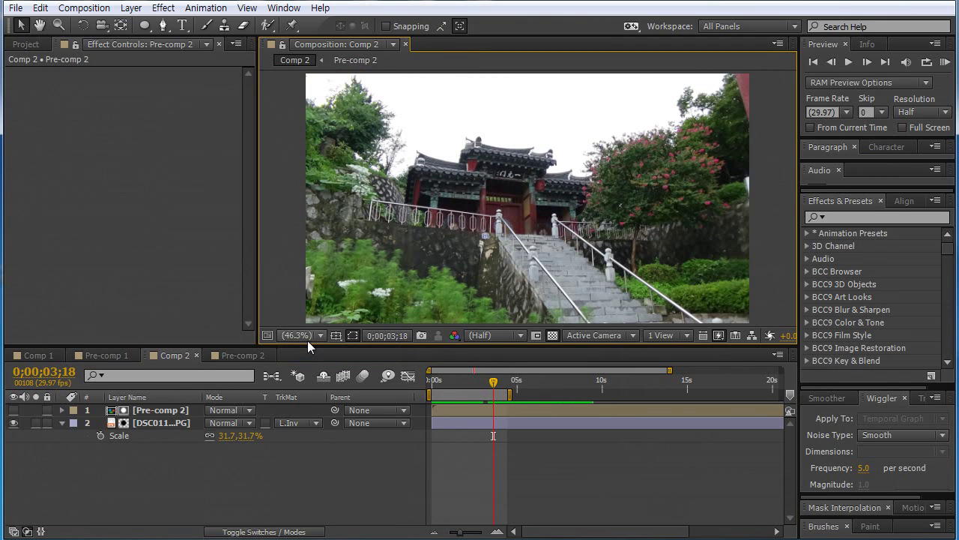